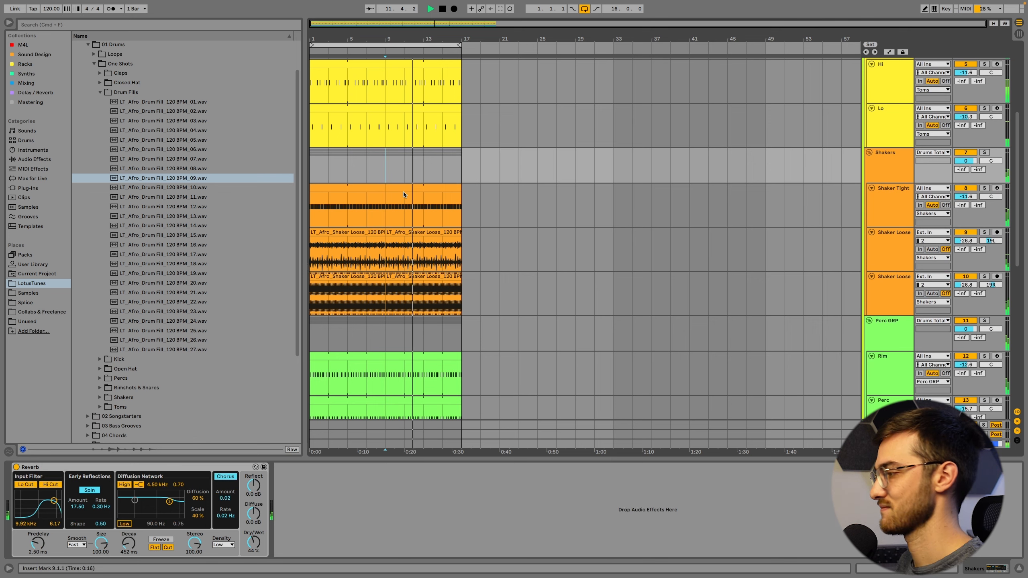
pyautogui.scroll(-5, 404, 194)
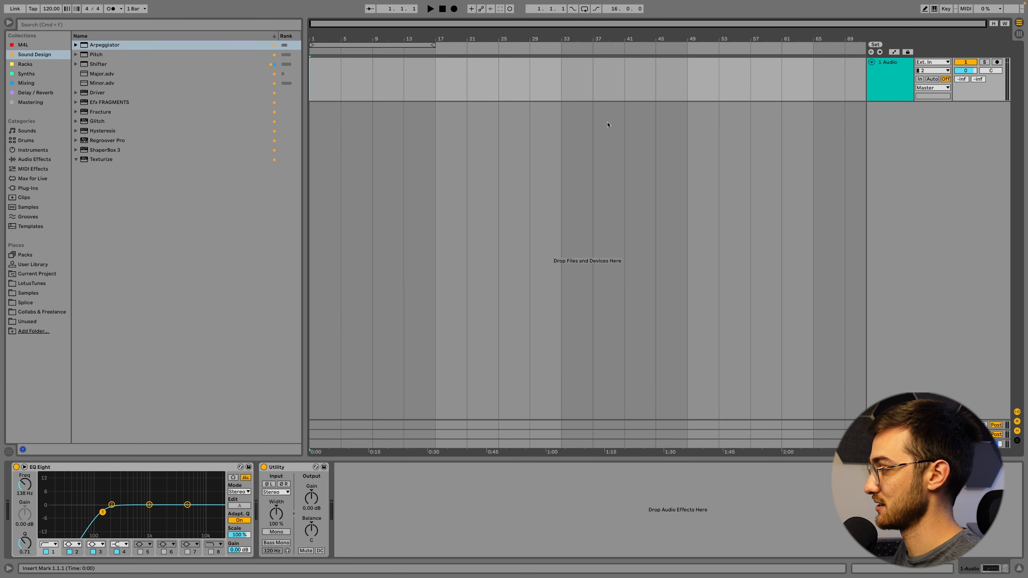
# - Add a MIDI track below the audio track and open the Afro production suite's Kick one-shots folder
pyautogui.click(880, 91)
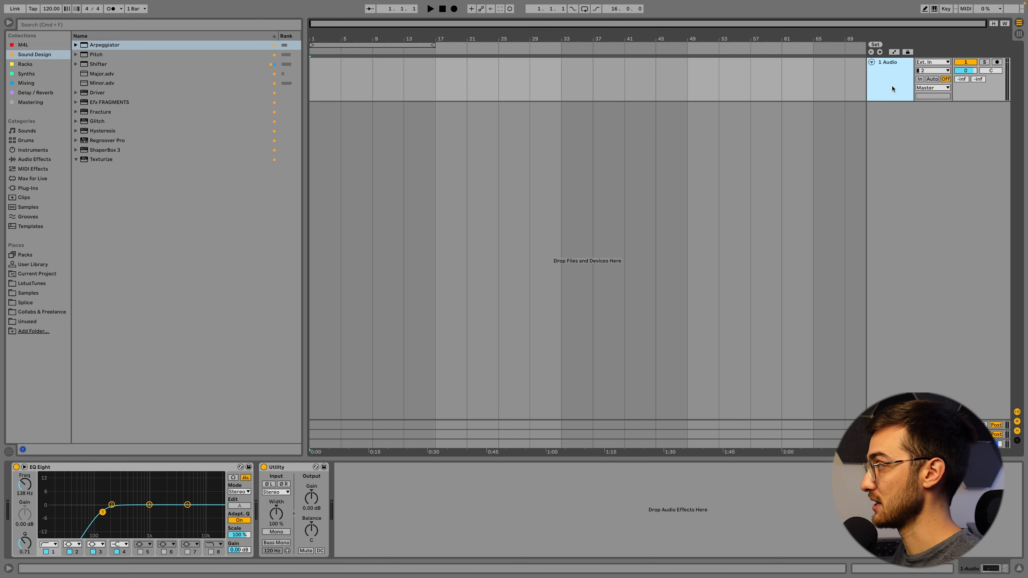
pyautogui.press('super+shift+t')
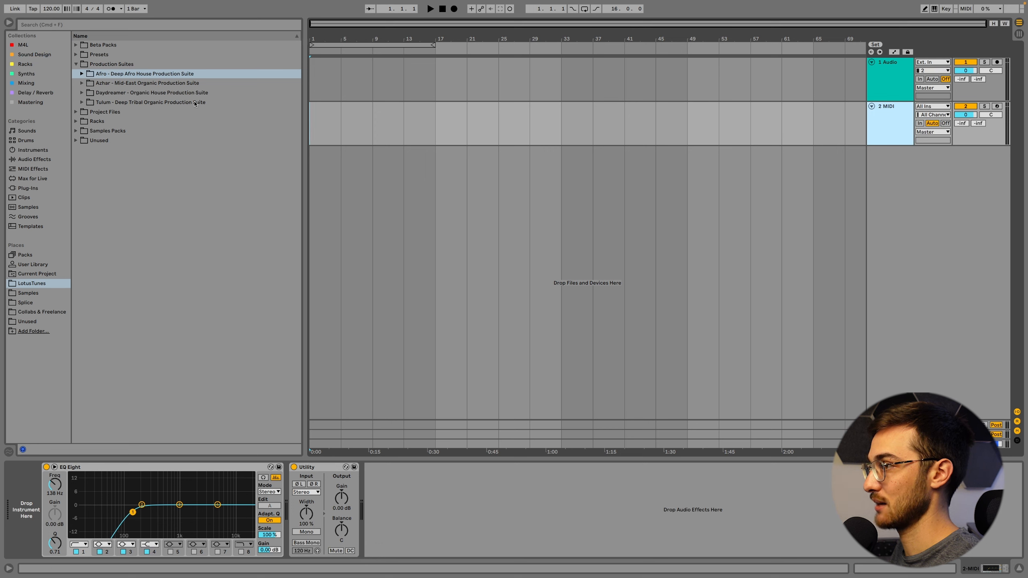
pyautogui.click(82, 74)
pyautogui.click(94, 103)
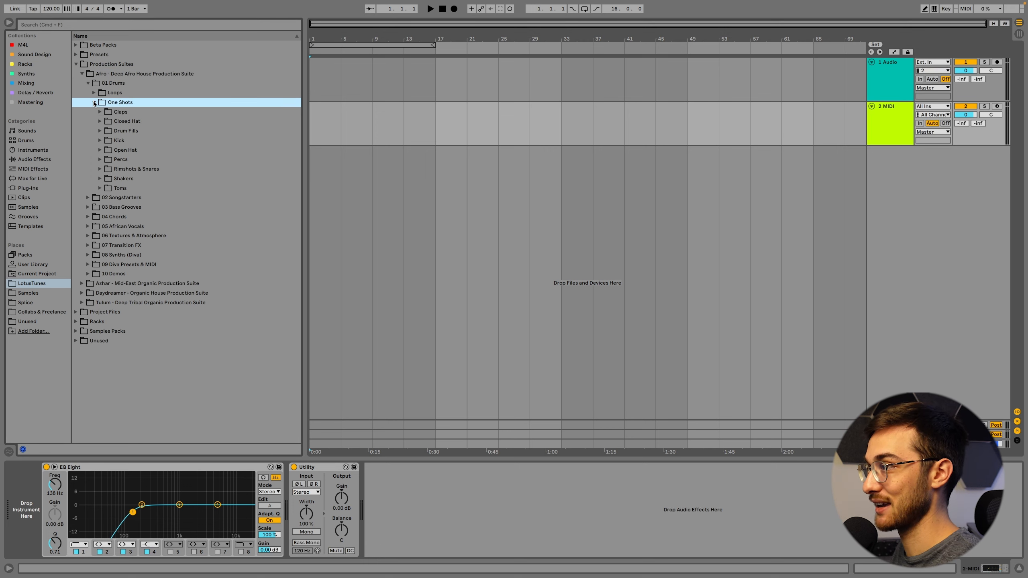
pyautogui.click(100, 140)
# - Audition several kick samples and load LT_Afro_Kick_11_Shifted 808.wav onto the new MIDI track
pyautogui.click(160, 160)
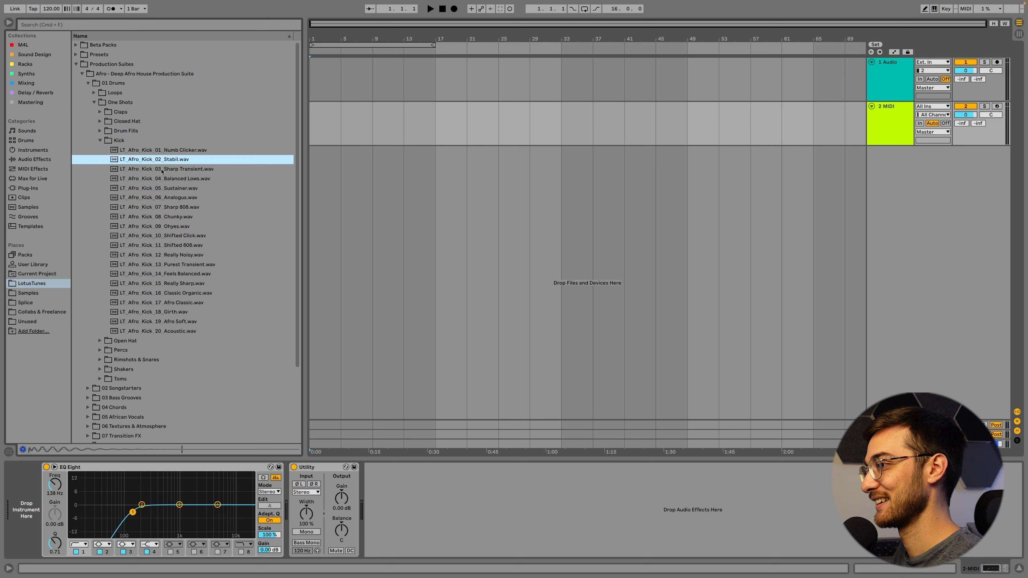
pyautogui.click(165, 170)
pyautogui.click(170, 161)
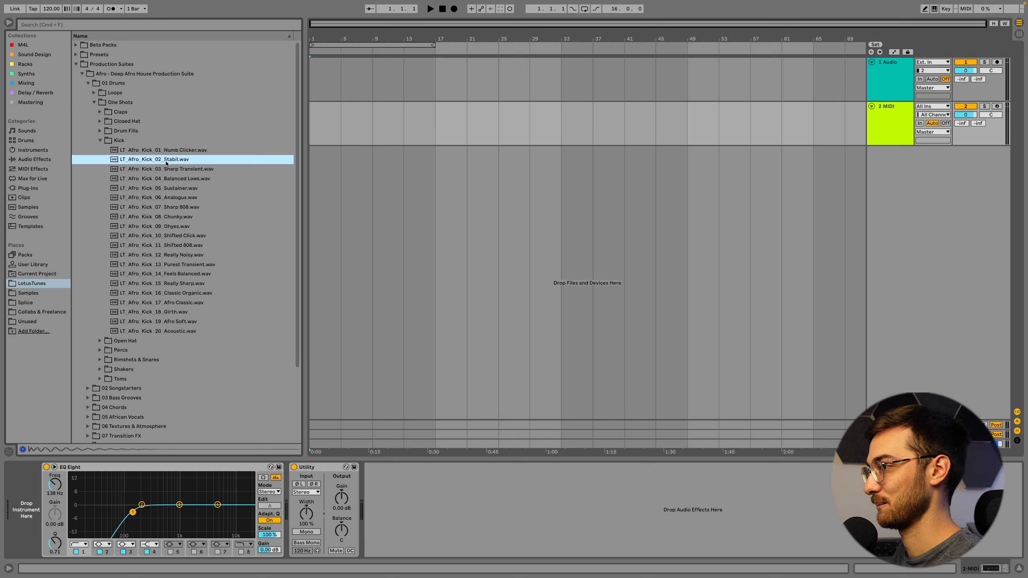
pyautogui.click(179, 247)
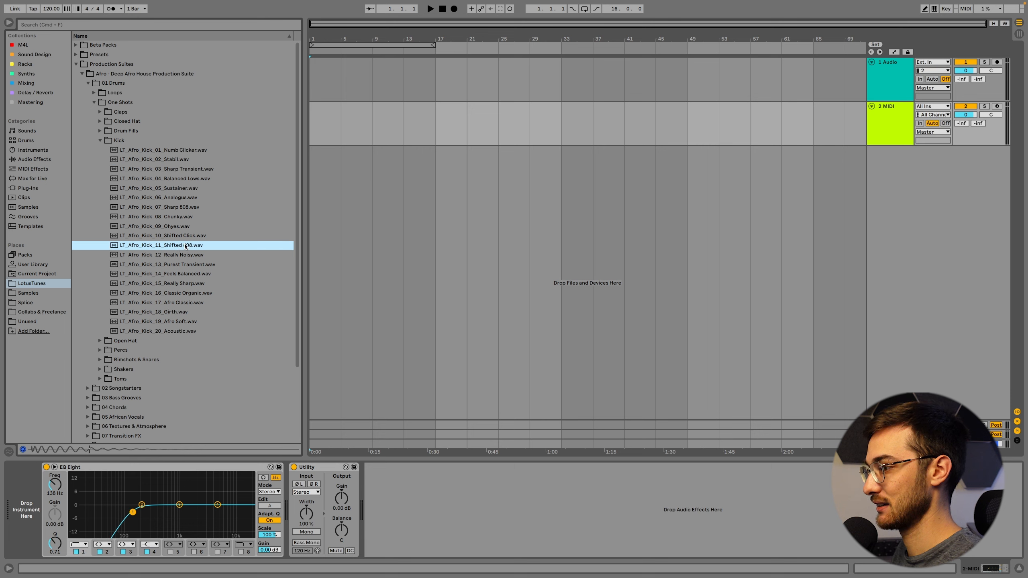
pyautogui.click(185, 245)
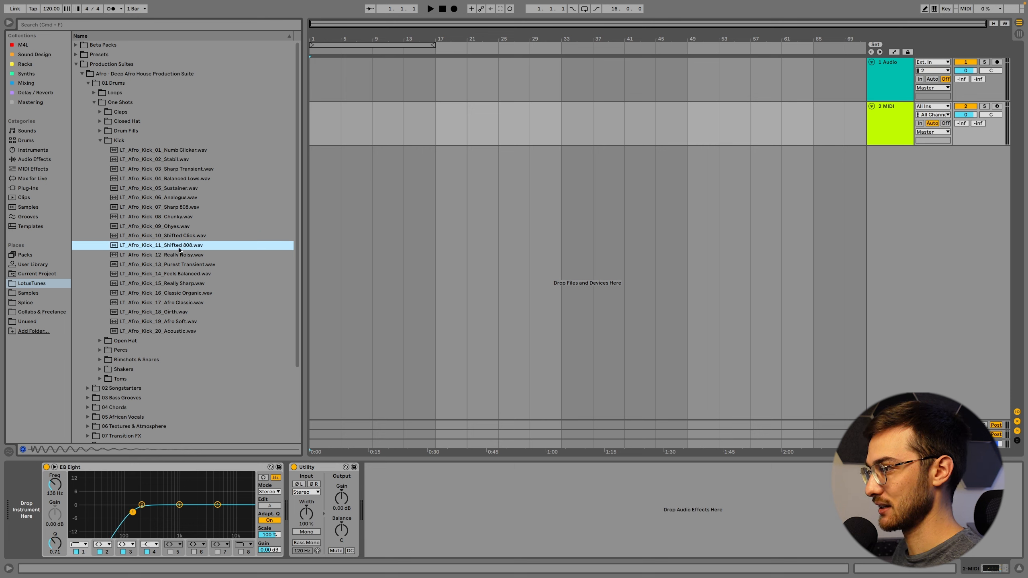
pyautogui.doubleClick(180, 245)
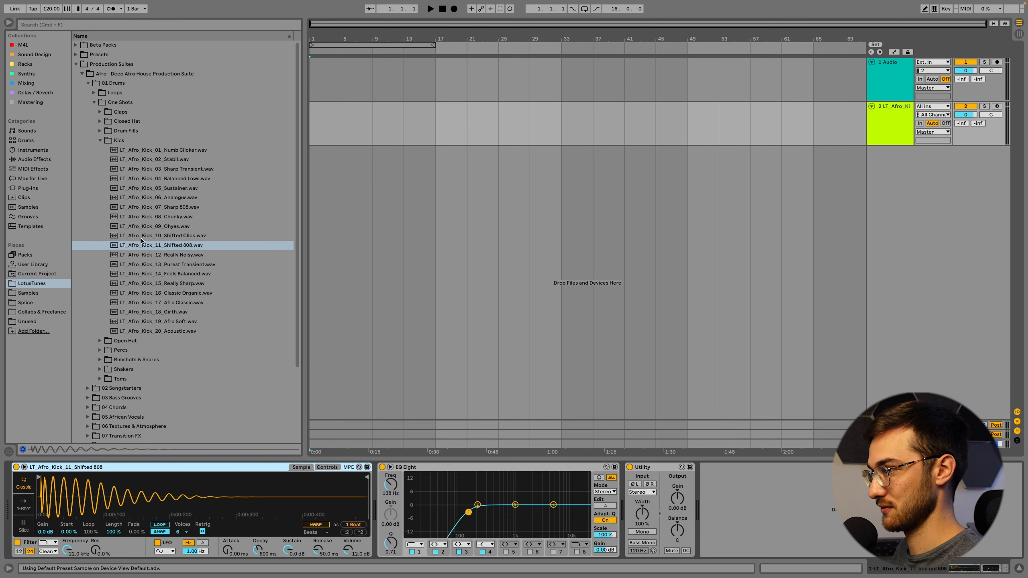
# - Load the 808 Core Kit.adg drum rack onto its own new track below the kick track
pyautogui.click(26, 140)
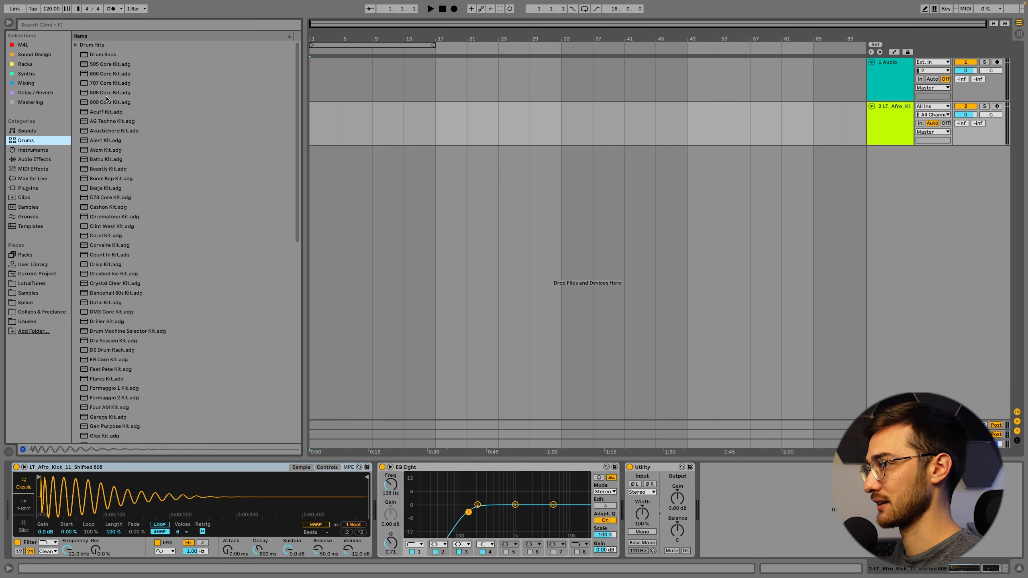
pyautogui.moveTo(104, 93); pyautogui.dragTo(891, 164)
pyautogui.click(871, 151)
# - Turn on the arrangement loop and shorten it to the first 8 bars, with that range on the kick track
pyautogui.click(887, 133)
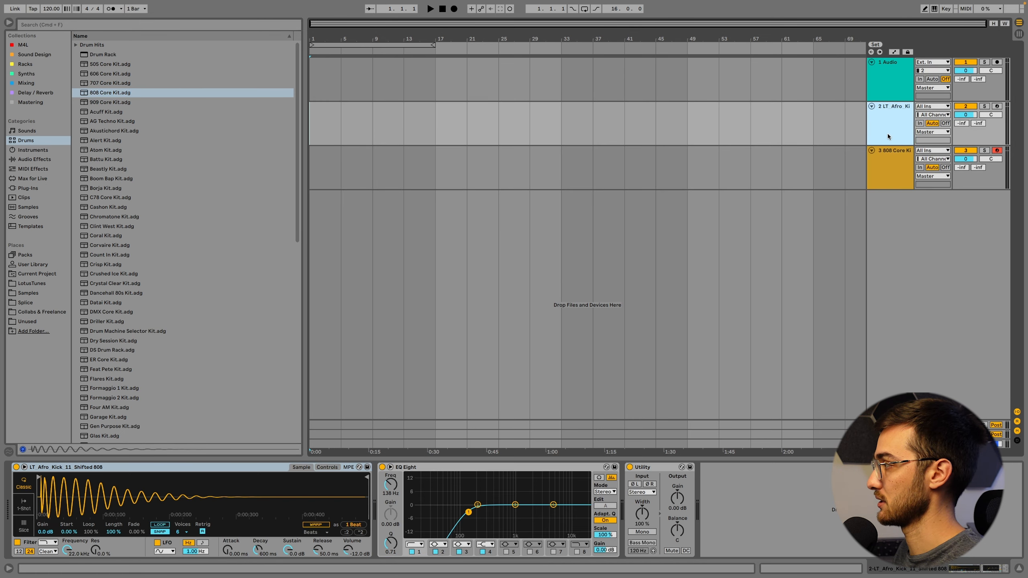
pyautogui.rightClick(430, 124)
pyautogui.click(409, 108)
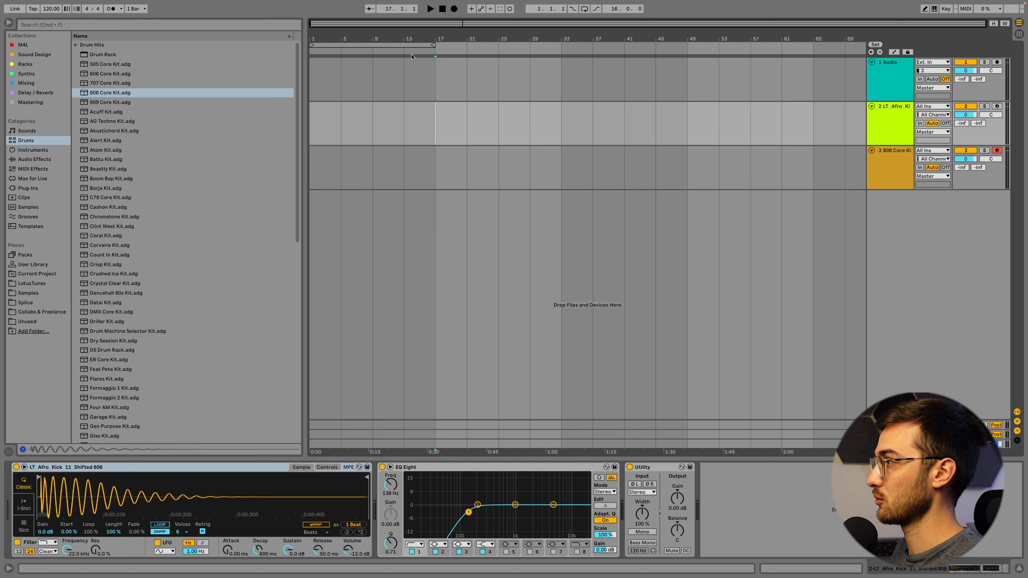
pyautogui.rightClick(430, 47)
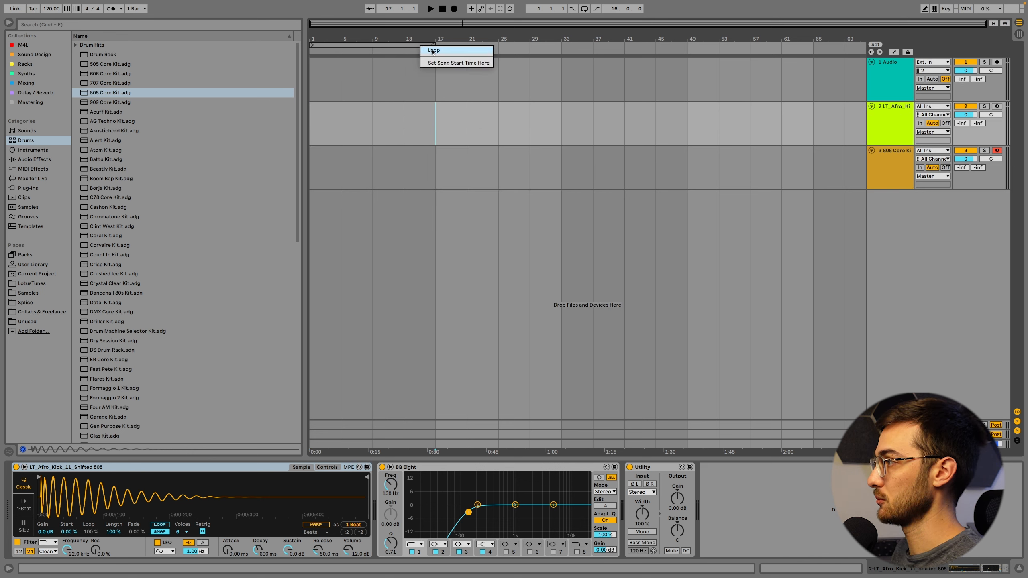
pyautogui.click(430, 49)
pyautogui.moveTo(430, 130); pyautogui.dragTo(287, 128)
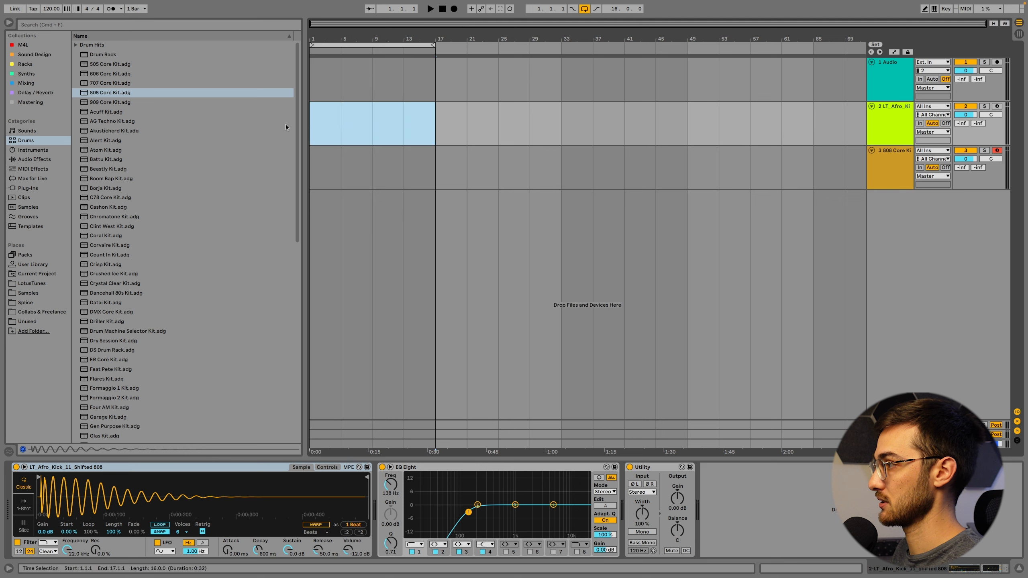
pyautogui.click(391, 134)
pyautogui.moveTo(432, 46); pyautogui.dragTo(372, 46)
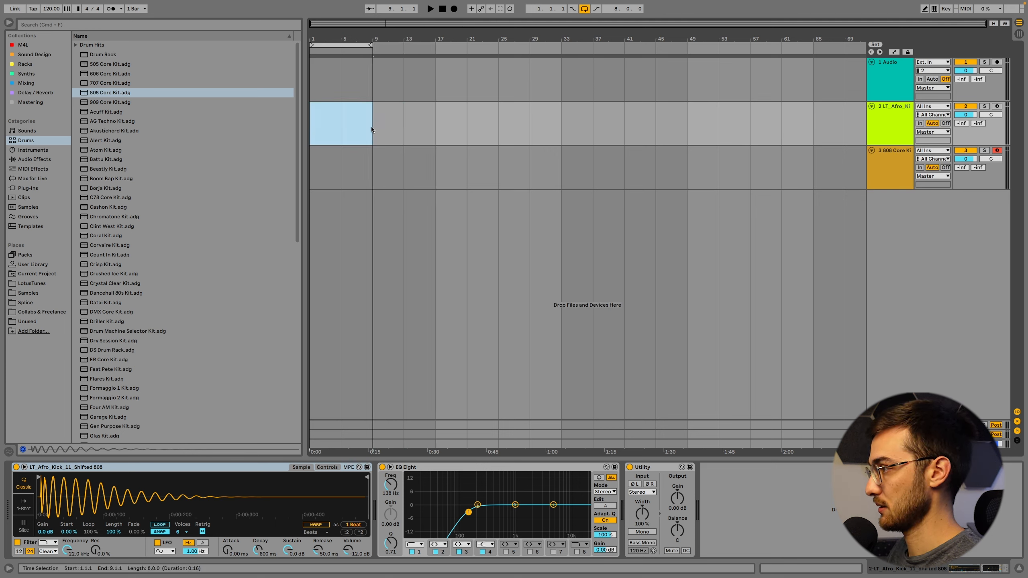
# - Insert an 8-bar MIDI clip on the kick track and draw a C3 note on the first beat using a 1/4 grid
pyautogui.press('super+shift+m')
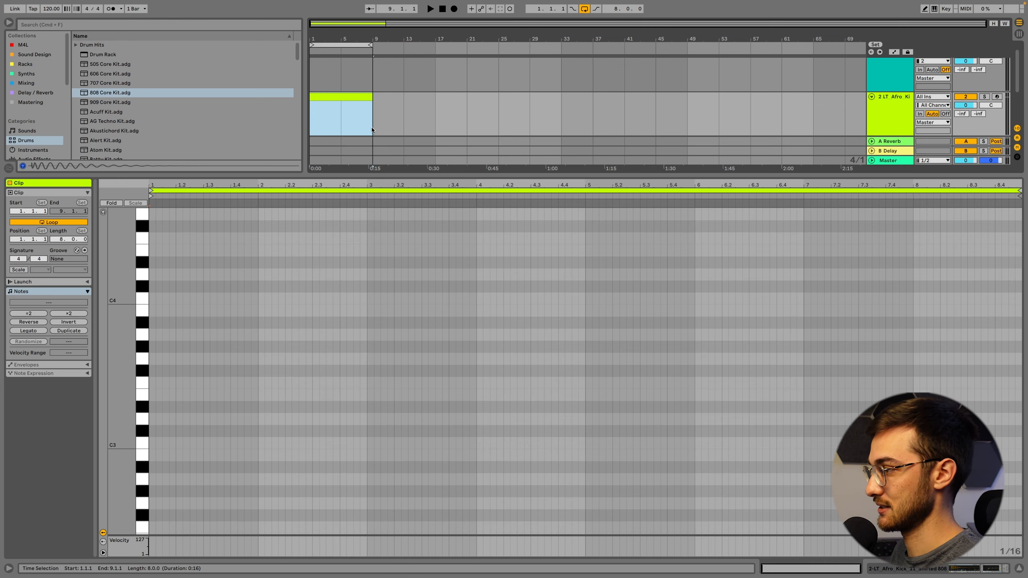
pyautogui.rightClick(314, 330)
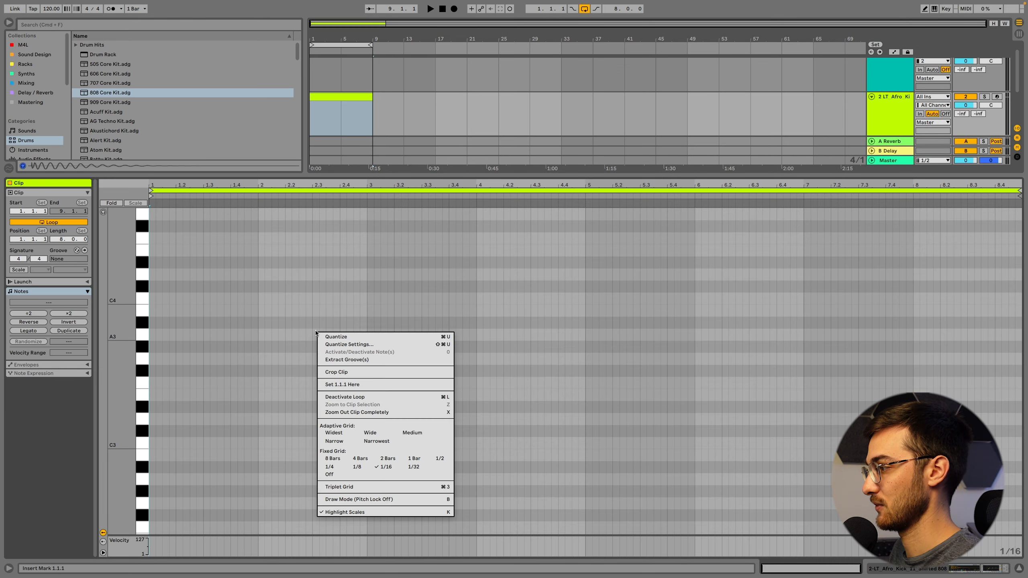
pyautogui.click(331, 467)
pyautogui.doubleClick(158, 443)
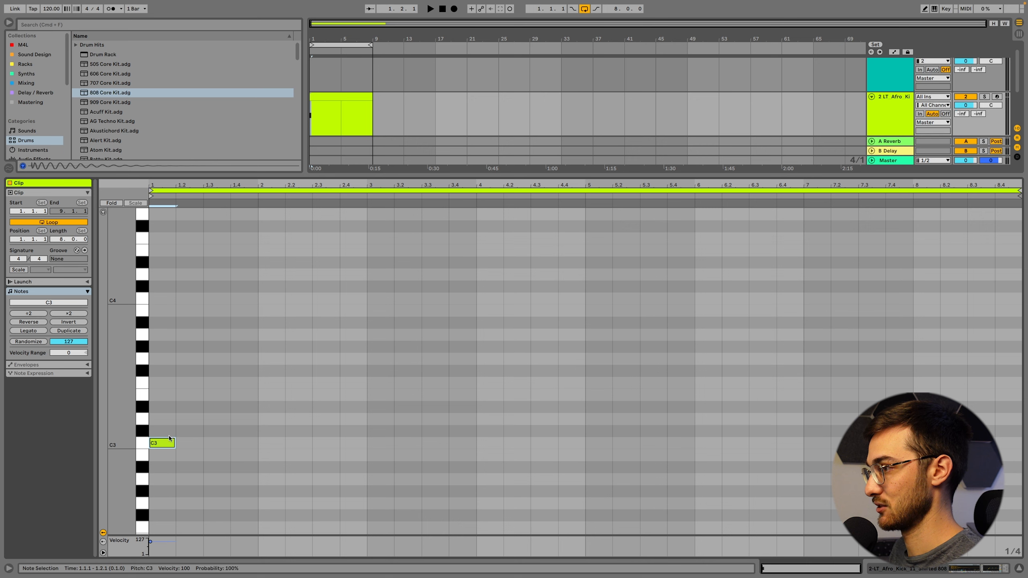
# - Enable note preview, fill bar 1 with four quarter-note C3 hits, and loop that bar through the clip
pyautogui.click(103, 212)
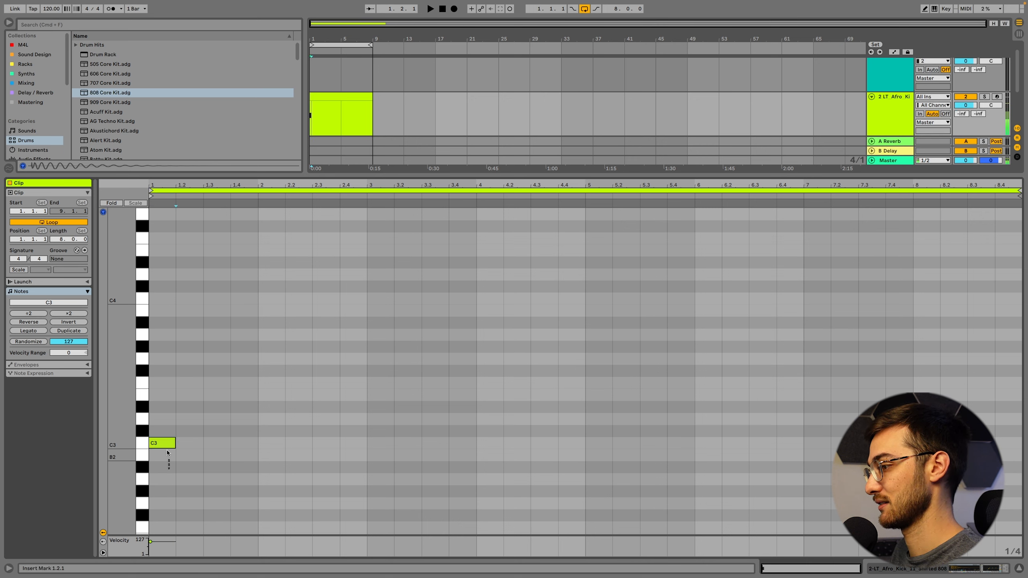
pyautogui.moveTo(253, 480); pyautogui.dragTo(120, 392)
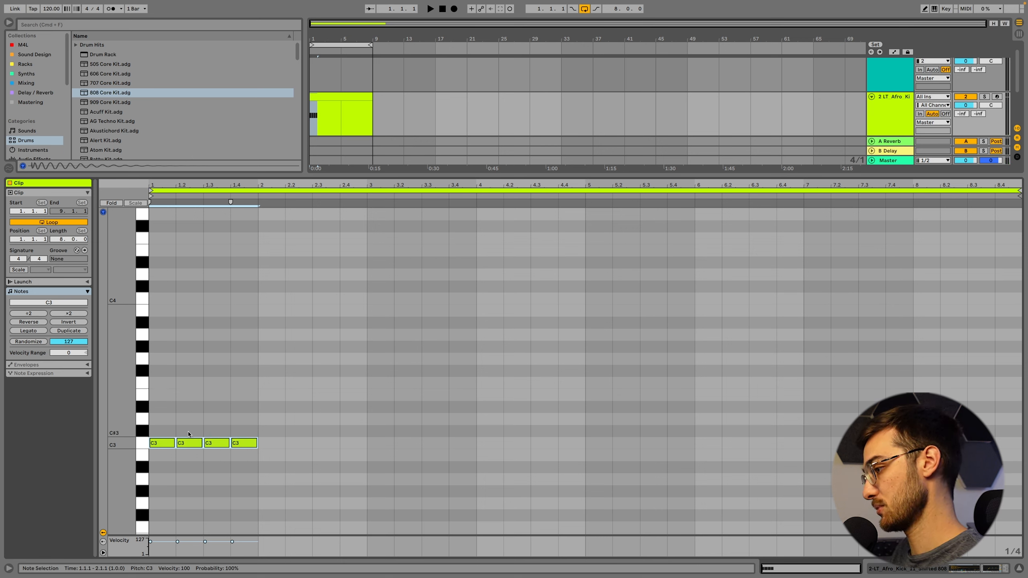
pyautogui.press('super+l')
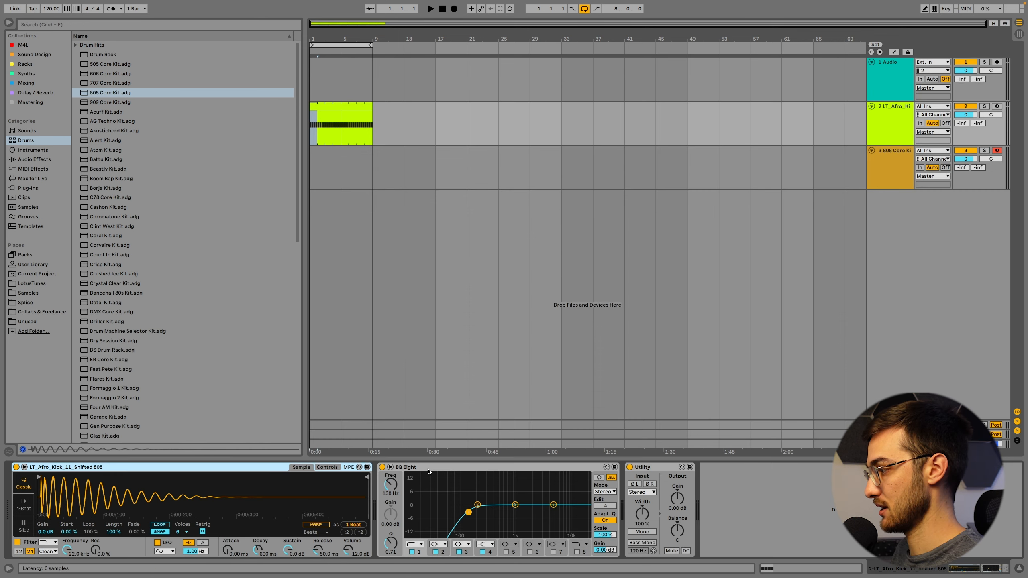
# - Turn off EQ Eight on the kick track and play back the kick clip
pyautogui.click(419, 487)
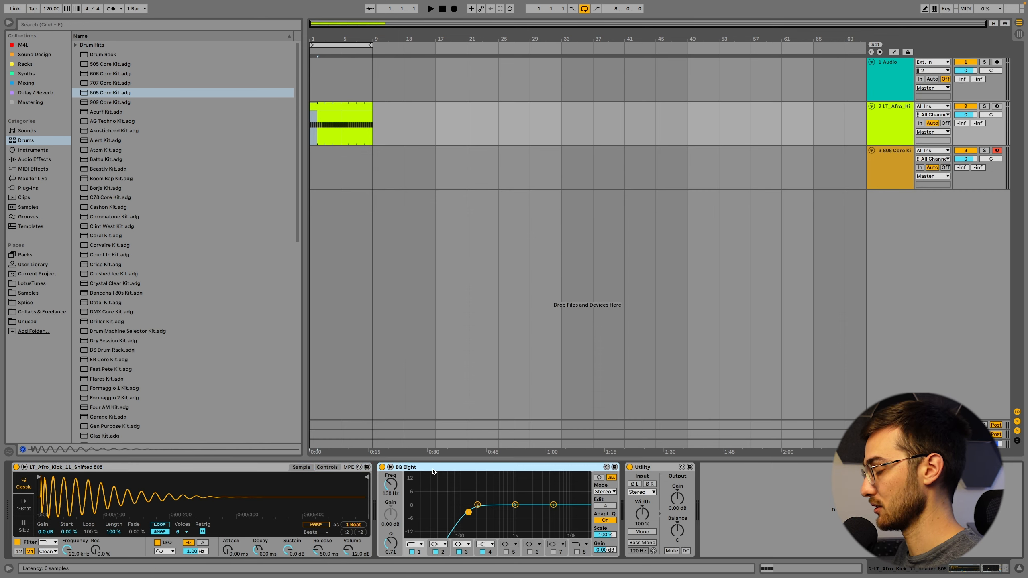
pyautogui.click(382, 468)
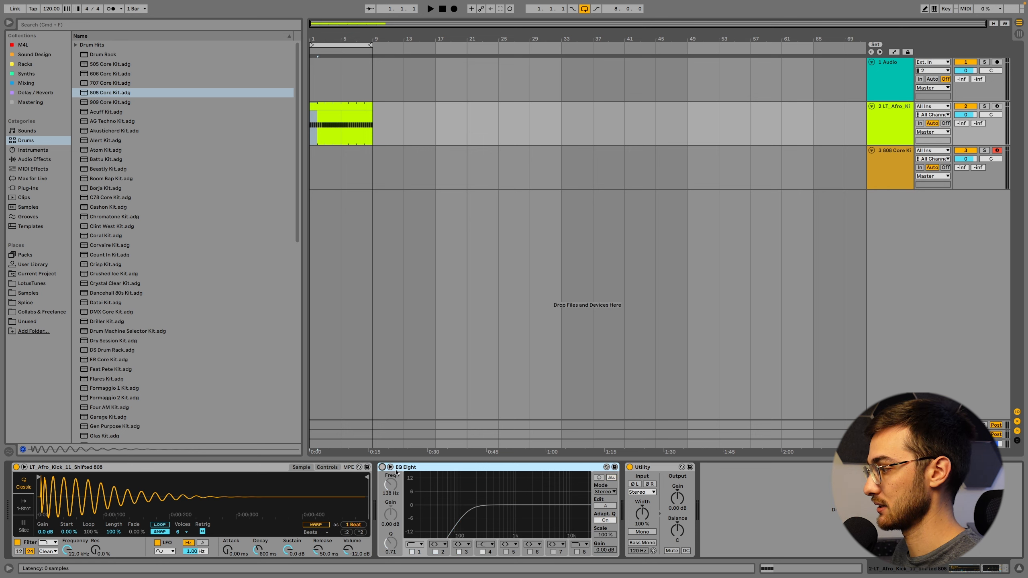
pyautogui.click(358, 128)
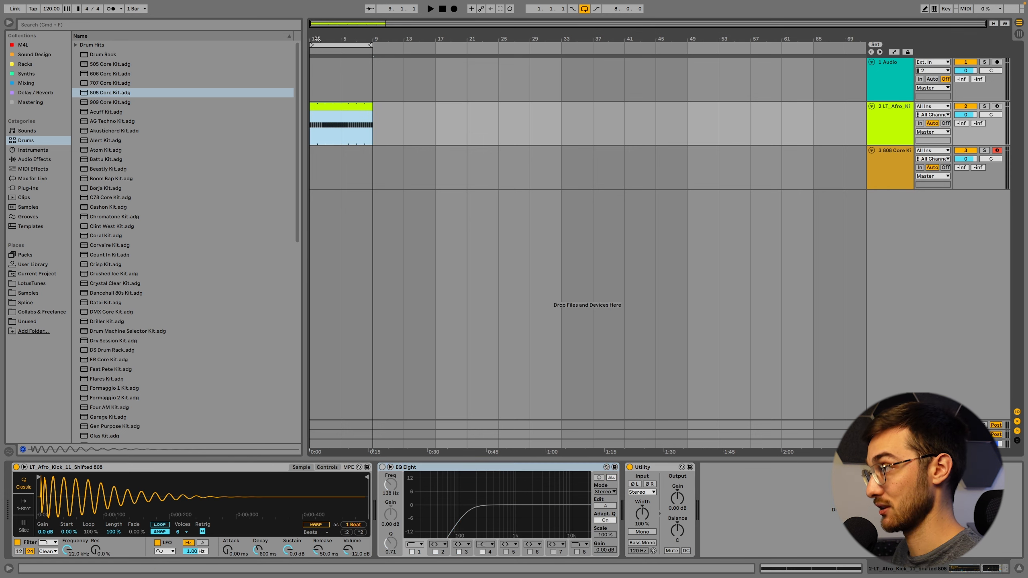
pyautogui.press('z')
pyautogui.press('space')
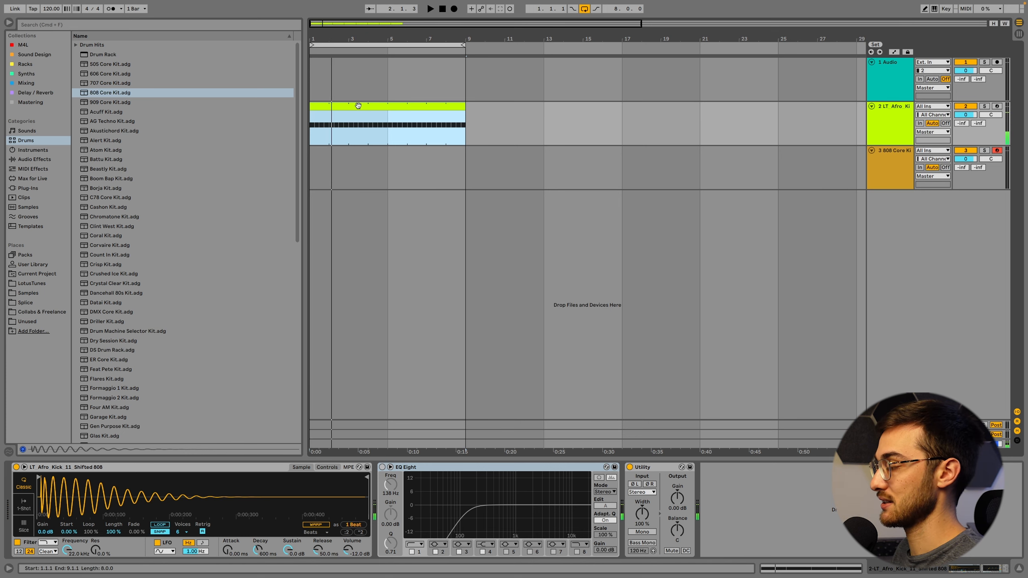
# - Copy the kick clip to the 808 Core Kit track and mute the original kick track
pyautogui.moveTo(356, 42); pyautogui.dragTo(349, 33)
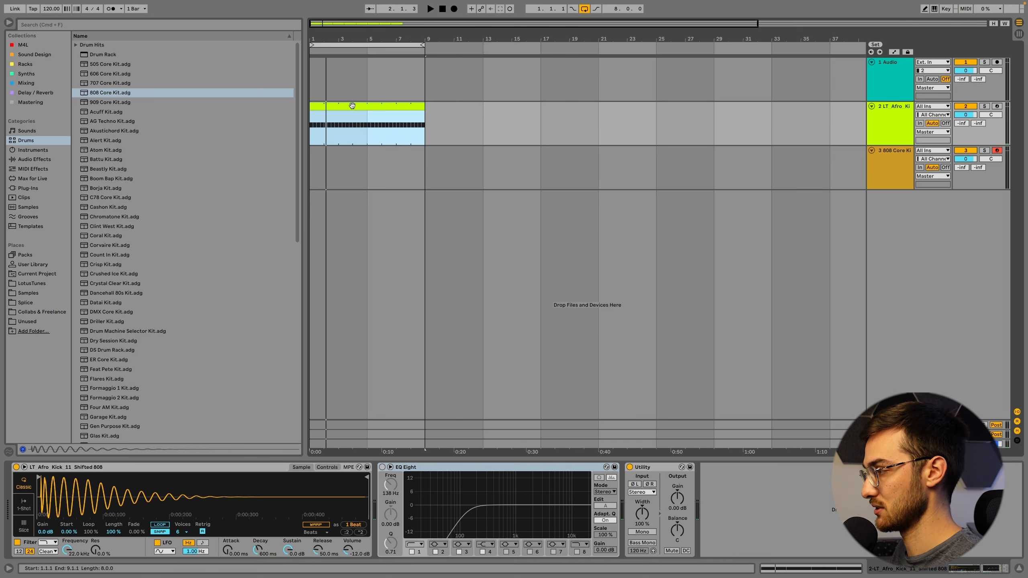
pyautogui.moveTo(352, 105); pyautogui.dragTo(342, 165)
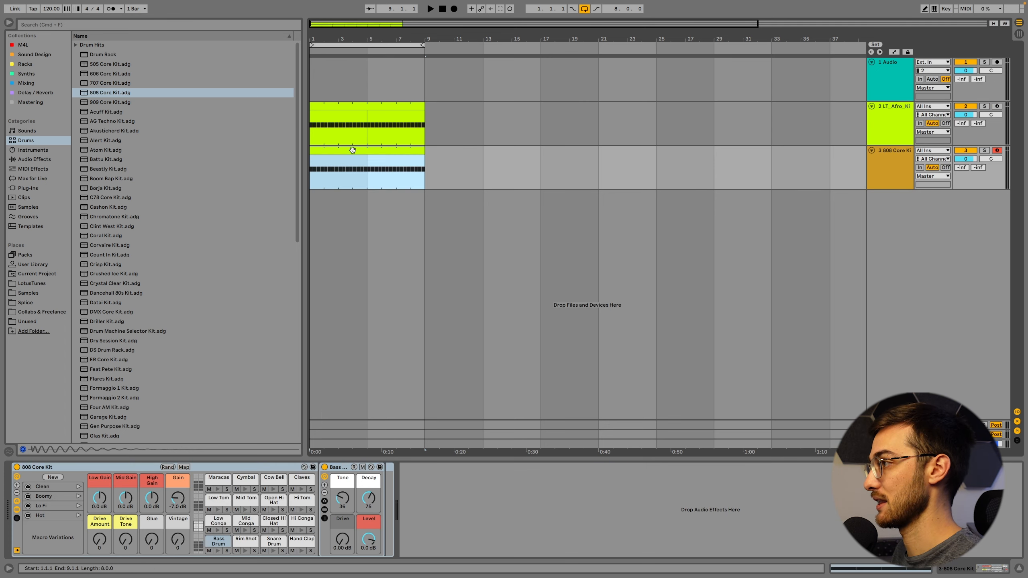
pyautogui.click(968, 108)
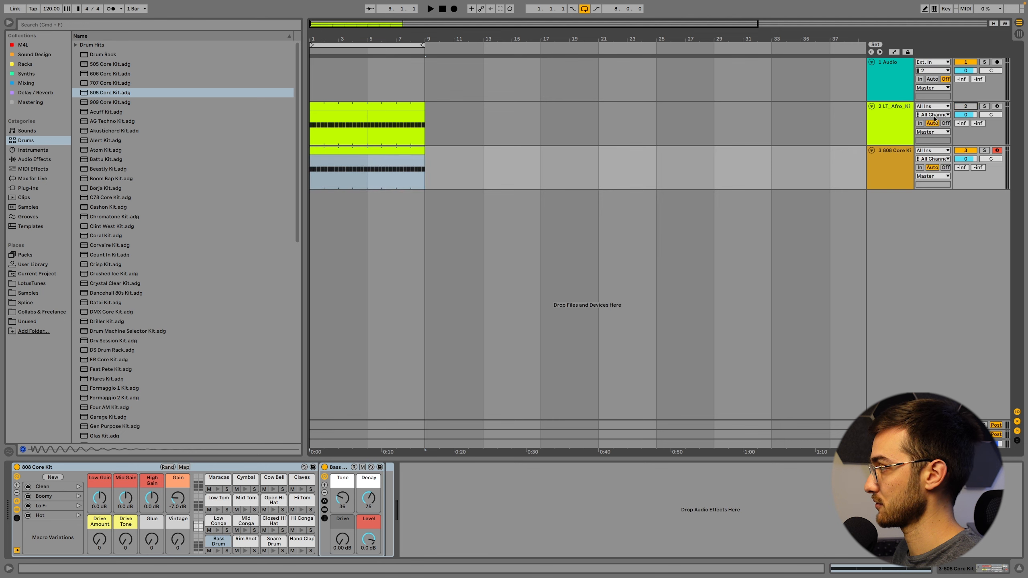
# - Transpose the four C3 notes in the copied clip down to Bass Drum (C1) and enlarge the velocity lane
pyautogui.click(346, 151)
pyautogui.doubleClick(346, 152)
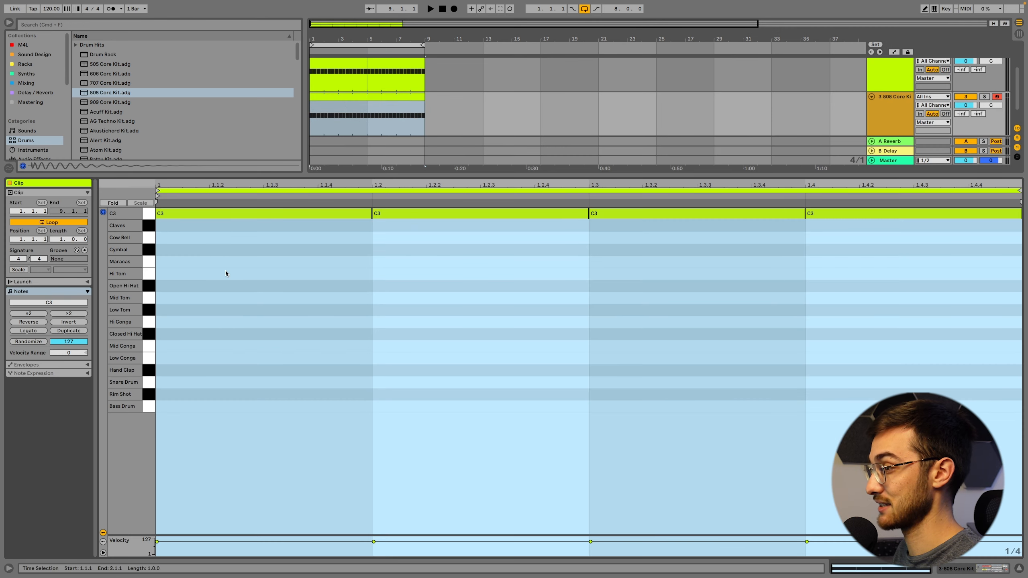
pyautogui.moveTo(206, 274); pyautogui.dragTo(981, 130)
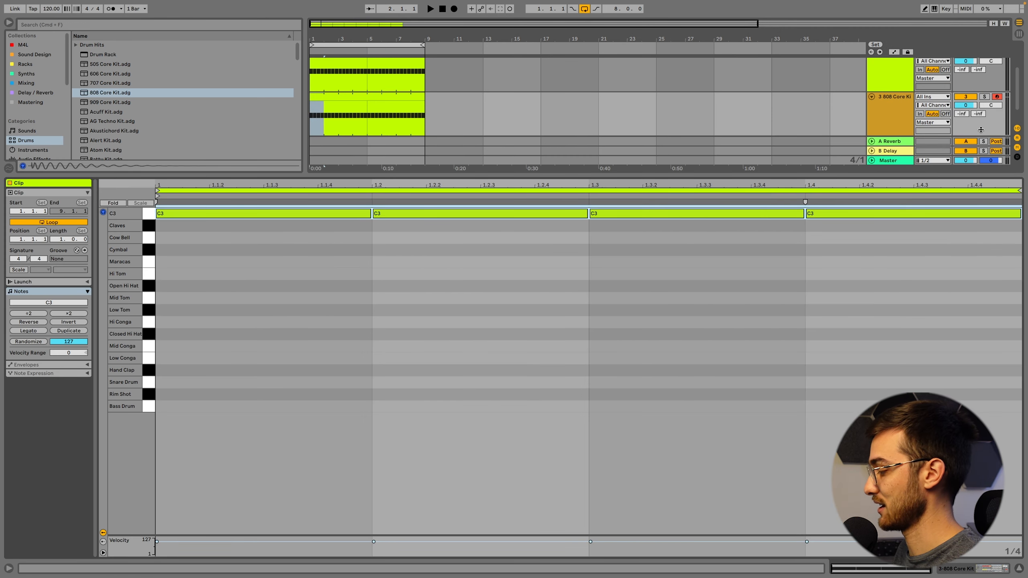
pyautogui.hotkey('shift', 'Down')
pyautogui.press('Down')
pyautogui.press('Down')
pyautogui.press('Down')
pyautogui.press('Down')
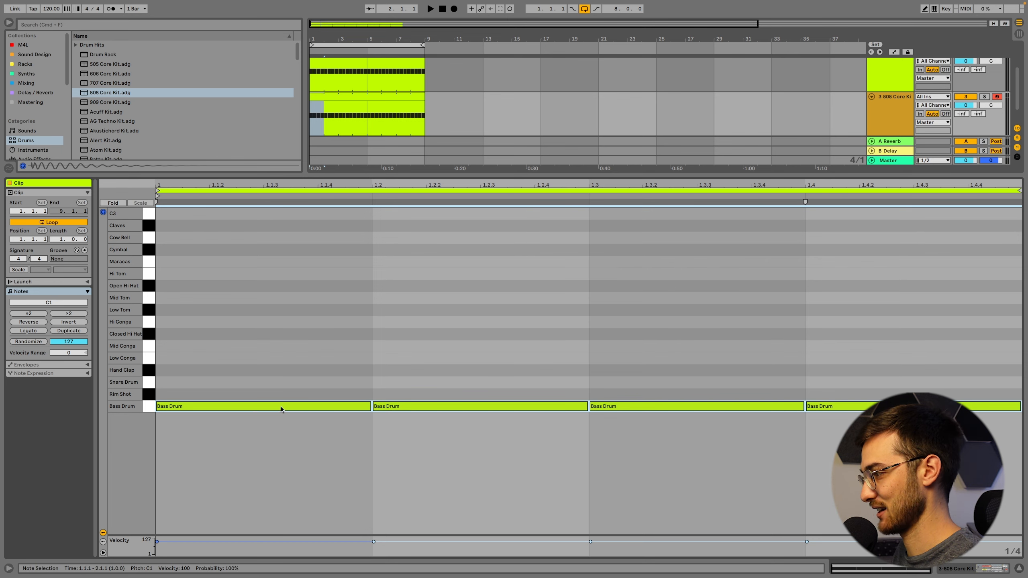
pyautogui.moveTo(169, 535); pyautogui.dragTo(173, 486)
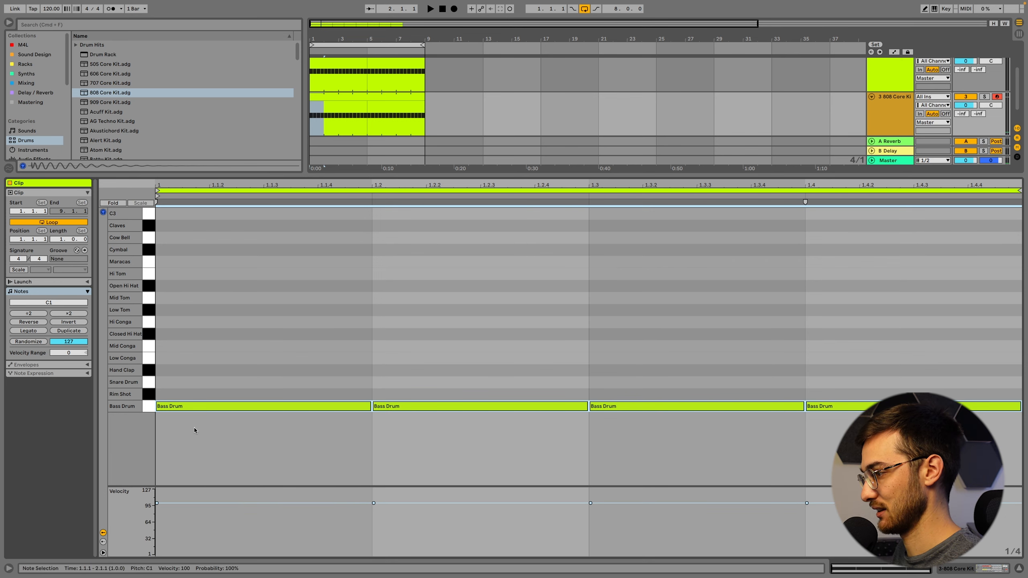
# - Play back and compare the 808 Core Kit bass drum with the original kick by alternating which track is muted
pyautogui.press('space')
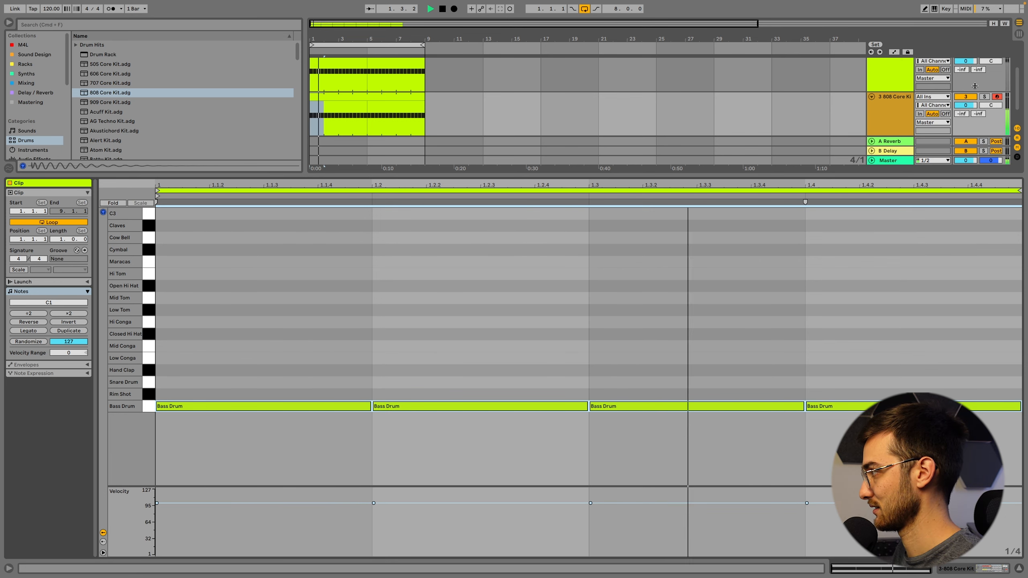
pyautogui.scroll(1, 967, 113)
pyautogui.click(966, 70)
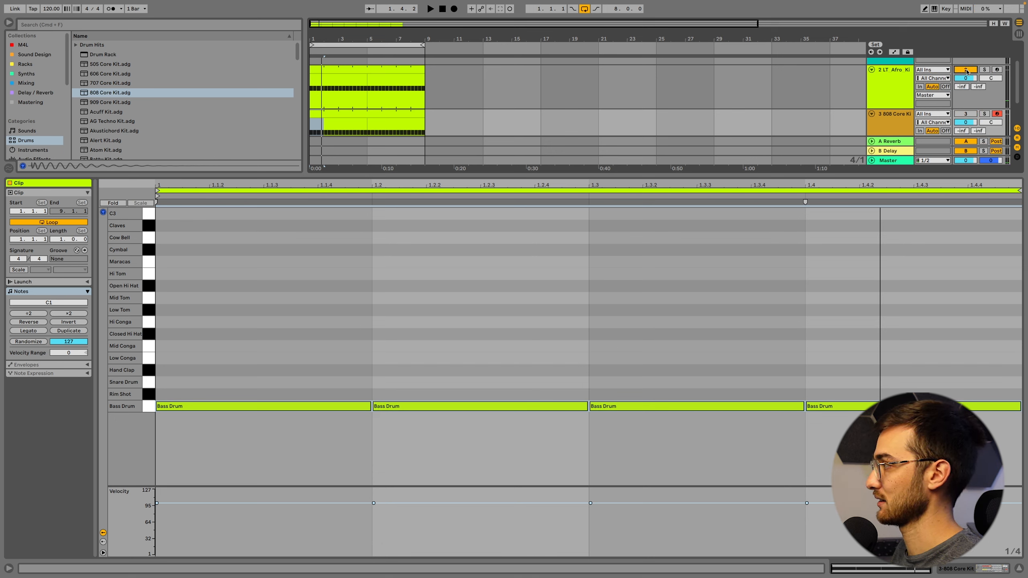
pyautogui.press('space')
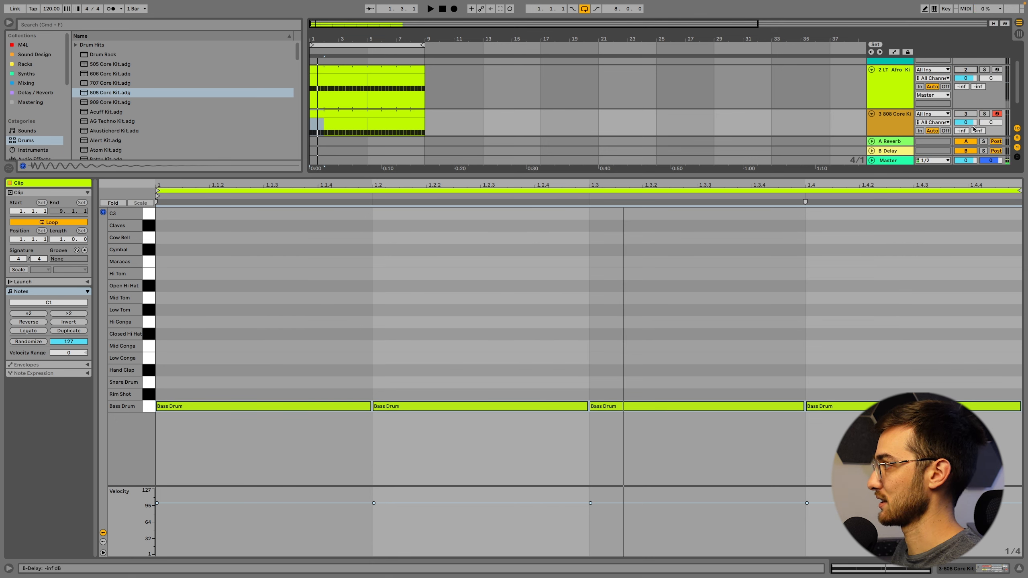
pyautogui.click(966, 71)
pyautogui.click(966, 113)
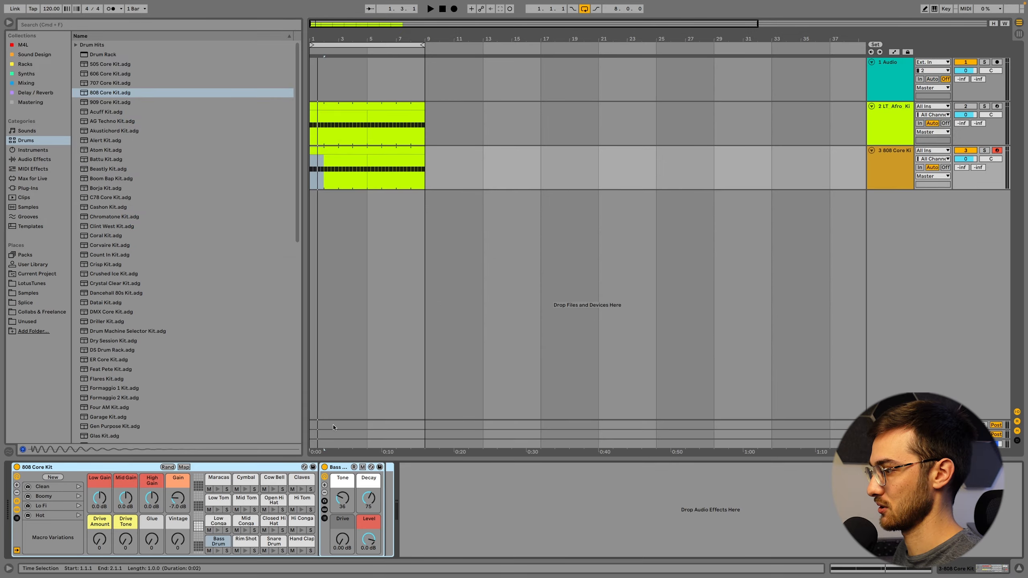
# - Shape the 808 bass drum during playback with Tone 52, Decay 76 and Drive 4.96 dB
pyautogui.moveTo(372, 490); pyautogui.dragTo(372, 484)
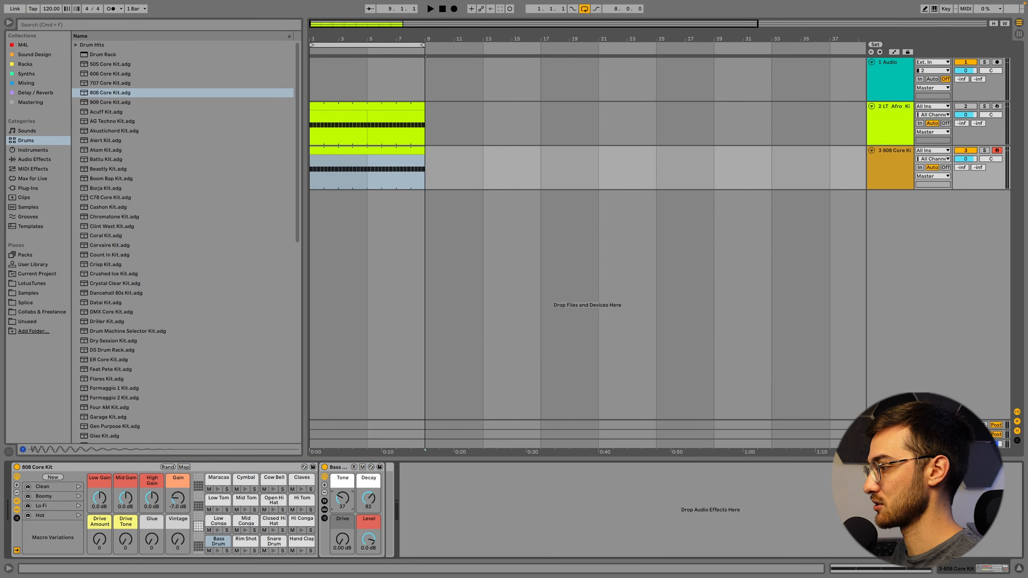
pyautogui.press('space')
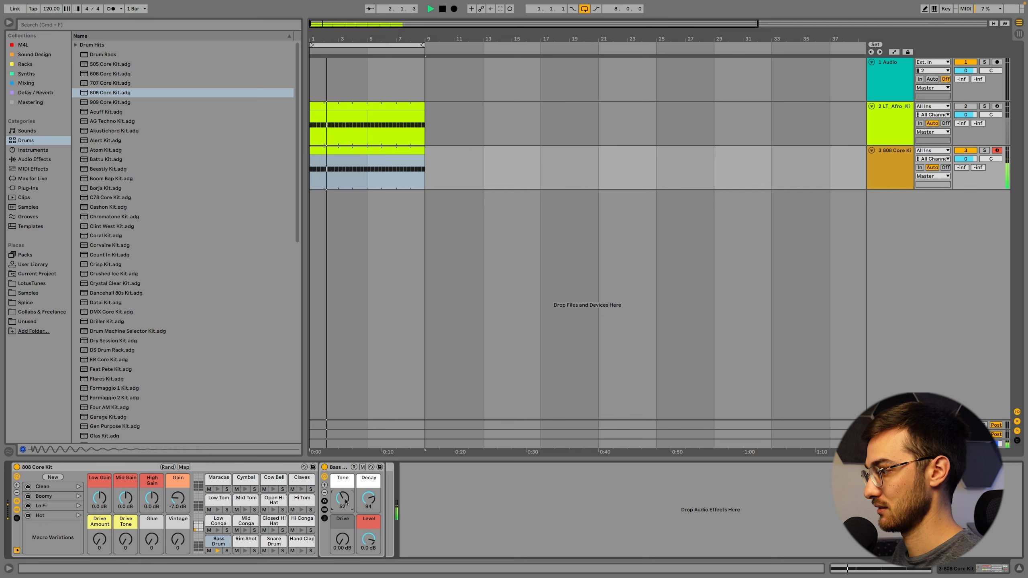
pyautogui.moveTo(368, 497); pyautogui.dragTo(368, 496)
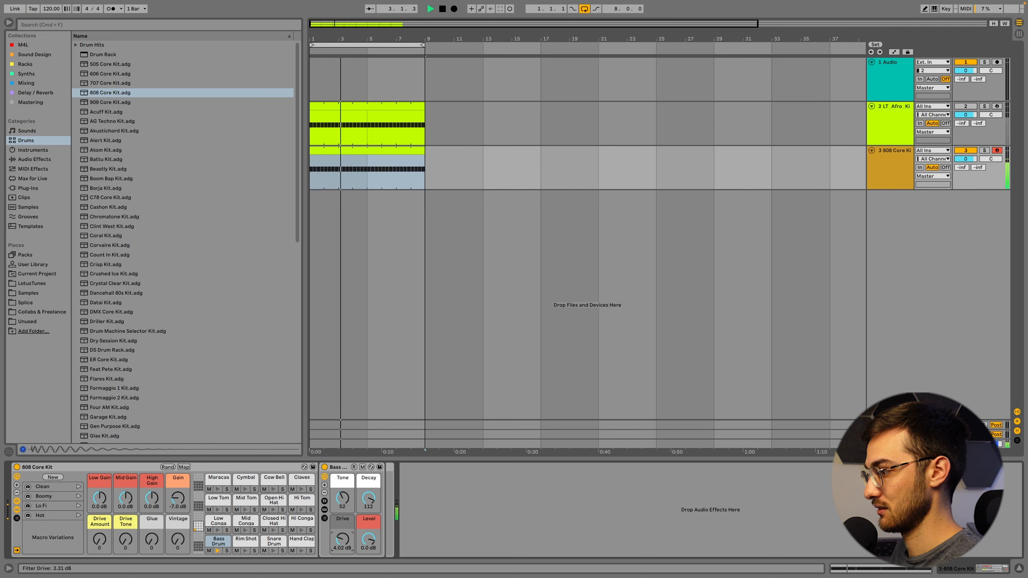
pyautogui.moveTo(342, 540); pyautogui.dragTo(342, 498)
pyautogui.press('space')
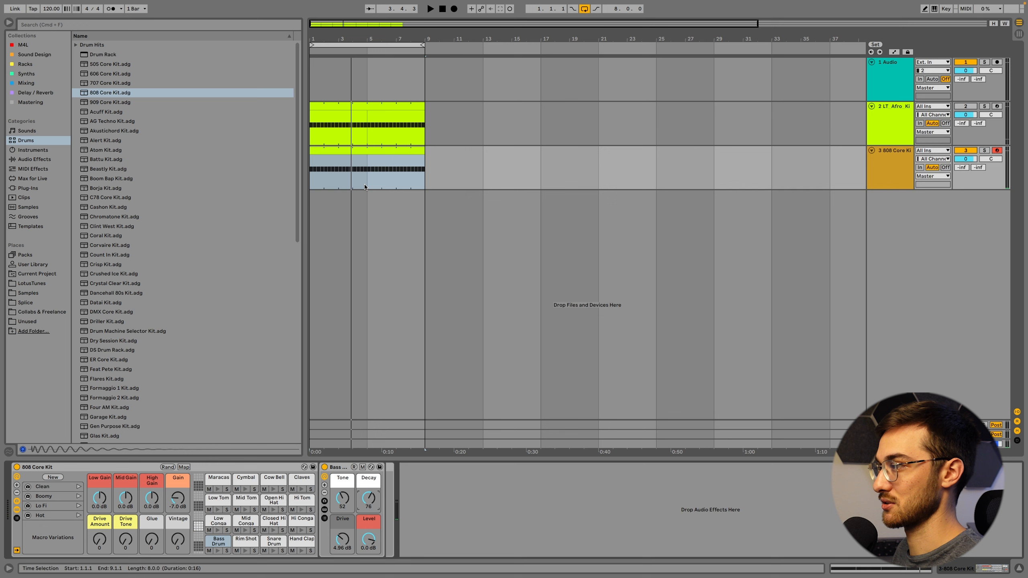
# - Mute the 808 Core Kit track and reactivate the LT Afro Kick track
pyautogui.click(366, 150)
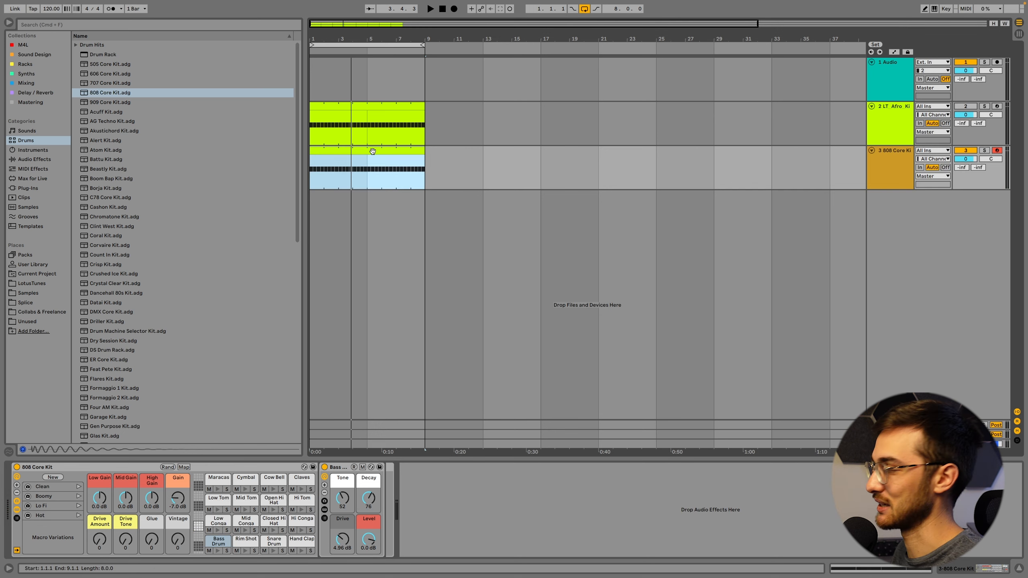
pyautogui.click(885, 163)
pyautogui.click(965, 149)
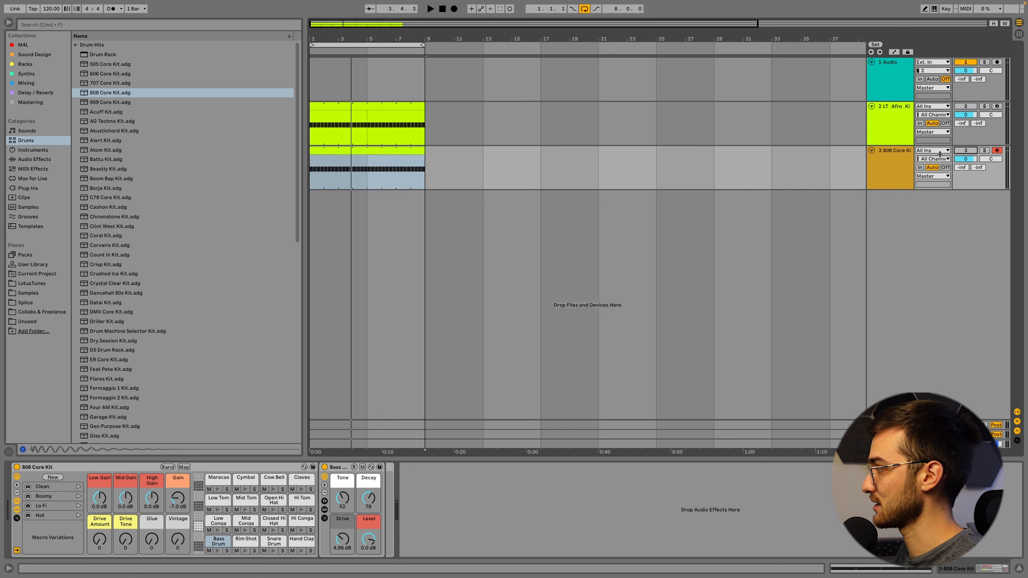
pyautogui.click(965, 106)
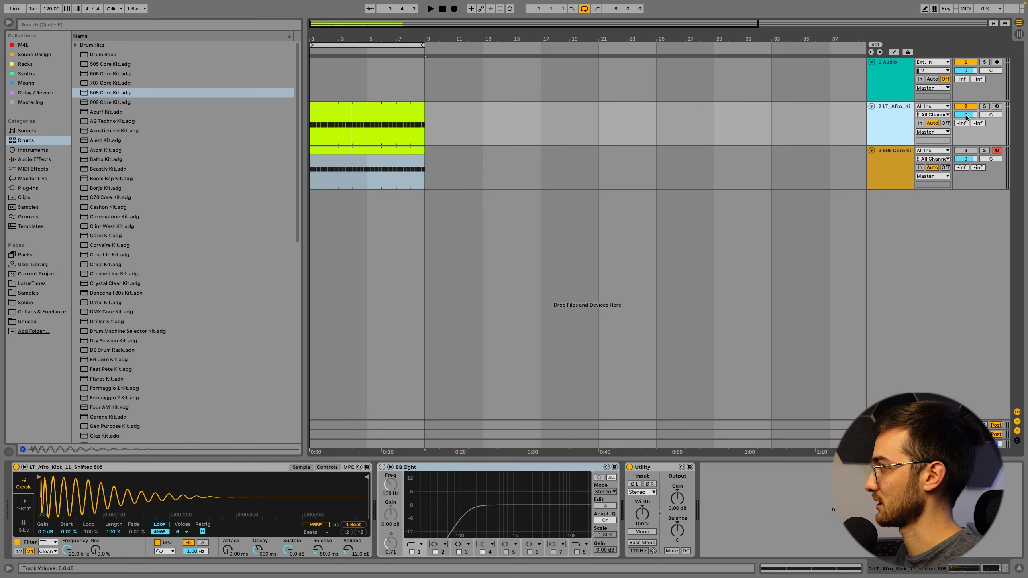
# - Inspect the kick sample's waveform and set the LT Afro Kick track's volume to -2.4 dB while playing it back
pyautogui.moveTo(966, 117); pyautogui.dragTo(966, 129)
pyautogui.click(373, 105)
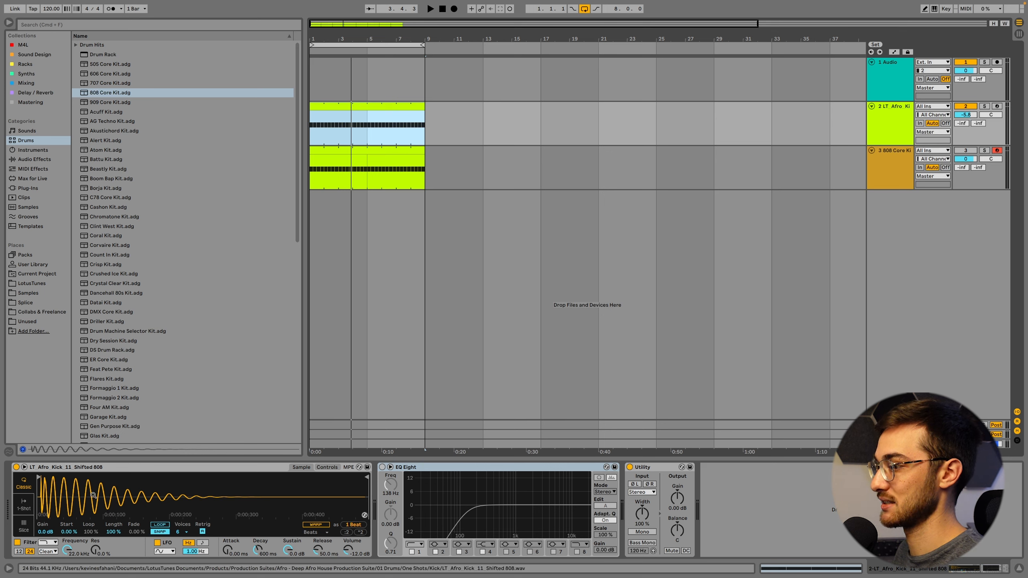
pyautogui.moveTo(58, 490); pyautogui.dragTo(59, 515)
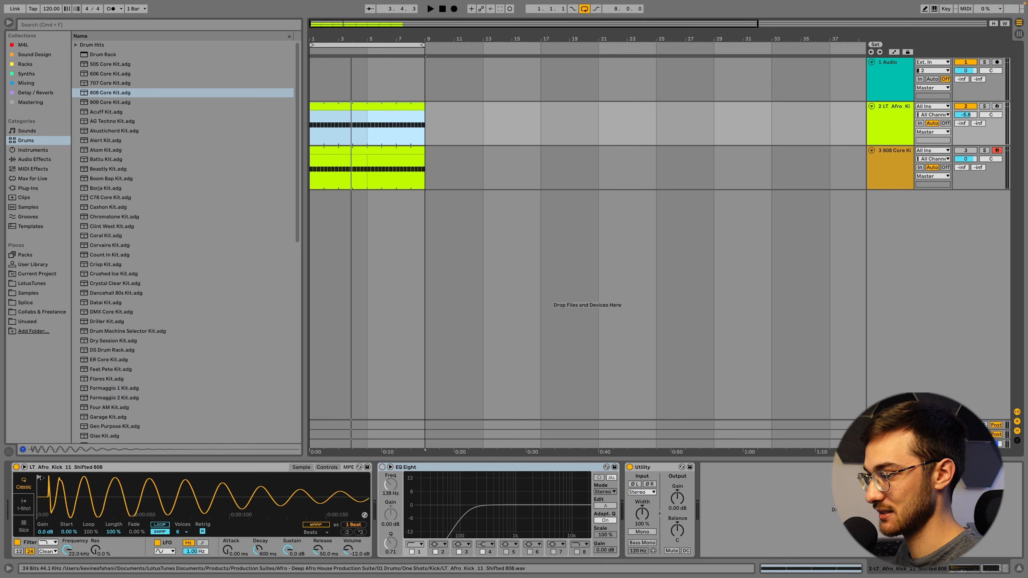
pyautogui.moveTo(41, 478); pyautogui.dragTo(49, 457)
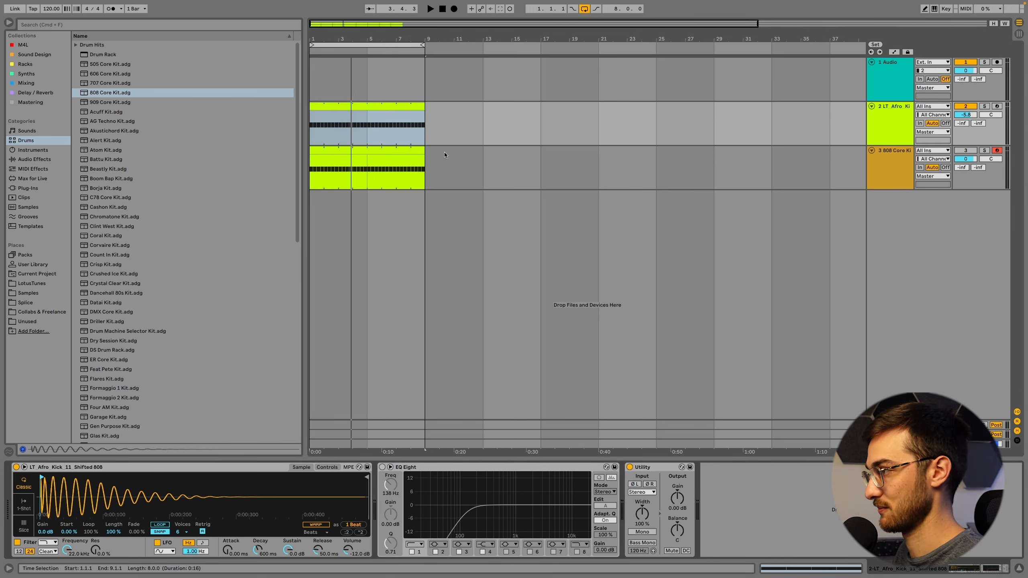
pyautogui.press('space')
pyautogui.moveTo(966, 117); pyautogui.dragTo(966, 110)
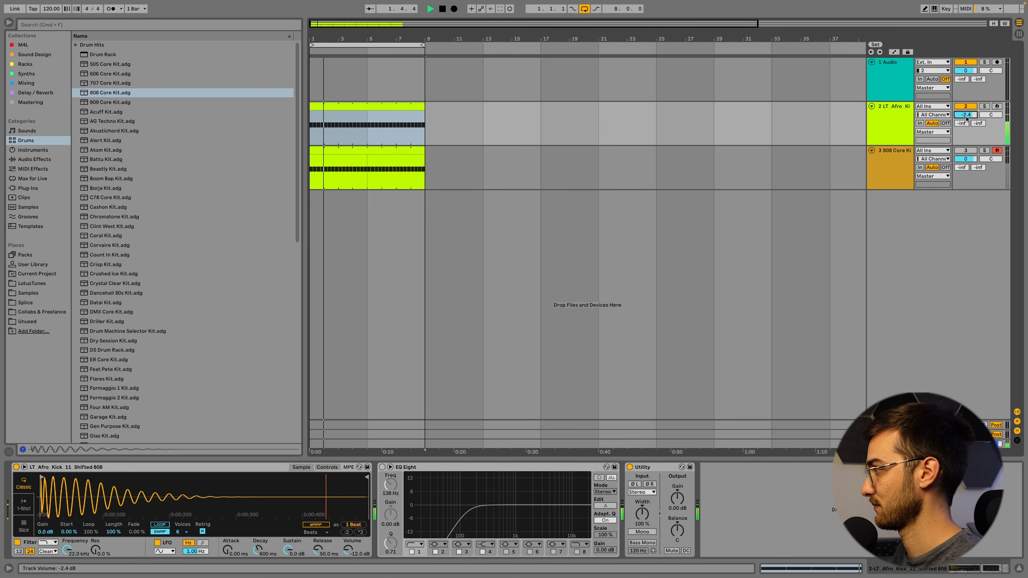
pyautogui.press('space')
# - Insert a MIDI track named Hi below the kick track and put it in a new group named Toms
pyautogui.click(885, 131)
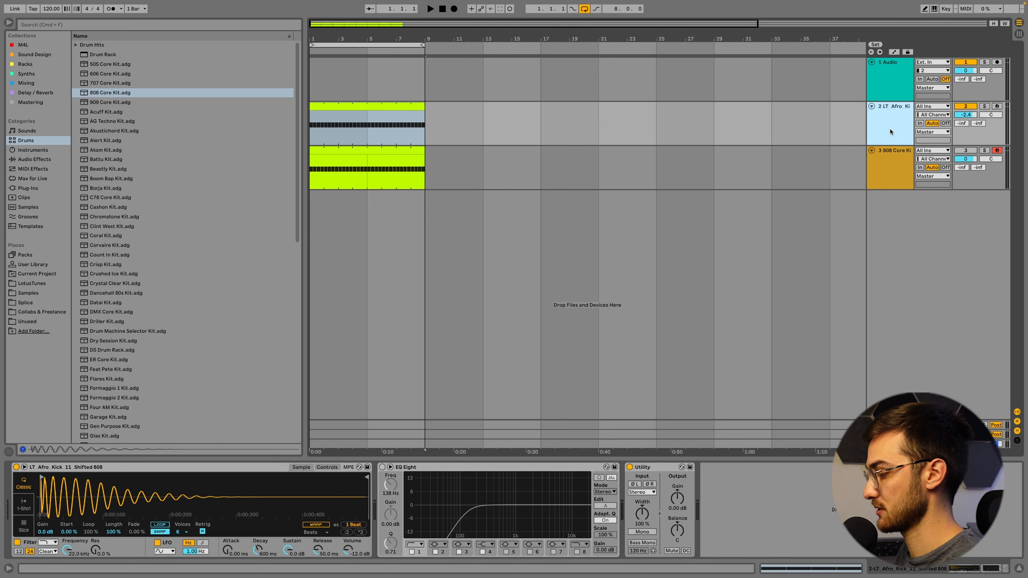
pyautogui.press('super+shift+t')
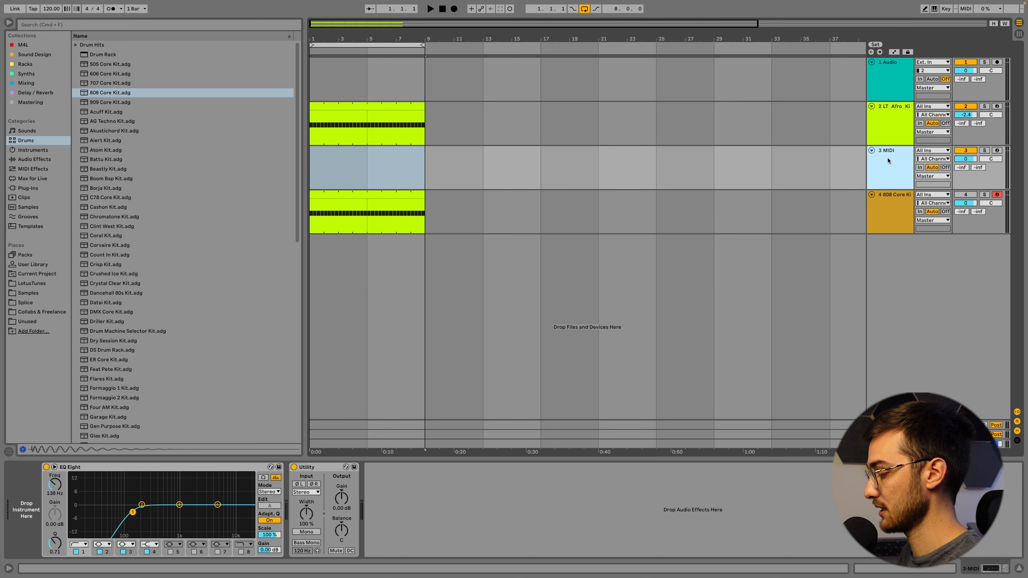
pyautogui.press('super+g')
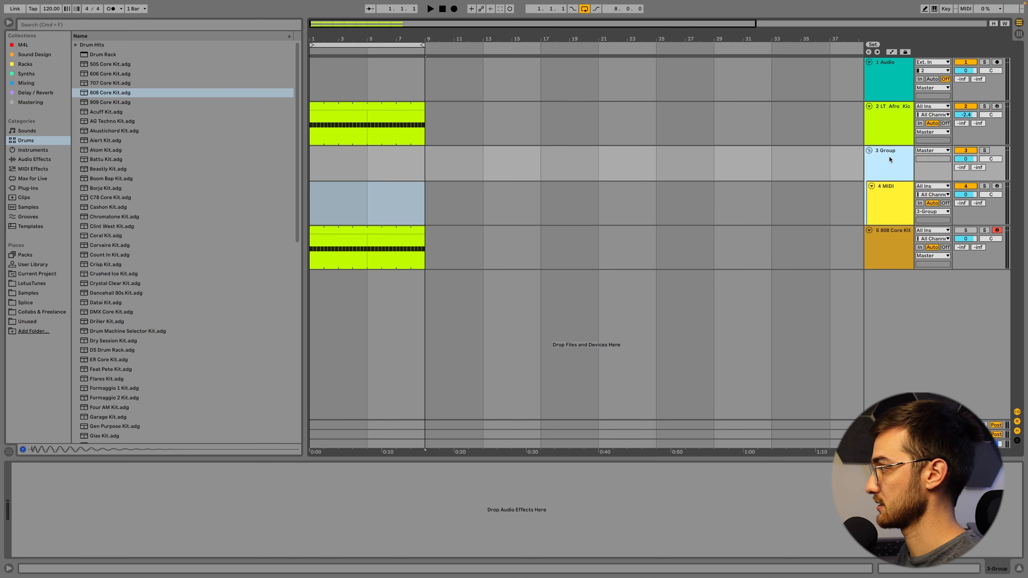
pyautogui.write('ms')
pyautogui.press('Return')
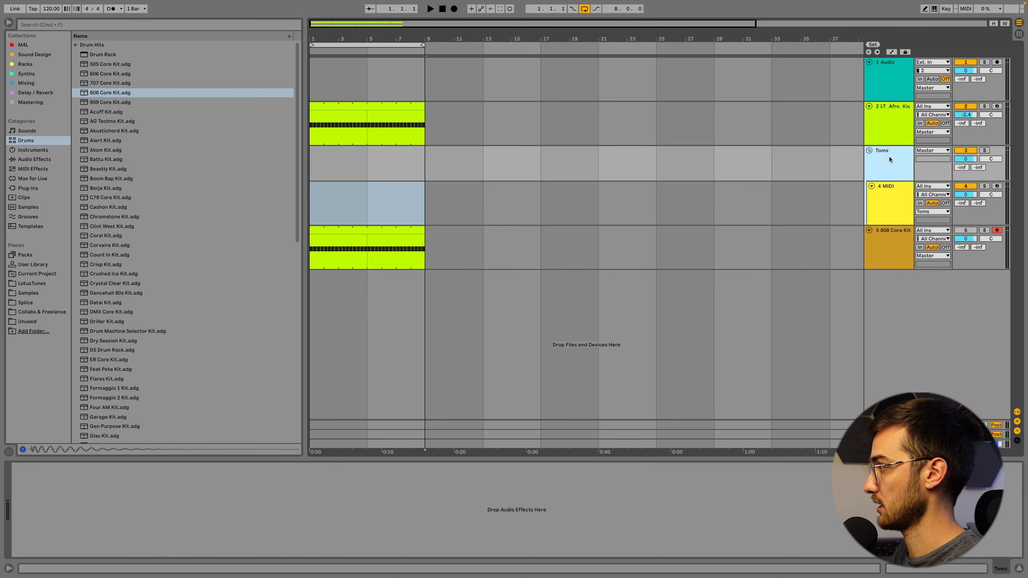
pyautogui.click(889, 187)
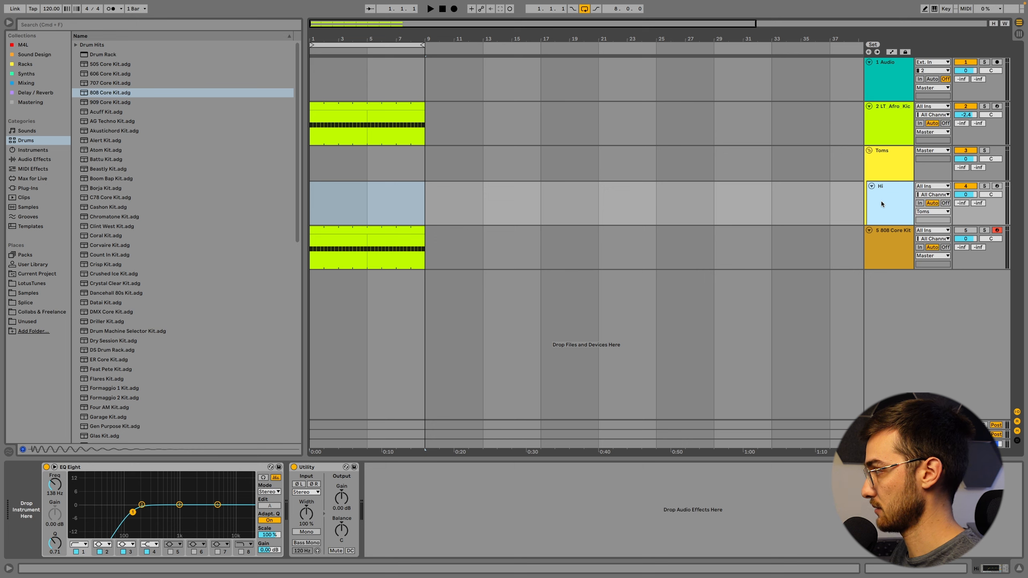
# - Audition the one-shots in the LotusTunes Toms folder and load LT_Afro_Tom Hit_20.wav as the Hi track's instrument
pyautogui.click(32, 284)
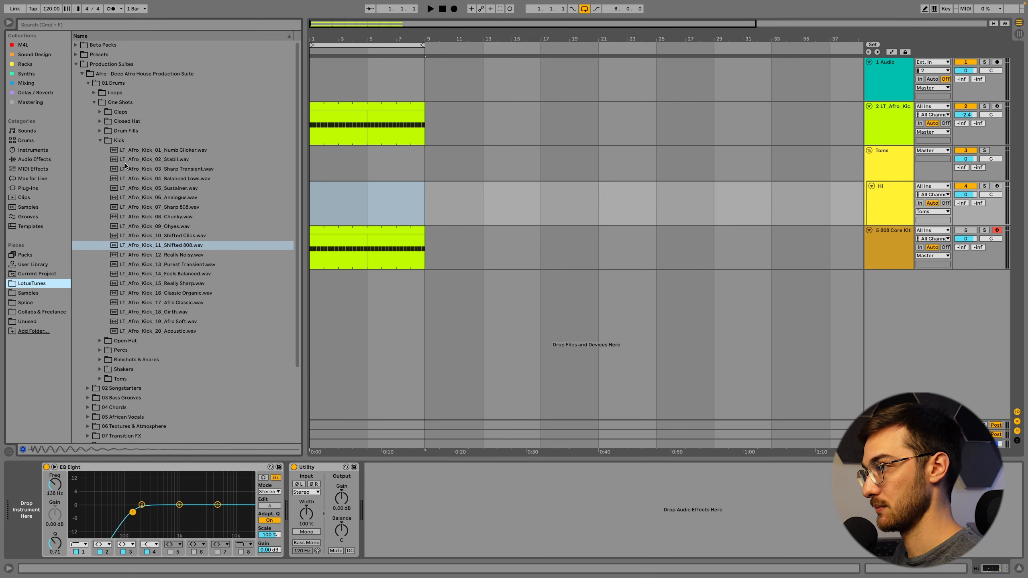
pyautogui.click(100, 140)
pyautogui.click(99, 189)
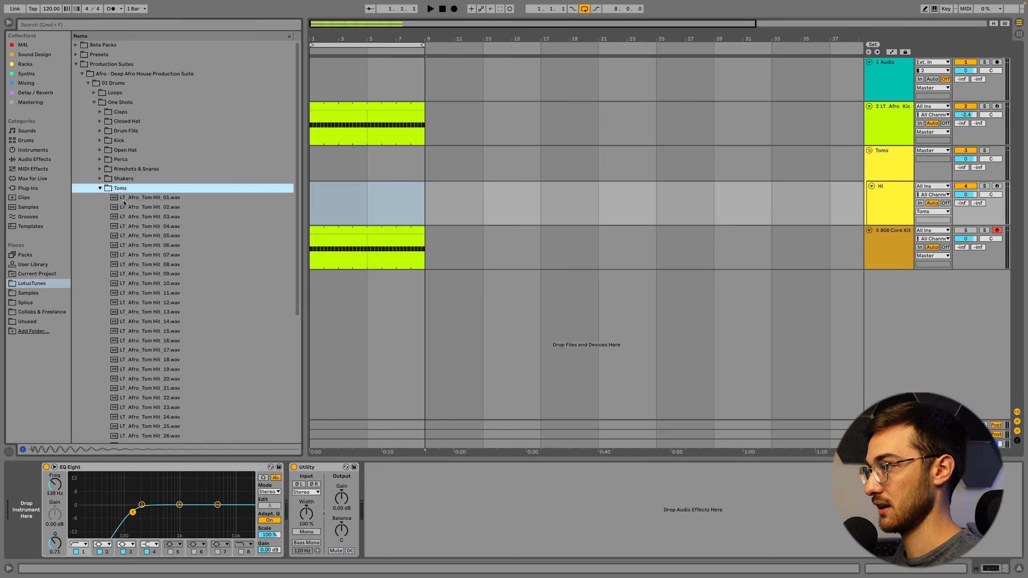
pyautogui.press('Down')
pyautogui.press('Down')
pyautogui.press('Down')
pyautogui.press('Down')
pyautogui.press('Down')
pyautogui.press('Down')
pyautogui.press('Down')
pyautogui.press('Down')
pyautogui.press('Down')
pyautogui.press('Down')
pyautogui.press('Down')
pyautogui.press('Down')
pyautogui.press('Down')
pyautogui.press('Down')
pyautogui.press('Down')
pyautogui.scroll(-3, 158, 405)
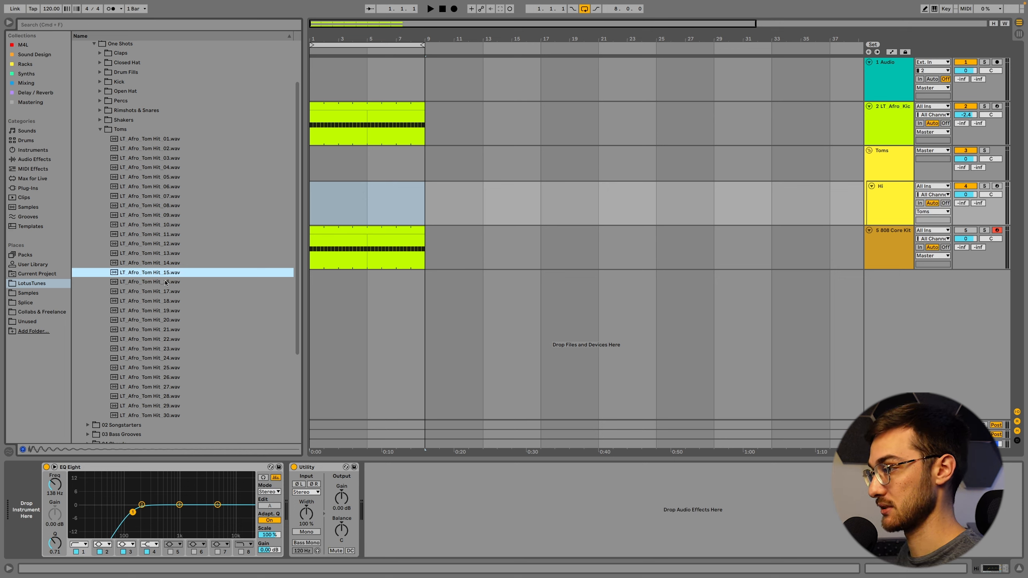
pyautogui.press('Down')
pyautogui.press('Down')
pyautogui.press('Down')
pyautogui.press('Down')
pyautogui.press('Down')
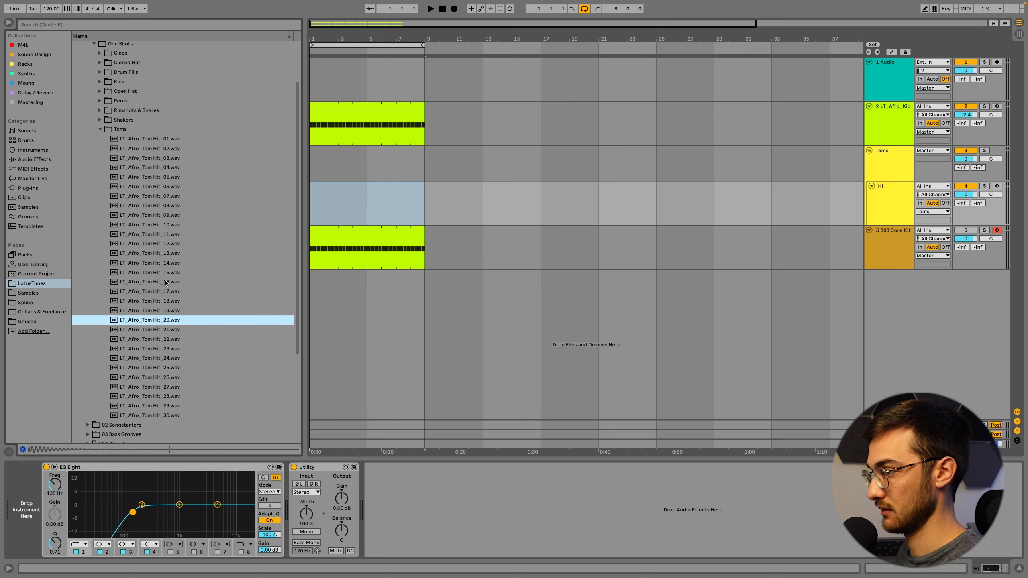
pyautogui.moveTo(167, 321); pyautogui.dragTo(22, 511)
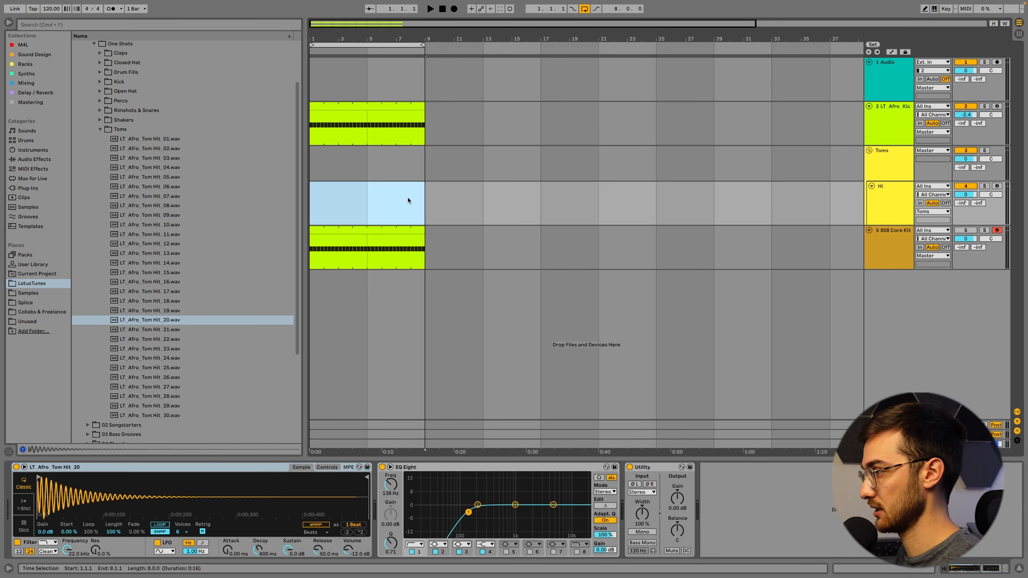
# - Create an empty eight-bar MIDI clip on the Hi track and show its first four bars for editing
pyautogui.doubleClick(385, 201)
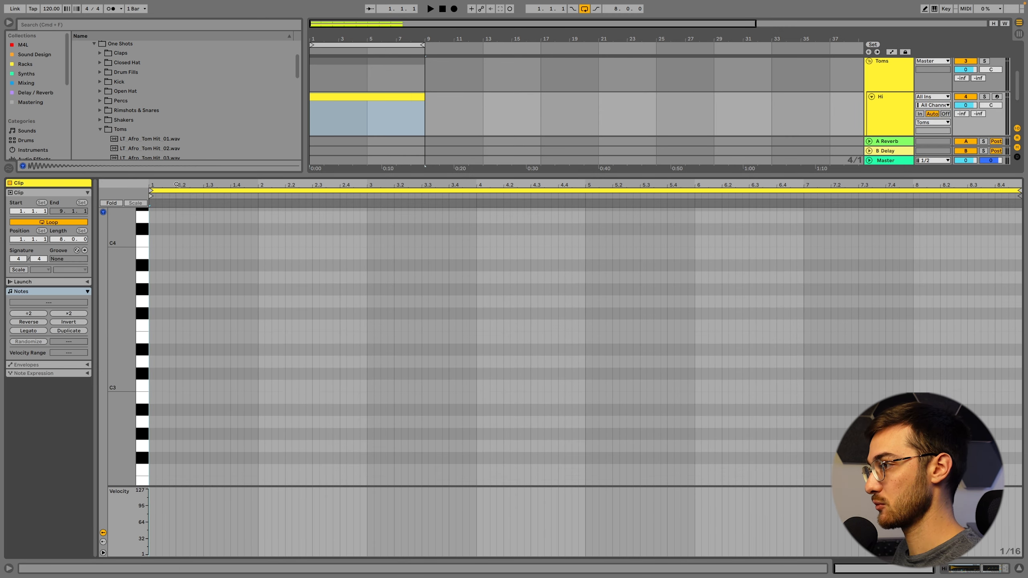
pyautogui.moveTo(191, 185); pyautogui.dragTo(194, 225)
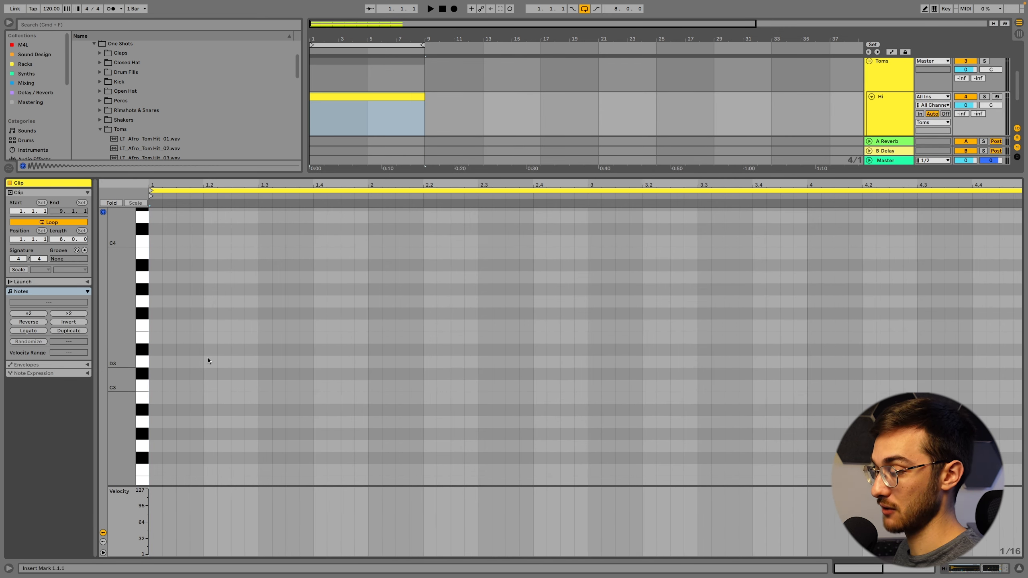
pyautogui.rightClick(199, 376)
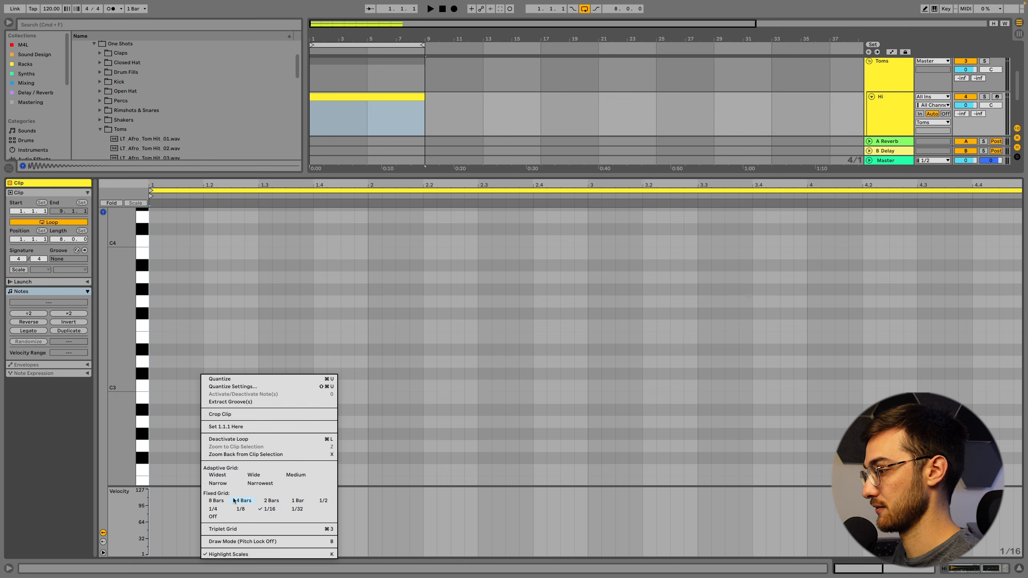
pyautogui.click(241, 360)
pyautogui.scroll(-1, 210, 369)
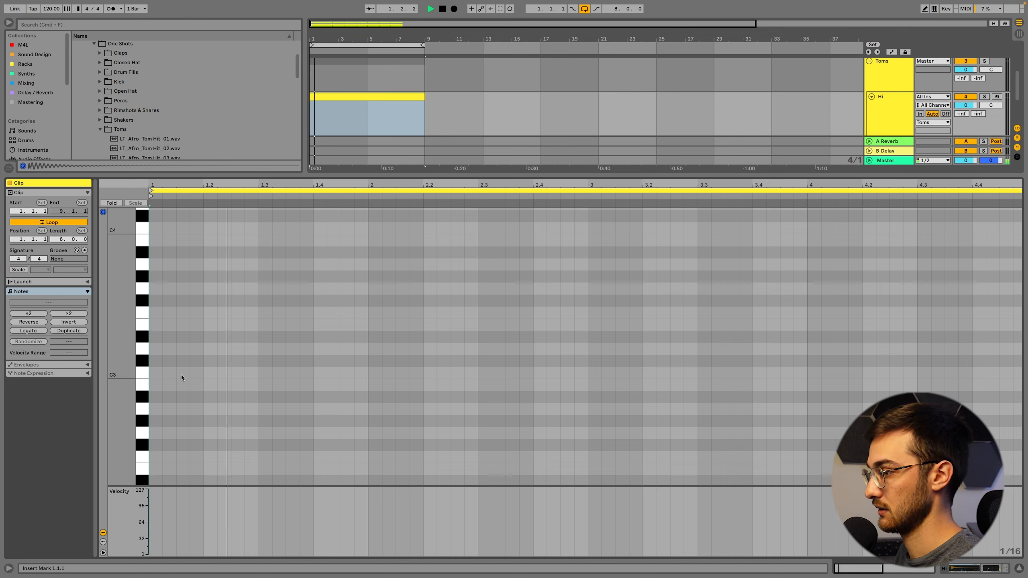
# - Add a sixteenth-note C3 hit at 1.1.3 and set the Hi track's volume to -8.4 dB
pyautogui.doubleClick(183, 374)
pyautogui.moveTo(965, 104); pyautogui.dragTo(965, 111)
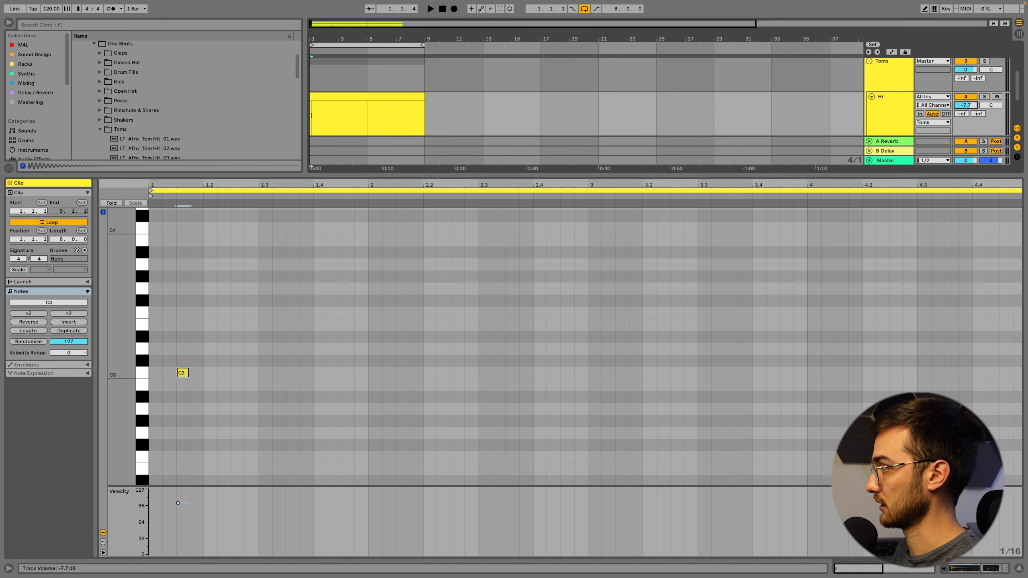
pyautogui.press('space')
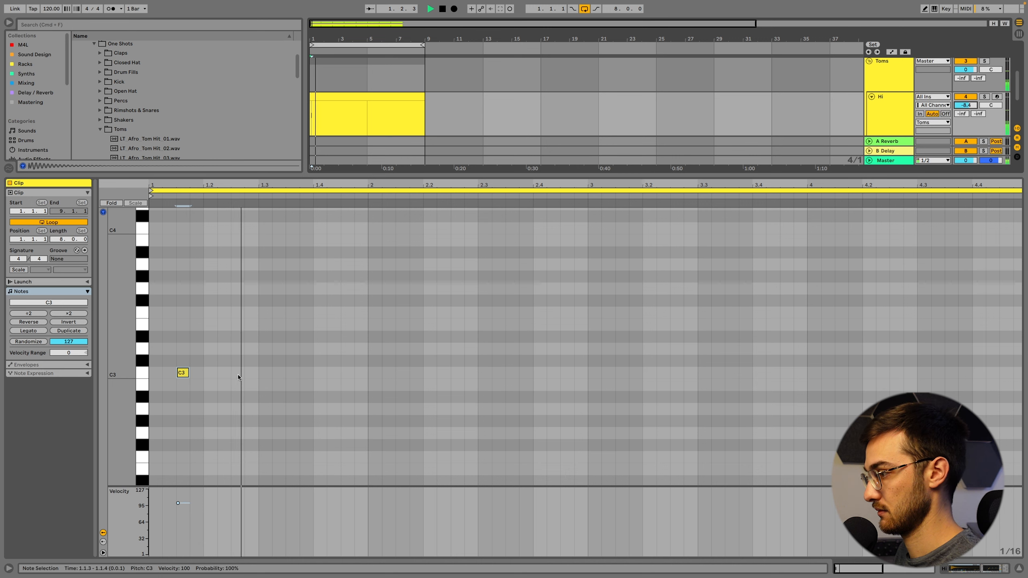
# - Add a second sixteenth-note C3 hit in beat 4 of bar 1 and position it at 1.4.2 while checking playback
pyautogui.doubleClick(345, 375)
pyautogui.press('space')
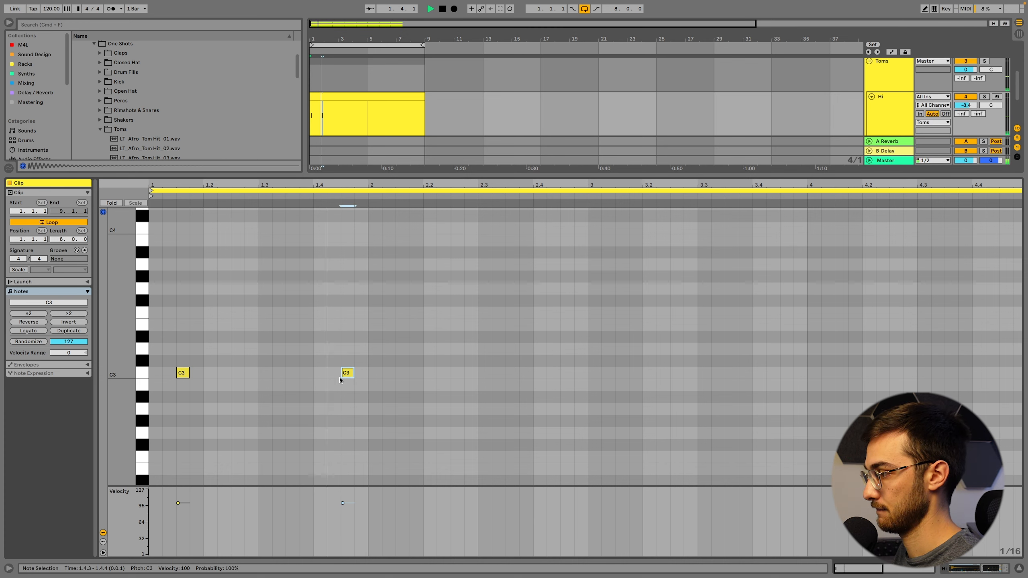
pyautogui.press('space')
pyautogui.moveTo(348, 375); pyautogui.dragTo(326, 374)
pyautogui.press('space')
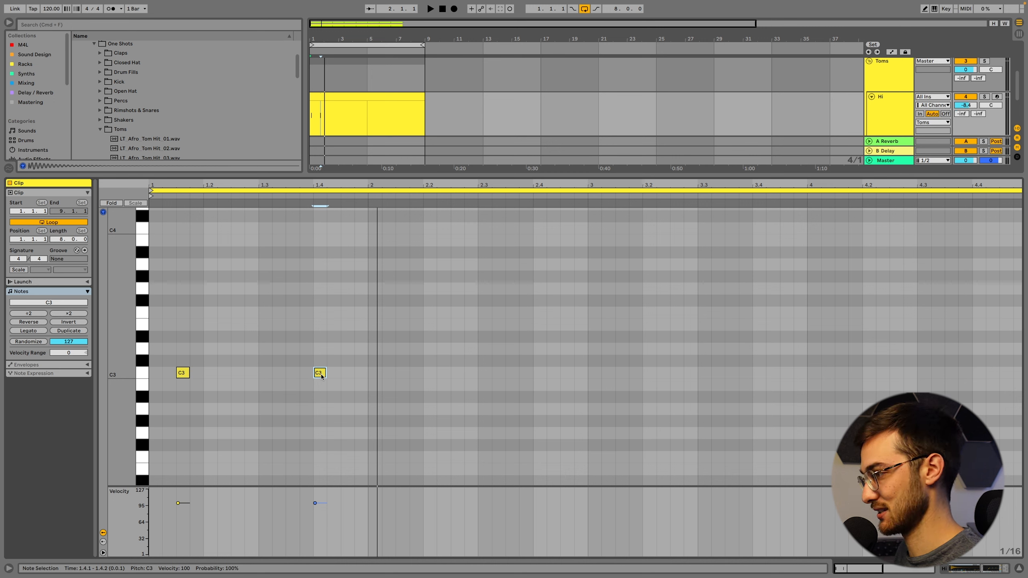
pyautogui.press('Right')
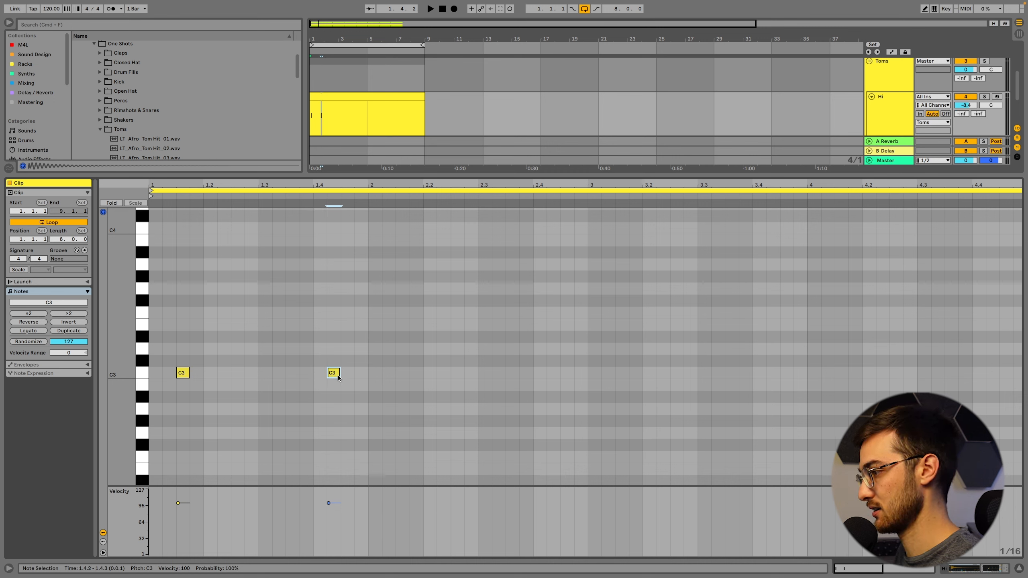
pyautogui.press('space')
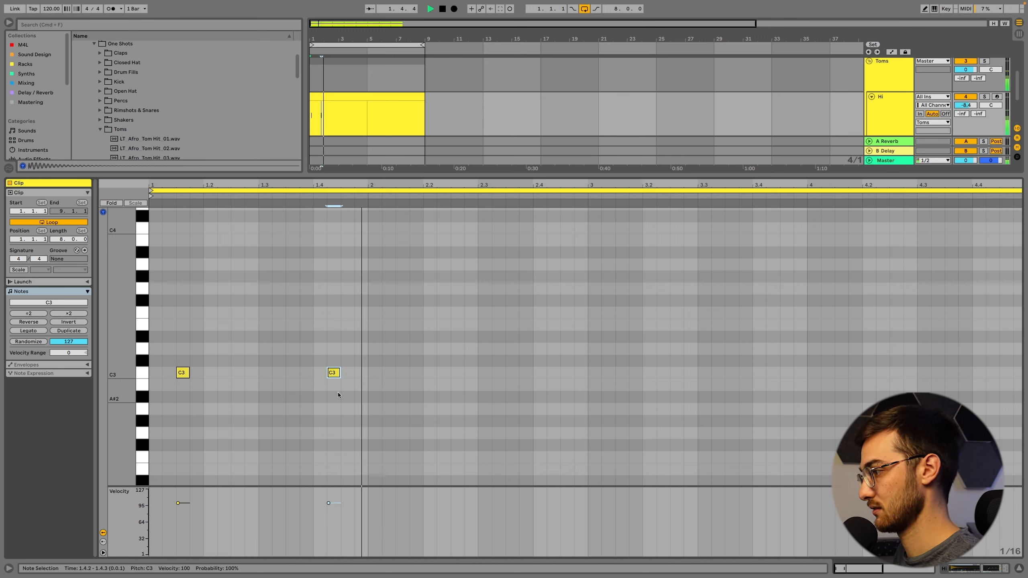
# - Duplicate the bar 1 tom hits into bar 2 of the Hi clip
pyautogui.scroll(-1, 361, 369)
pyautogui.press('space')
pyautogui.moveTo(368, 374); pyautogui.dragTo(112, 313)
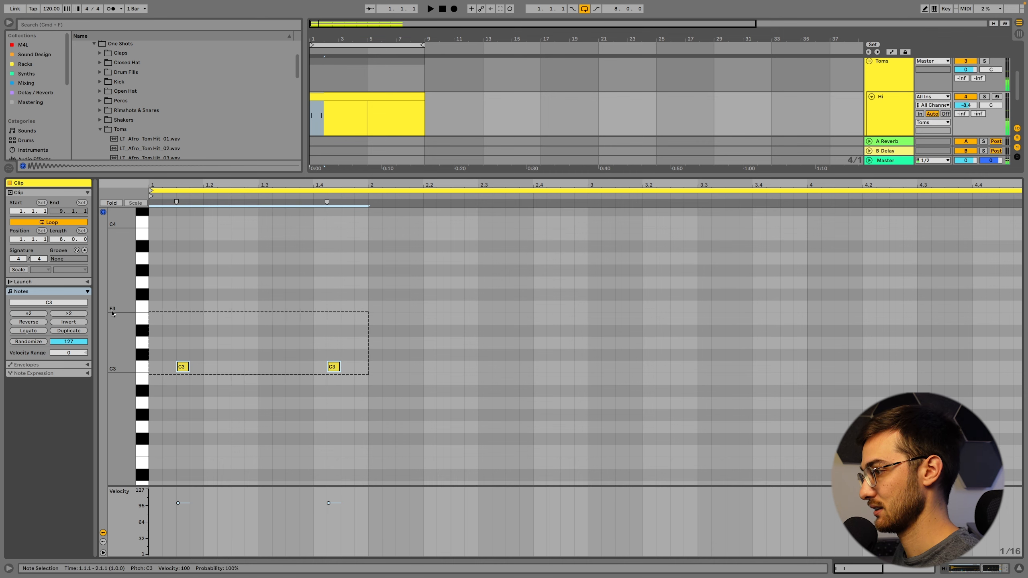
pyautogui.hotkey('ctrl', 'd')
pyautogui.click(459, 381)
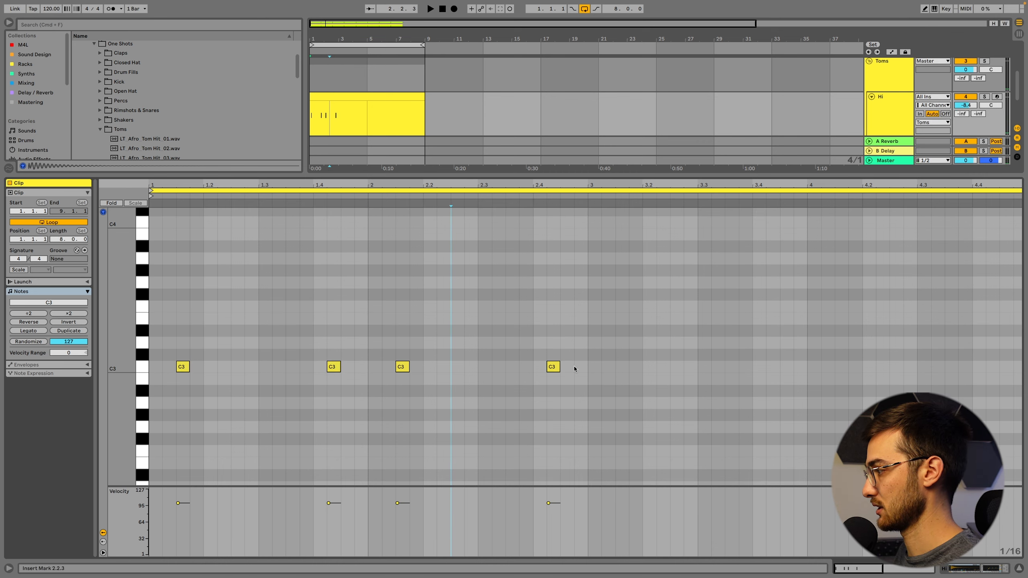
# - Add a sixteenth-note C3 hit at 2.3.3 in the Hi clip and check it in playback
pyautogui.scroll(-1, 567, 371)
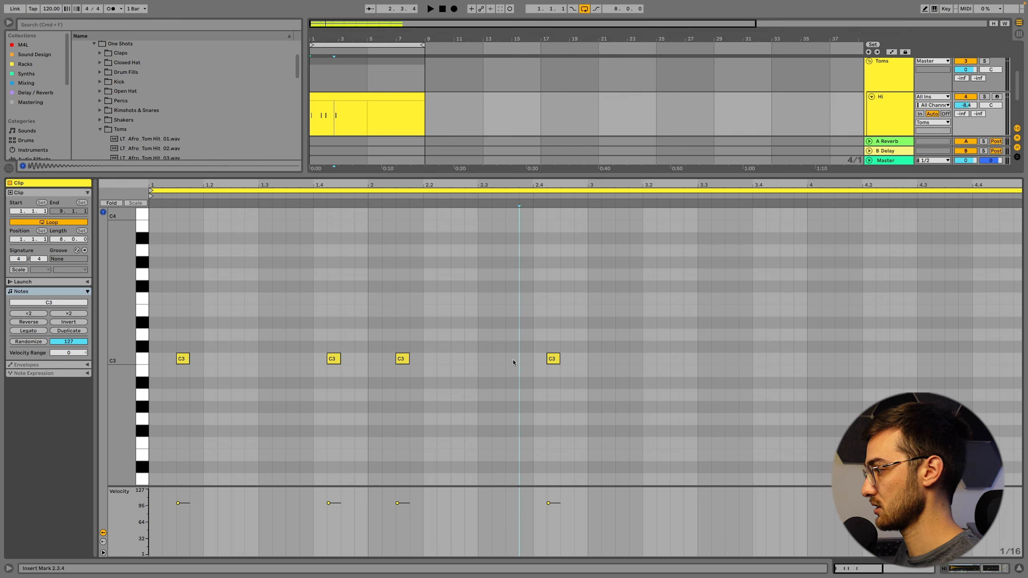
pyautogui.doubleClick(512, 358)
pyautogui.press('space')
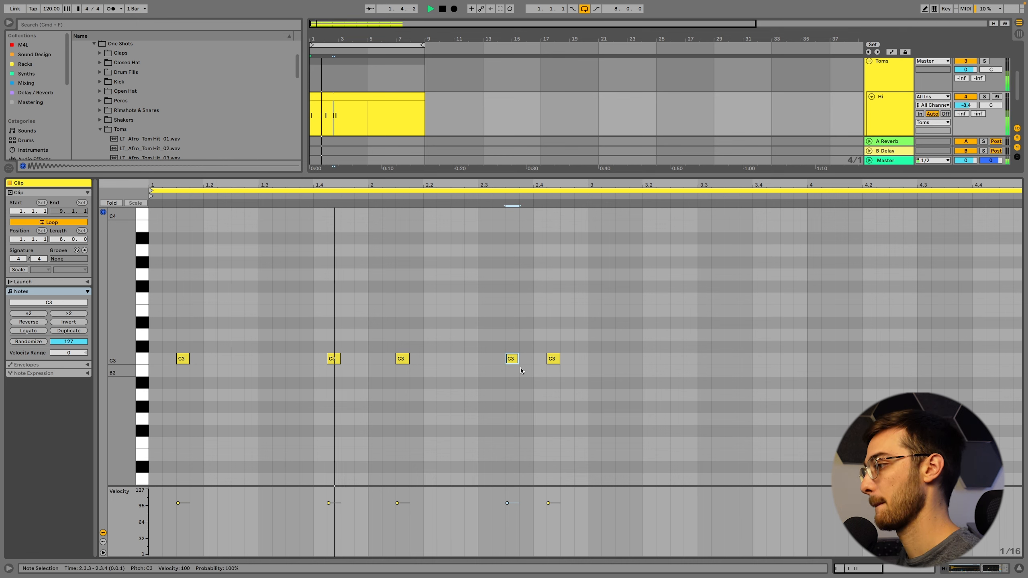
pyautogui.scroll(-1, 528, 369)
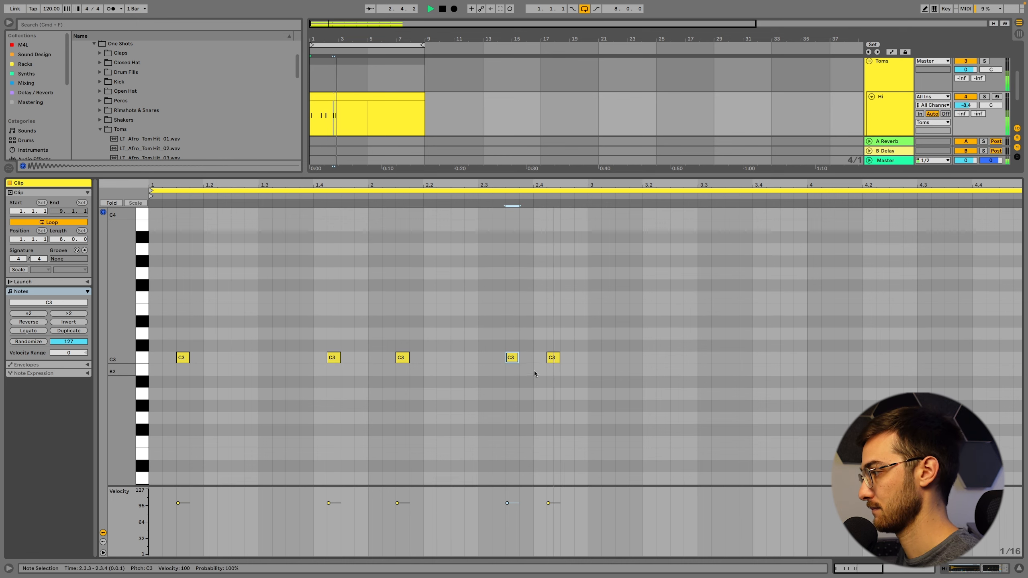
pyautogui.press('space')
# - Duplicate the two-bar tom pattern into bars 3 and 4 of the Hi clip
pyautogui.moveTo(588, 371); pyautogui.dragTo(152, 346)
pyautogui.press('super+d')
pyautogui.press('-')
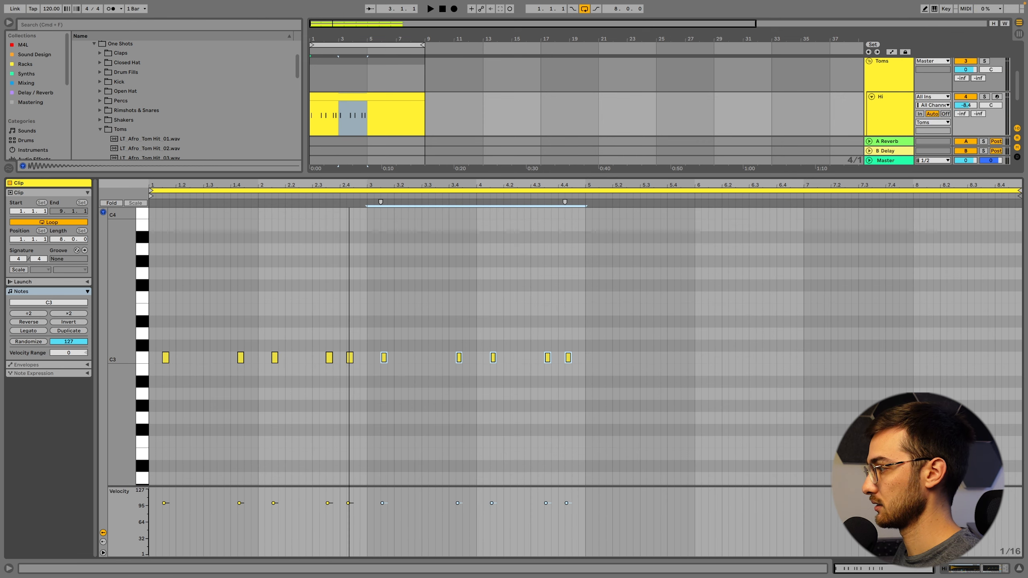
# - Set the Hi clip to loop its first four bars and extend it to fill eight bars in the arrangement
pyautogui.press('super+a')
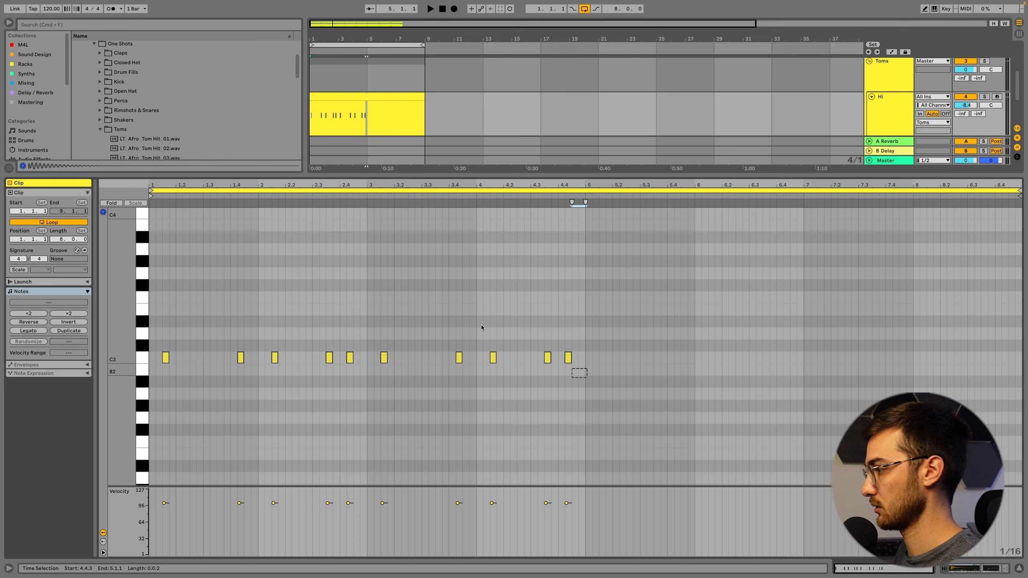
pyautogui.press('super+l')
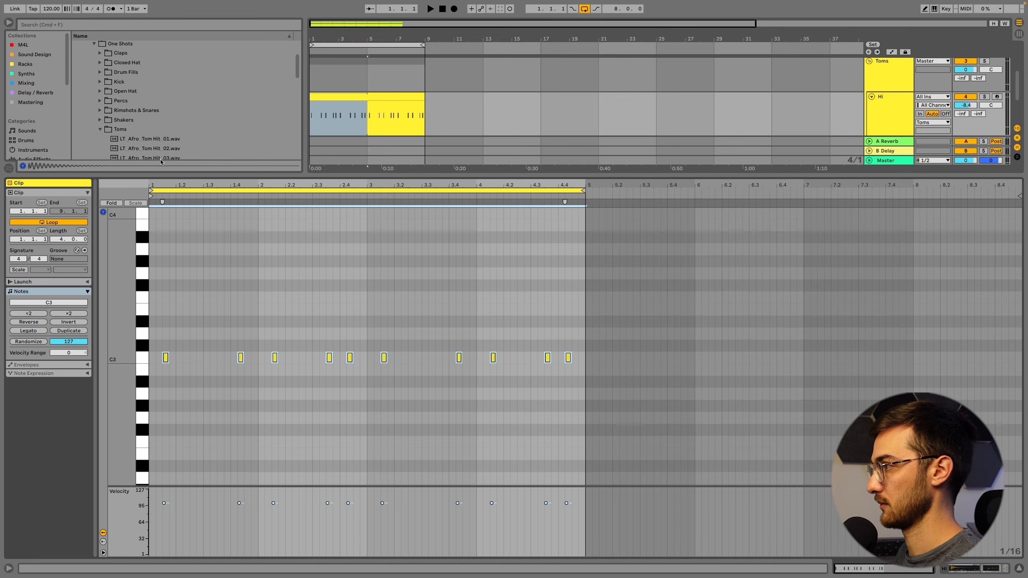
pyautogui.moveTo(419, 100); pyautogui.dragTo(419, 100)
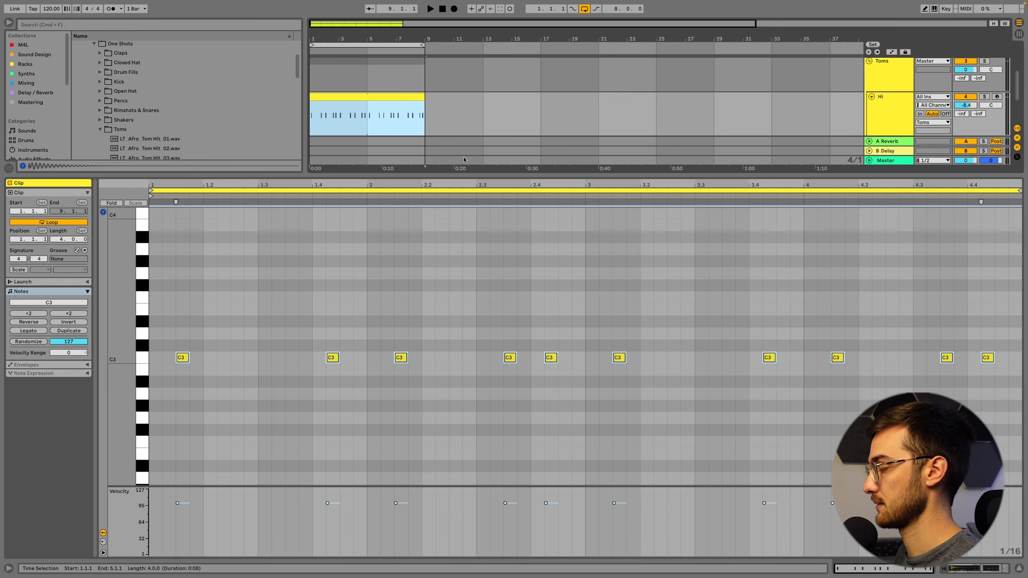
pyautogui.moveTo(602, 187); pyautogui.dragTo(603, 187)
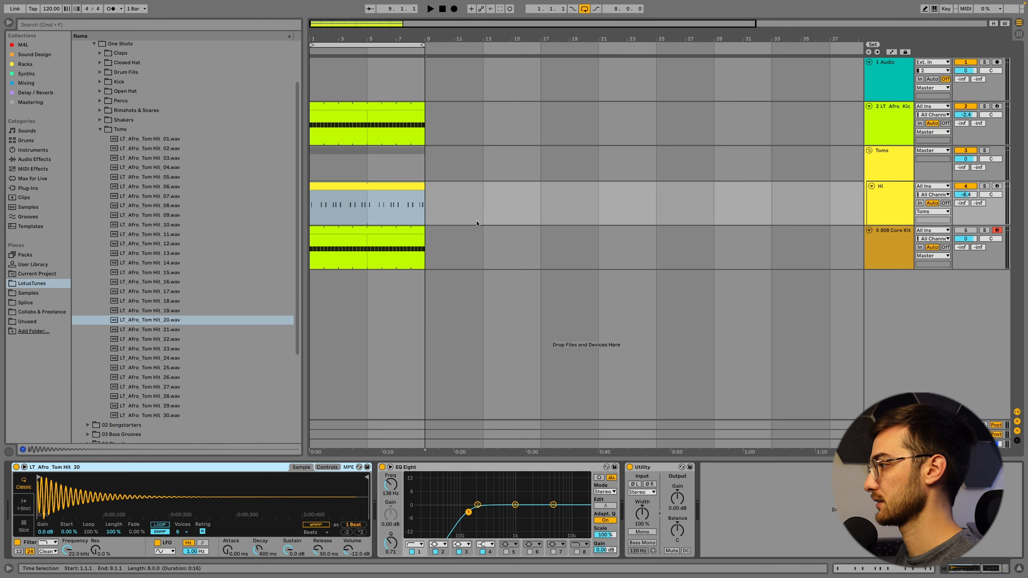
# - Assign the 808 Core Kit track's color to its clip while listening to the kick and tom groove
pyautogui.press('space')
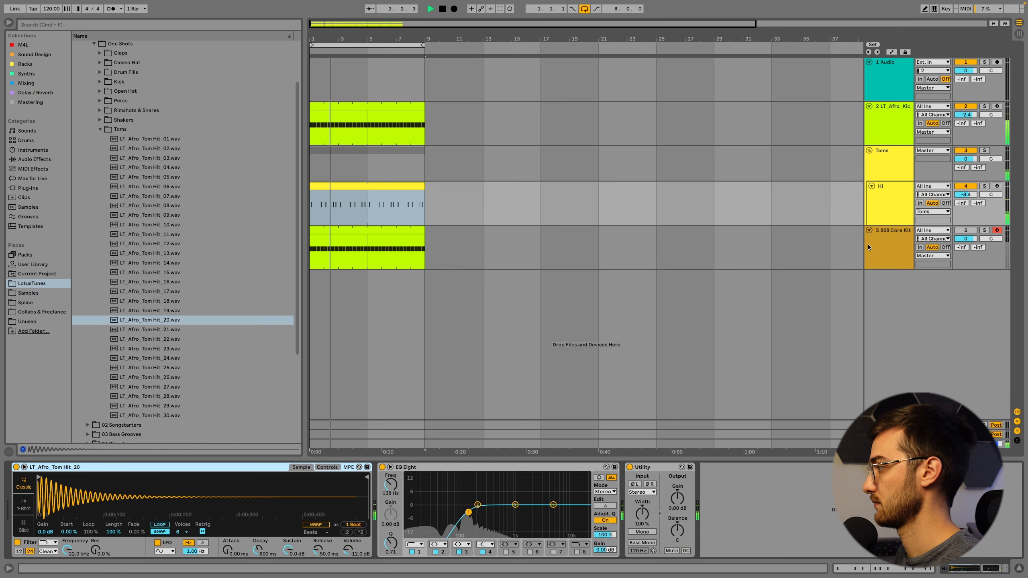
pyautogui.rightClick(886, 246)
pyautogui.click(910, 405)
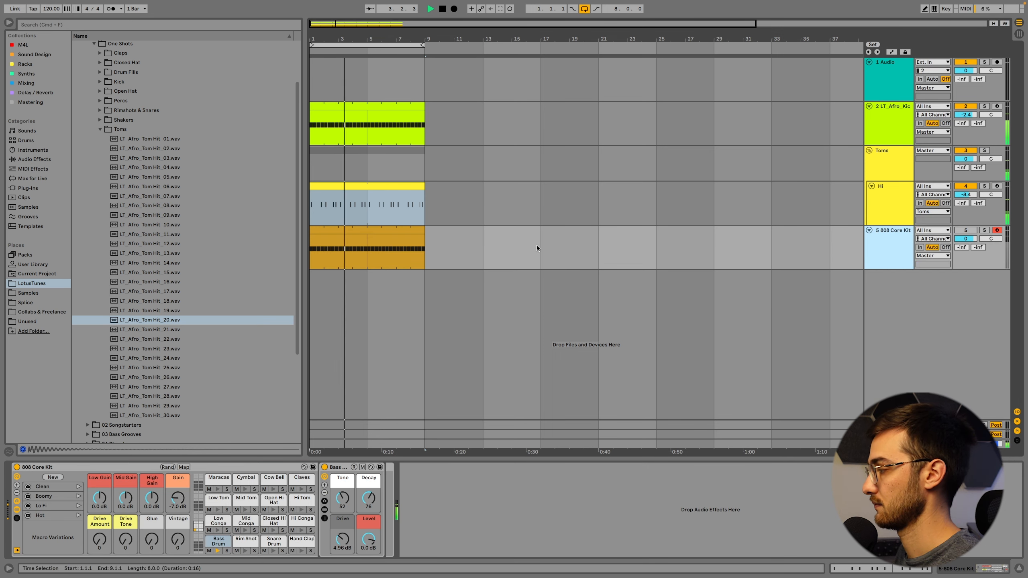
pyautogui.click(387, 187)
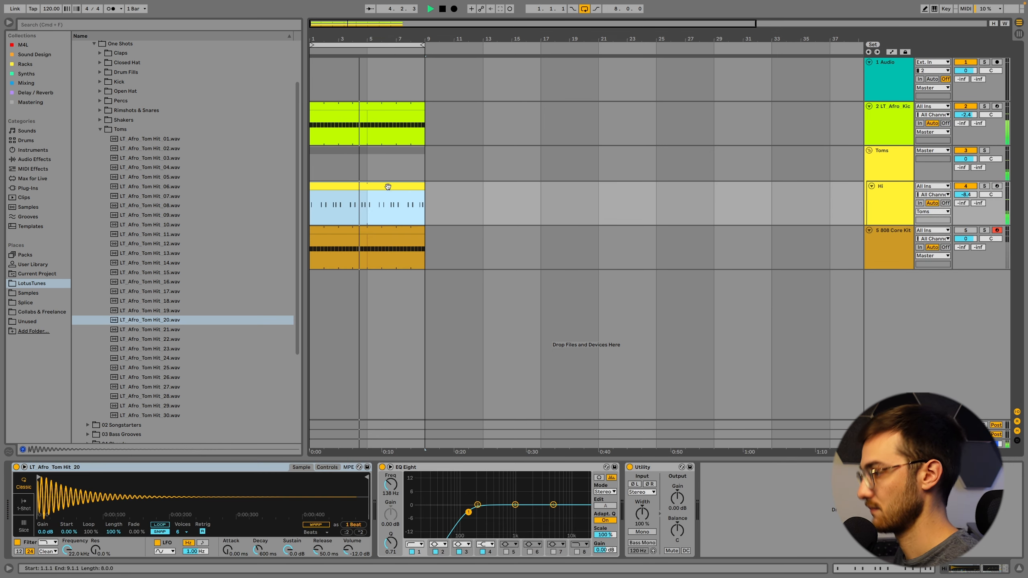
pyautogui.press('space')
# - Duplicate the Hi track inside the Toms group and rename the copy Lo
pyautogui.click(882, 214)
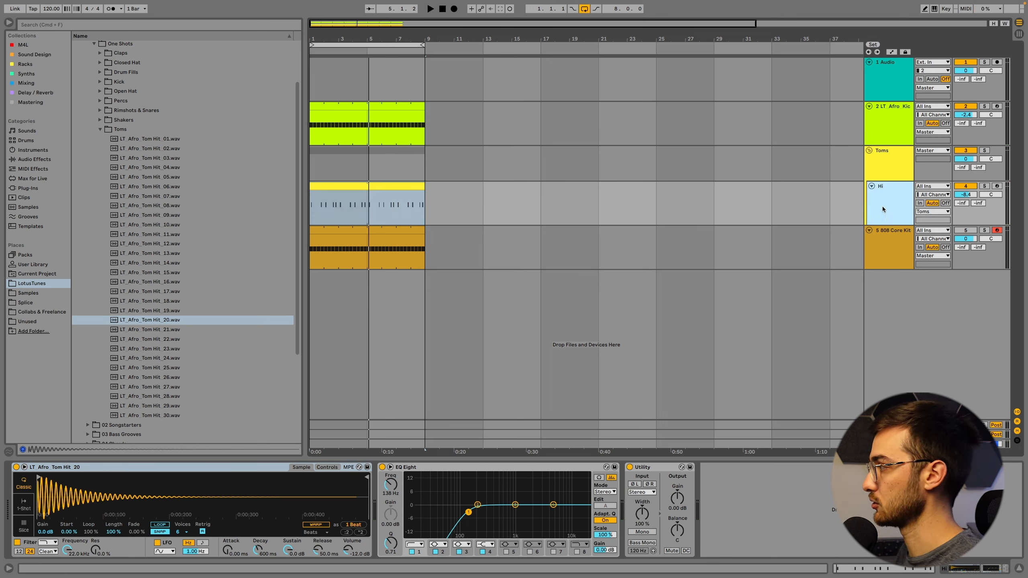
pyautogui.press('super+d')
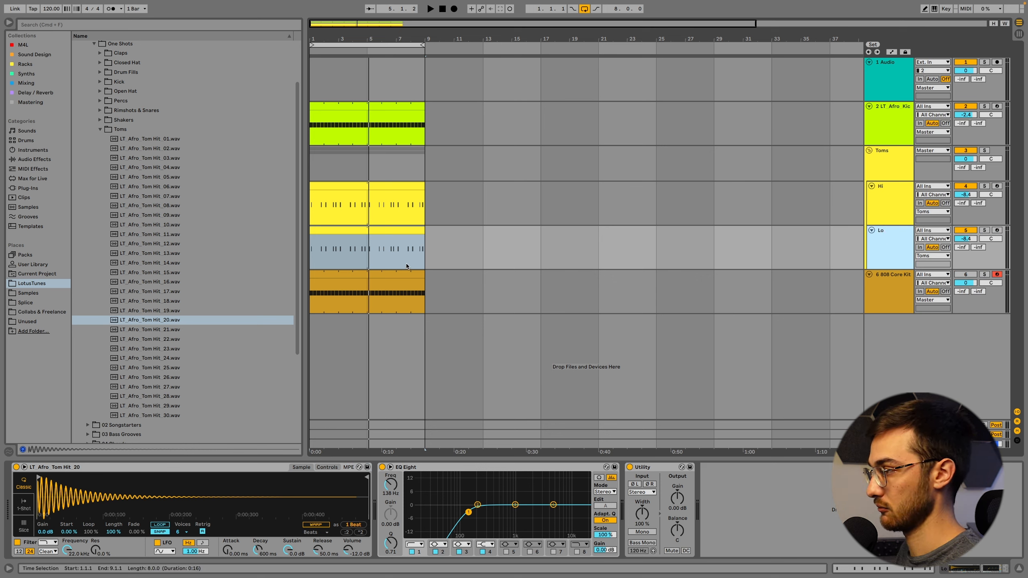
pyautogui.click(349, 233)
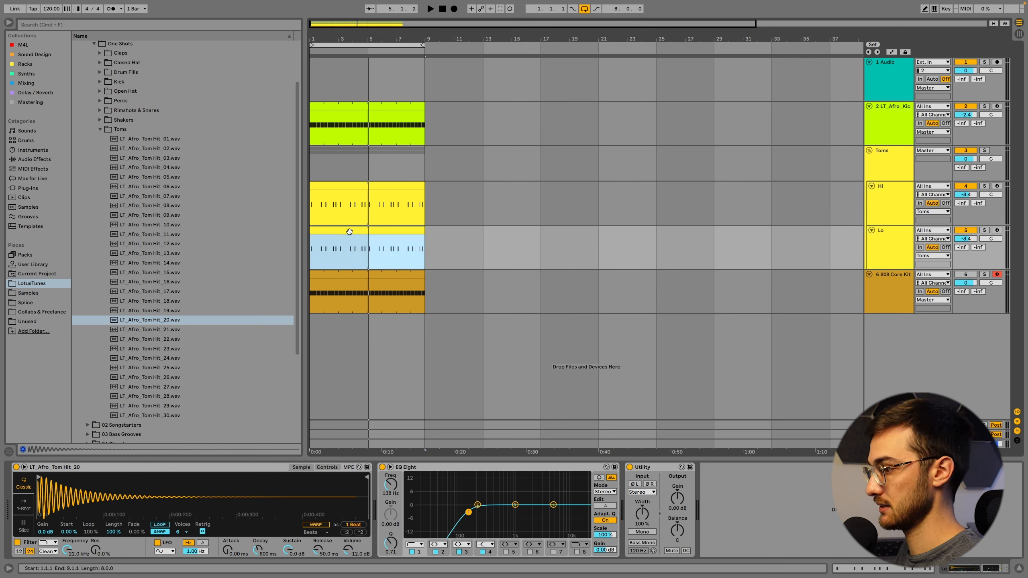
# - Locate the Lo track's current sample in the browser and audition other one-shots in the Toms folder, including Hit_23 to Hit_30 and Hit_17
pyautogui.rightClick(117, 495)
pyautogui.click(135, 509)
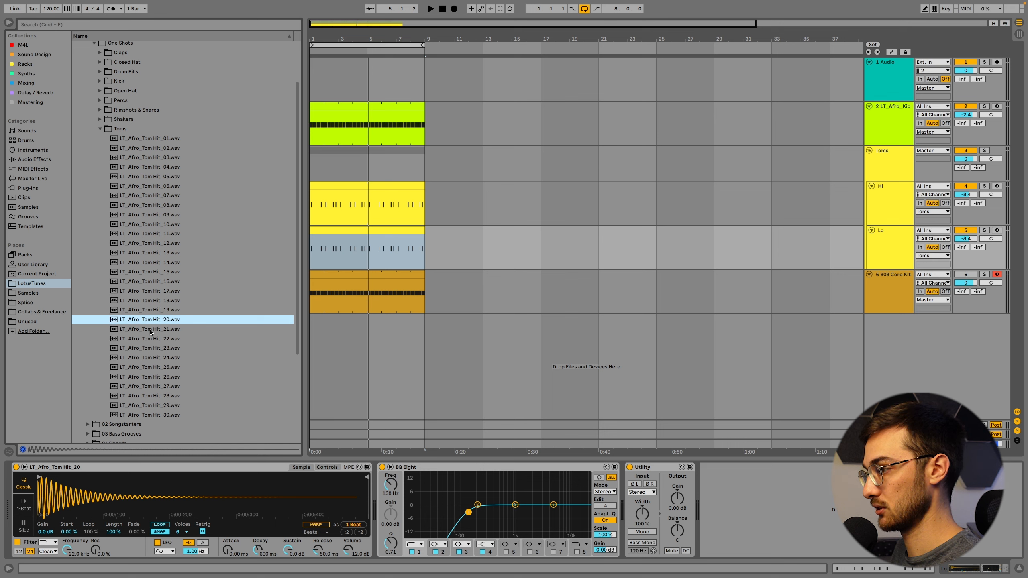
pyautogui.click(166, 348)
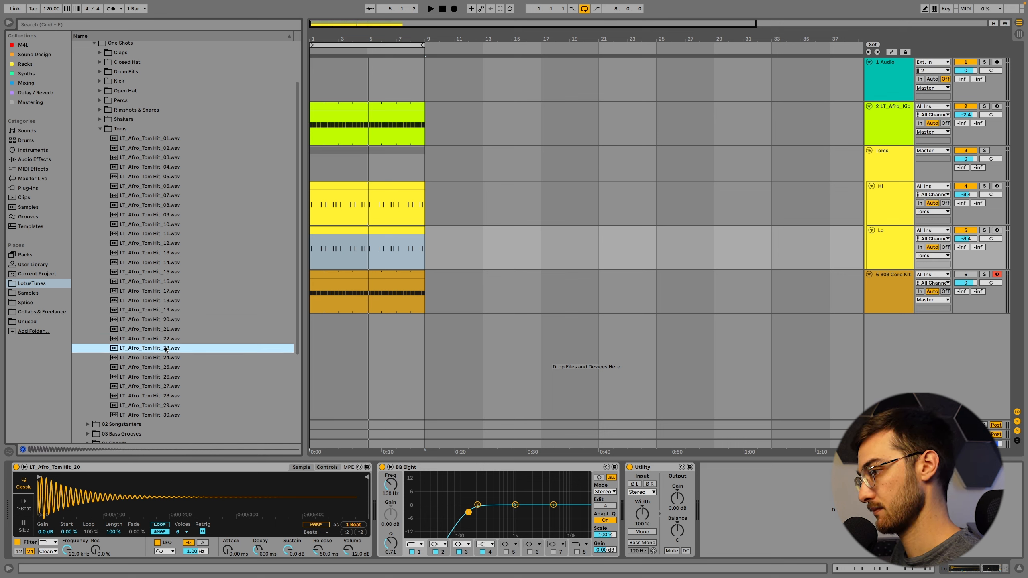
pyautogui.click(167, 366)
pyautogui.click(163, 376)
pyautogui.click(162, 386)
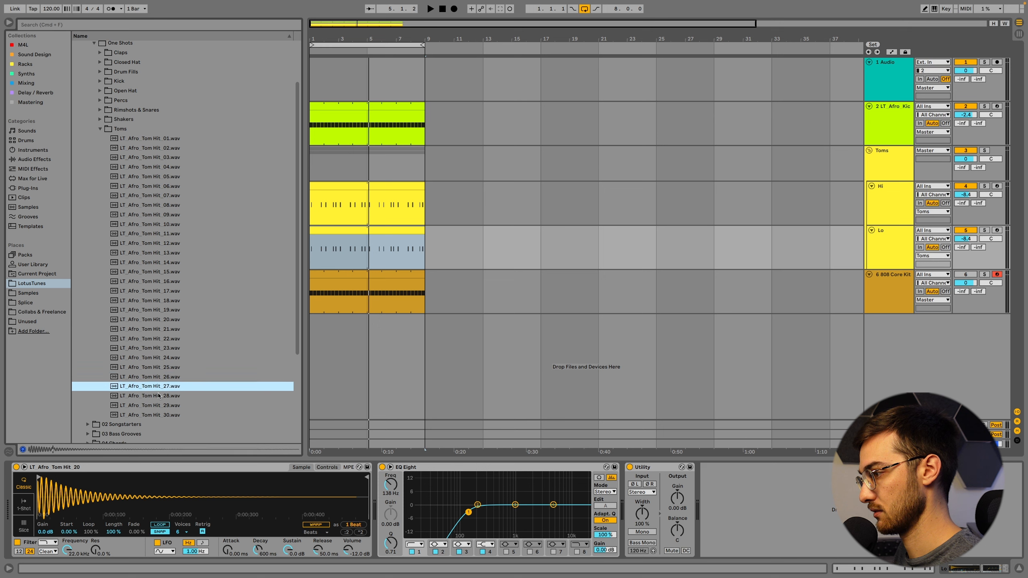
pyautogui.click(160, 395)
pyautogui.click(158, 409)
pyautogui.click(160, 417)
pyautogui.click(173, 289)
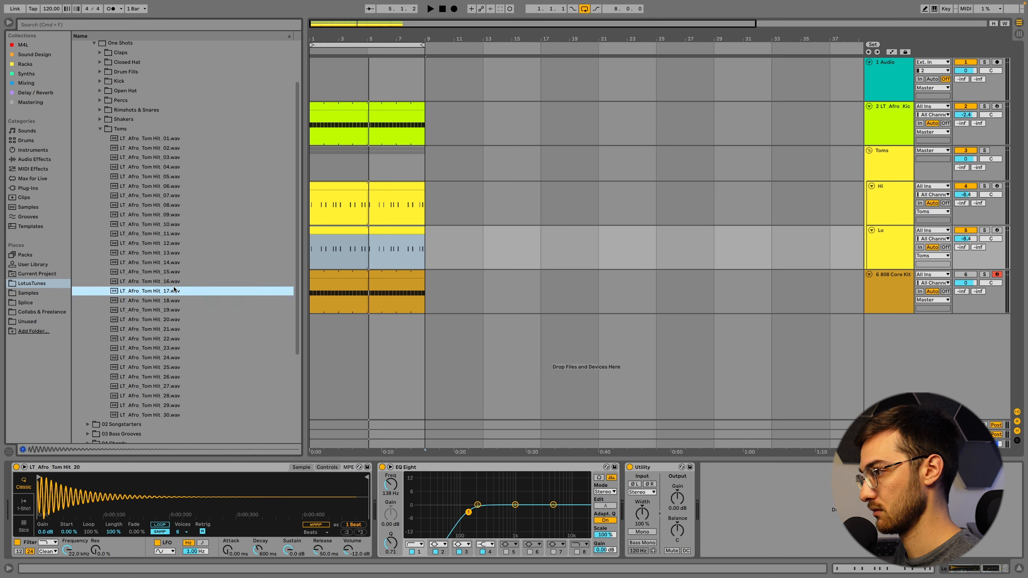
# - Load LT_Afro_Tom Hit_17.wav into the Lo track's sampler, check it in playback and switch the sampler to 1-Shot mode
pyautogui.moveTo(148, 486); pyautogui.dragTo(149, 487)
pyautogui.press('space')
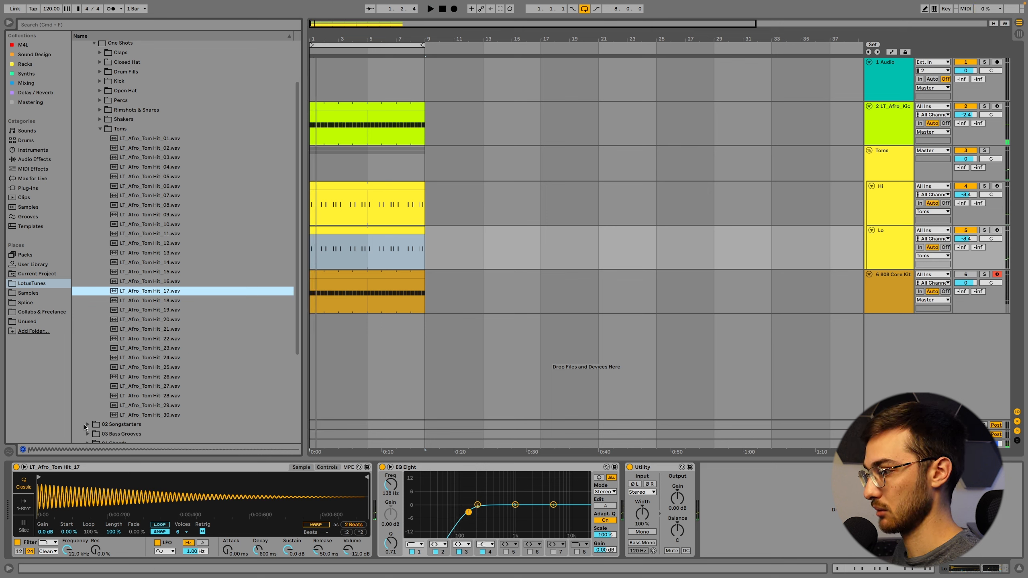
pyautogui.click(23, 503)
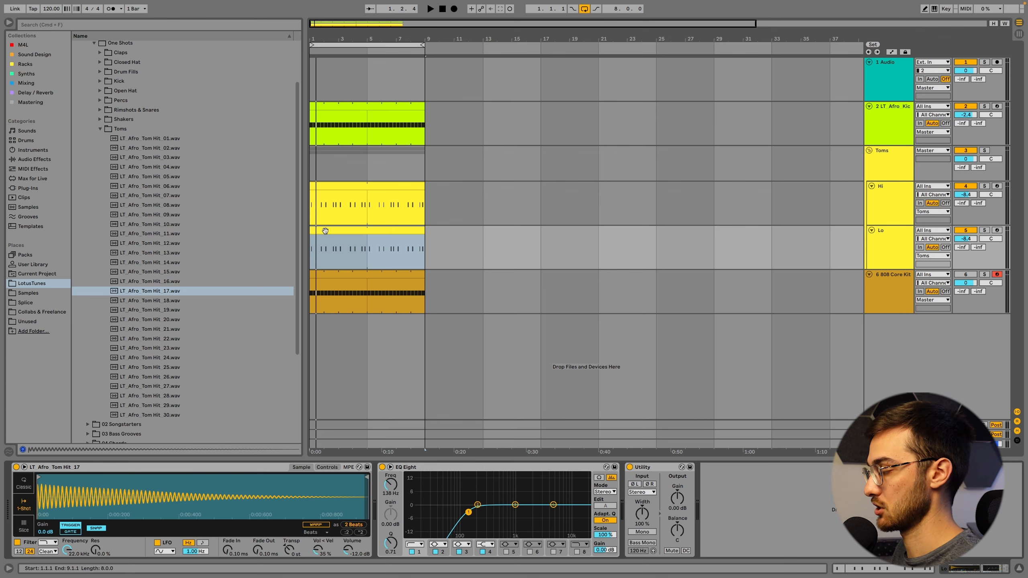
# - Shift all notes in the Lo clip one sixteenth later, so the pattern starts at 1.1.4
pyautogui.doubleClick(322, 248)
pyautogui.press('super+a')
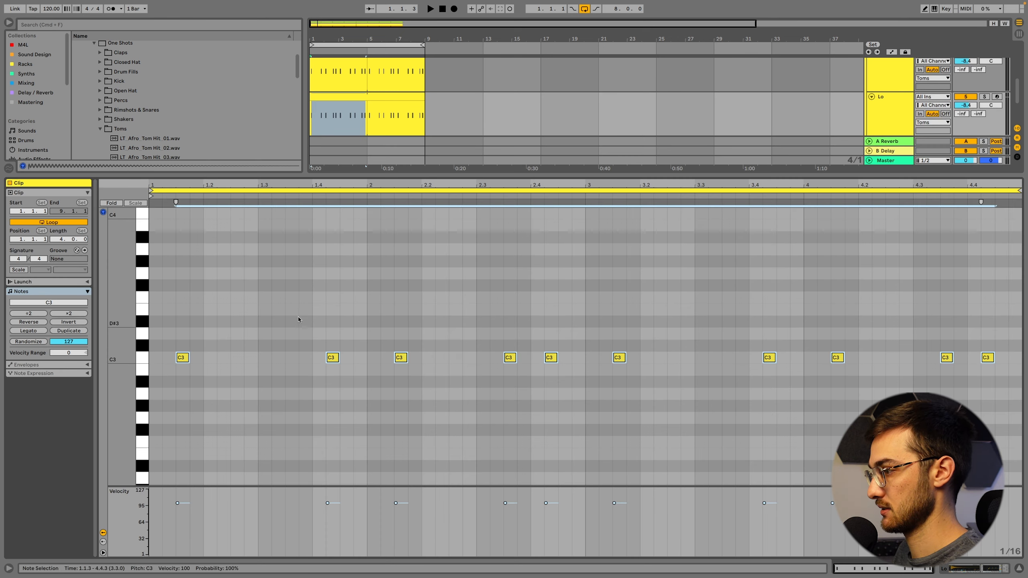
pyautogui.scroll(-2, 298, 316)
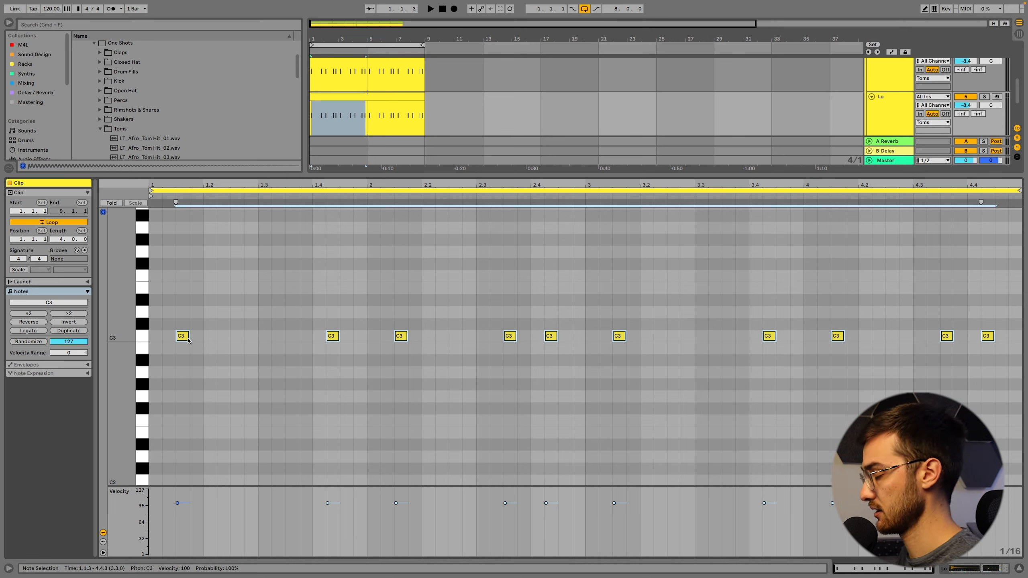
pyautogui.press('Right')
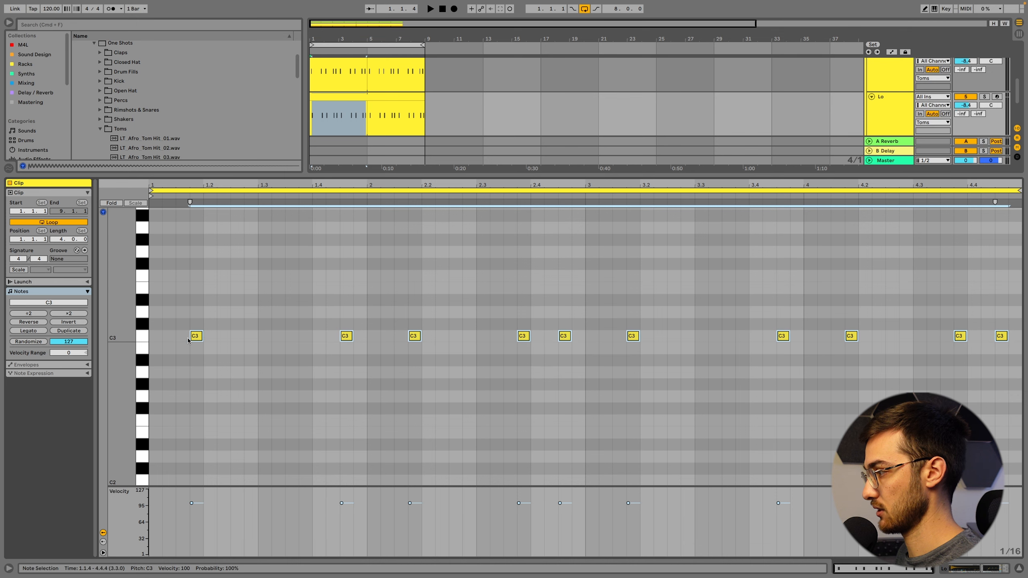
# - Try the Lo notes an octave lower at C2 in playback, then return them to C3
pyautogui.hotkey('shift', 'Down')
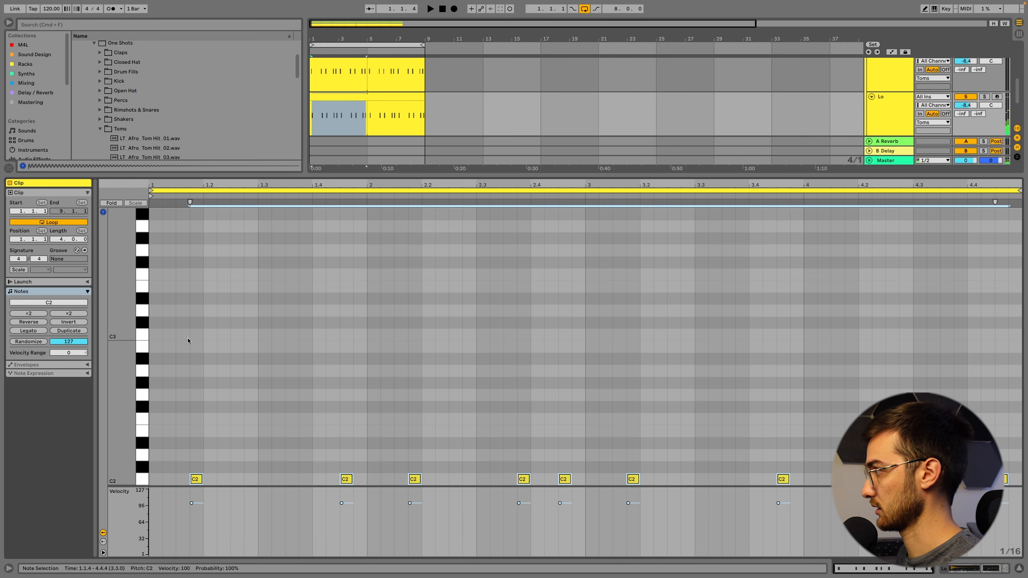
pyautogui.scroll(-2, 257, 349)
pyautogui.press('space')
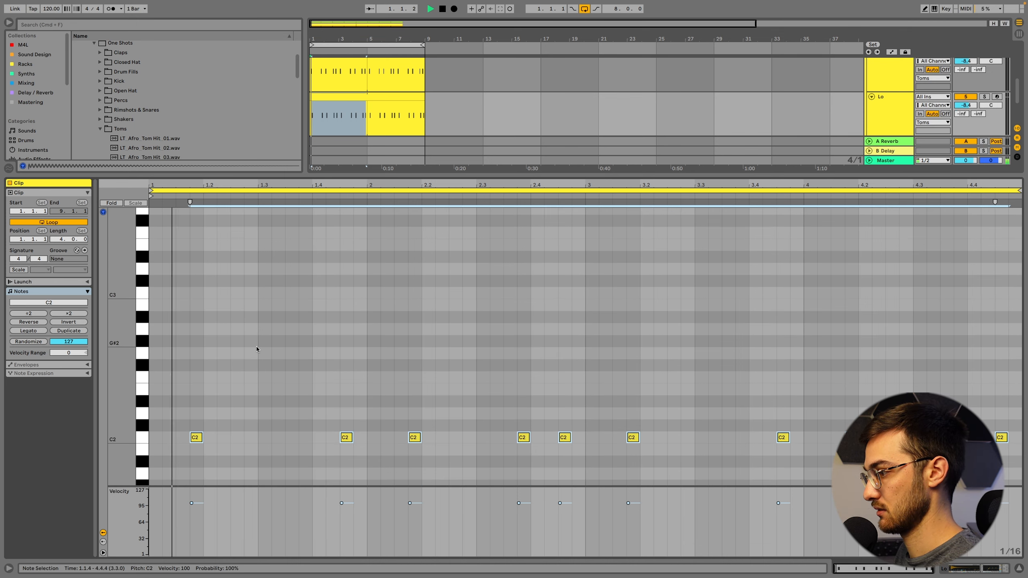
pyautogui.scroll(-1, 256, 349)
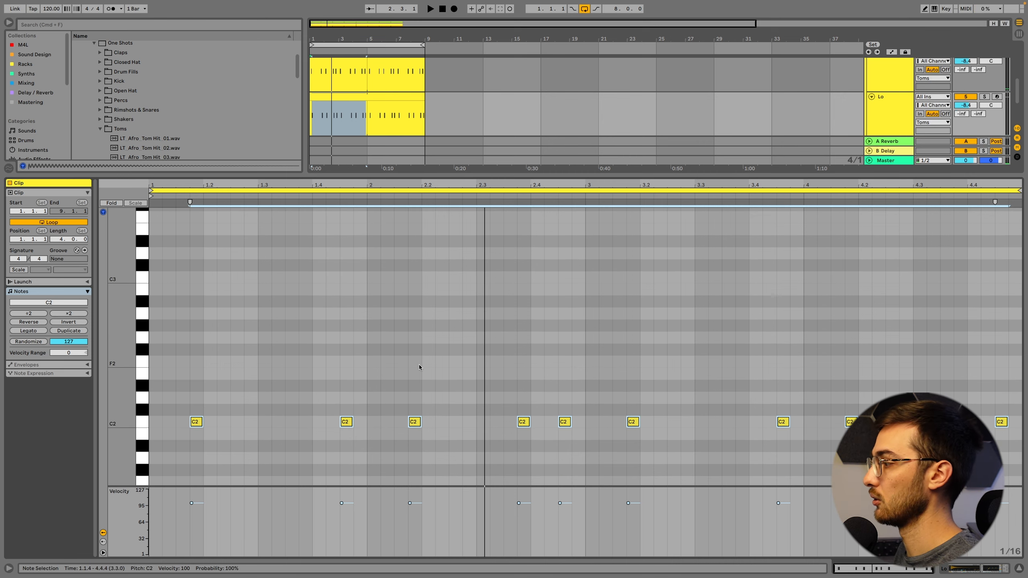
pyautogui.hotkey('shift', 'Up')
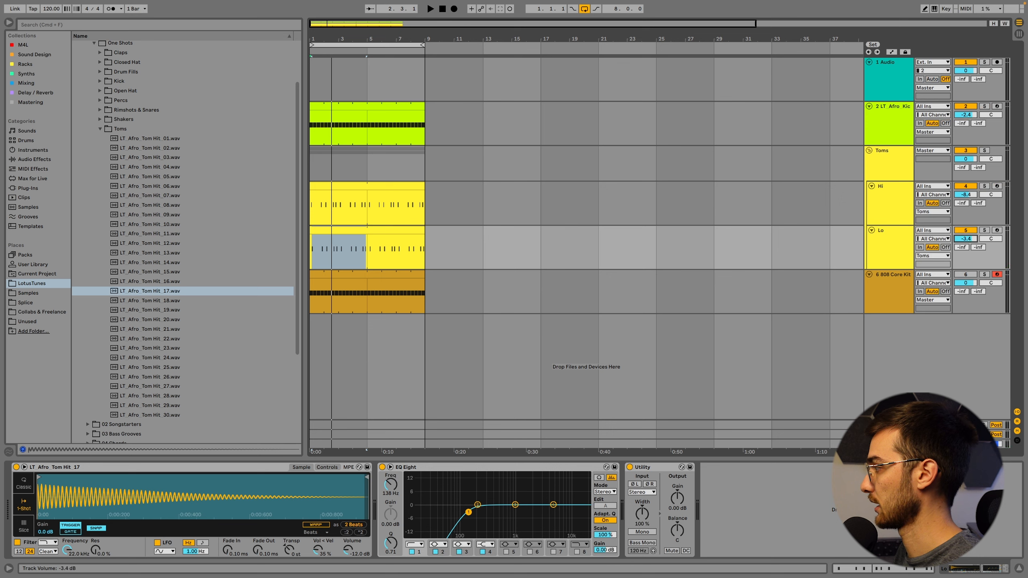
# - Set the Lo track's volume to -3.4 dB and check the balance in playback
pyautogui.press('space')
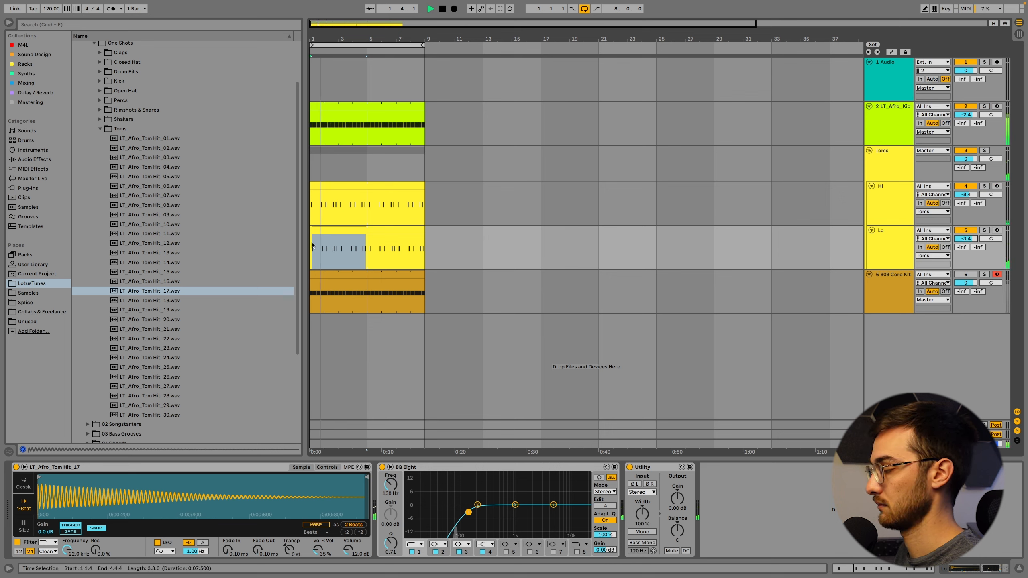
pyautogui.press('space')
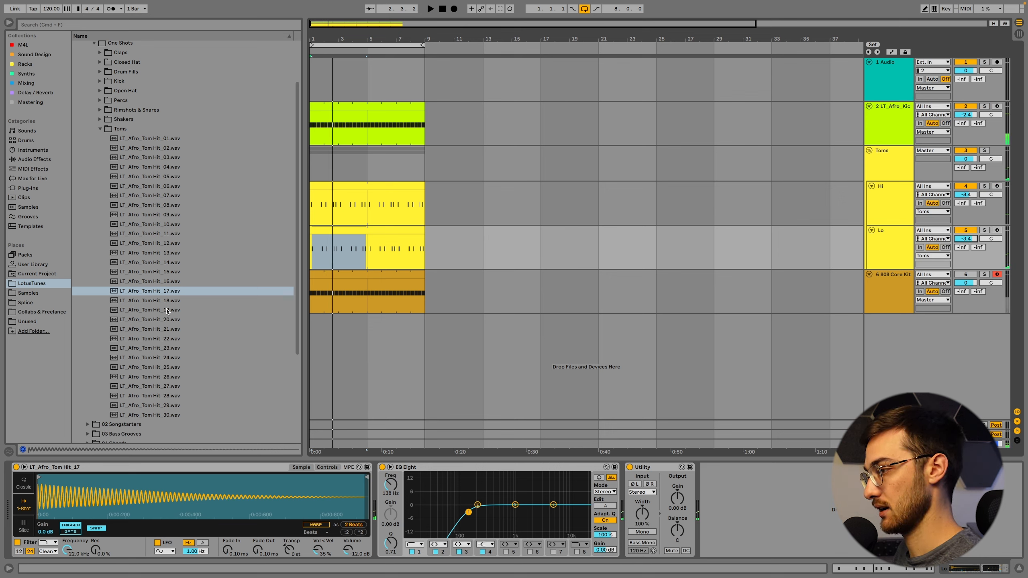
# - Audition neighbouring tom one-shots, load LT_Afro_Tom Hit_13.wav as the Lo track's sample and play the groove
pyautogui.scroll(1, 167, 310)
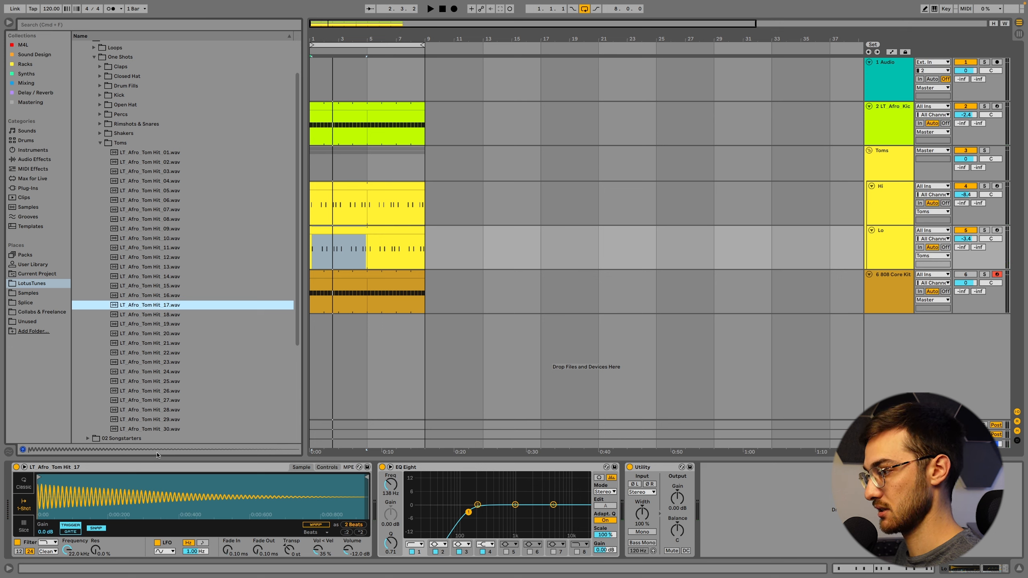
pyautogui.click(152, 296)
pyautogui.click(150, 276)
pyautogui.click(148, 266)
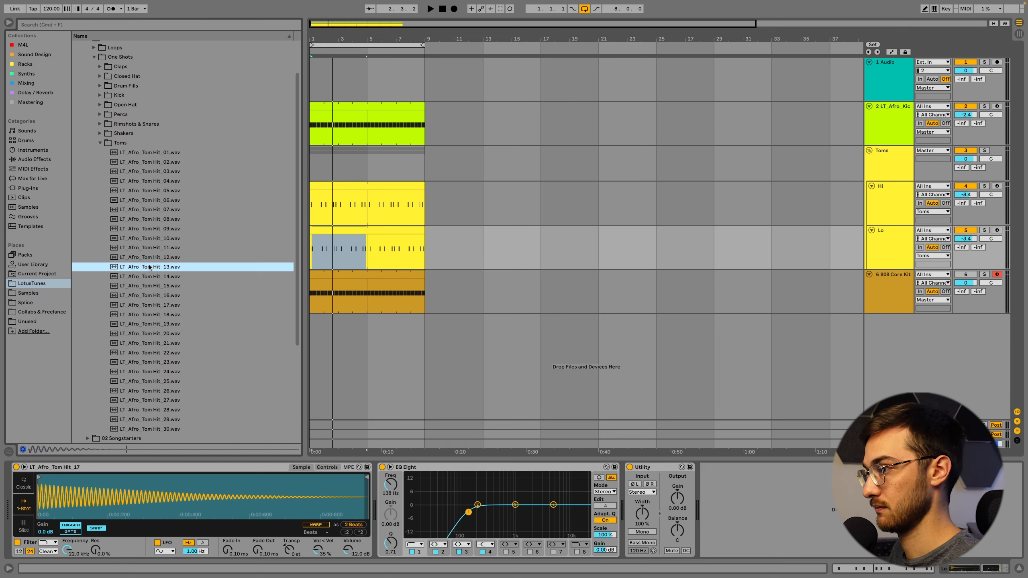
pyautogui.doubleClick(140, 267)
pyautogui.press('space')
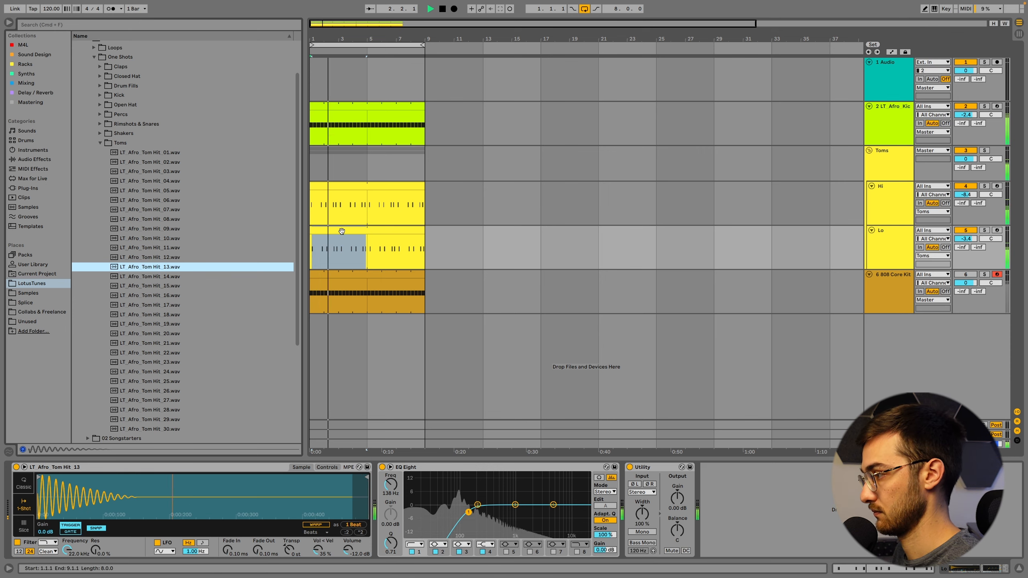
# - Delete every note in the Lo clip except the first C3 at 1.1.4
pyautogui.doubleClick(332, 249)
pyautogui.scroll(-3, 333, 248)
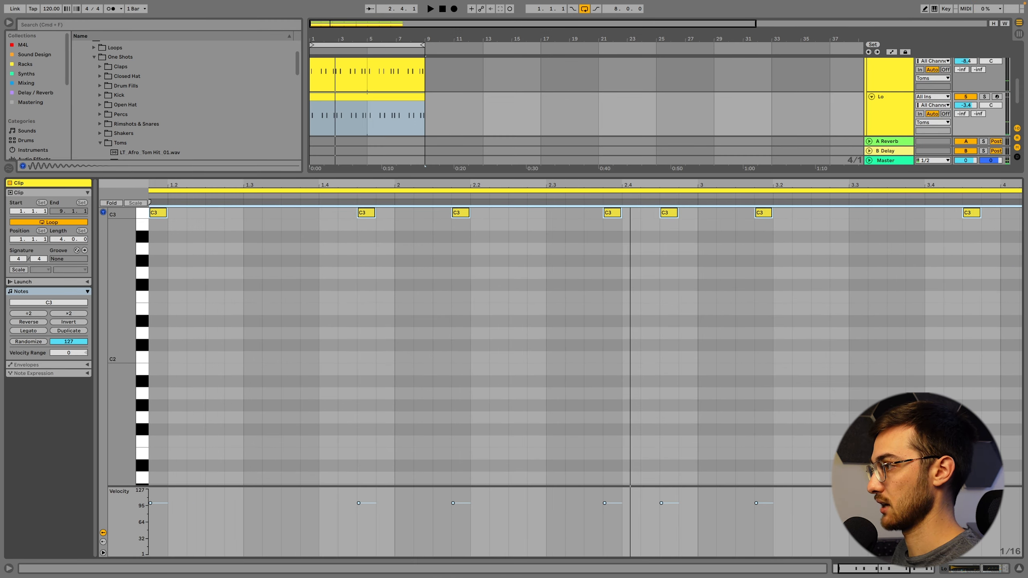
pyautogui.scroll(4, 333, 345)
pyautogui.moveTo(324, 333); pyautogui.dragTo(1026, 211)
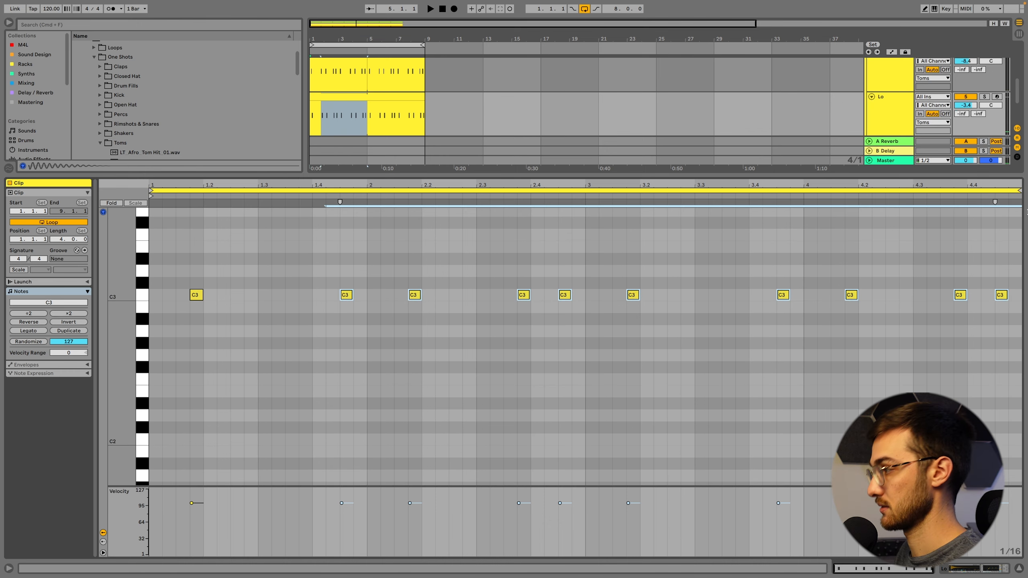
pyautogui.press('Delete')
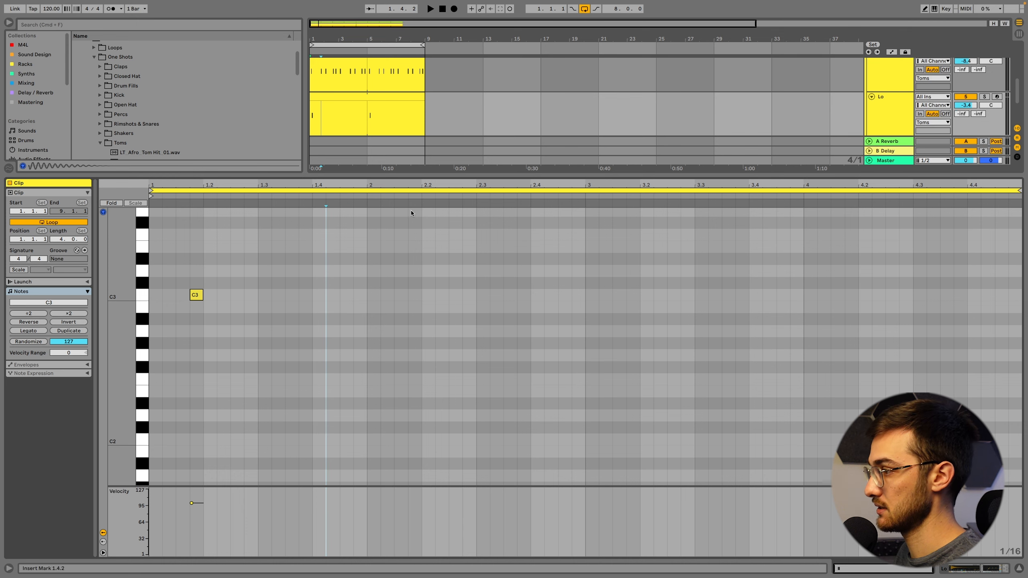
# - Move the Lo clip's remaining C3 note two sixteenths later to 1.2.2 and check its timing in playback
pyautogui.scroll(2, 324, 280)
pyautogui.press('space')
pyautogui.press('space')
pyautogui.moveTo(197, 331); pyautogui.dragTo(223, 330)
pyautogui.press('space')
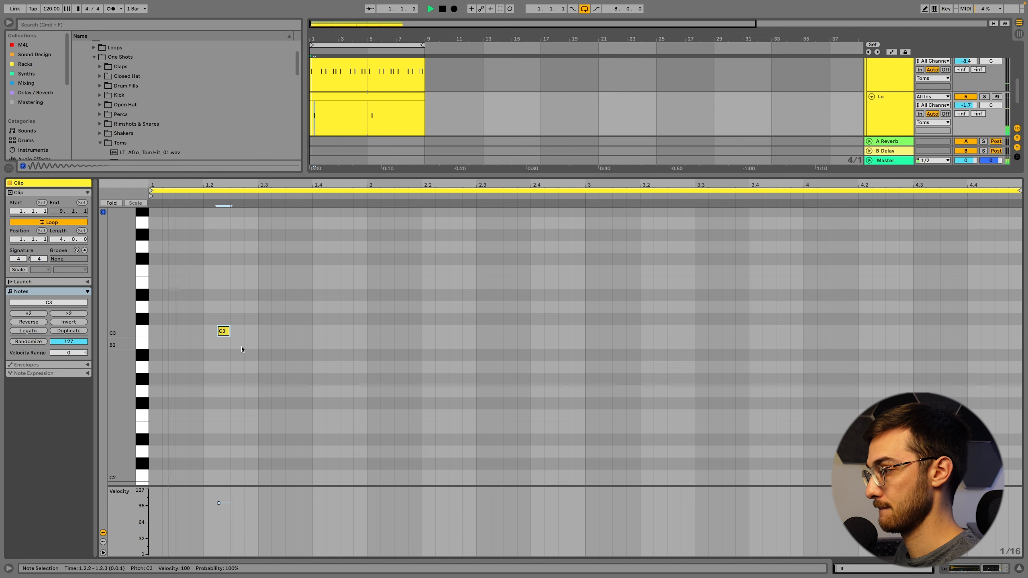
pyautogui.scroll(2, 242, 348)
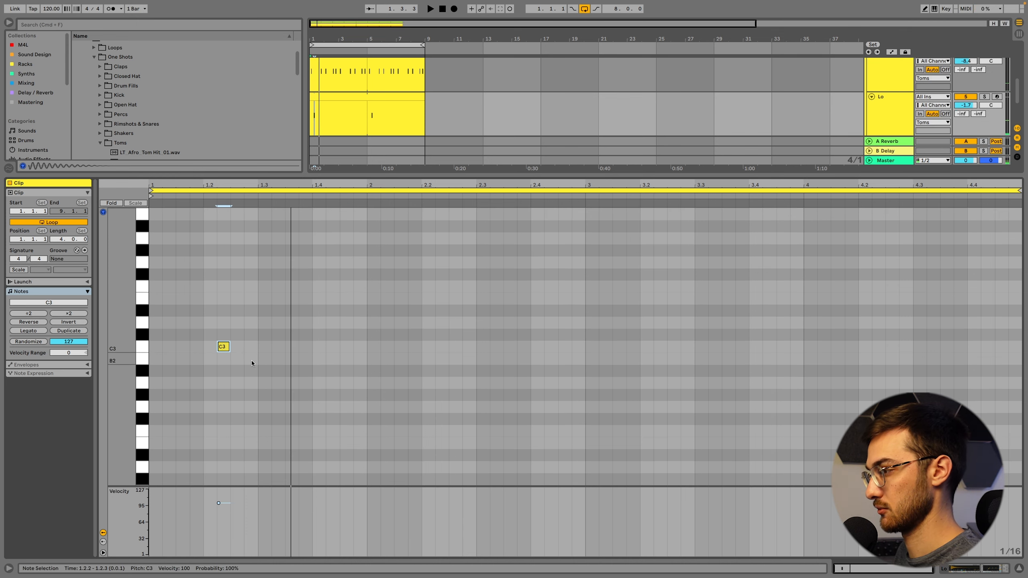
pyautogui.press('space')
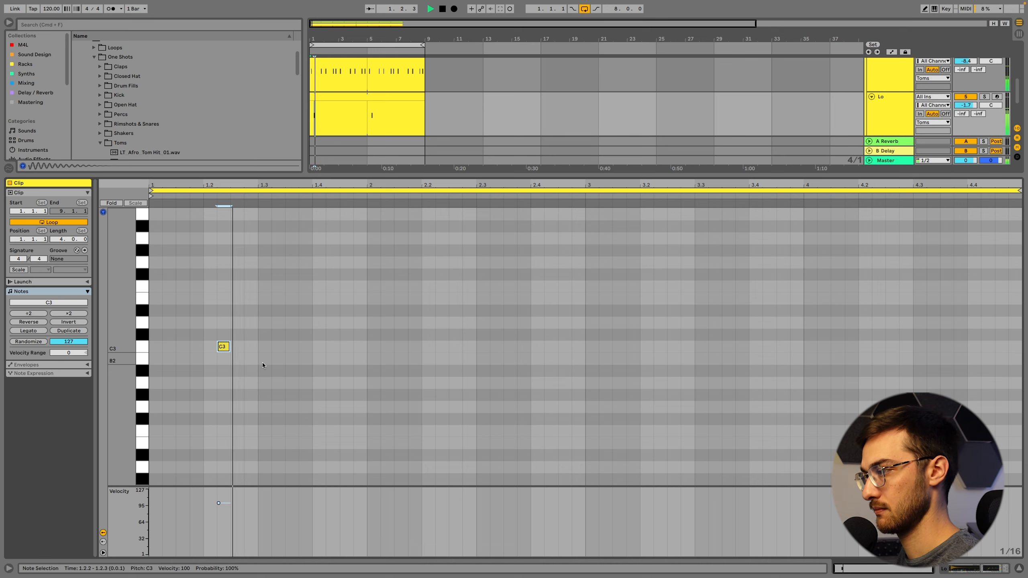
pyautogui.press('space')
# - Add a second C3 note at 2.1.4 in the Lo clip and play the groove
pyautogui.click(404, 350)
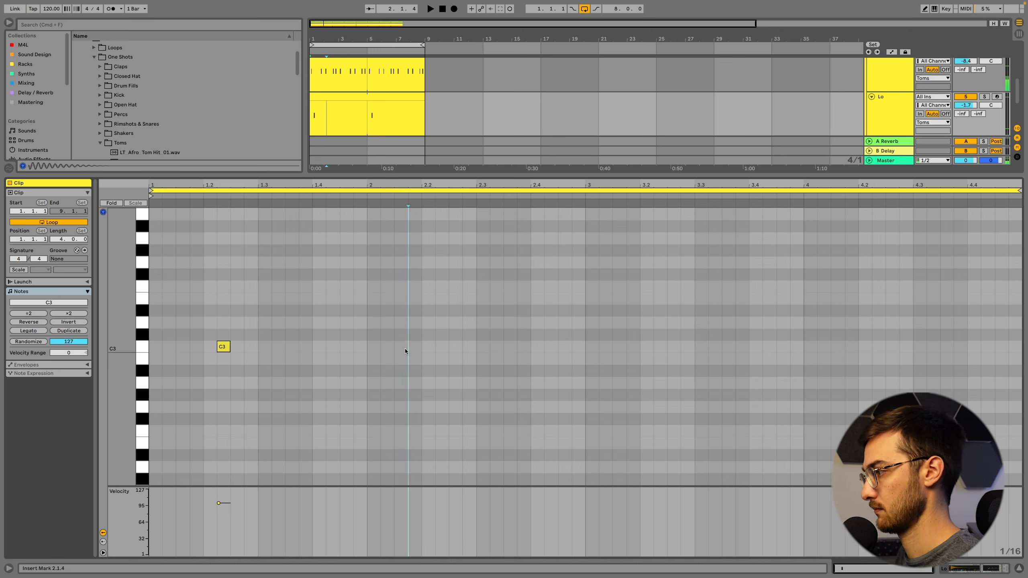
pyautogui.doubleClick(407, 348)
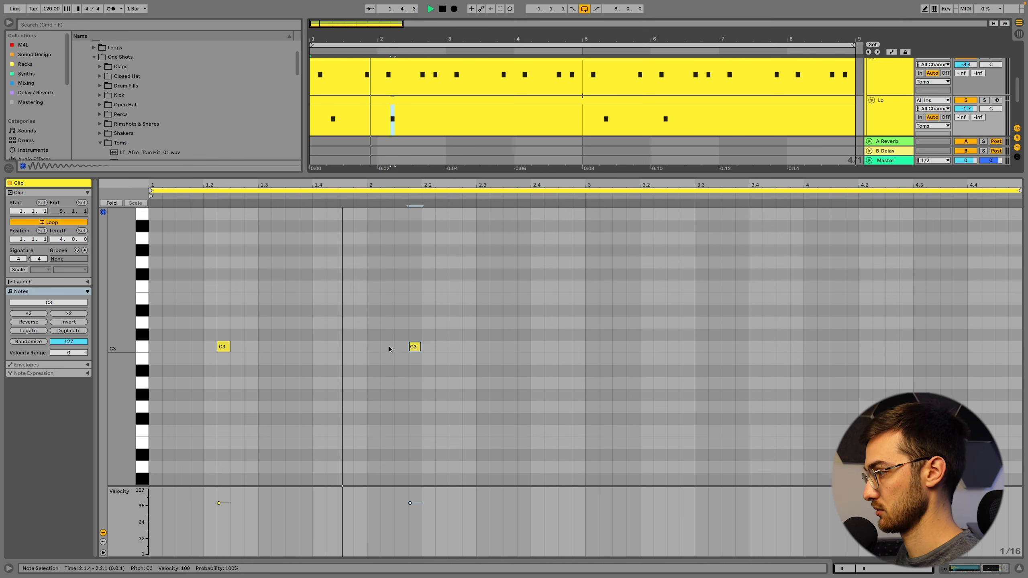
pyautogui.scroll(2, 459, 353)
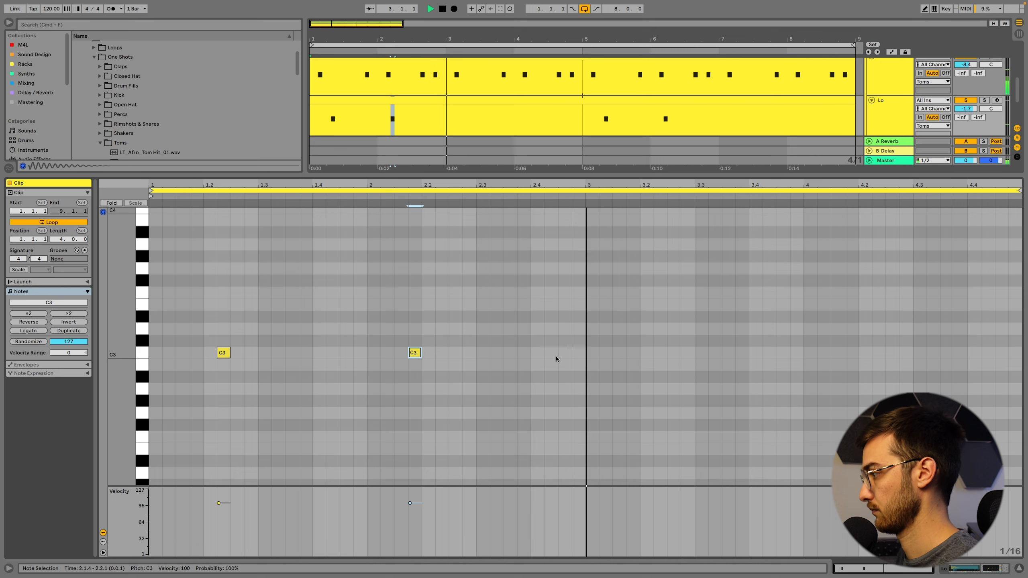
pyautogui.press('space')
# - Duplicate the Lo clip's first two bars, 1.1.1 to 3.1.1, into the following two bars and play the pattern
pyautogui.moveTo(584, 382); pyautogui.dragTo(150, 208)
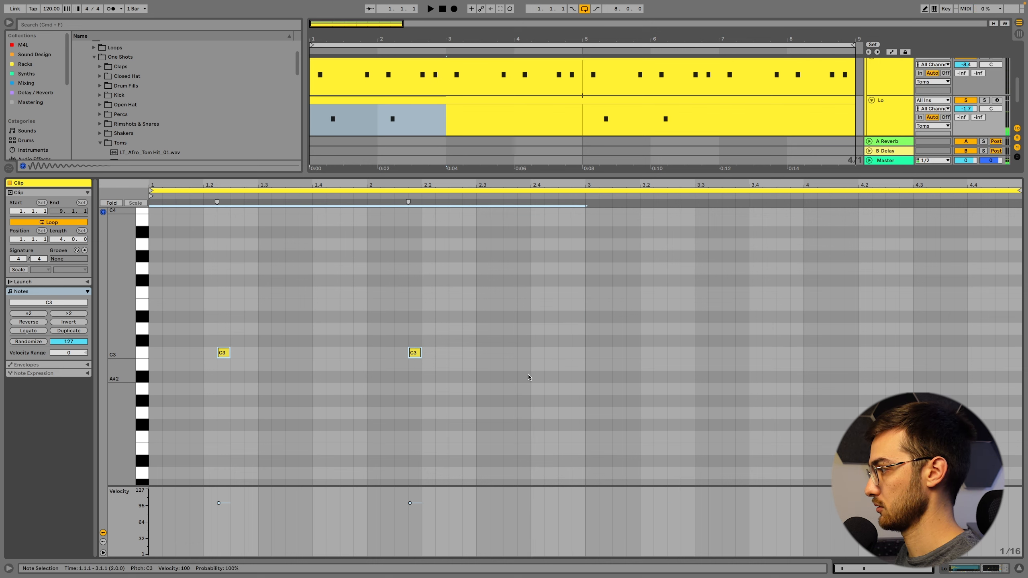
pyautogui.press('super+d')
pyautogui.press('space')
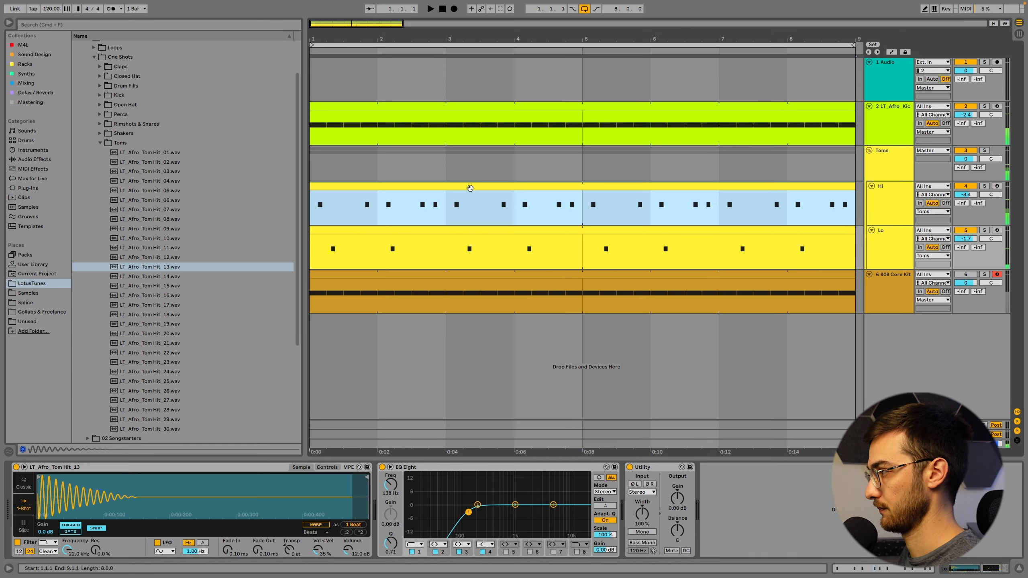
# - Hot-swap the Lo track's sample through LT_Afro_Tom Hit_12, 11, 10 and 09 while the groove plays
pyautogui.click(392, 230)
pyautogui.moveTo(391, 39); pyautogui.dragTo(345, 25)
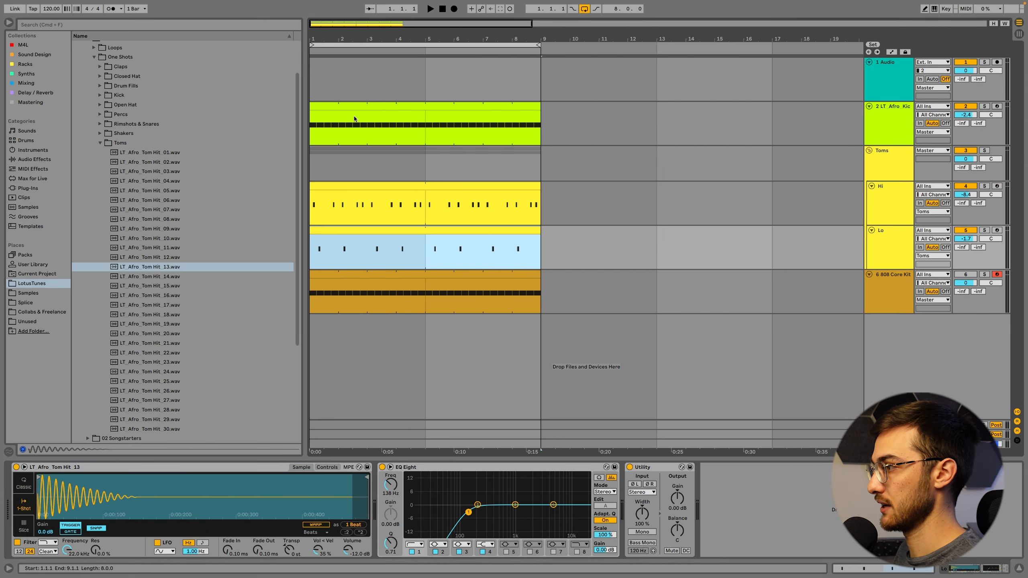
pyautogui.click(364, 516)
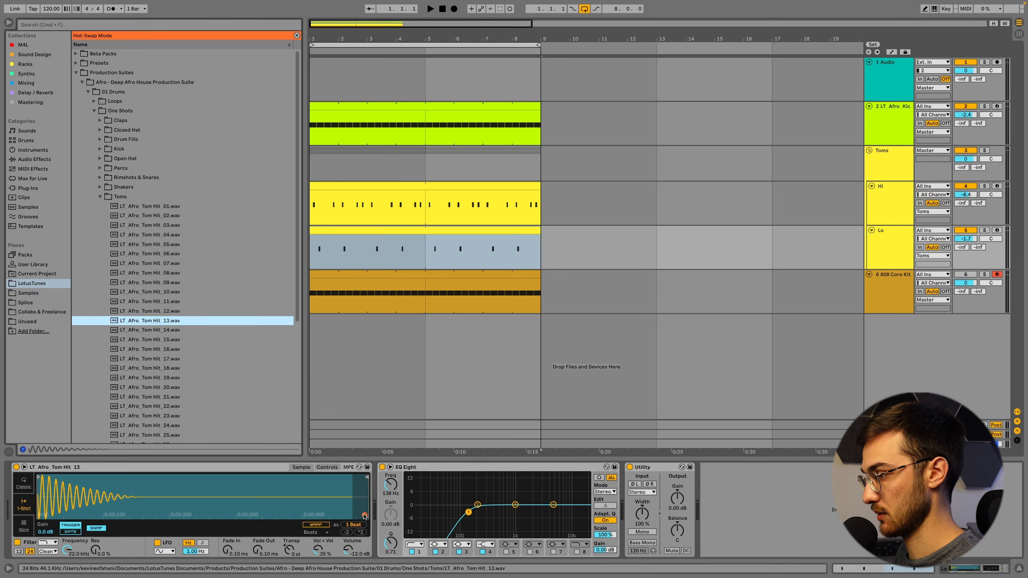
pyautogui.press('space')
pyautogui.doubleClick(162, 311)
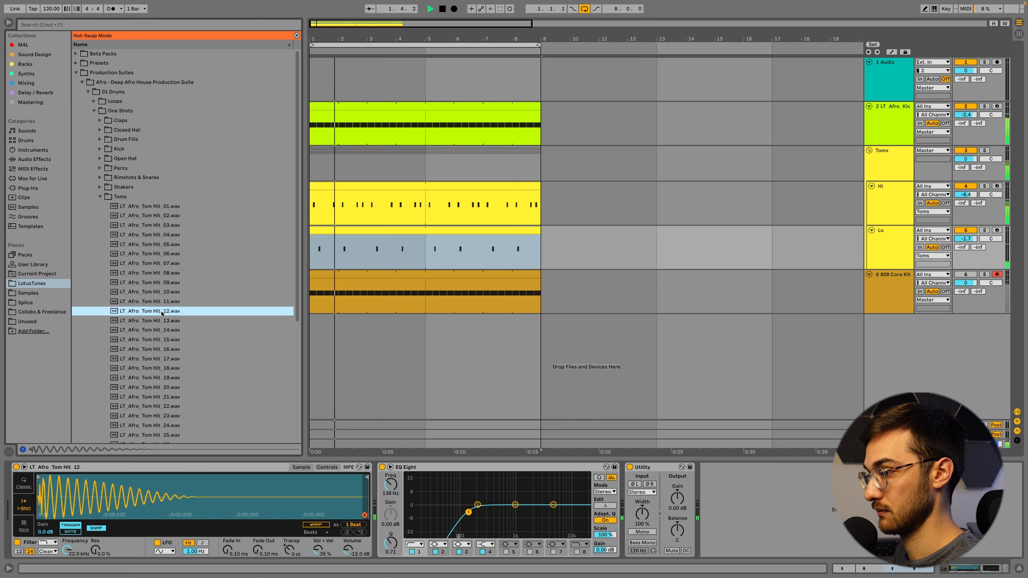
pyautogui.doubleClick(166, 301)
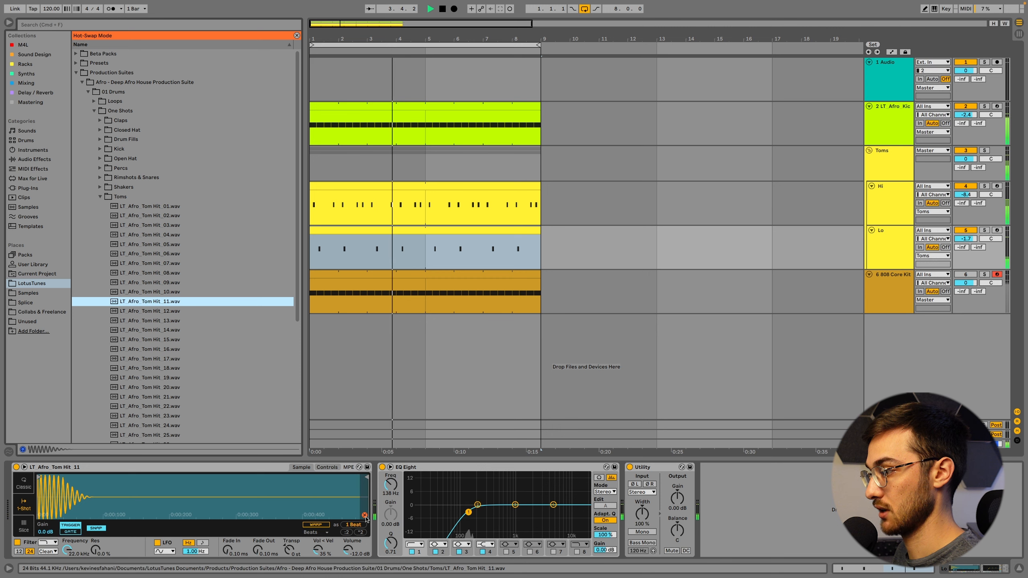
pyautogui.doubleClick(180, 291)
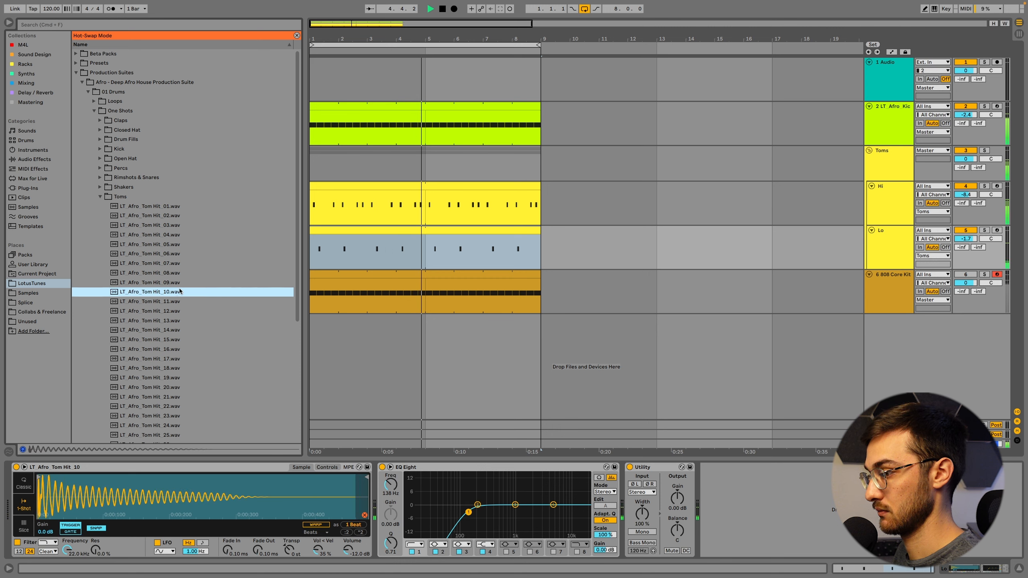
pyautogui.doubleClick(176, 282)
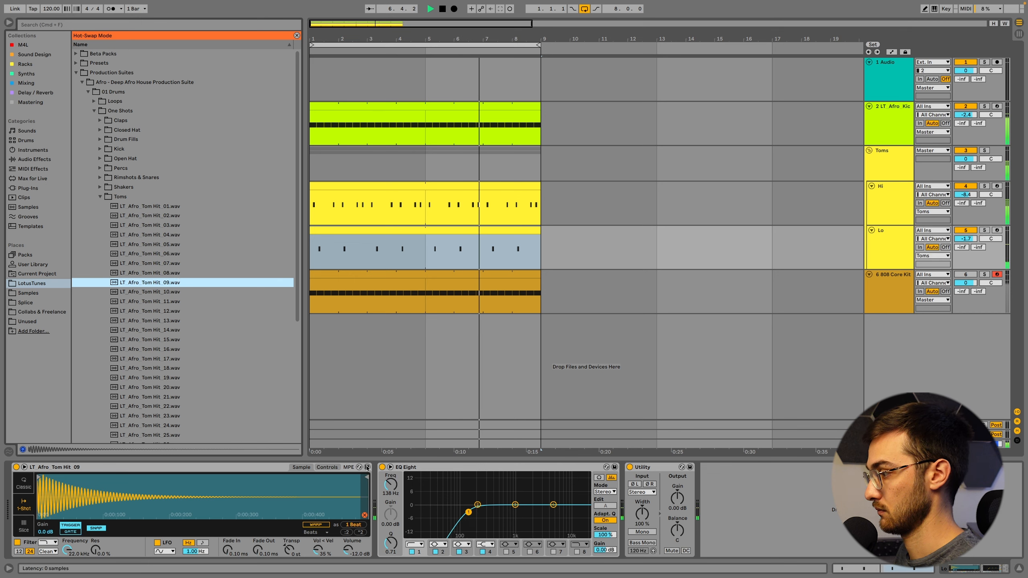
# - Bypass the Lo track's EQ Eight, set the LT_Afro_Tom Hit_04 sample to 1-Shot mode and play the groove
pyautogui.click(382, 467)
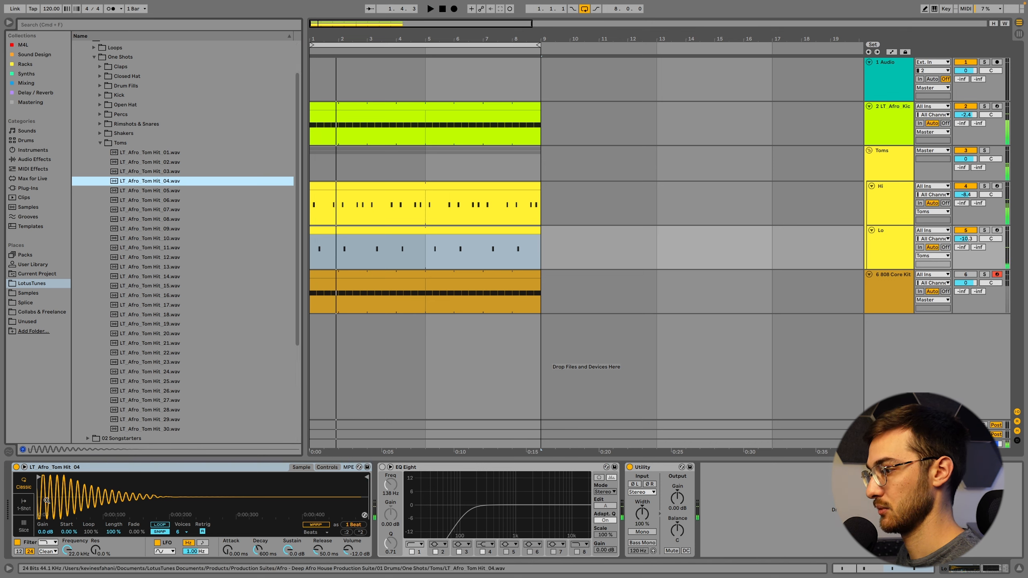
pyautogui.click(23, 504)
pyautogui.press('space')
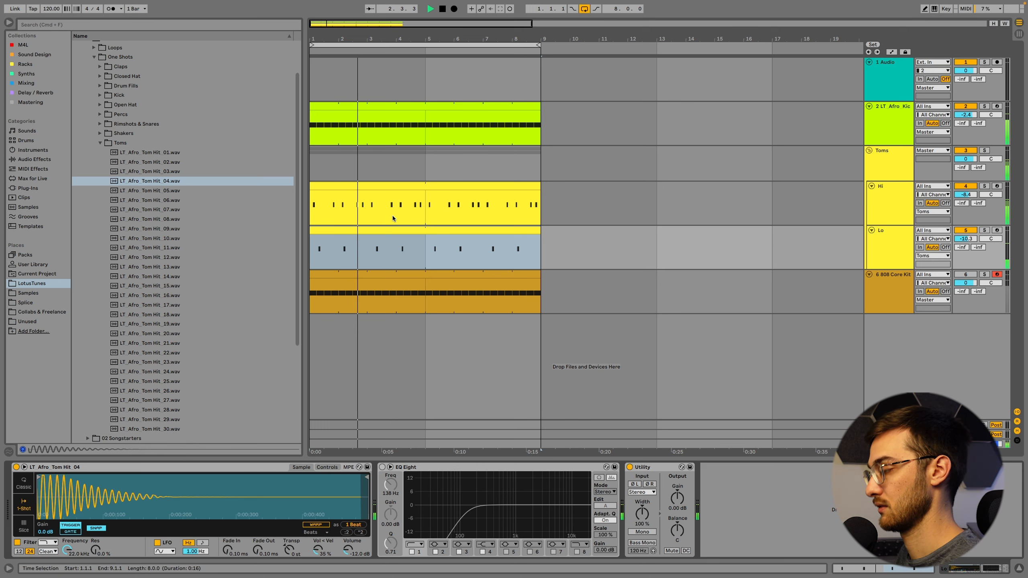
pyautogui.press('space')
# - Find Filter Delay among the Delay / Reverb effects, add it to the Toms group and listen to it in playback
pyautogui.click(884, 175)
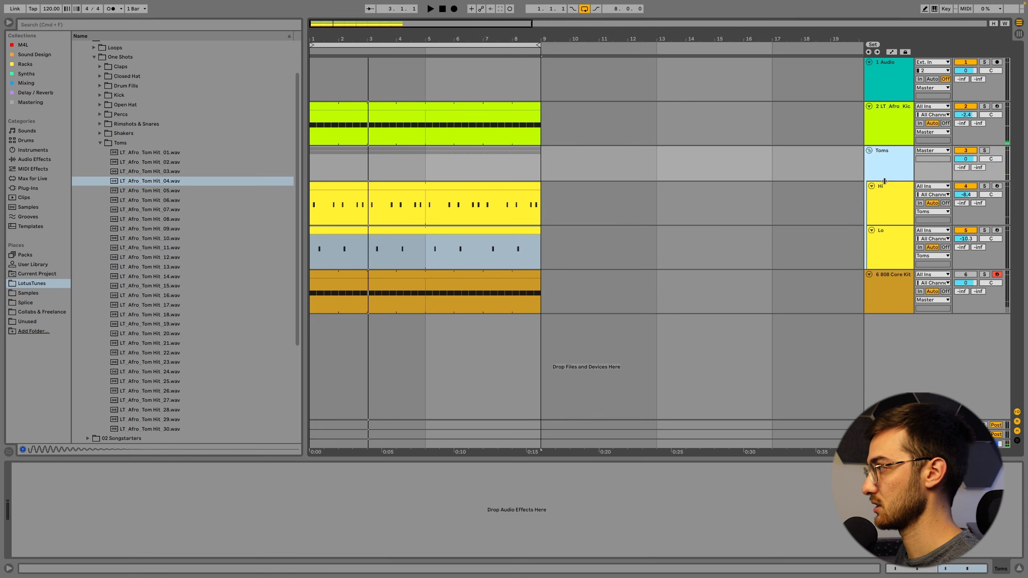
pyautogui.click(49, 29)
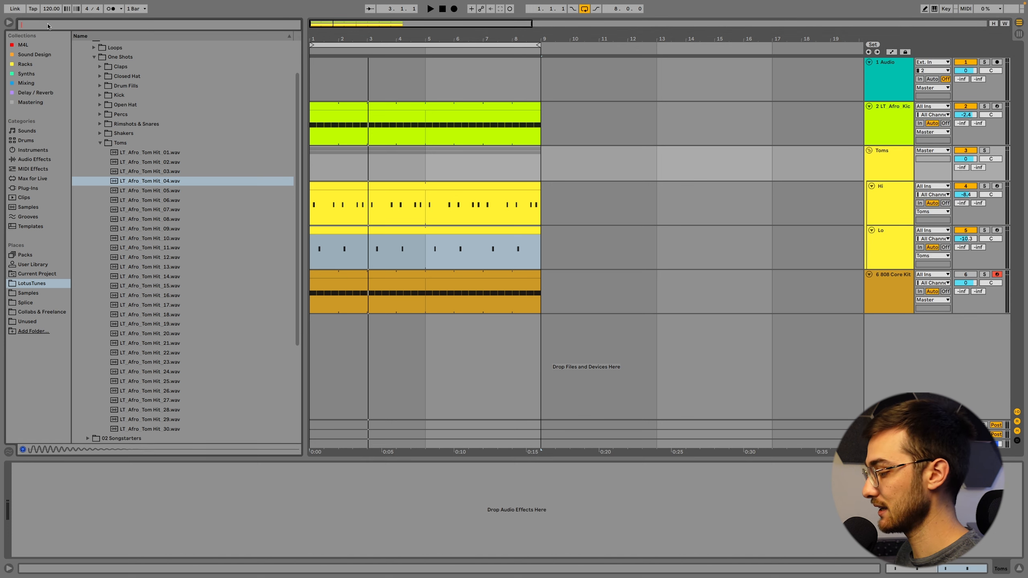
pyautogui.write('filter')
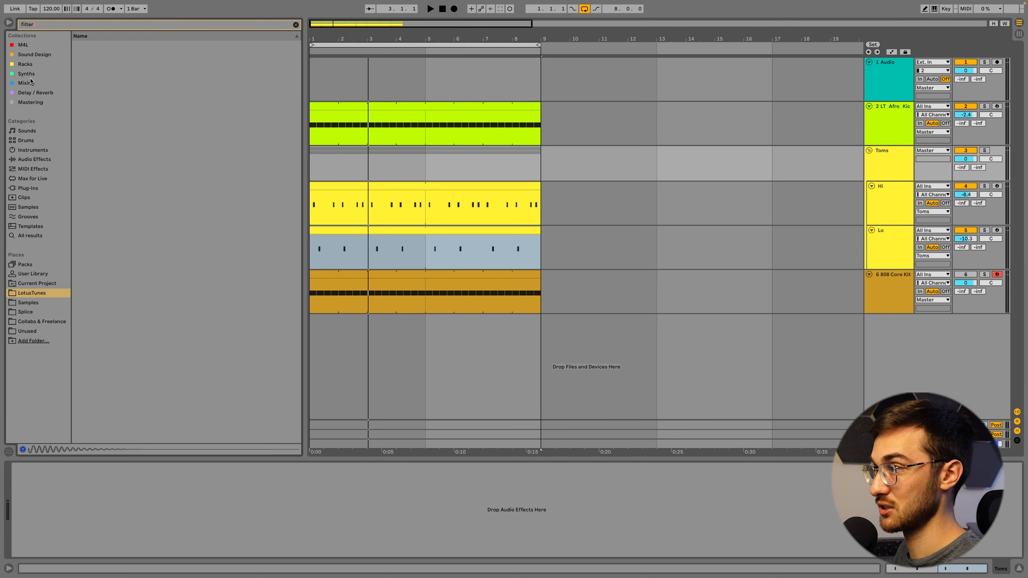
pyautogui.click(26, 83)
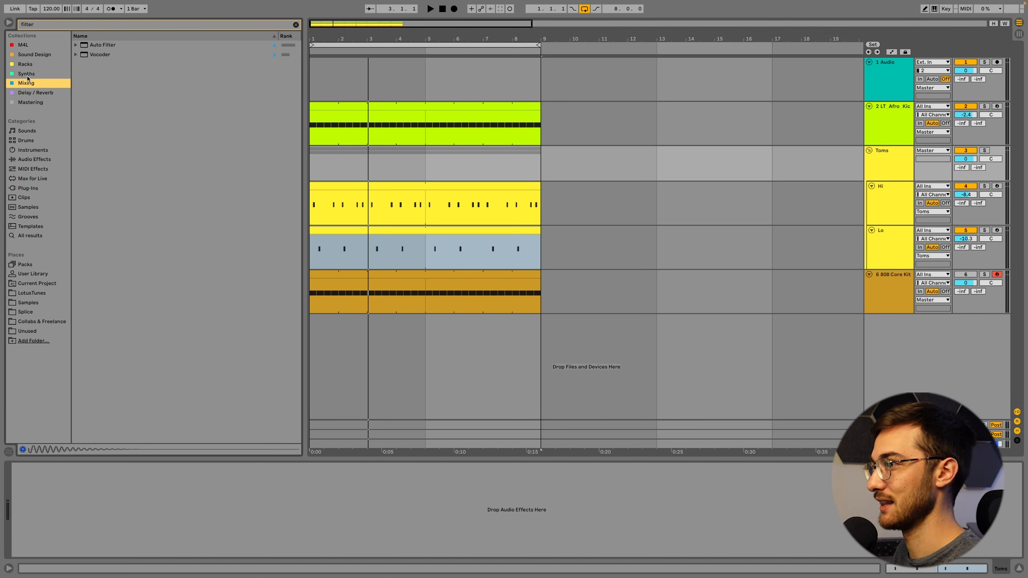
pyautogui.click(34, 57)
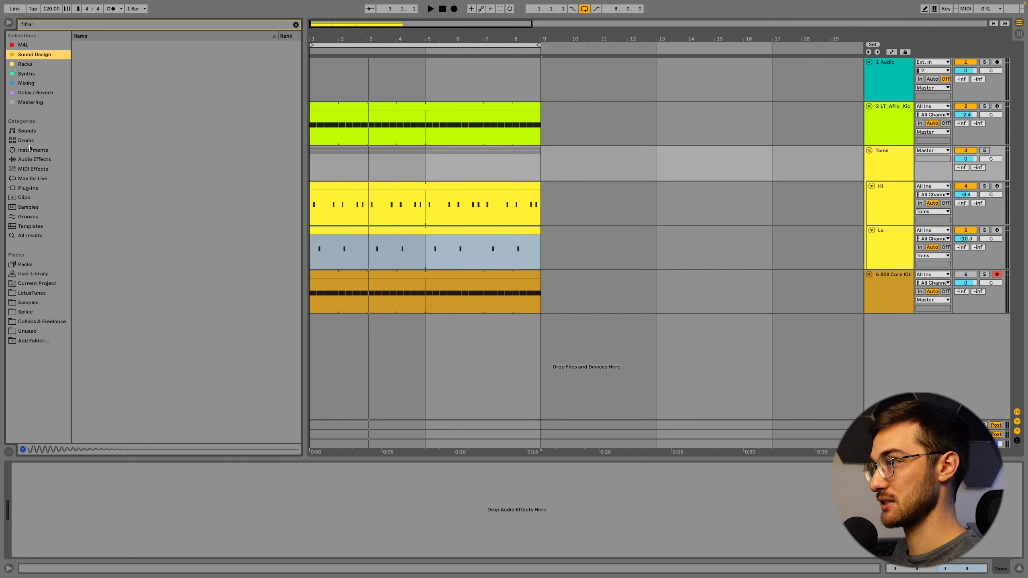
pyautogui.click(33, 93)
pyautogui.moveTo(115, 48); pyautogui.dragTo(152, 72)
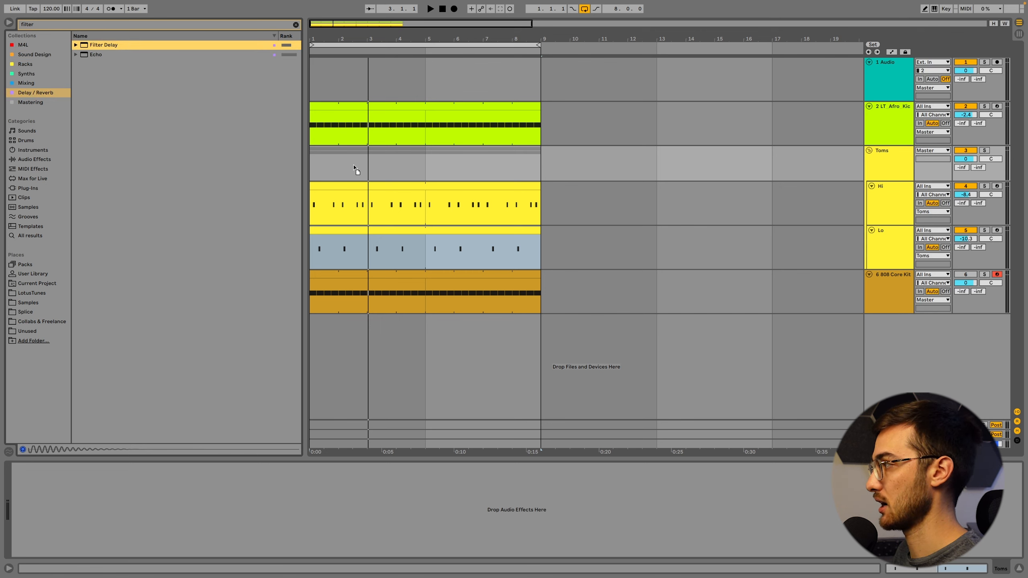
pyautogui.moveTo(354, 166); pyautogui.dragTo(74, 481)
pyautogui.click(874, 166)
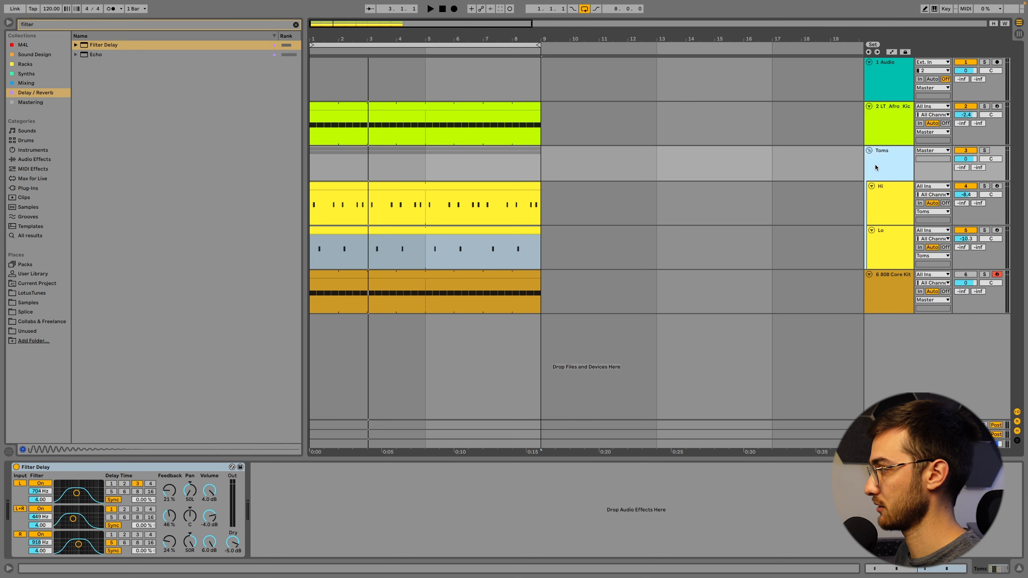
pyautogui.press('space')
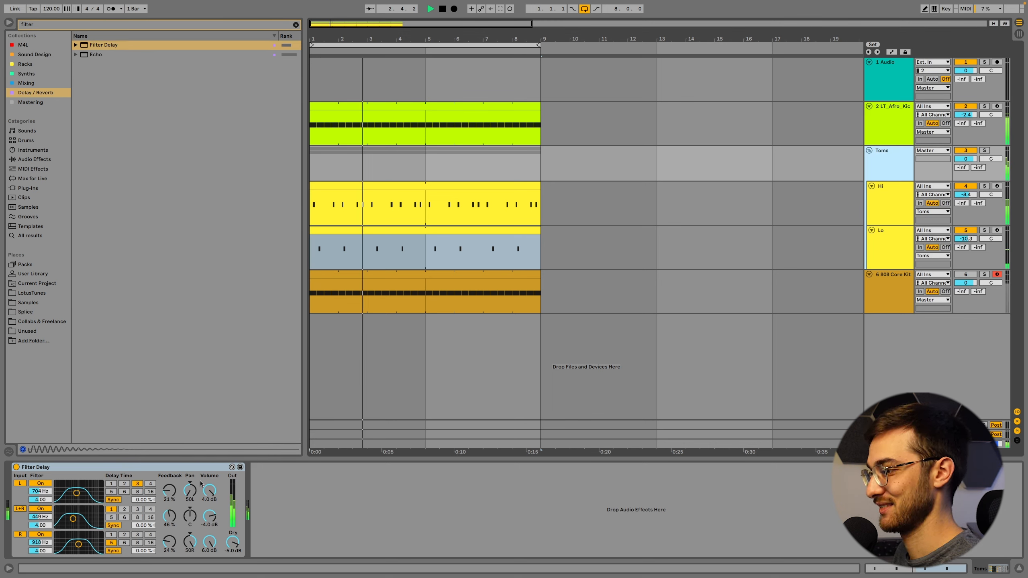
pyautogui.press('space')
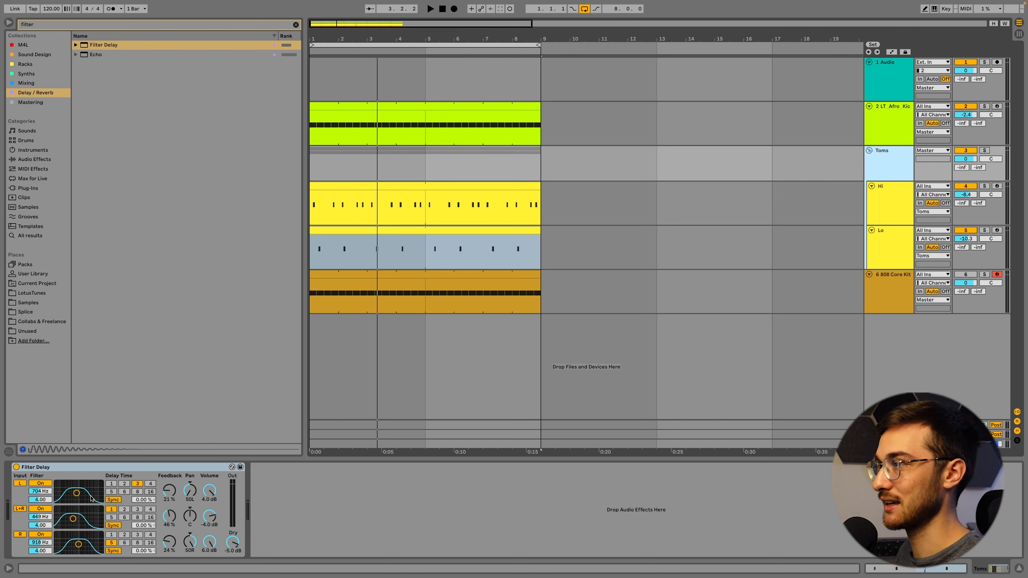
# - Search the audio effects for "comp" and add a Compressor after Filter Delay on the Toms group
pyautogui.click(46, 24)
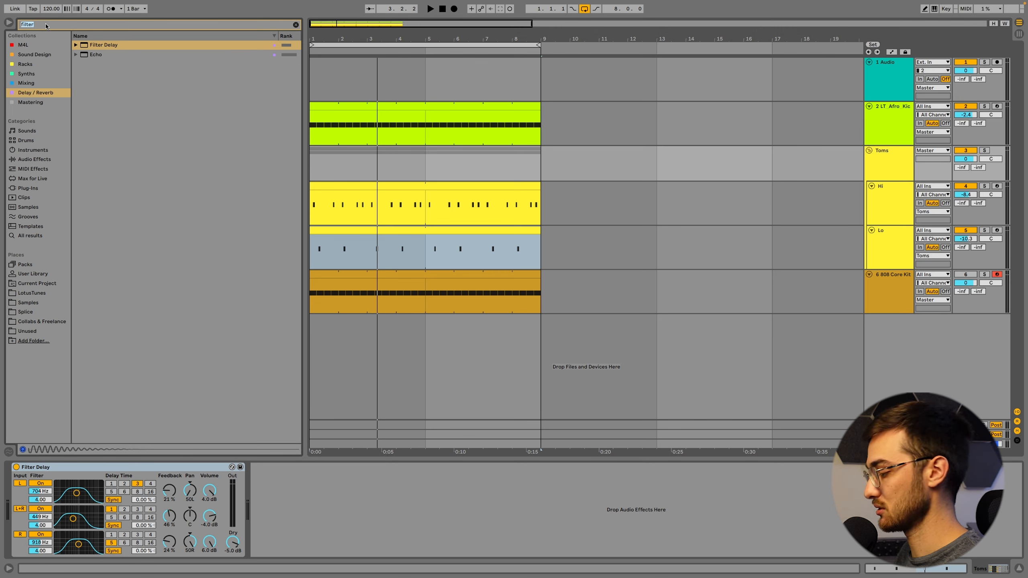
pyautogui.write('comp')
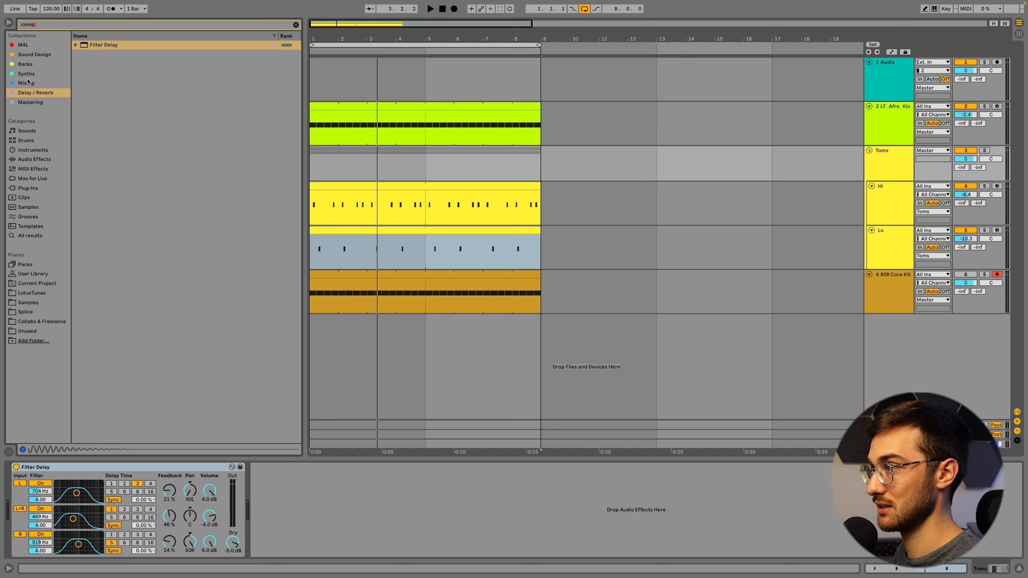
pyautogui.click(34, 159)
pyautogui.click(75, 54)
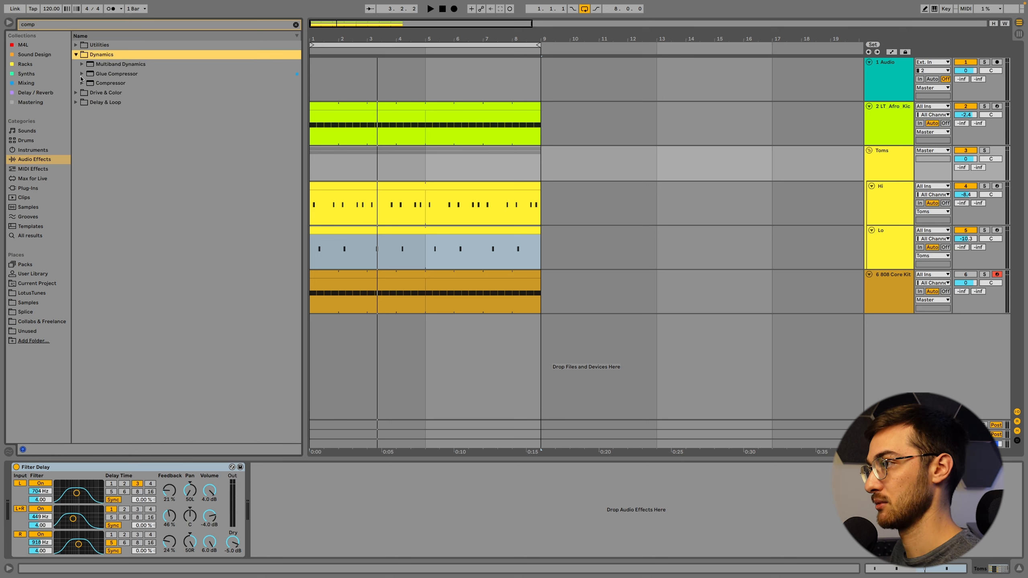
pyautogui.click(82, 84)
pyautogui.moveTo(113, 86); pyautogui.dragTo(264, 509)
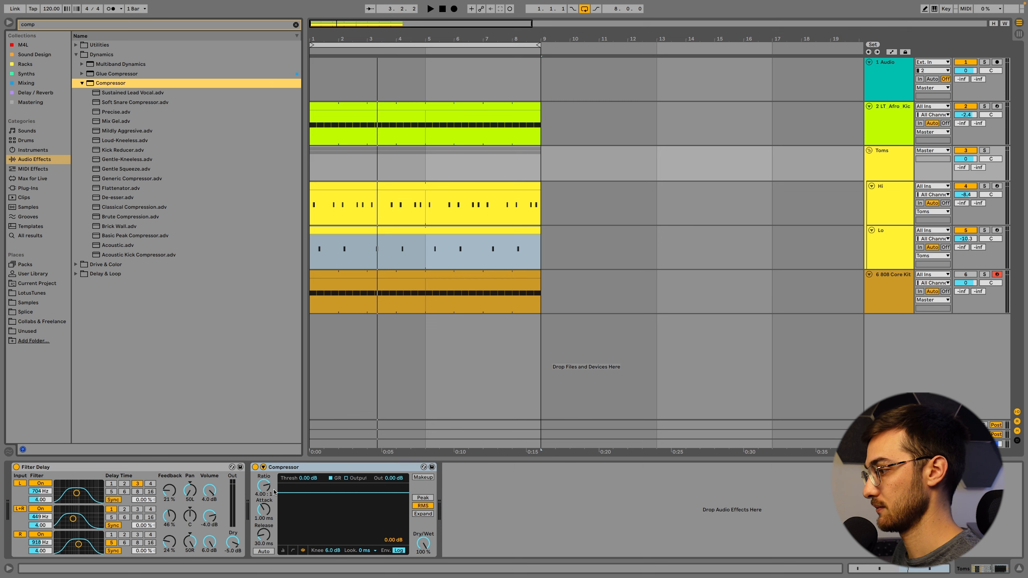
# - Enable the Compressor's sidechain on the Toms group with 2-LT Afro Kick 11 Shifted 808 as its audio source
pyautogui.click(263, 467)
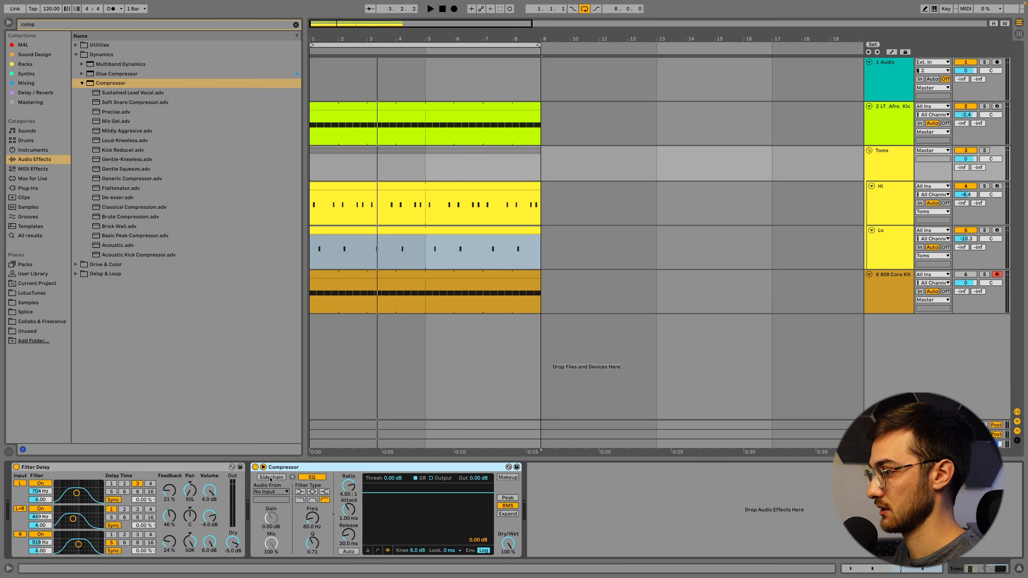
pyautogui.click(270, 477)
pyautogui.click(270, 492)
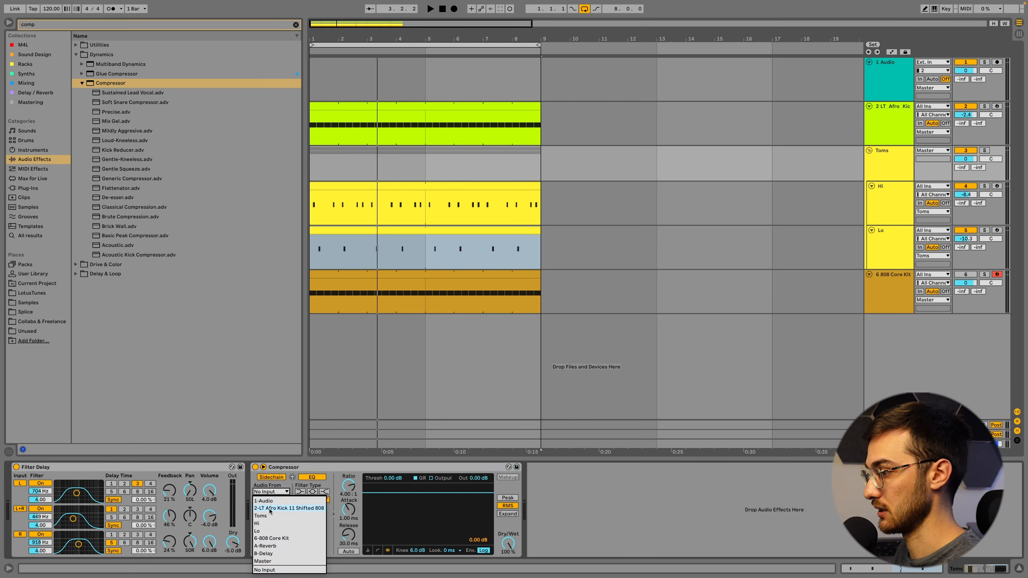
pyautogui.click(270, 509)
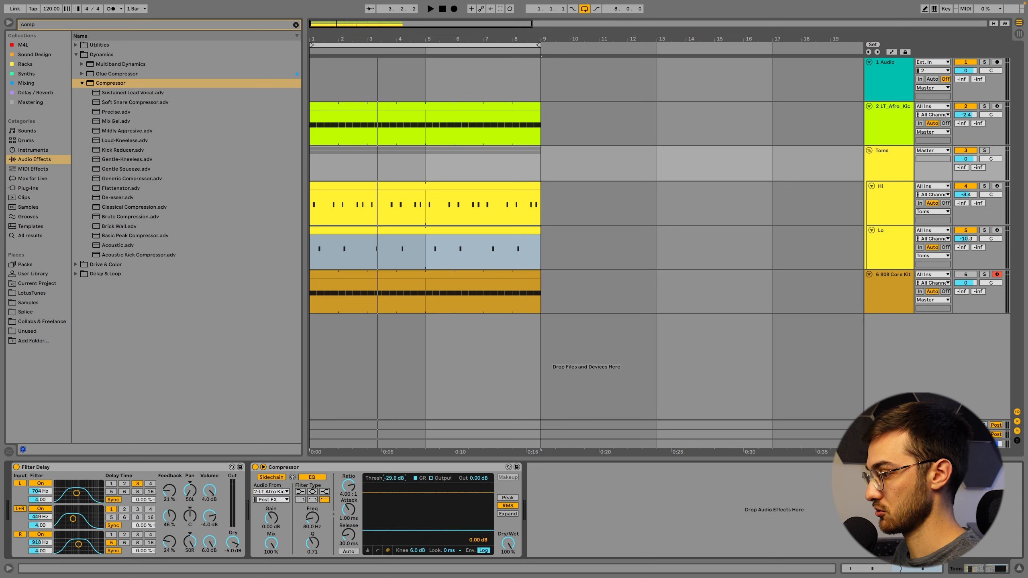
# - Lower the threshold of the Toms group's sidechained Compressor to -37.0 dB while checking the groove in playback
pyautogui.press('space')
pyautogui.moveTo(393, 479); pyautogui.dragTo(394, 484)
pyautogui.press('space')
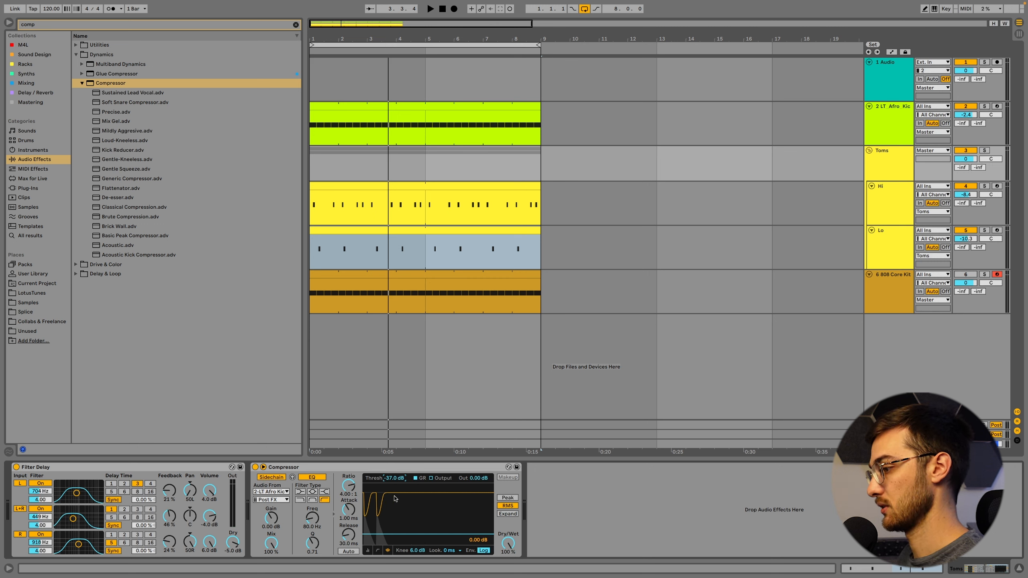
# - Set the Filter Delay's L delay time to 2 and its R delay time to 1, listening during playback
pyautogui.click(124, 484)
pyautogui.press('space')
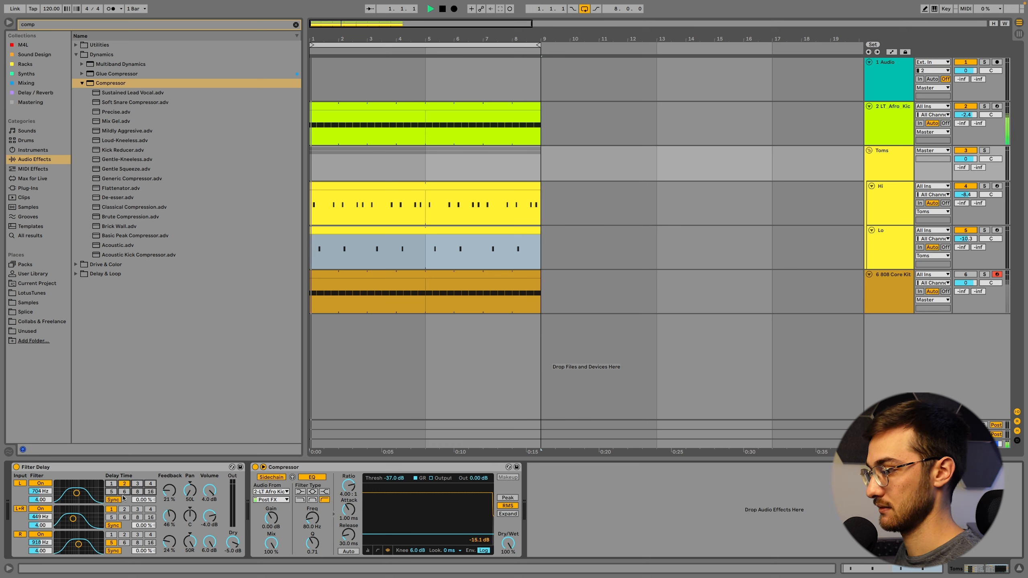
pyautogui.click(124, 535)
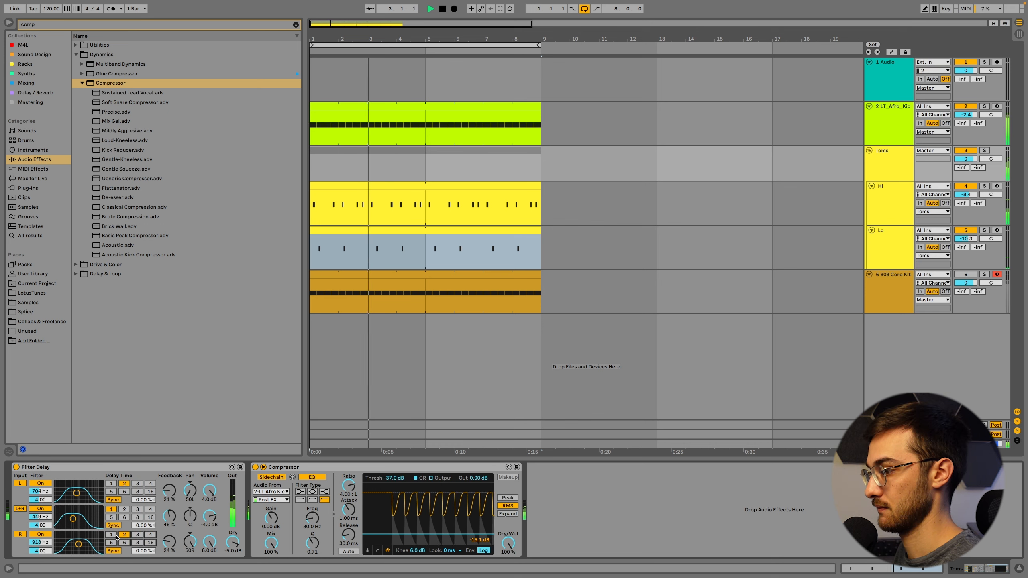
pyautogui.click(111, 536)
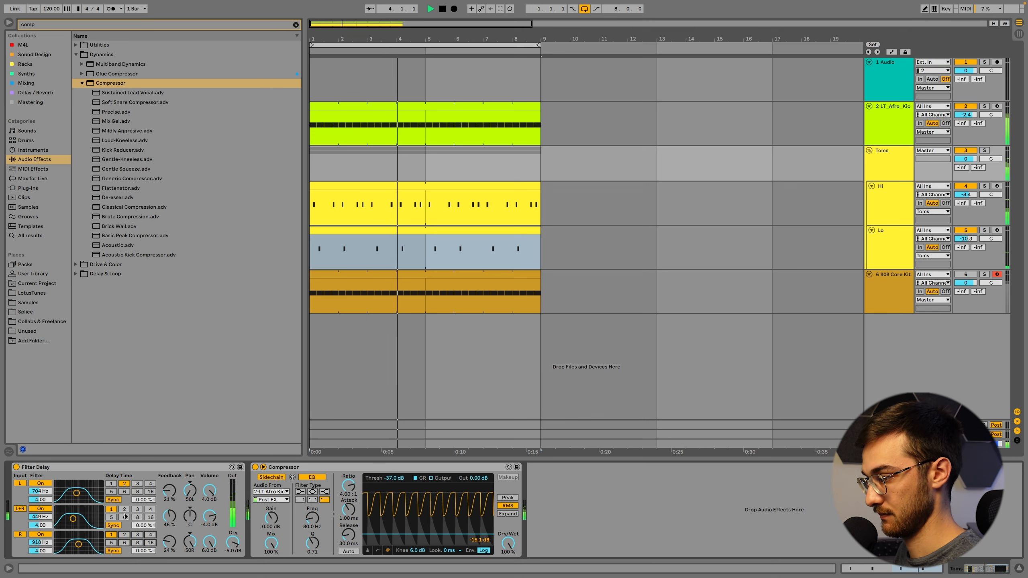
pyautogui.press('space')
# - Shift the Filter Delay's filters to about 356 Hz on L, 2.36 kHz on L+R and 654 Hz on R
pyautogui.moveTo(73, 518); pyautogui.dragTo(79, 519)
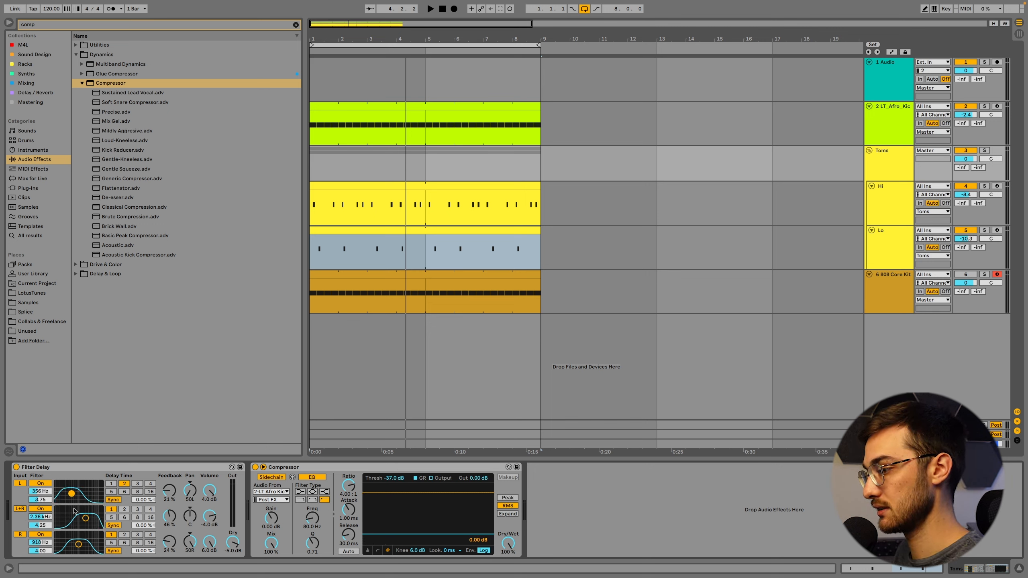
pyautogui.press('space')
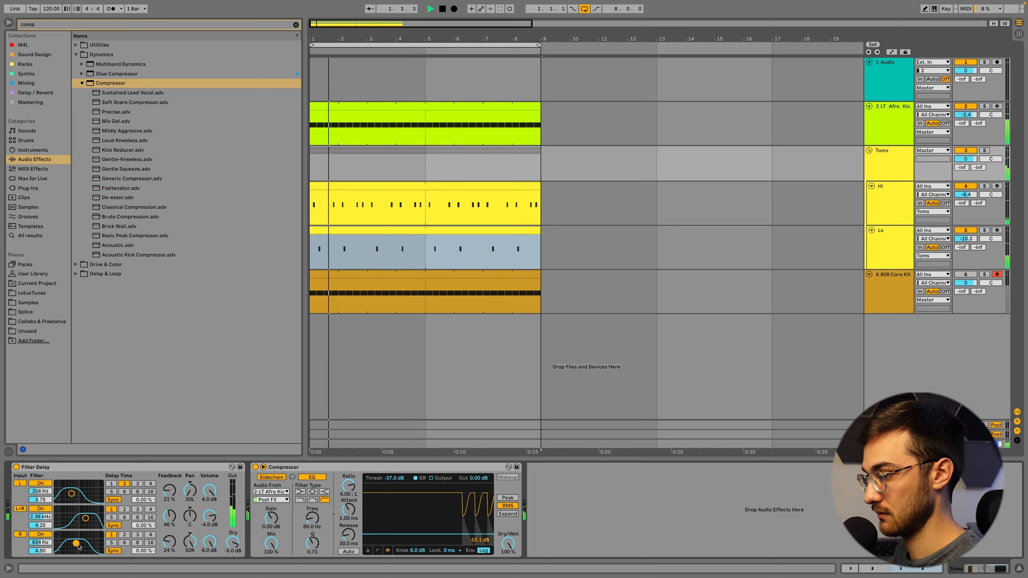
pyautogui.moveTo(76, 543); pyautogui.dragTo(79, 546)
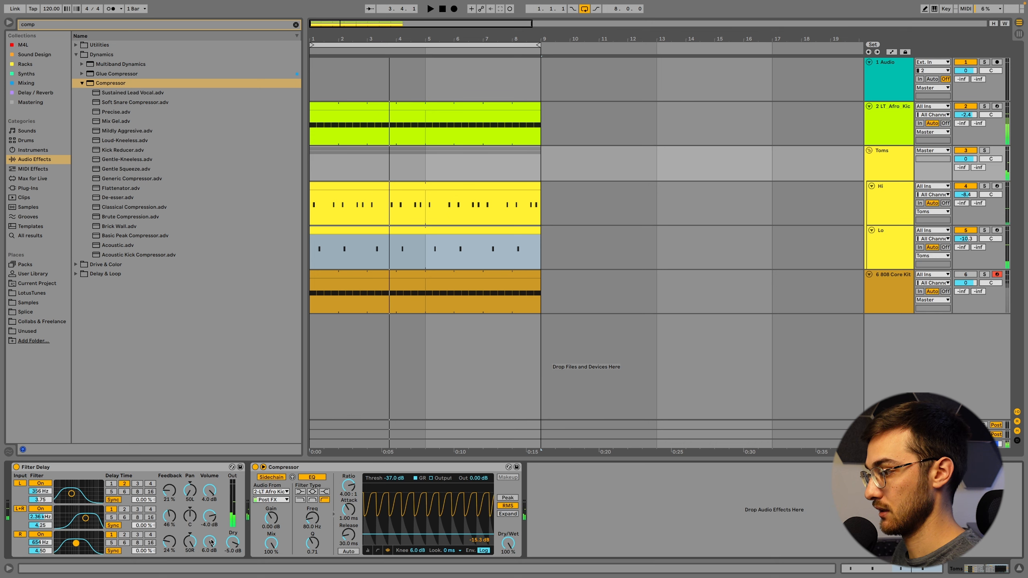
# - Set the Filter Delay's L line to -8.0 dB panned 29L and its R line to -3.8 dB panned 29R
pyautogui.moveTo(209, 542); pyautogui.dragTo(209, 551)
pyautogui.moveTo(209, 491); pyautogui.dragTo(209, 497)
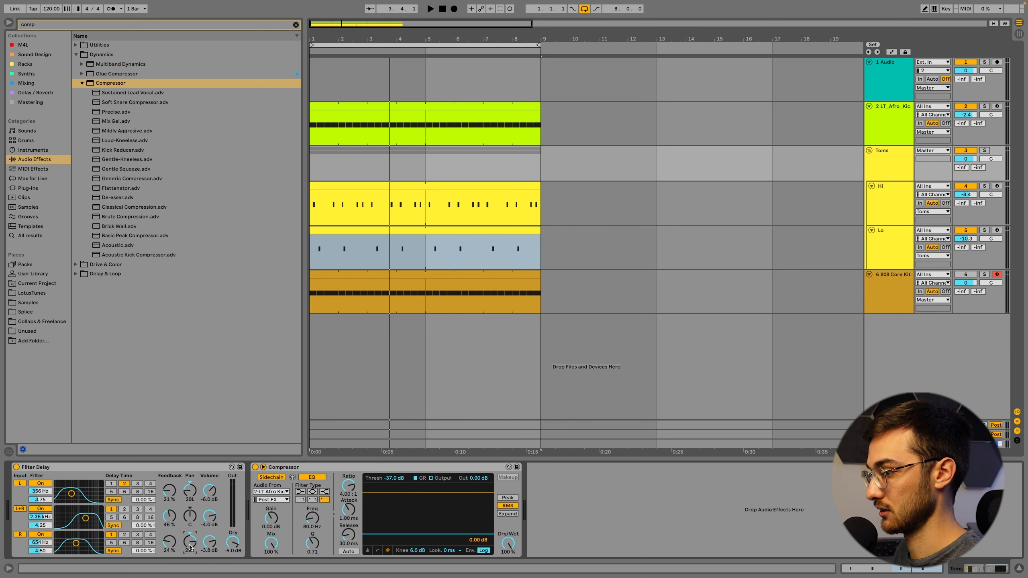
pyautogui.press('space')
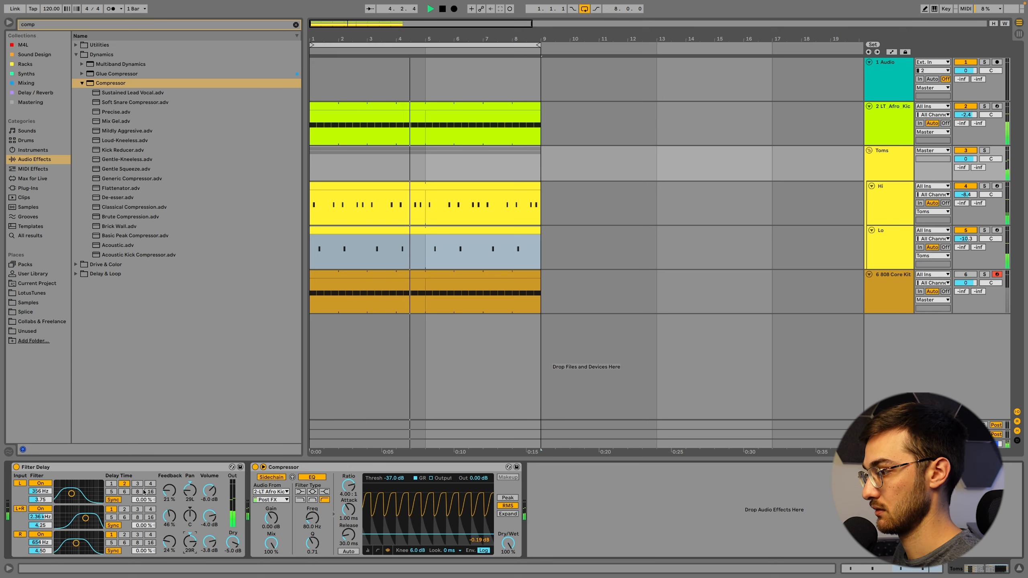
# - Audition higher Filter Delay feedback, settling on 21% for L, 35% for L+R and 24% for R
pyautogui.press('space')
pyautogui.moveTo(165, 492); pyautogui.dragTo(165, 464)
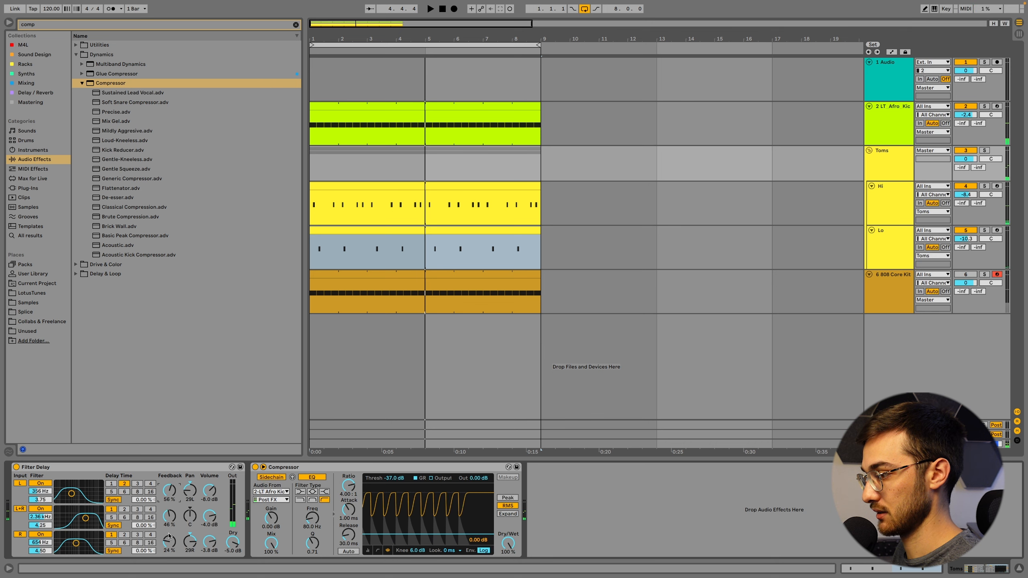
pyautogui.moveTo(168, 542); pyautogui.dragTo(168, 503)
pyautogui.press('space')
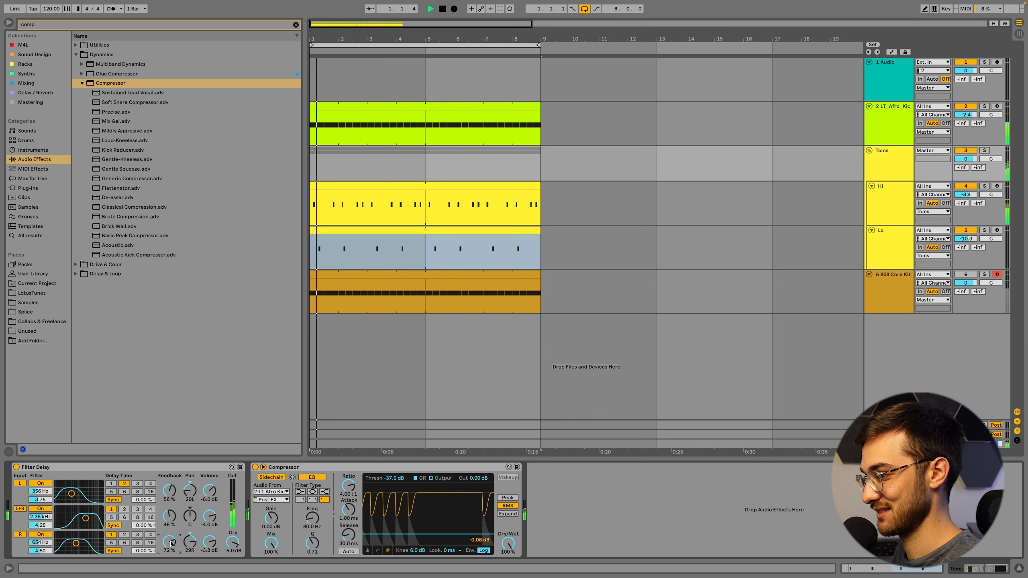
pyautogui.moveTo(169, 516); pyautogui.dragTo(169, 479)
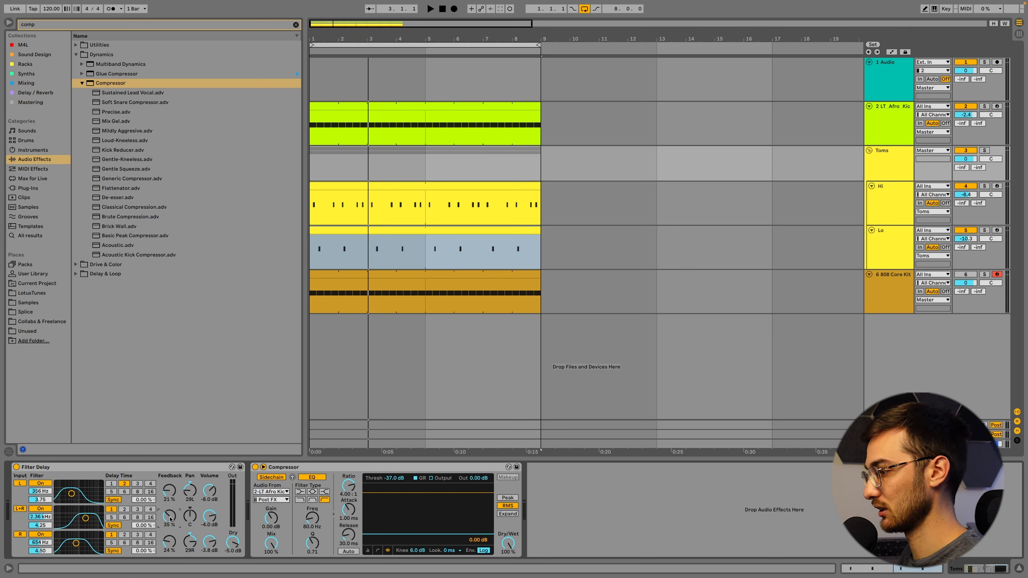
# - Retune the Filter Delay's filters to 611 Hz on L, 3.10 kHz on L+R and 407 Hz on R while playing
pyautogui.moveTo(88, 517); pyautogui.dragTo(75, 493)
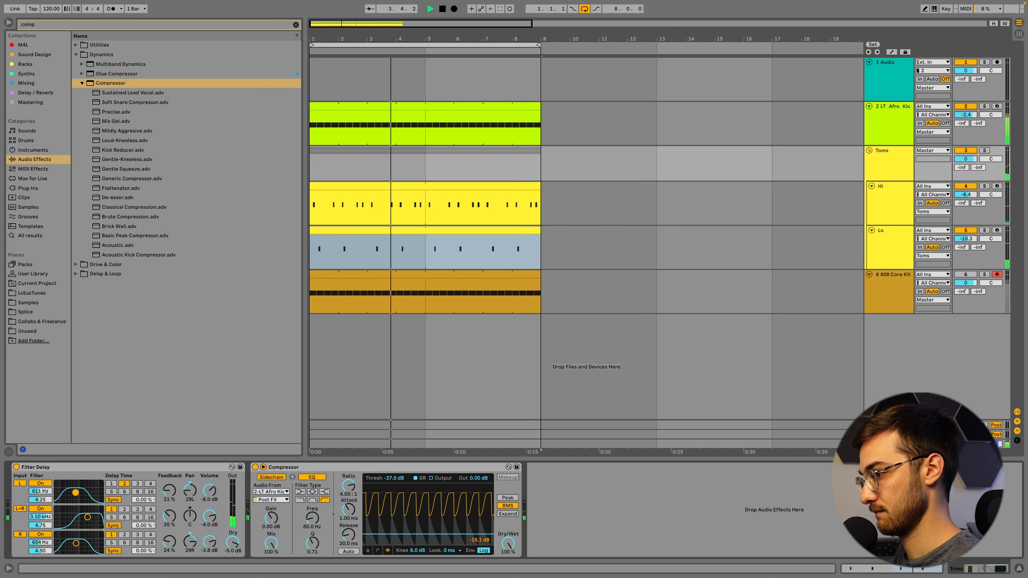
pyautogui.moveTo(76, 543); pyautogui.dragTo(72, 541)
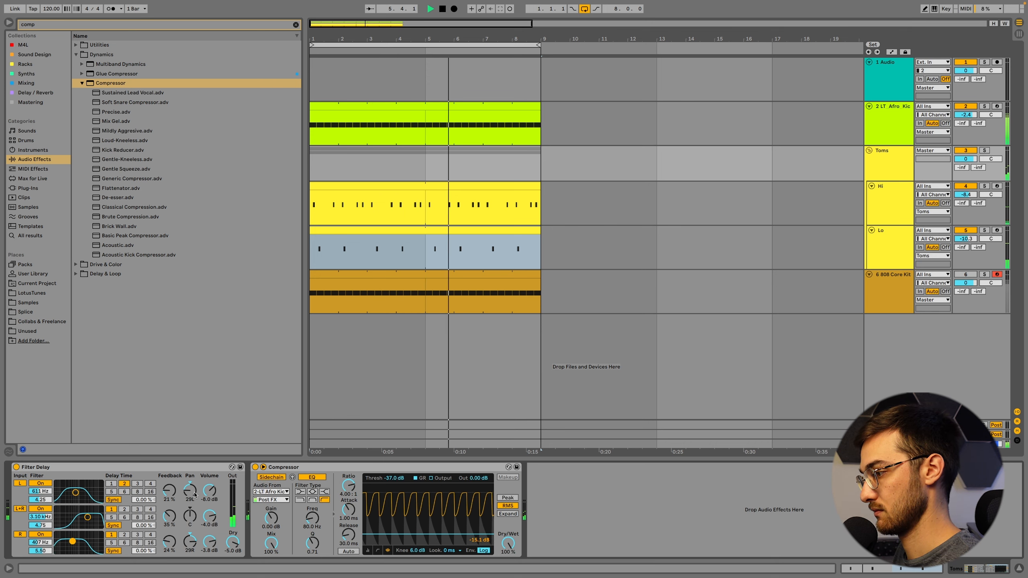
pyautogui.click(111, 484)
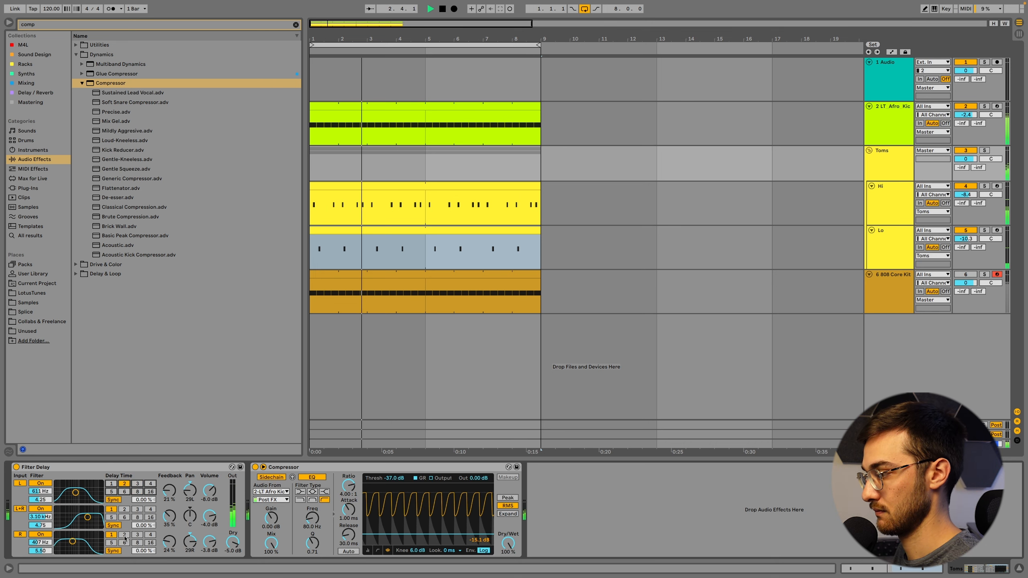
pyautogui.press('space')
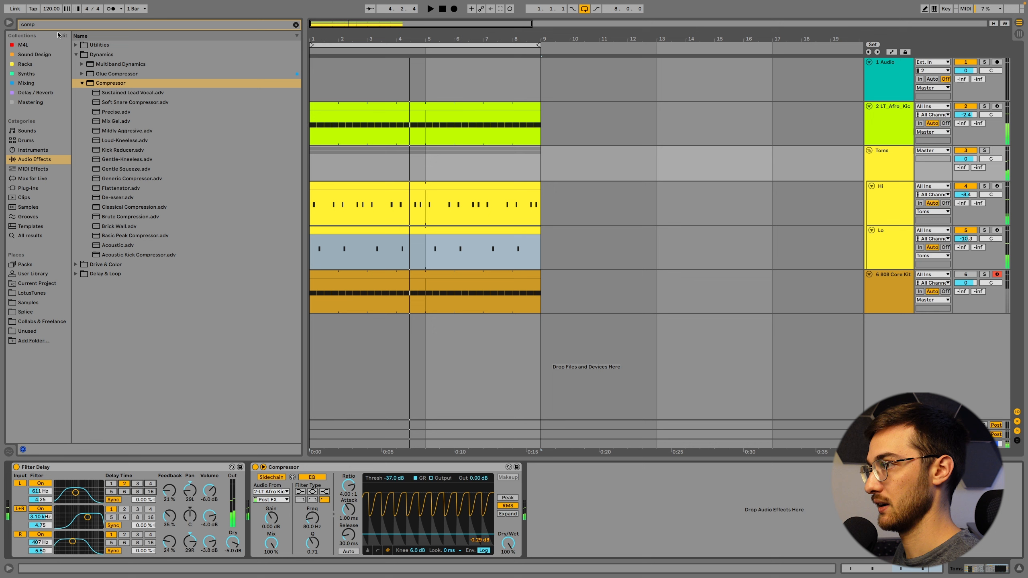
# - Search the audio effects for "pedal" and insert Pedal between Filter Delay and Compressor on the Toms group
pyautogui.click(37, 25)
pyautogui.write('pedal')
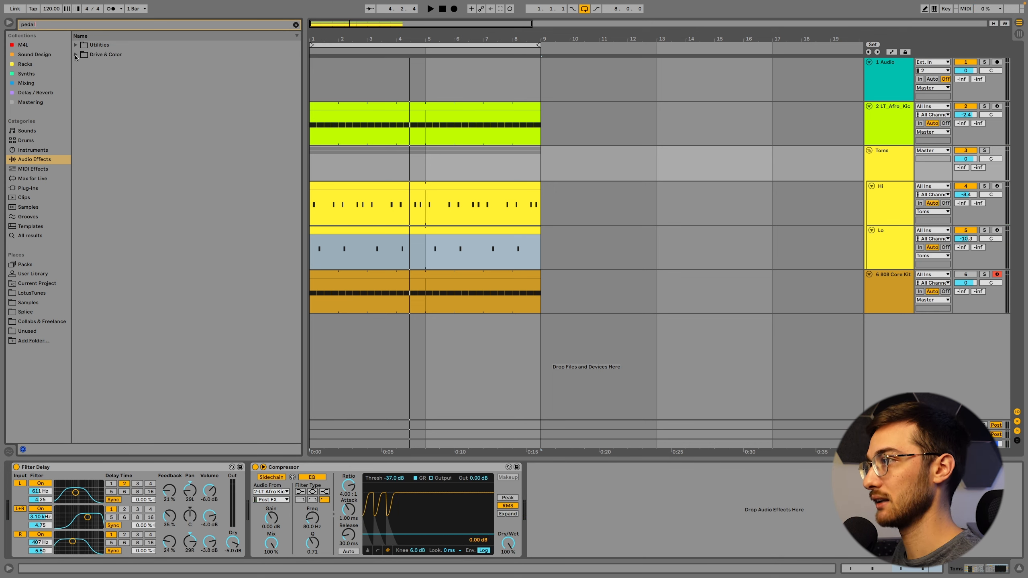
pyautogui.click(76, 54)
pyautogui.moveTo(253, 498); pyautogui.dragTo(267, 490)
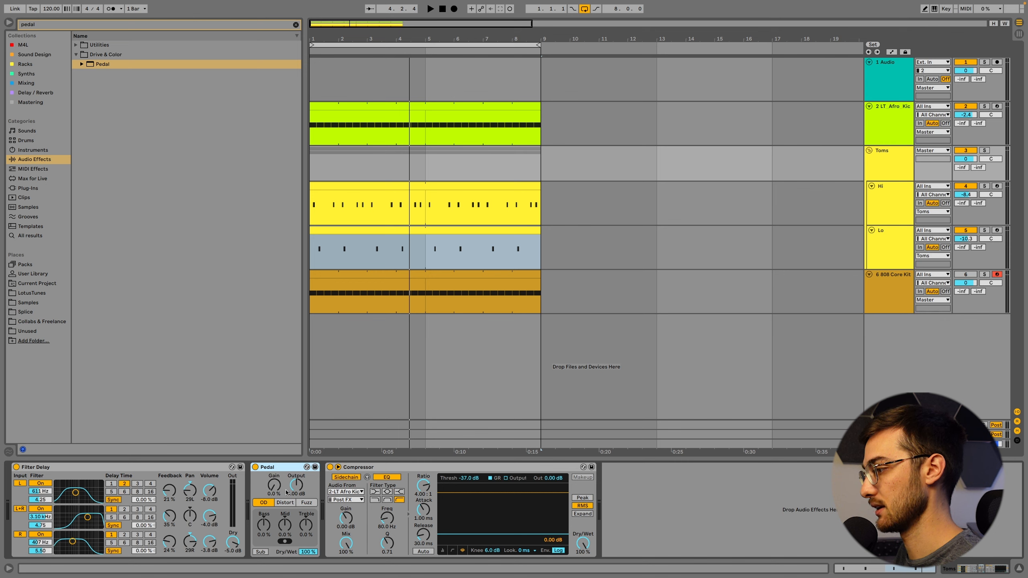
# - Try the Pedal's Distort, Fuzz and OD modes with Sub enabled, and delete the Pedal from the Toms group
pyautogui.click(285, 501)
pyautogui.click(261, 552)
pyautogui.click(306, 502)
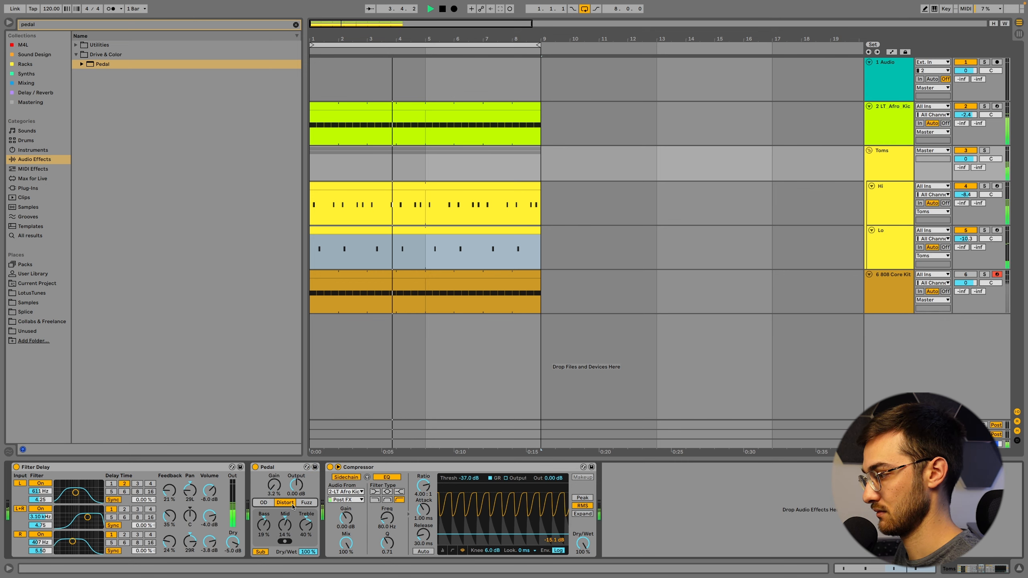
pyautogui.click(264, 502)
pyautogui.press('Delete')
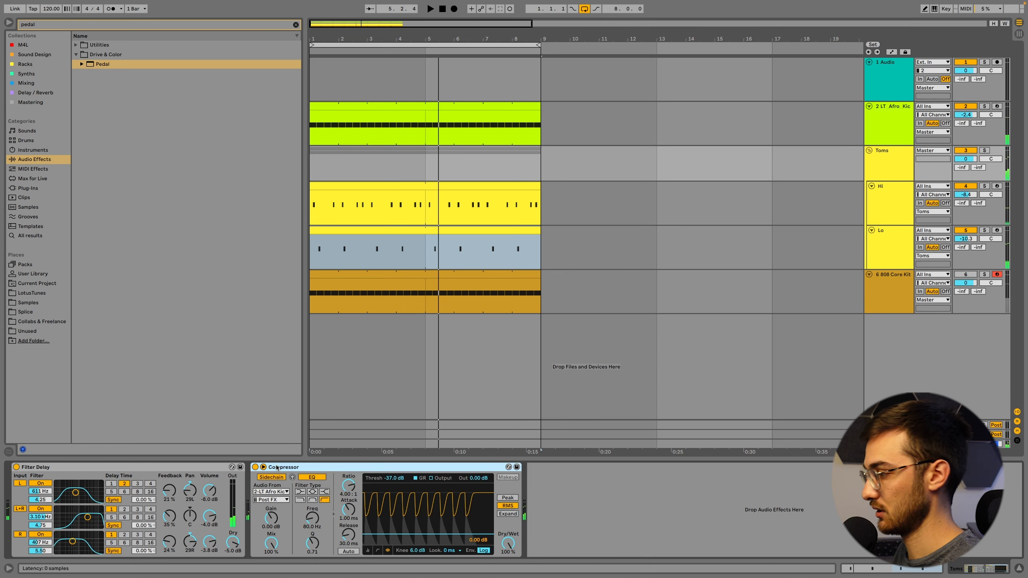
# - Search the audio effects for "over" and add Overdrive between Filter Delay and Compressor on the Toms group
pyautogui.click(56, 25)
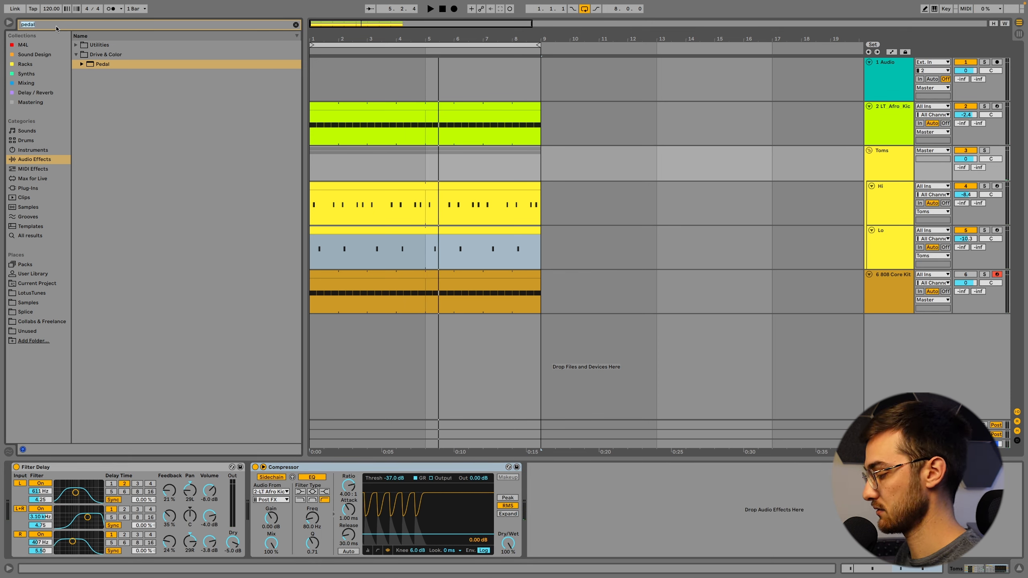
pyautogui.write('over')
pyautogui.doubleClick(106, 64)
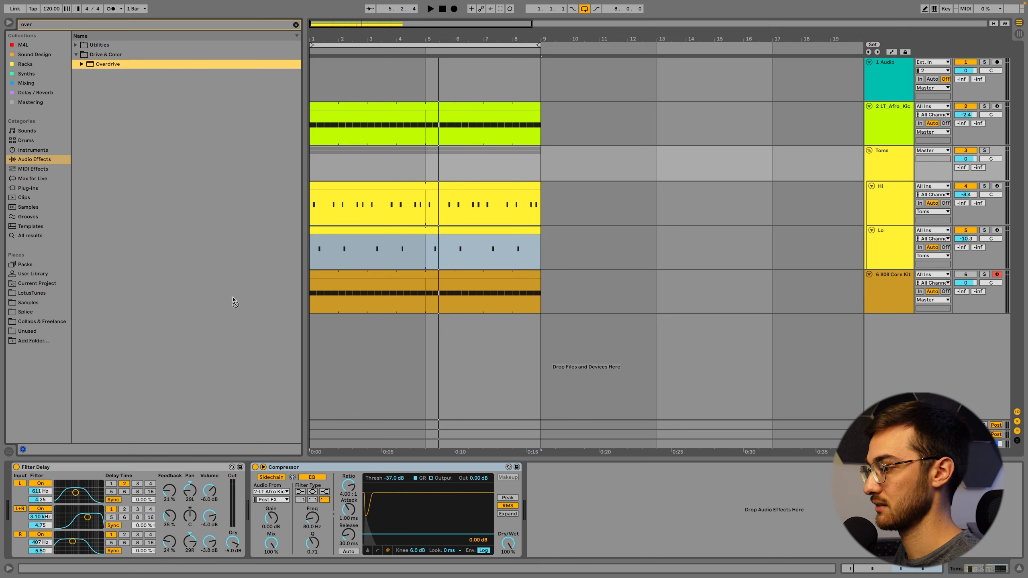
# - Tune the Overdrive during playback to a 107 Hz filter with 4.22 bandwidth, 37% drive, 41% tone and 34% dry/wet
pyautogui.press('space')
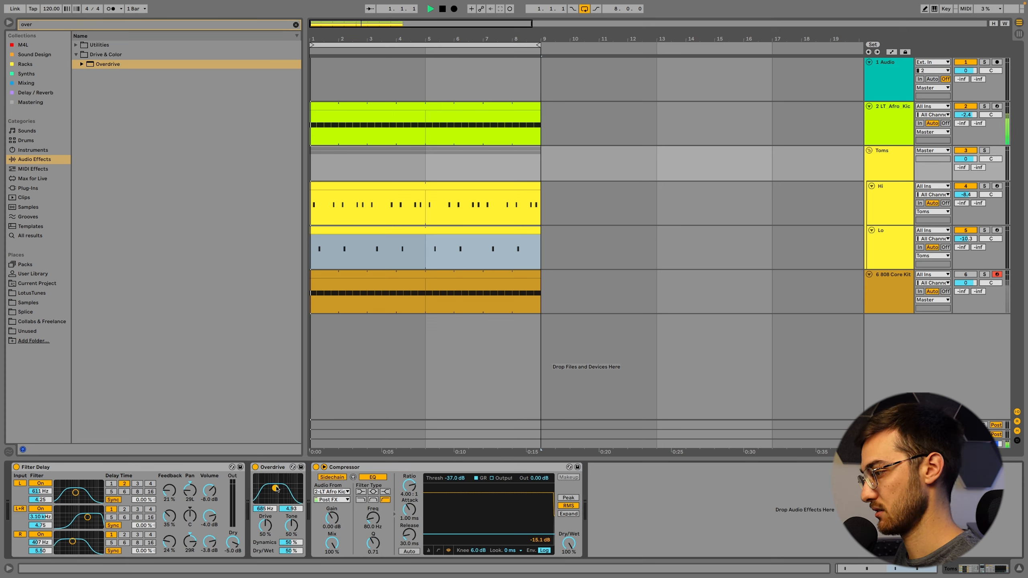
pyautogui.moveTo(277, 489); pyautogui.dragTo(267, 490)
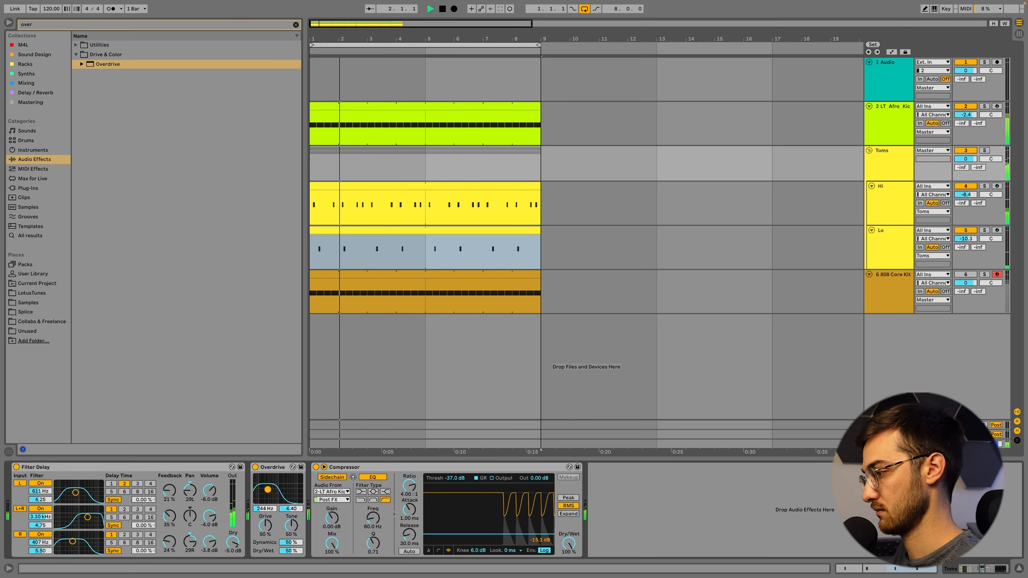
pyautogui.moveTo(267, 490); pyautogui.dragTo(269, 492)
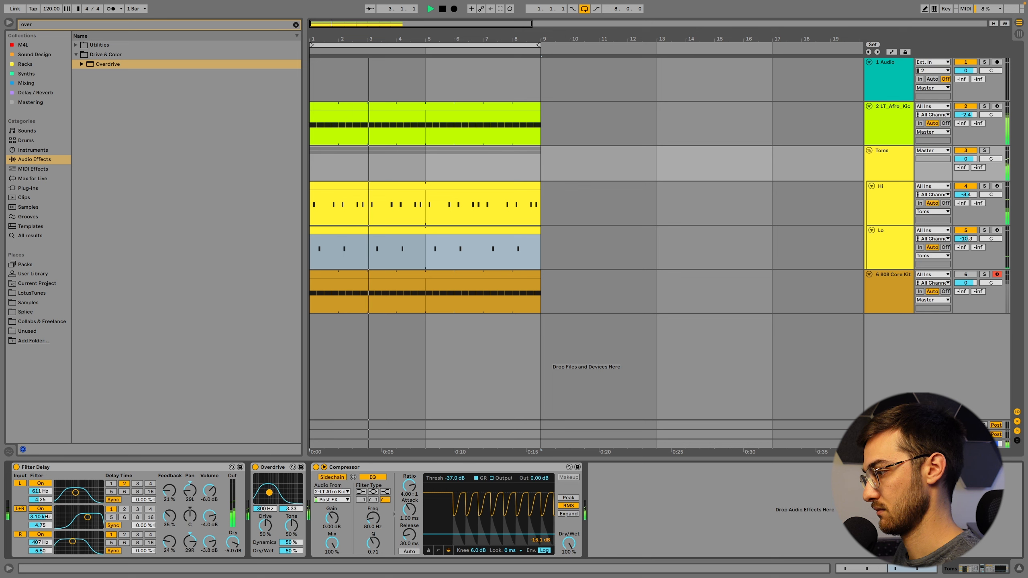
pyautogui.moveTo(291, 526)
pyautogui.mouseDown()
pyautogui.moveTo(291, 537)
pyautogui.moveTo(291, 515)
pyautogui.mouseUp()
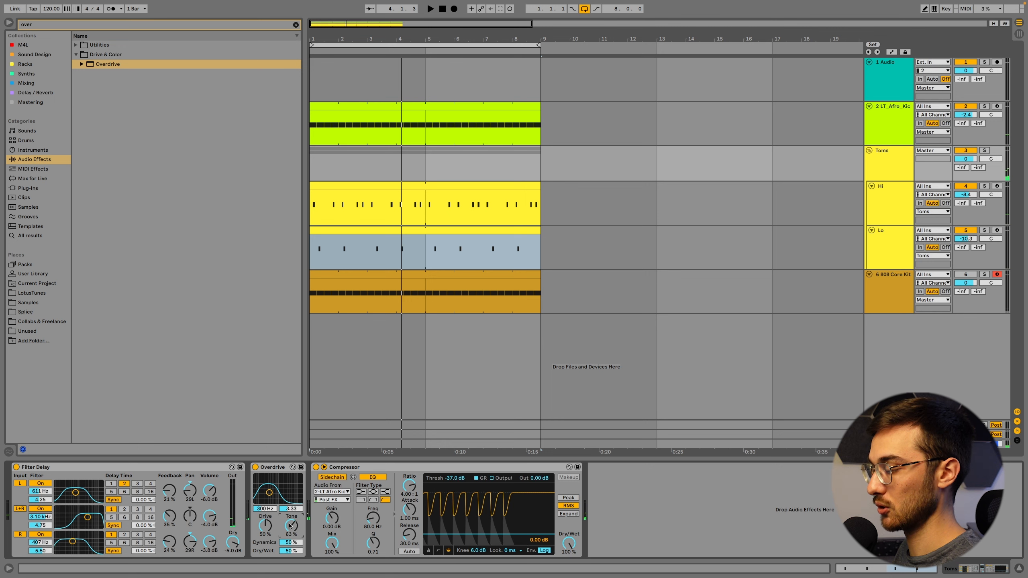
pyautogui.press('space')
pyautogui.moveTo(269, 492)
pyautogui.mouseDown()
pyautogui.moveTo(281, 493)
pyautogui.moveTo(267, 491)
pyautogui.mouseUp()
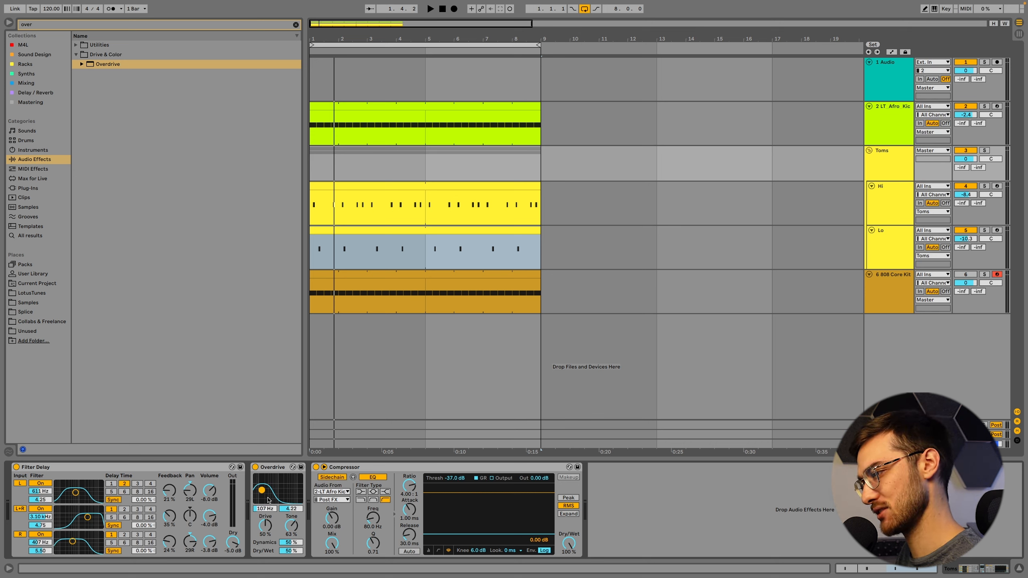
pyautogui.press('space')
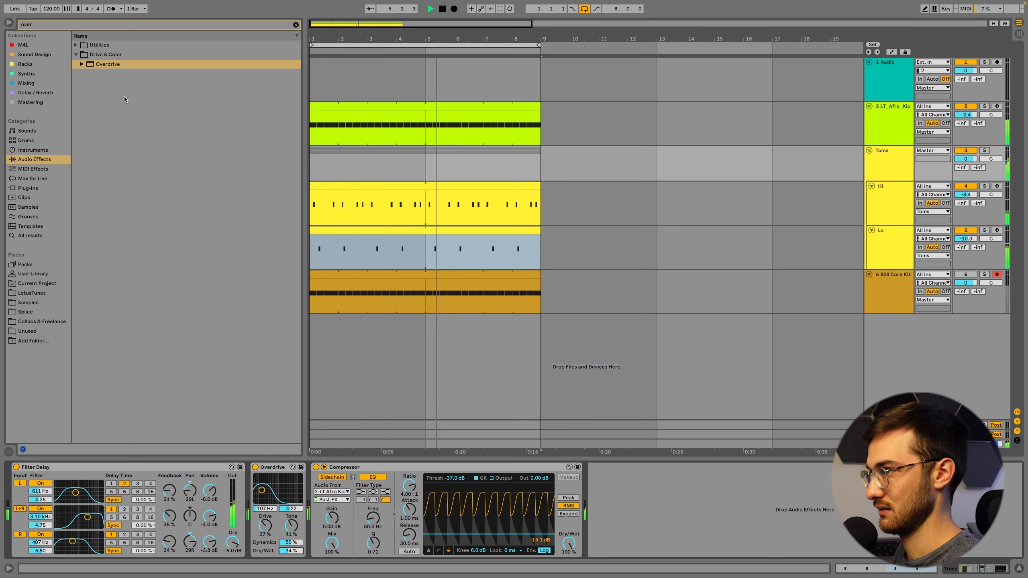
# - Set the transposition of the Lo track's LT_Afro_Tom Hit_04 sample to -1 st during playback
pyautogui.click(364, 229)
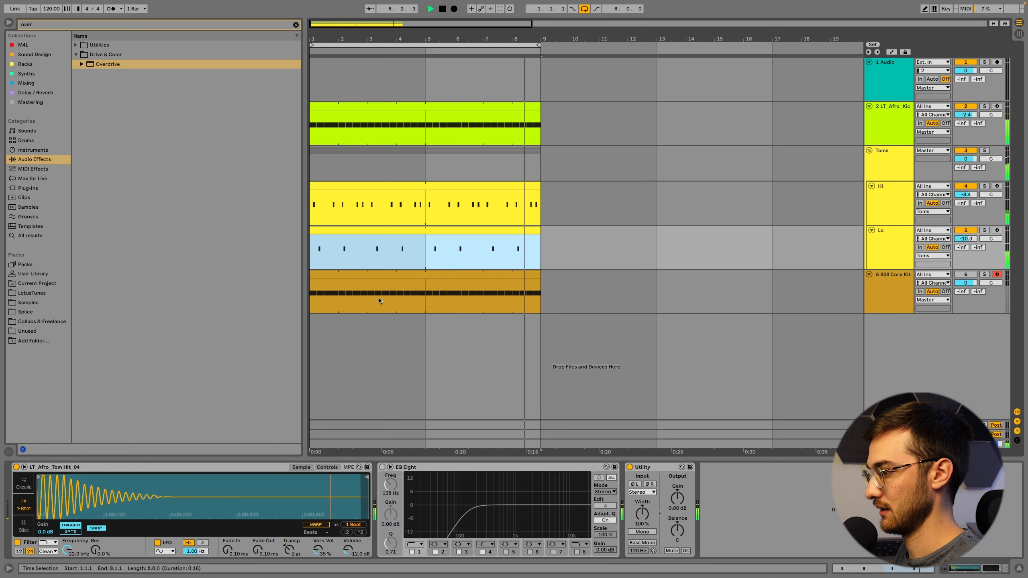
pyautogui.click(291, 550)
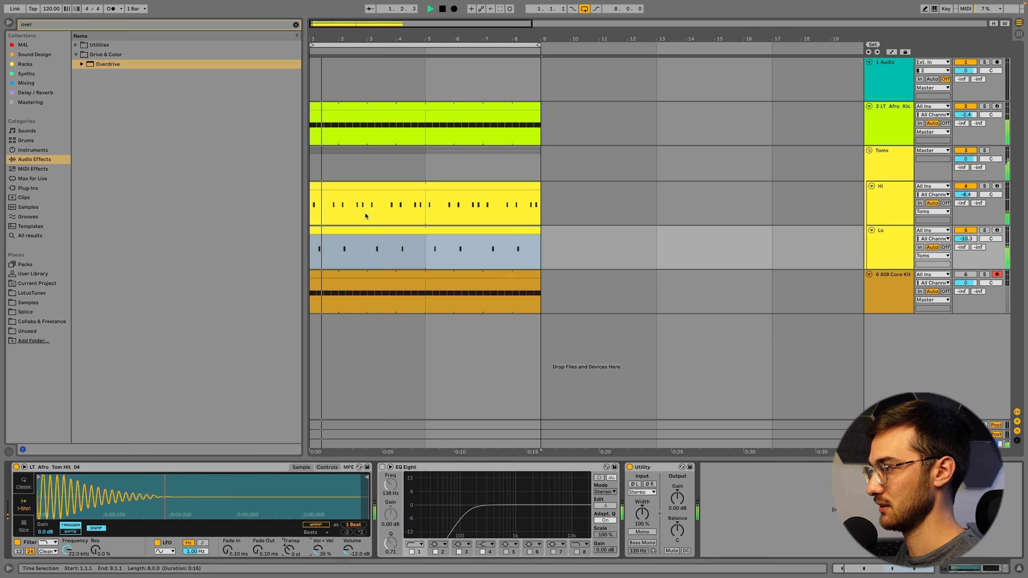
pyautogui.click(368, 235)
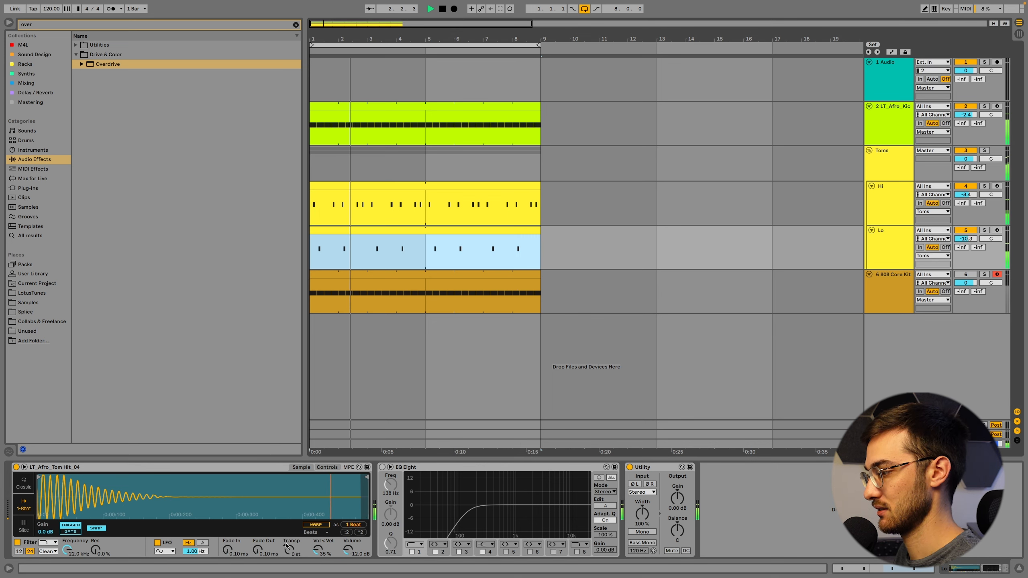
pyautogui.moveTo(288, 547); pyautogui.dragTo(287, 549)
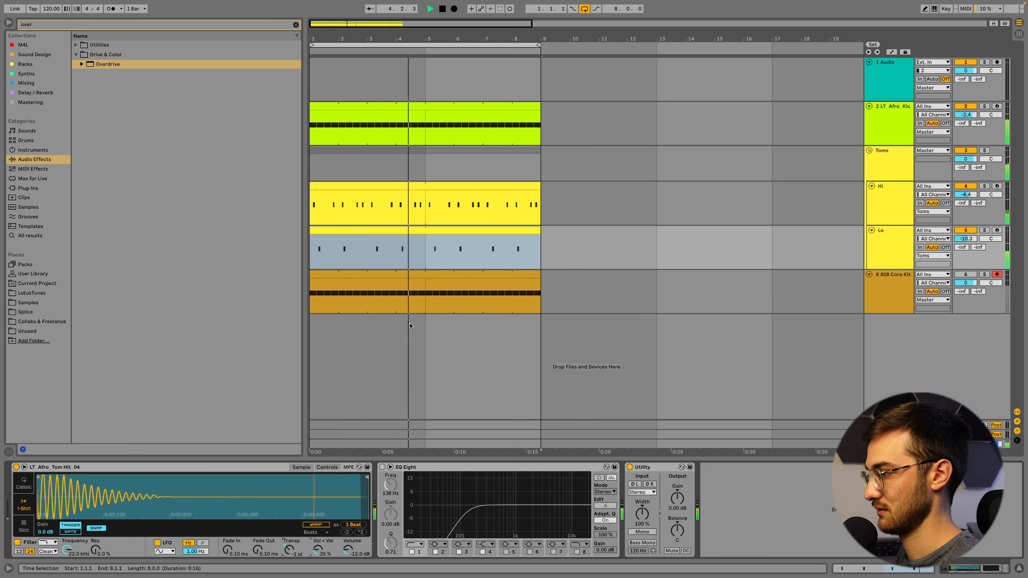
# - Set the transposition of the Hi track's LT_Afro_Tom Hit_20 sample to +3 st, keeping Simpler in Classic mode
pyautogui.press('Up')
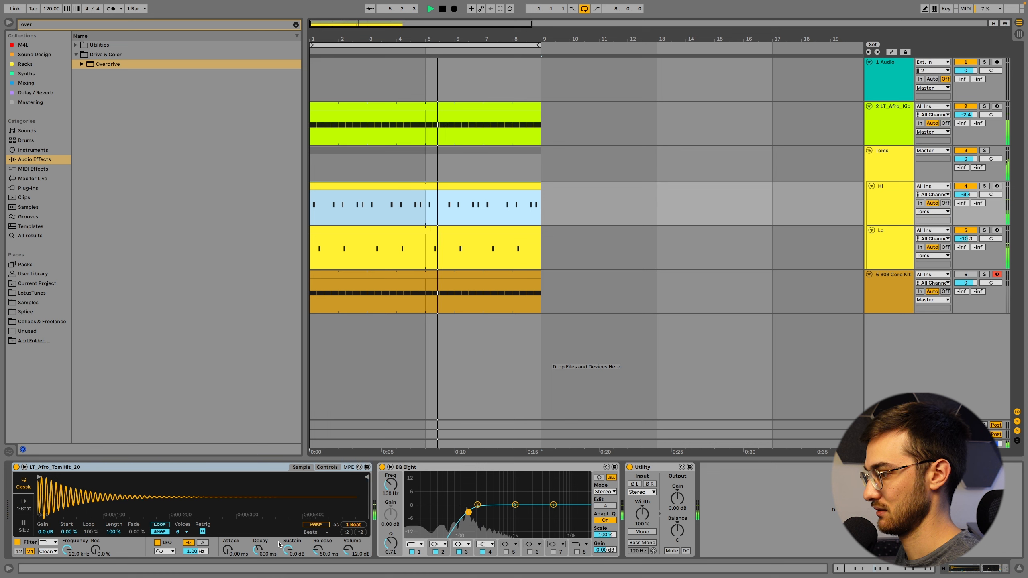
pyautogui.press('space')
pyautogui.click(395, 262)
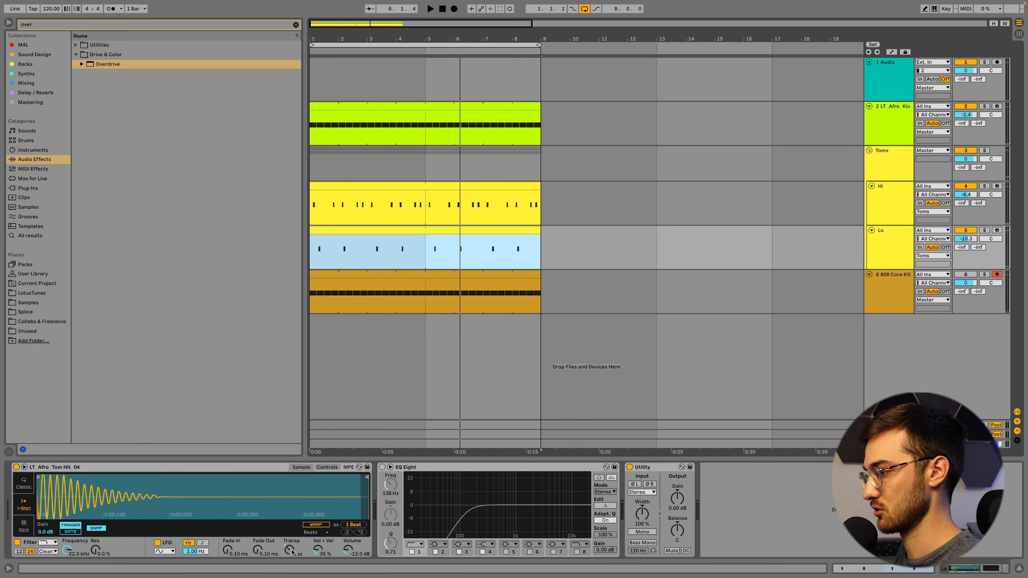
pyautogui.click(350, 190)
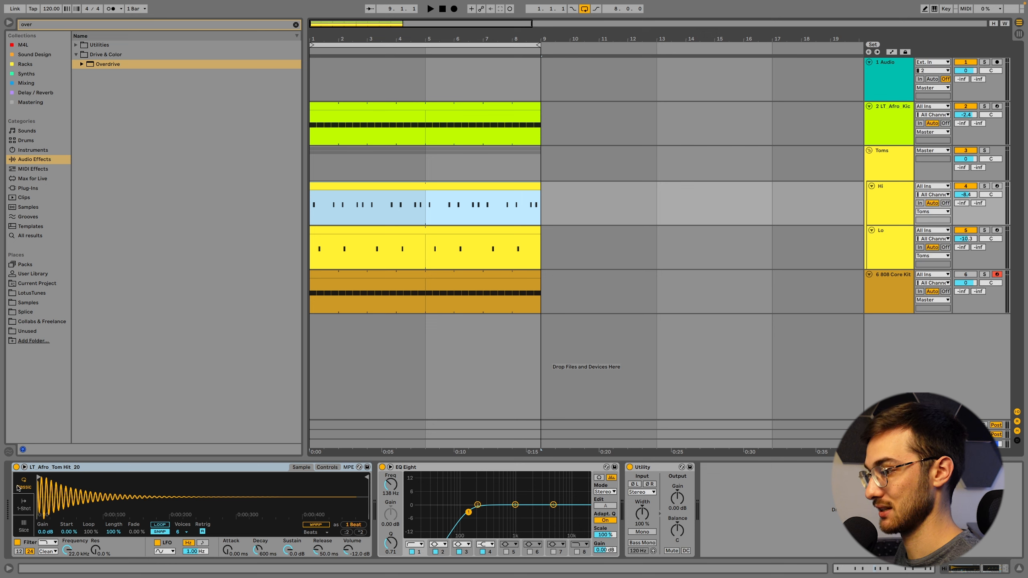
pyautogui.click(23, 506)
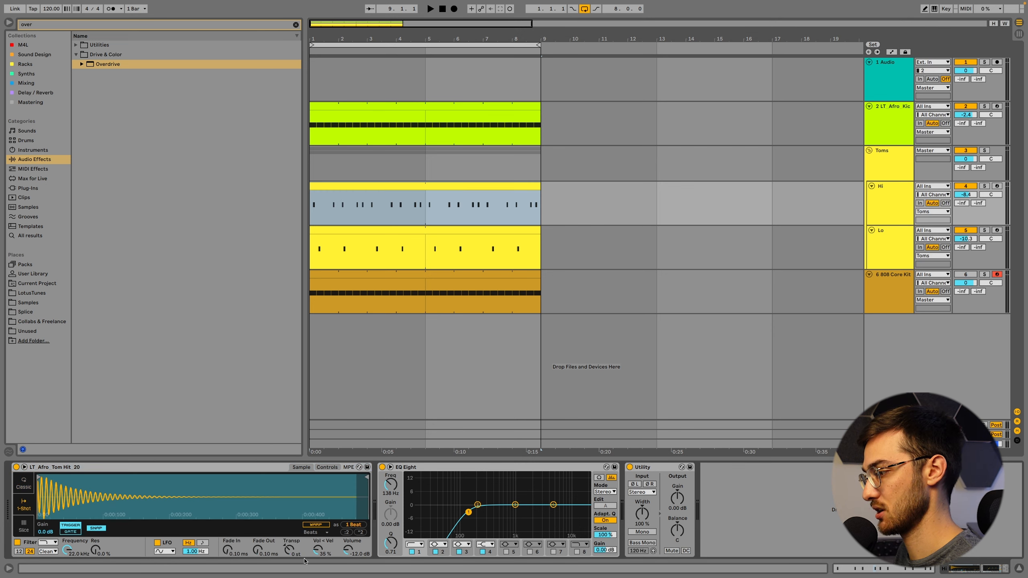
pyautogui.click(22, 484)
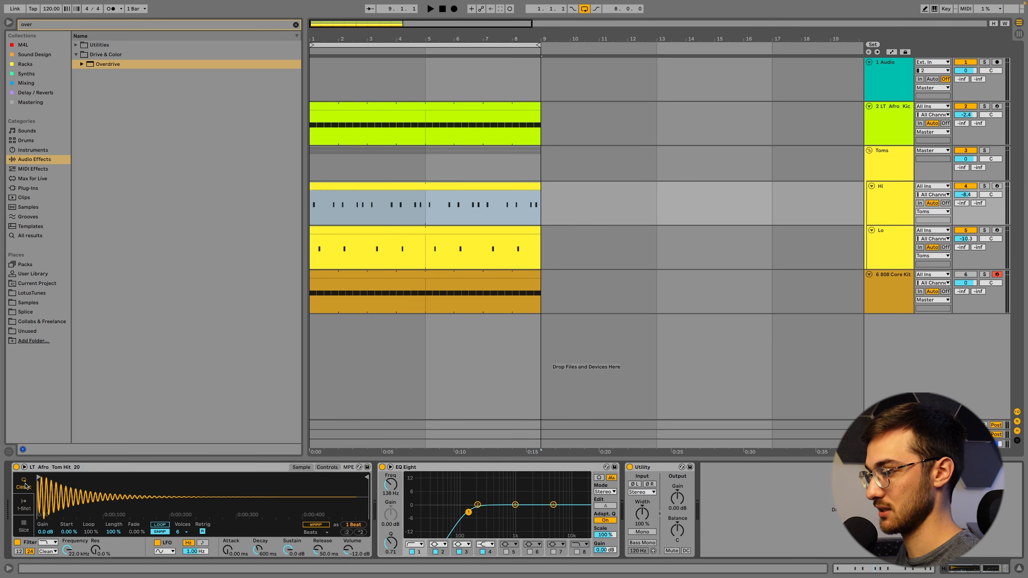
pyautogui.click(327, 467)
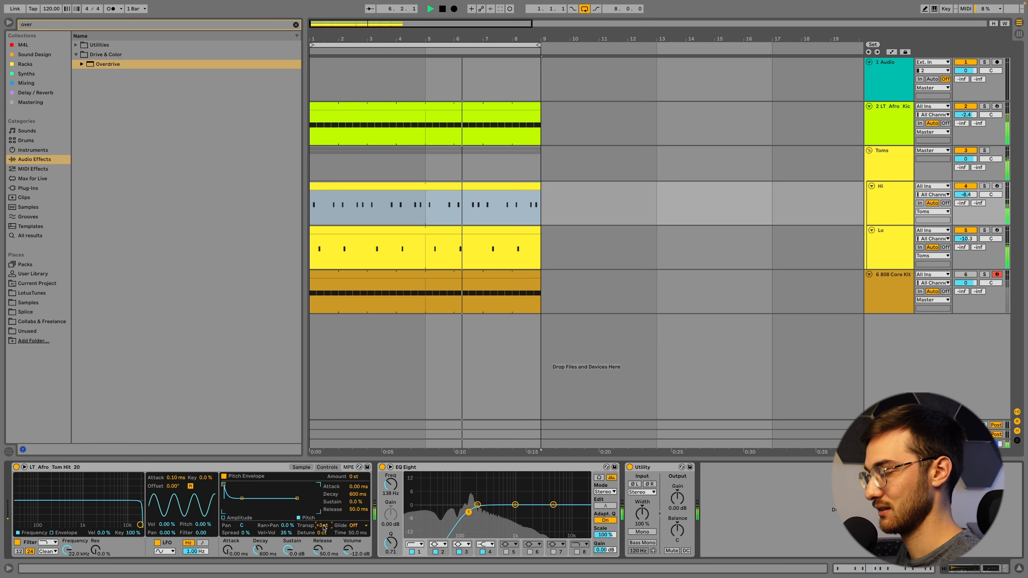
# - Set the transposition of the Lo track's LT_Afro_Tom Hit_04 sample to +2 st and check it against the Hi track's transposition
pyautogui.click(405, 239)
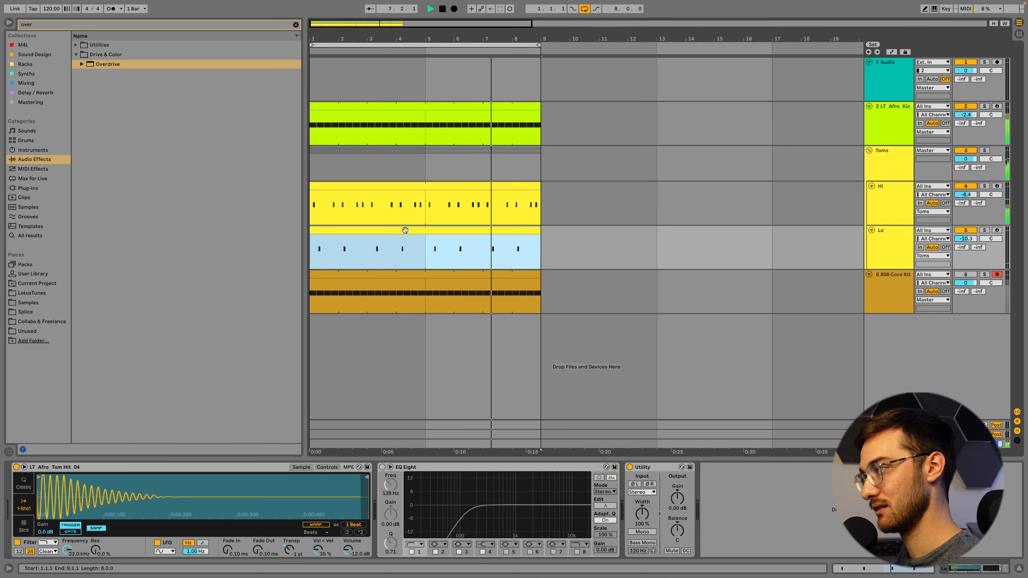
pyautogui.click(292, 553)
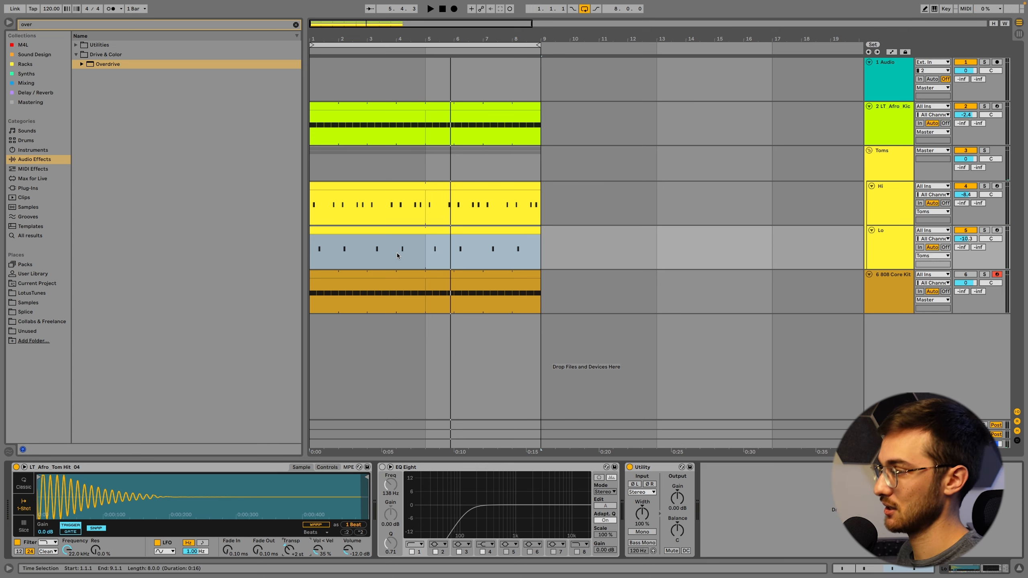
pyautogui.click(882, 163)
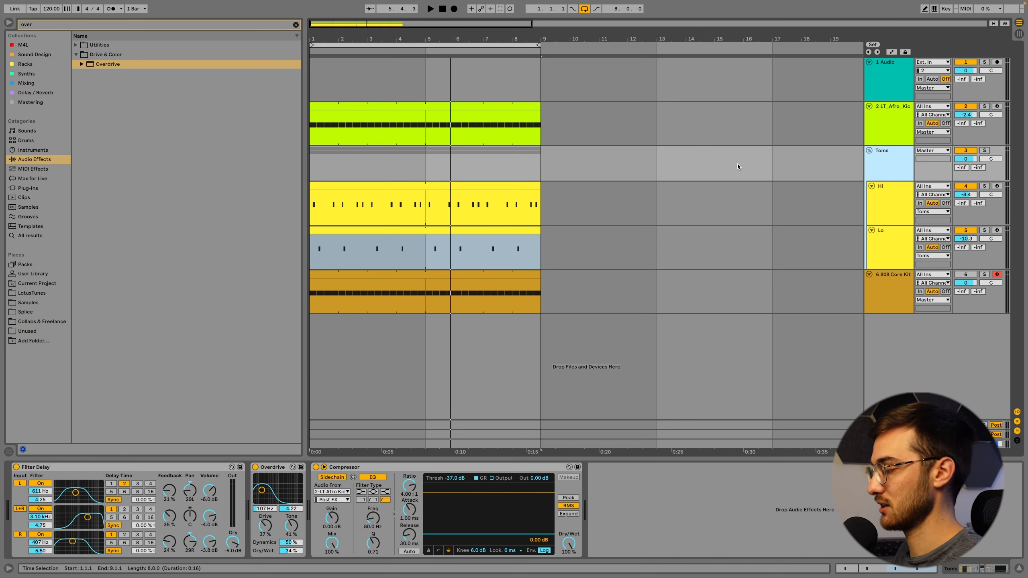
pyautogui.click(424, 183)
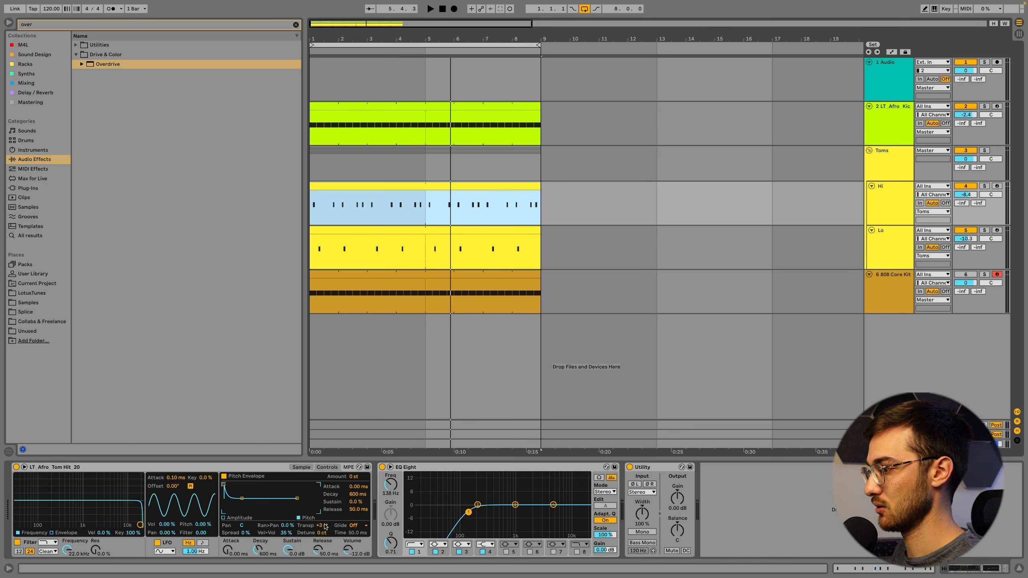
pyautogui.press('Down')
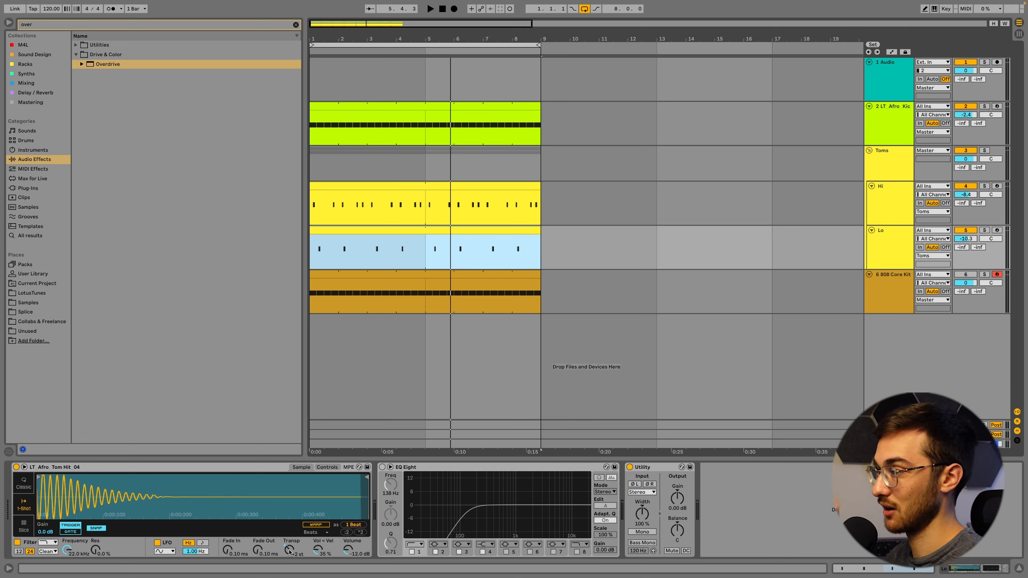
pyautogui.press('Up')
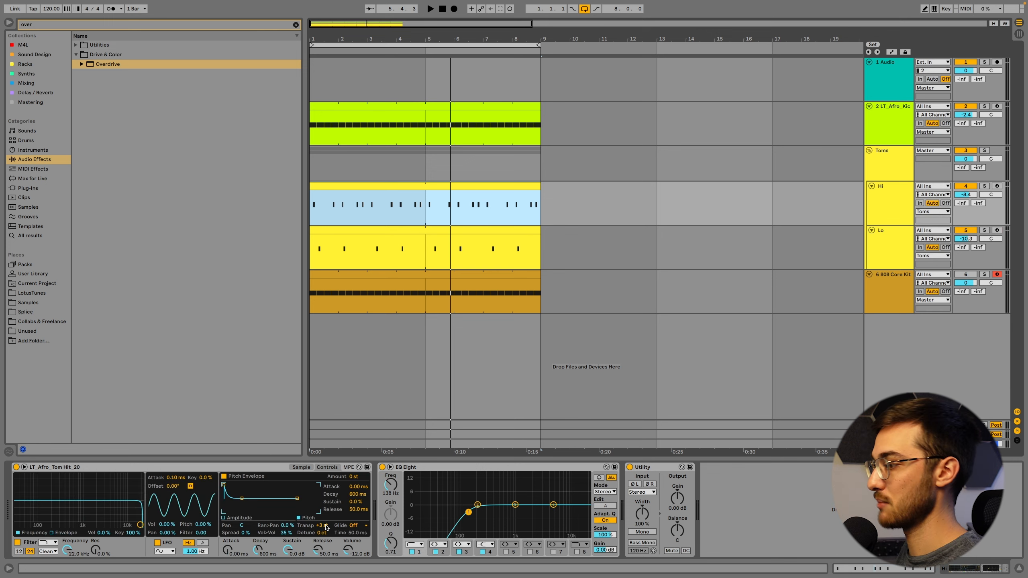
pyautogui.press('Down')
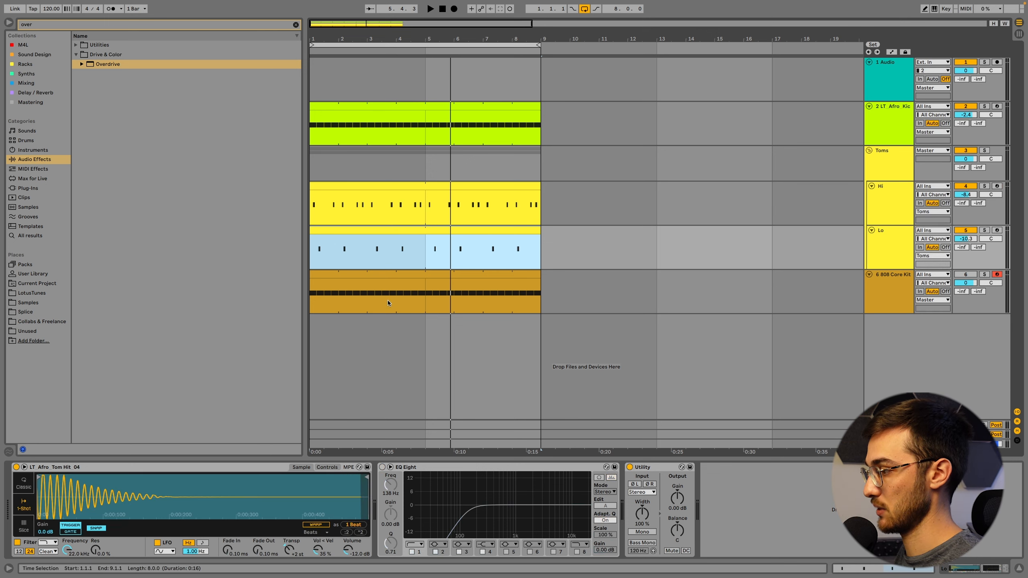
# - Try a duplicate of the Filter Delay on the Toms group during playback, and delete the duplicate
pyautogui.click(874, 153)
pyautogui.press('space')
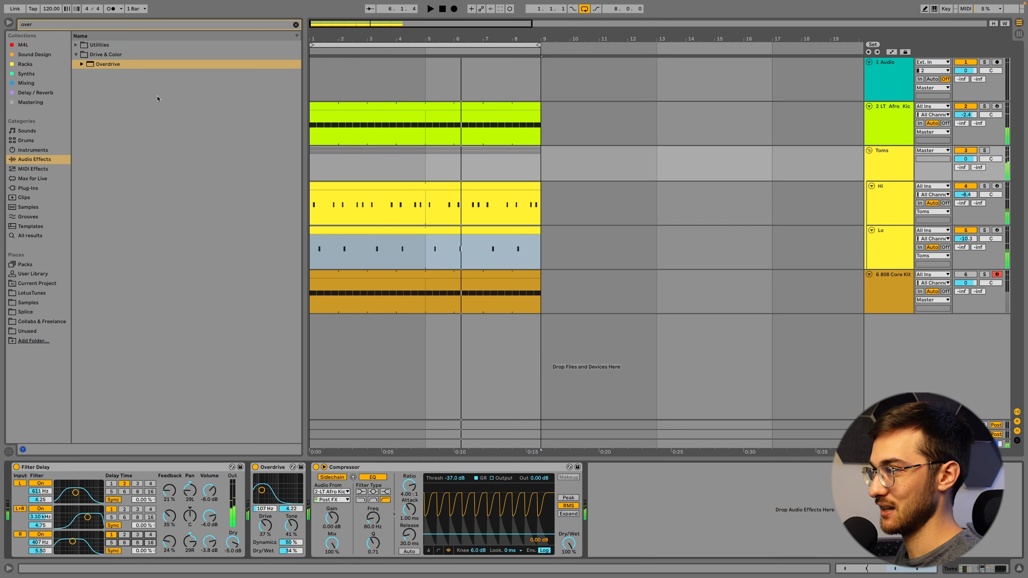
pyautogui.click(116, 466)
pyautogui.hotkey('ctrl', 'd')
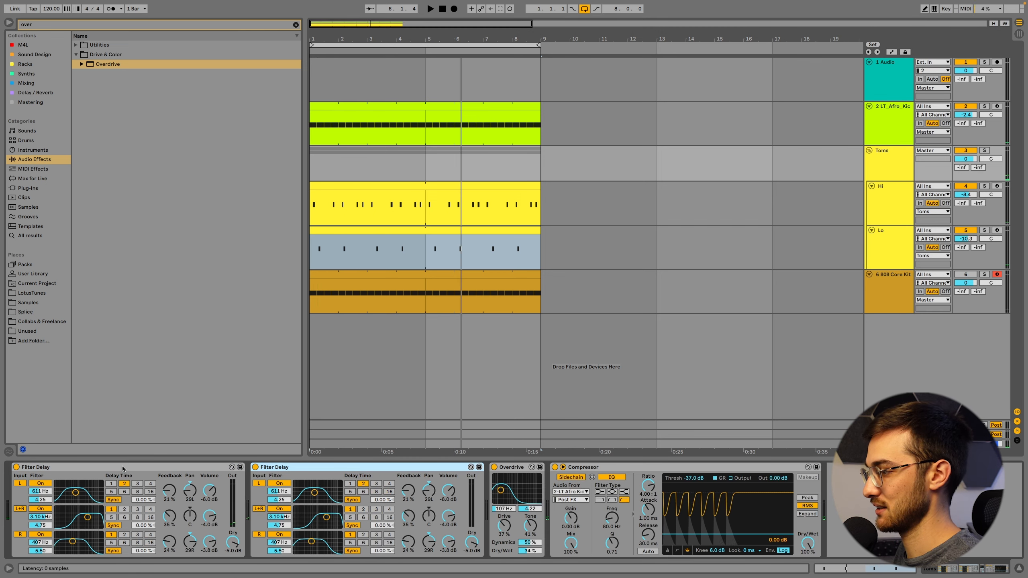
pyautogui.press('space')
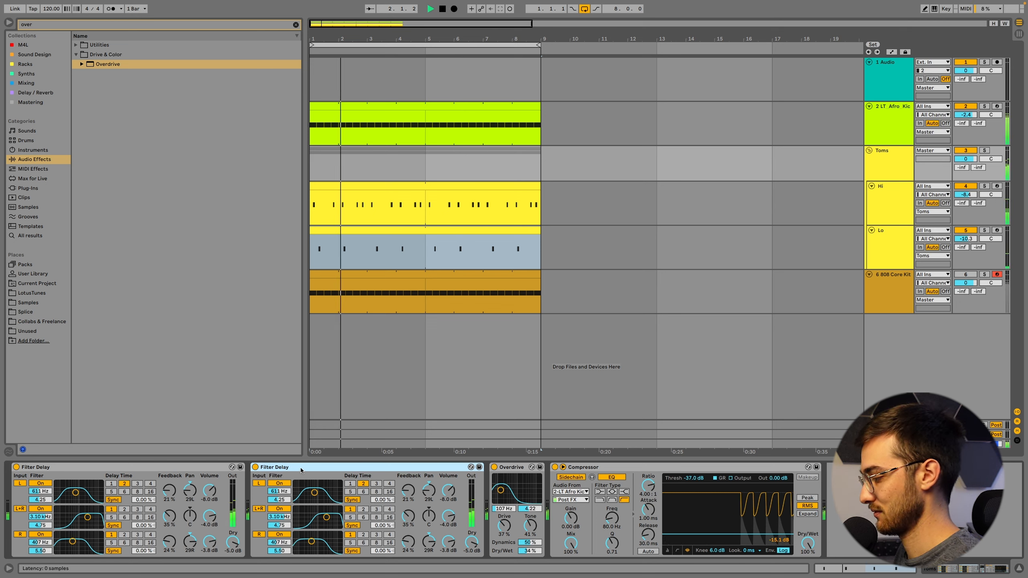
pyautogui.press('Delete')
pyautogui.press('space')
# - Search the Delay / Reverb collection for "delay" and add Delay between Filter Delay and Overdrive on the Toms group
pyautogui.click(53, 27)
pyautogui.write('d')
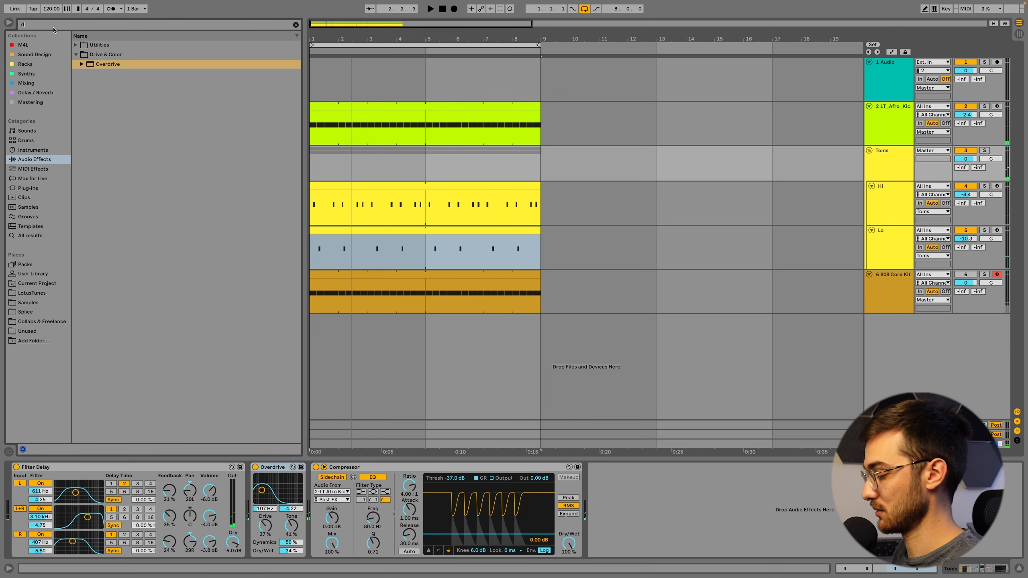
pyautogui.write('elay')
pyautogui.click(51, 82)
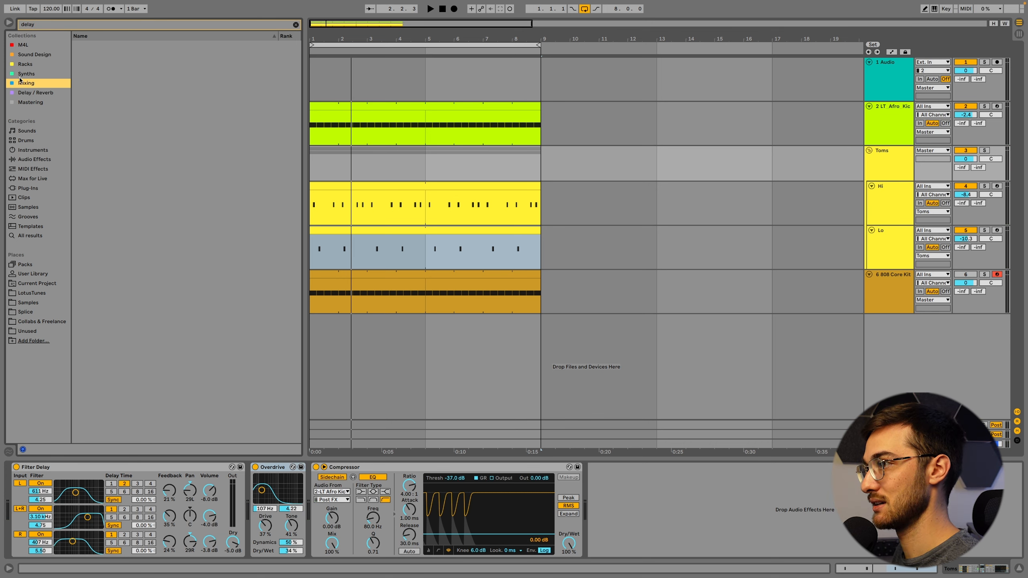
pyautogui.click(36, 92)
pyautogui.moveTo(97, 73); pyautogui.dragTo(238, 514)
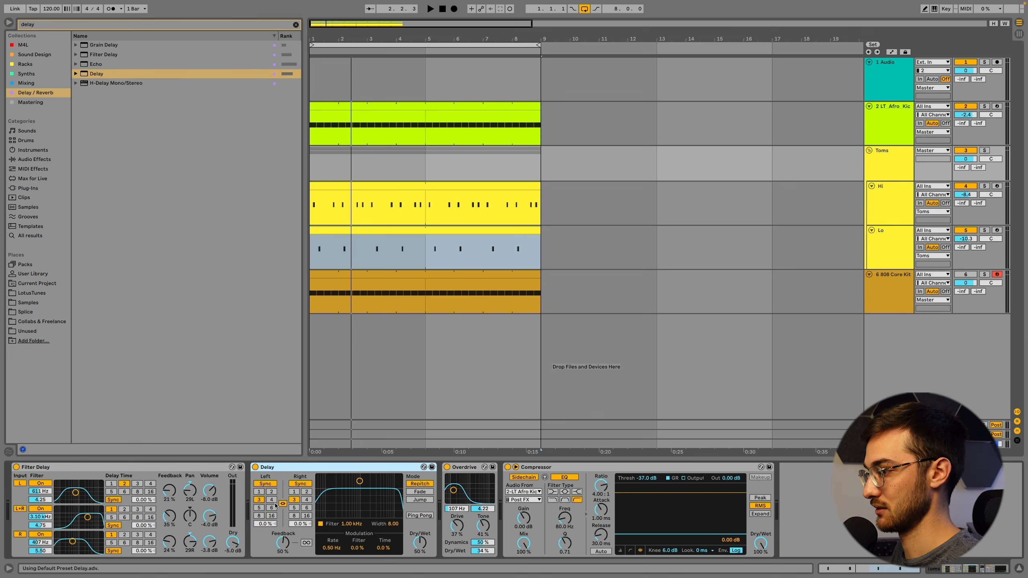
# - Try the Delay with a 1.18 kHz filter, 4.86 width and Ping Pong enabled, and delete it from the Toms group
pyautogui.moveTo(373, 496); pyautogui.dragTo(376, 510)
pyautogui.press('space')
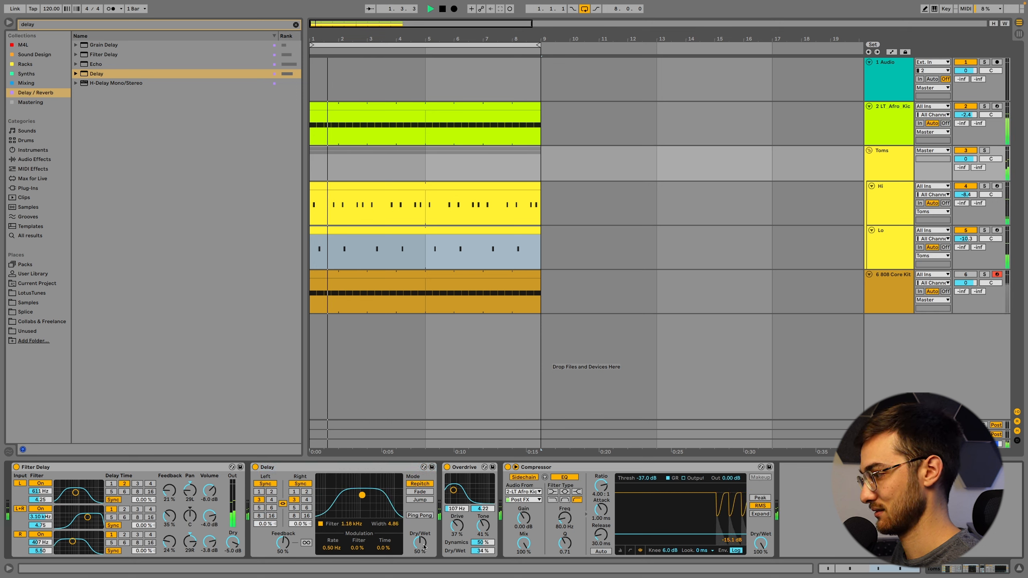
pyautogui.click(420, 515)
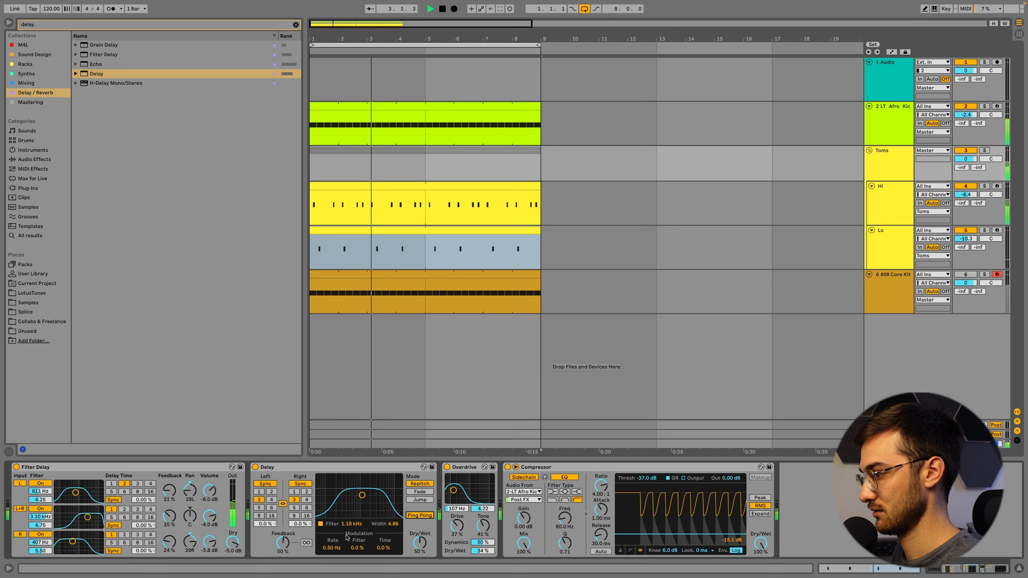
pyautogui.click(302, 468)
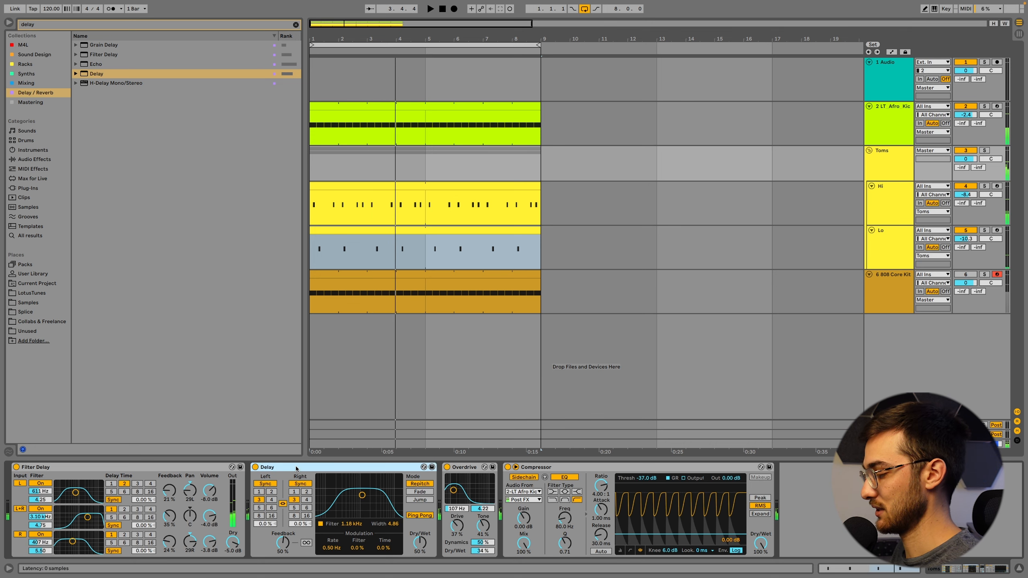
pyautogui.press('Delete')
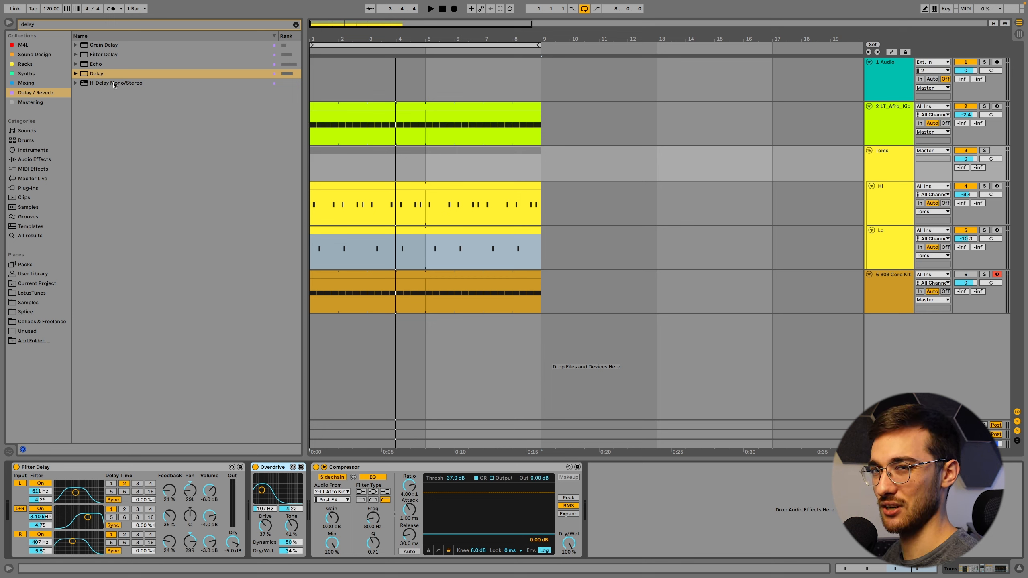
# - Search the Mixing collection for "eq" and add EQ Eight after the Compressor on the Toms group
pyautogui.press('space')
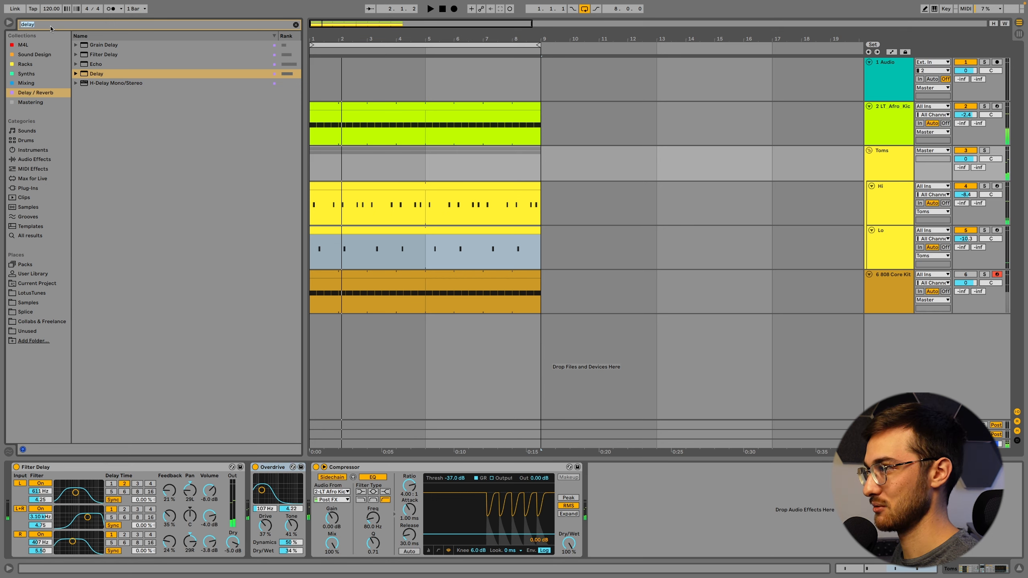
pyautogui.hotkey('ctrl', 'f')
pyautogui.write('eq')
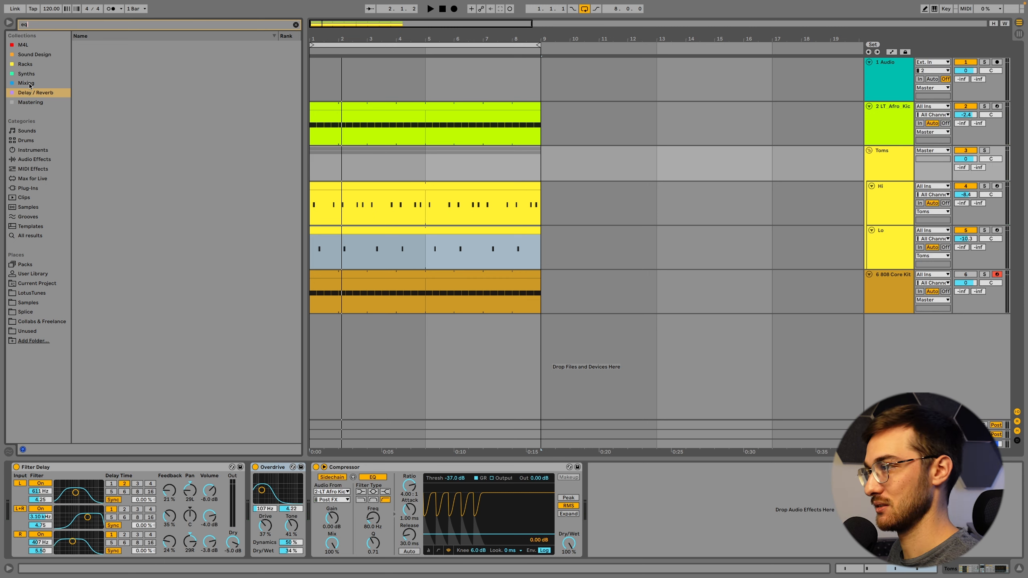
pyautogui.click(44, 82)
pyautogui.doubleClick(110, 47)
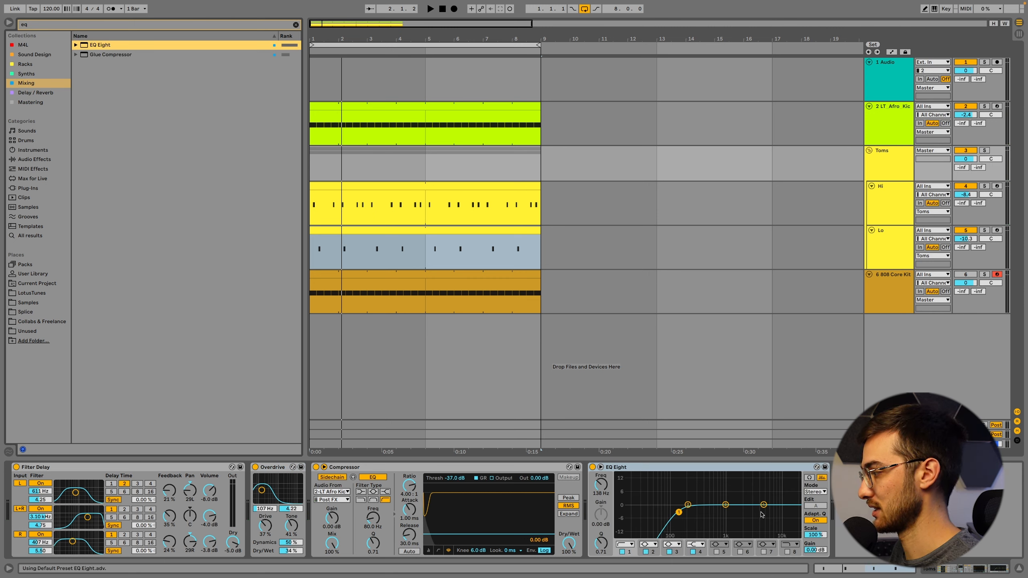
# - Move the Toms EQ Eight's low cut to the bottom of the spectrum and set its high shelf to about 1.28 kHz at -6.82 dB
pyautogui.moveTo(751, 518); pyautogui.dragTo(748, 521)
pyautogui.moveTo(678, 512); pyautogui.dragTo(617, 511)
pyautogui.press('space')
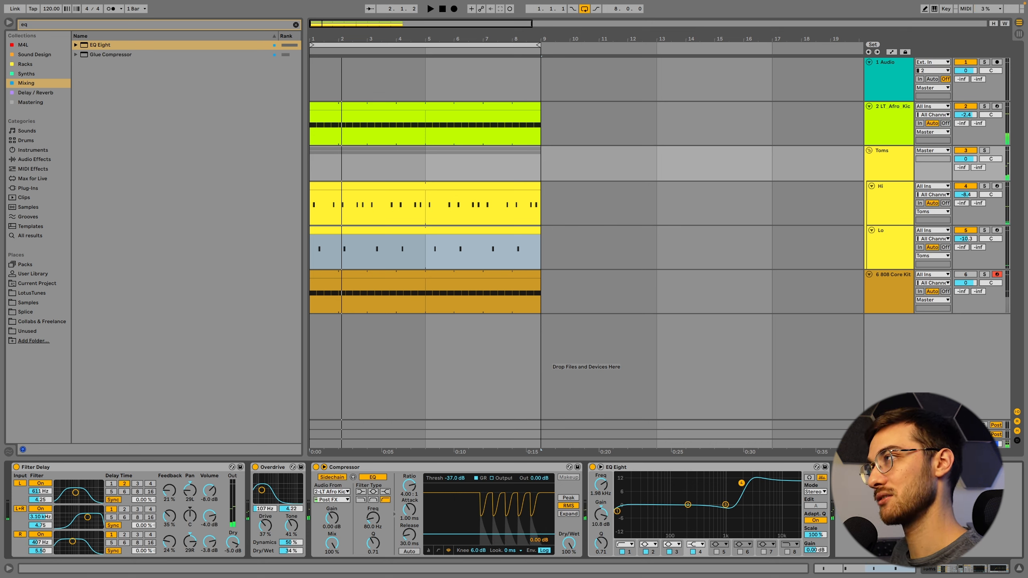
pyautogui.moveTo(748, 521)
pyautogui.mouseDown()
pyautogui.moveTo(741, 483)
pyautogui.moveTo(730, 519)
pyautogui.mouseUp()
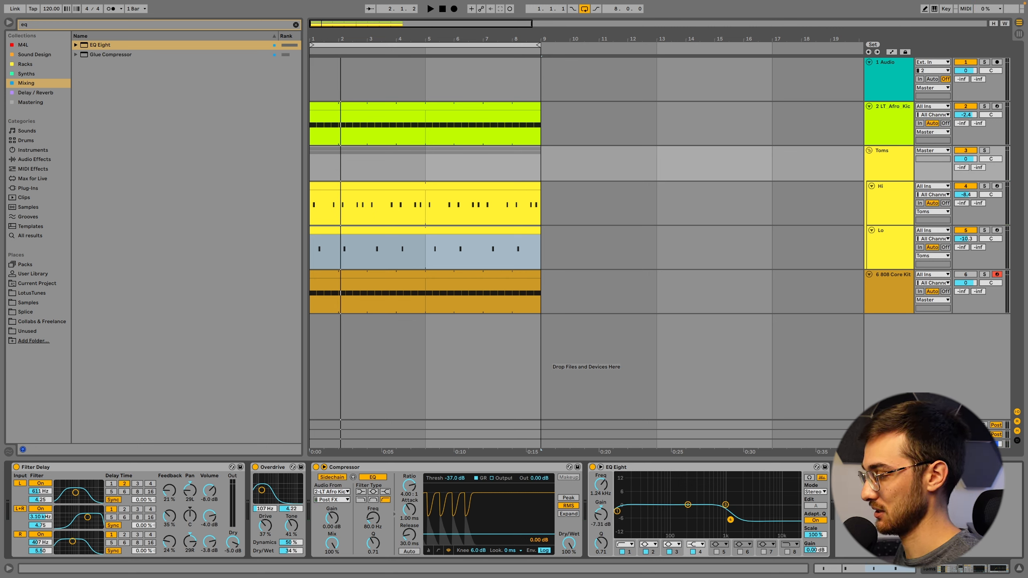
pyautogui.press('space')
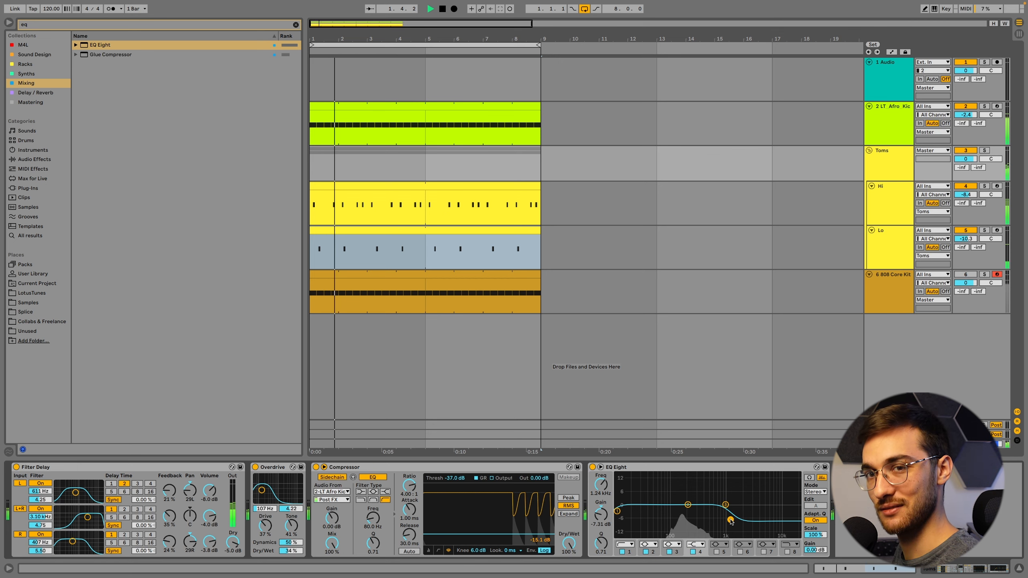
pyautogui.moveTo(730, 520); pyautogui.dragTo(731, 519)
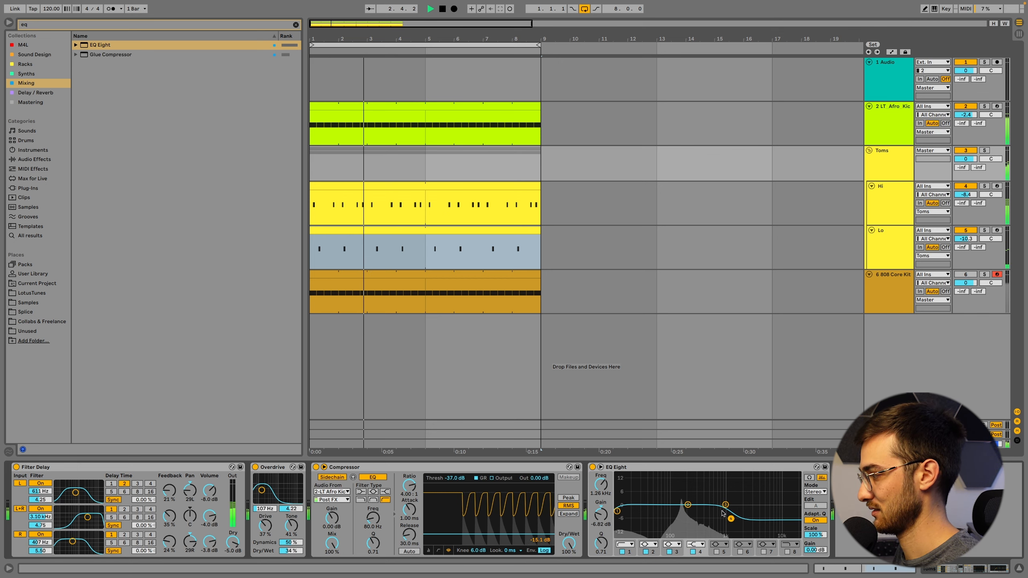
# - Shift the second and fourth C3 notes in the Lo clip two sixteenths later, to 2.2.2 and 4.2.2, and play the groove
pyautogui.doubleClick(346, 239)
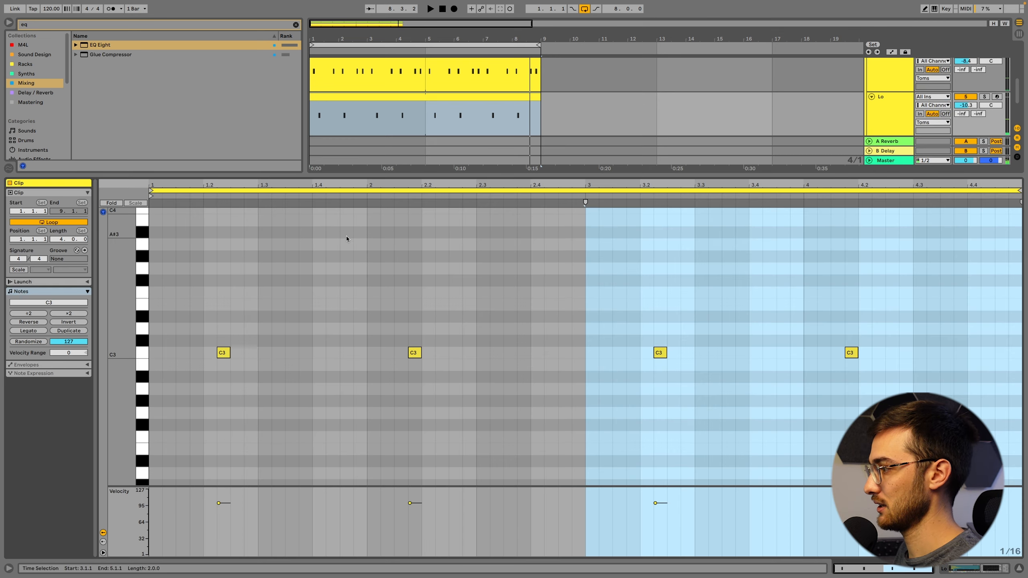
pyautogui.click(414, 352)
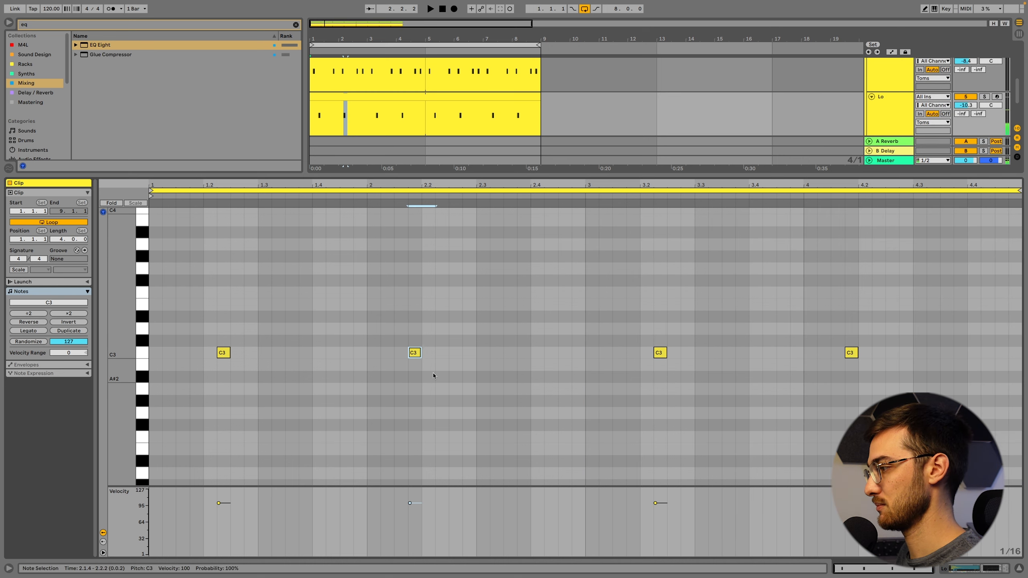
pyautogui.press('Right')
pyautogui.press('Right')
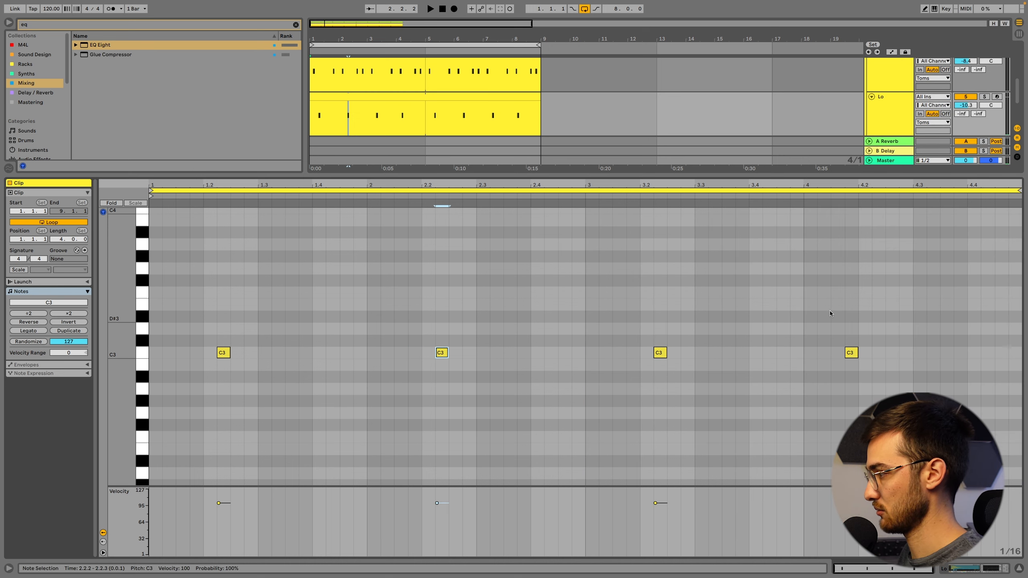
pyautogui.moveTo(822, 309); pyautogui.dragTo(883, 402)
pyautogui.press('Right')
pyautogui.press('Right')
pyautogui.press('space')
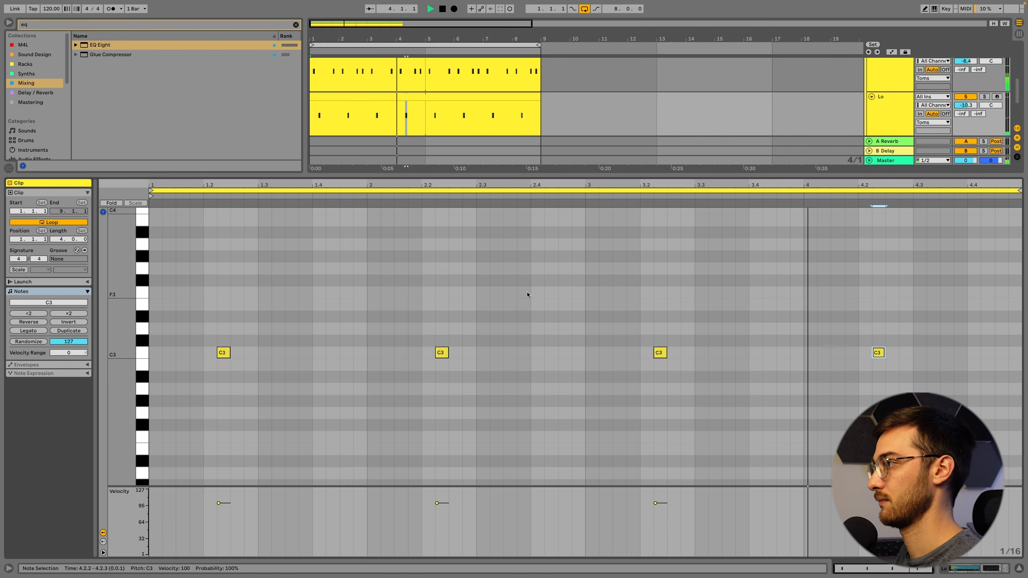
pyautogui.press('space')
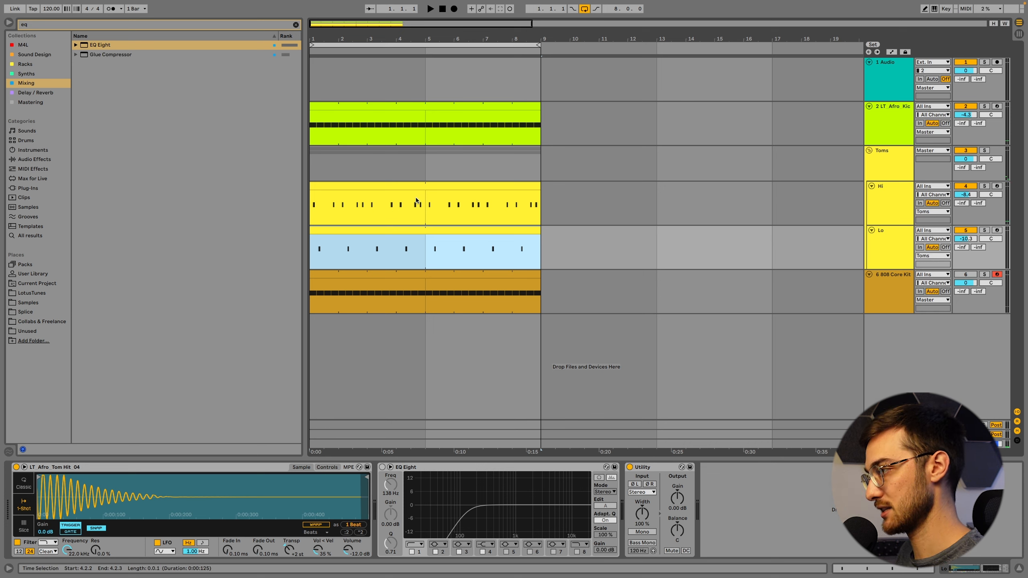
# - Add a MIDI track below the Lo track, place it in its own group, and name the track Shaker Tight
pyautogui.click(413, 187)
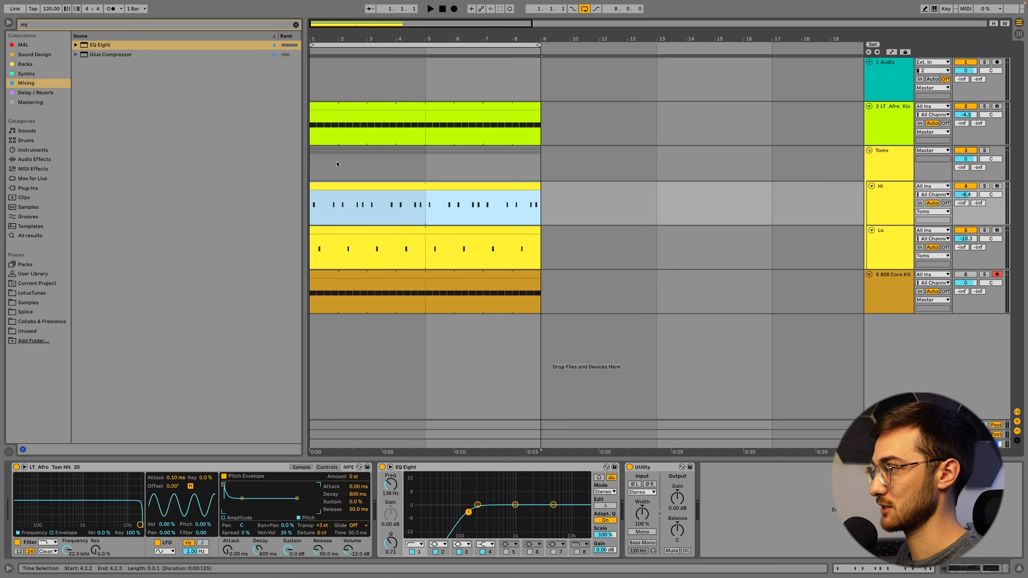
pyautogui.click(324, 161)
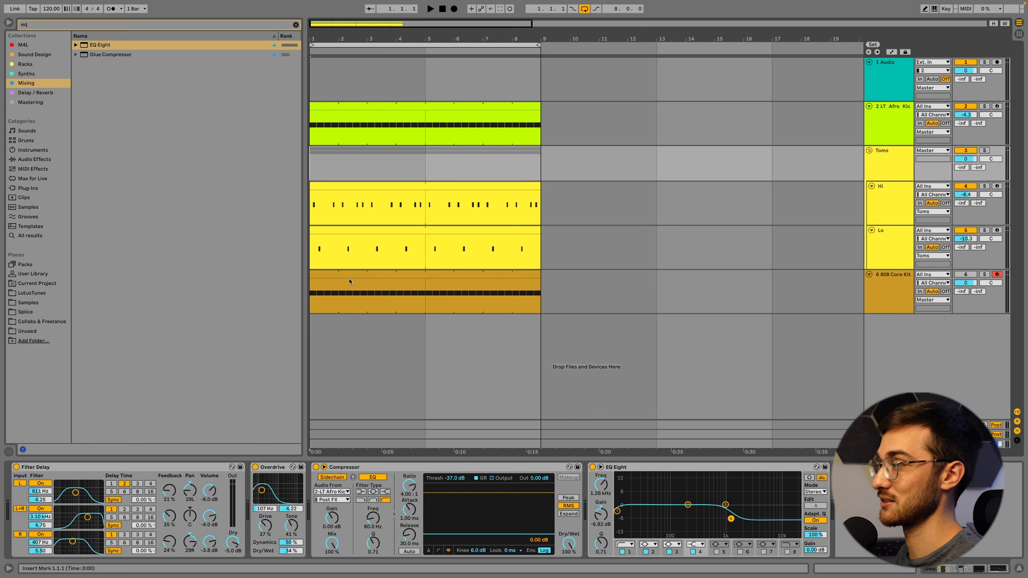
pyautogui.press('Escape')
pyautogui.click(890, 156)
pyautogui.press('super+shift+t')
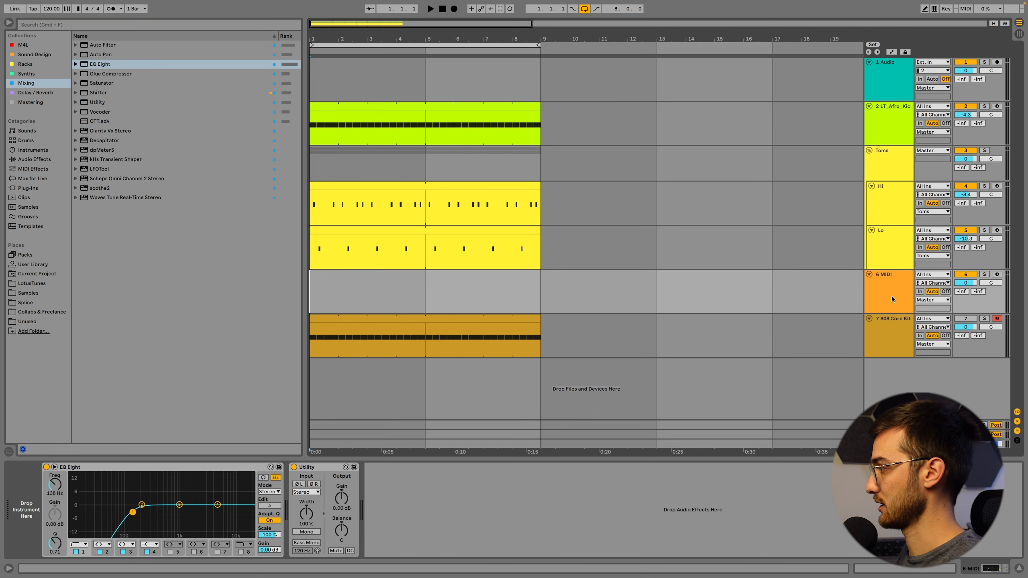
pyautogui.press('super+g')
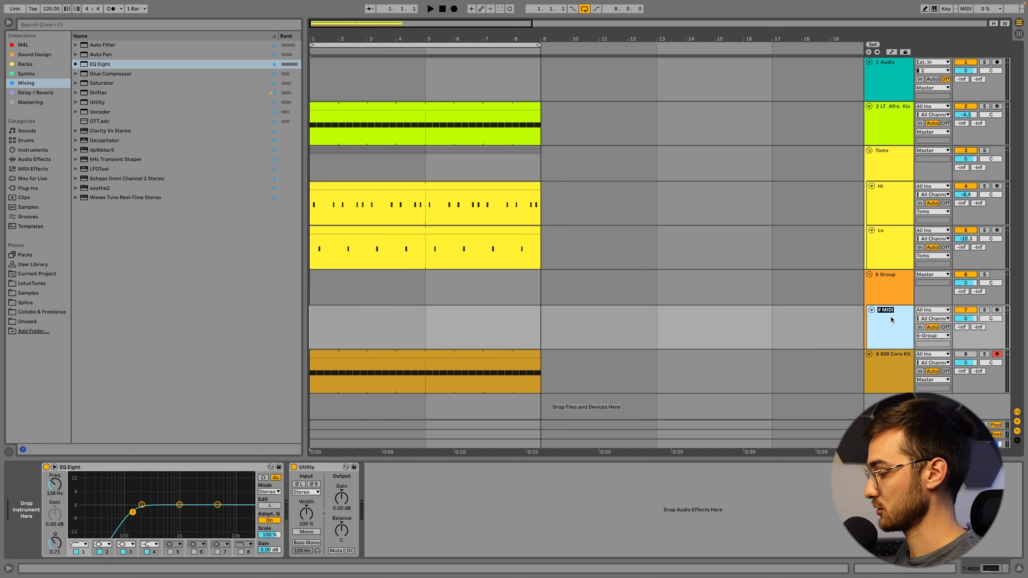
pyautogui.write('Shaker Ti')
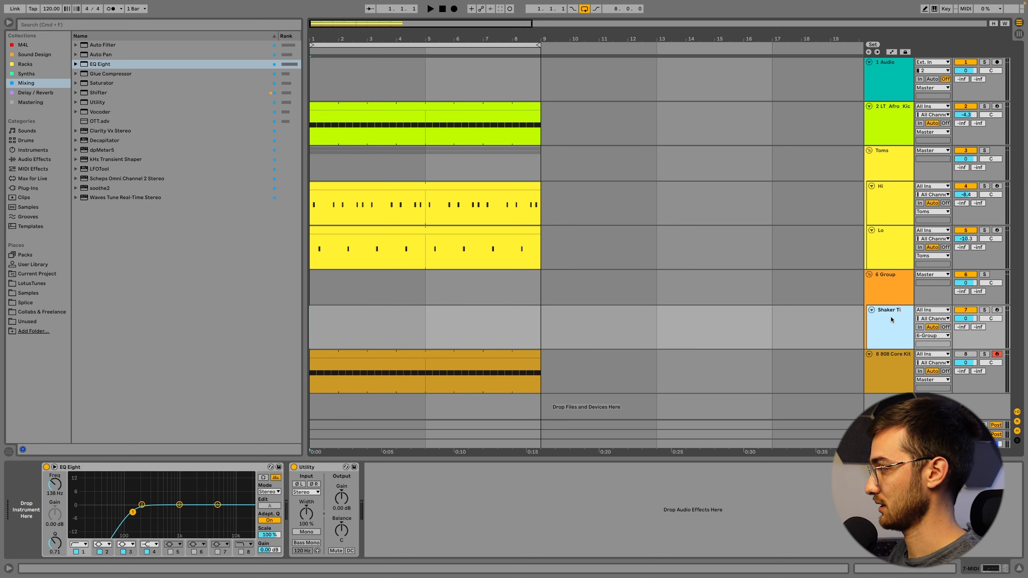
pyautogui.write('ght')
# - Rename the new group Shakers and select the Shaker Tight track inside it
pyautogui.click(884, 298)
pyautogui.press('super+r')
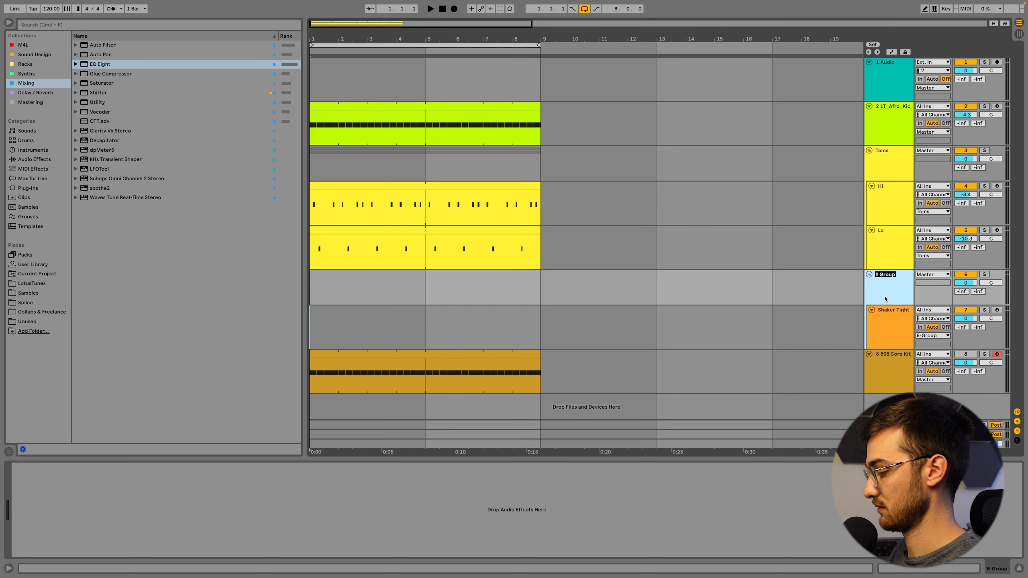
pyautogui.write('Sha')
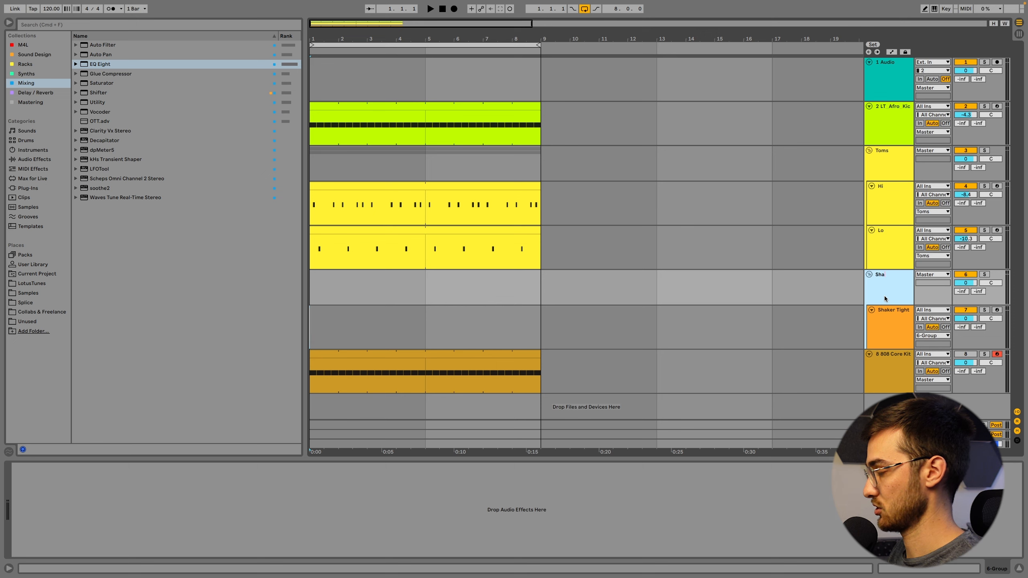
pyautogui.write('kers')
pyautogui.press('Return')
pyautogui.click(881, 320)
pyautogui.click(312, 326)
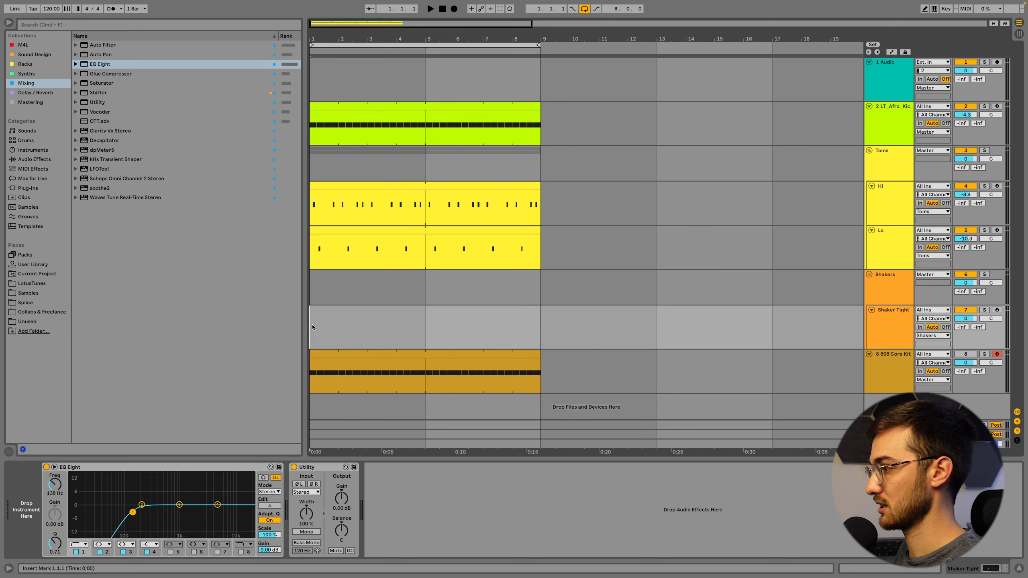
pyautogui.click(891, 319)
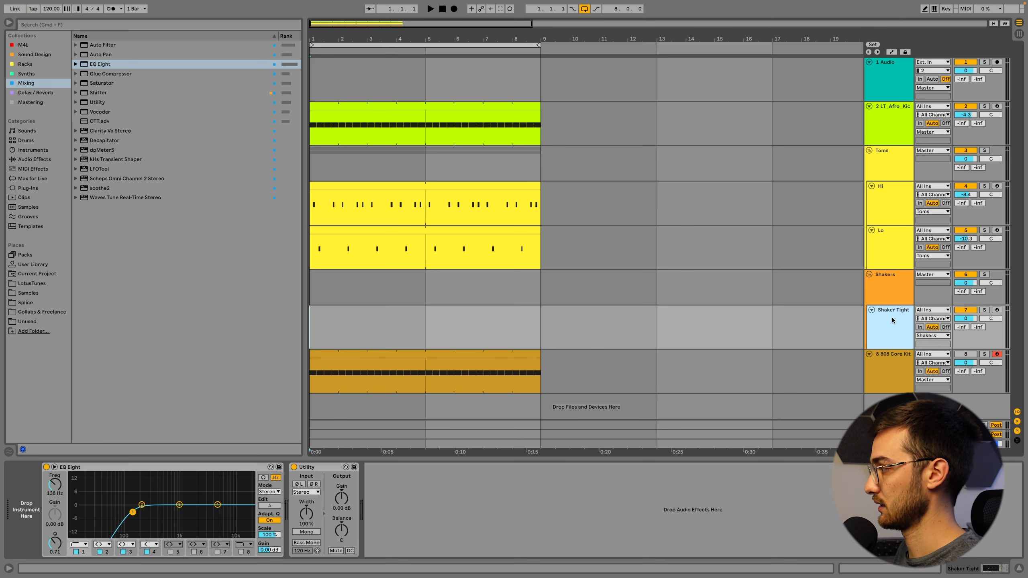
# - Open the one-shot Shakers samples in the LotusTunes folder and audition LT Afro Shaker 06, 07 and 08
pyautogui.click(36, 284)
pyautogui.click(101, 143)
pyautogui.click(101, 178)
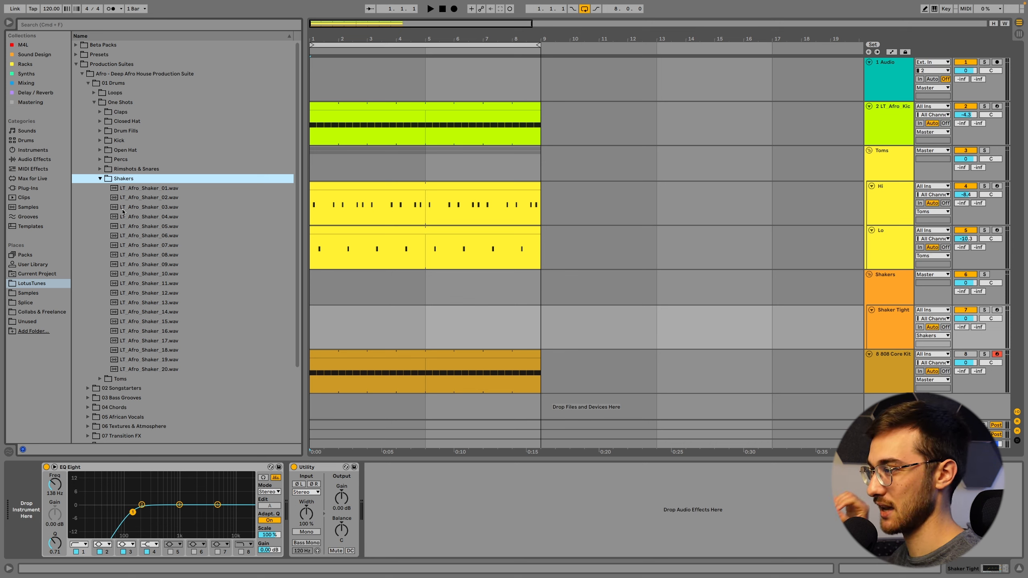
pyautogui.click(155, 235)
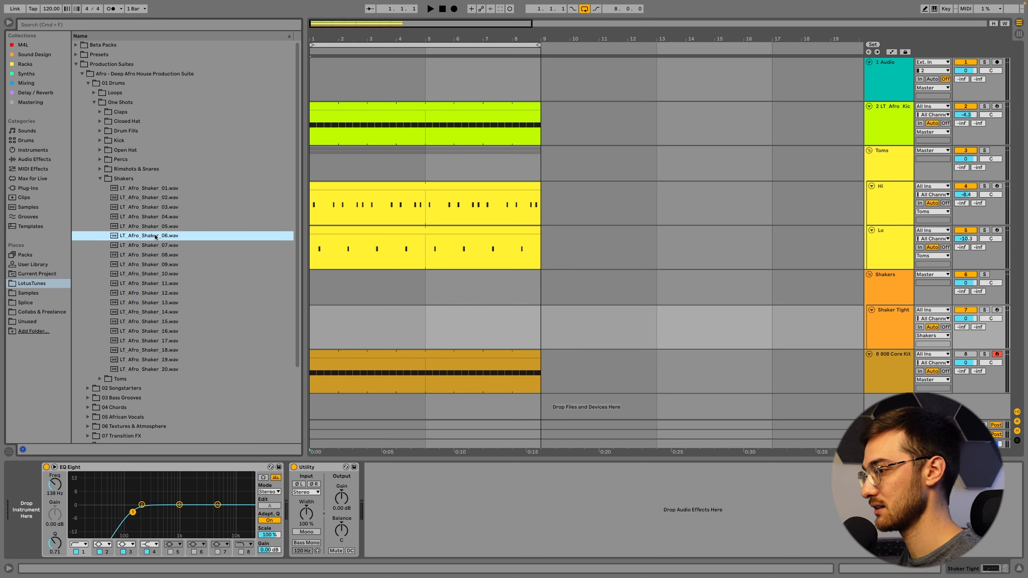
pyautogui.click(154, 245)
pyautogui.click(154, 255)
# - Load LT Afro Shaker 08 as the instrument on the Shaker Tight track and set its Simpler to Classic mode
pyautogui.moveTo(153, 259); pyautogui.dragTo(37, 509)
pyautogui.click(24, 505)
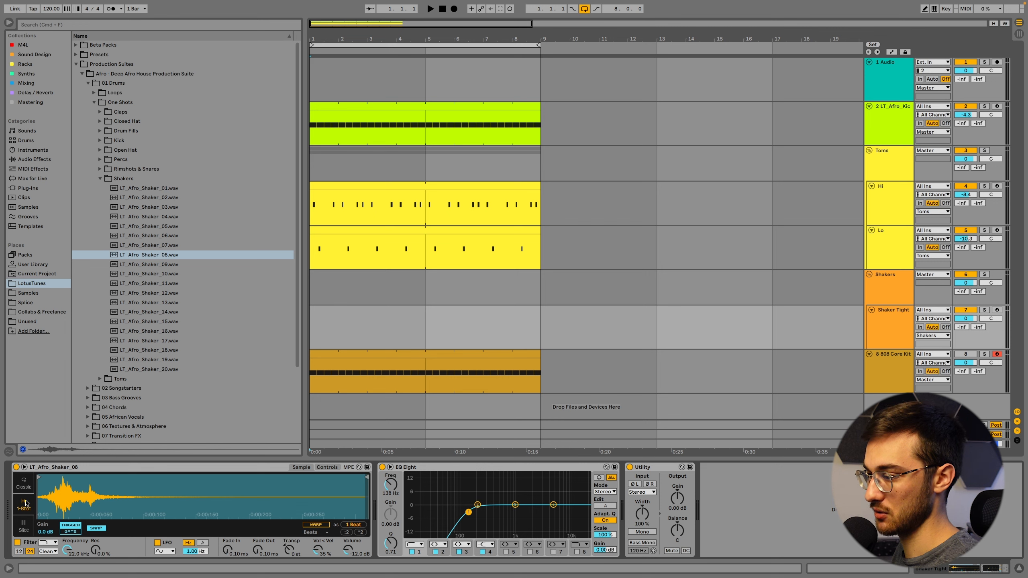
pyautogui.click(24, 484)
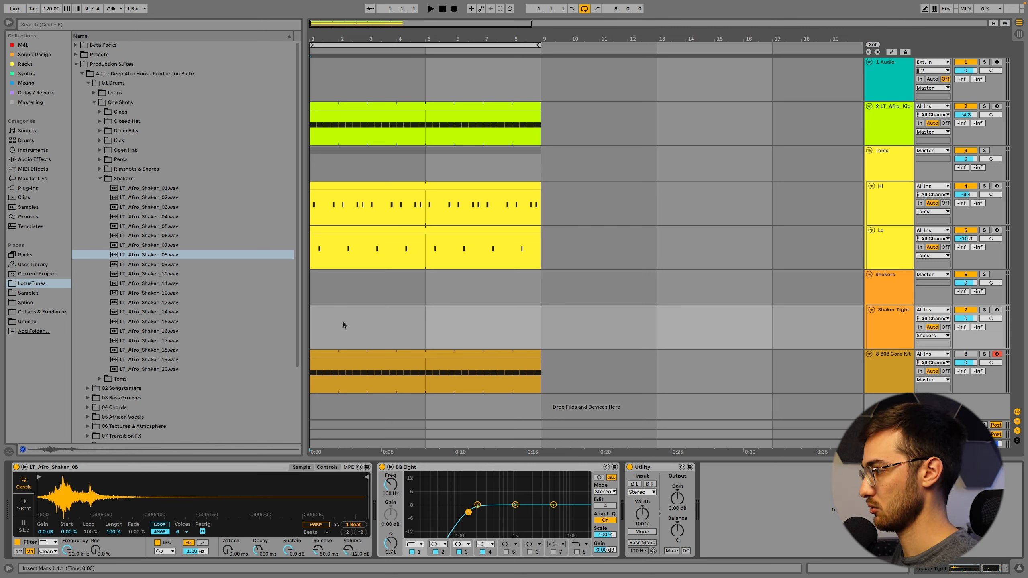
# - Create an eight-bar MIDI clip on Shaker Tight and enter four sixteenth C3 notes across its first beat
pyautogui.moveTo(525, 326); pyautogui.dragTo(312, 323)
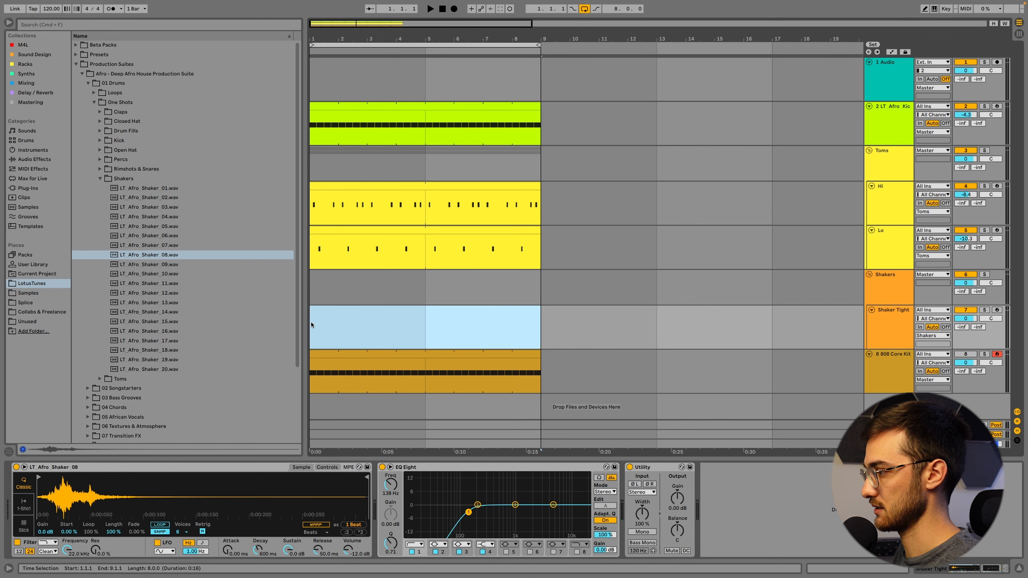
pyautogui.press('super+shift+m')
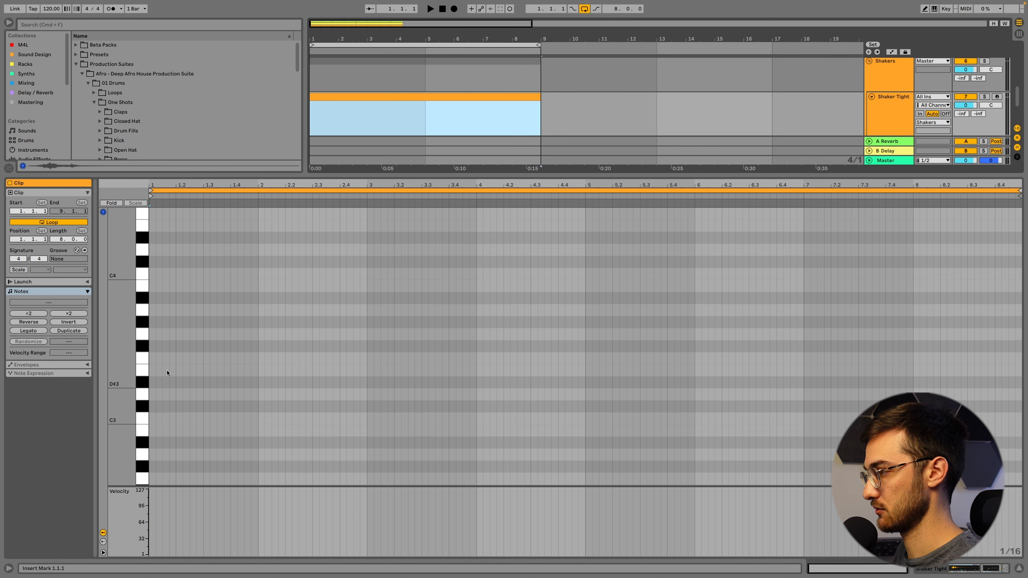
pyautogui.moveTo(163, 184); pyautogui.dragTo(164, 215)
pyautogui.rightClick(247, 248)
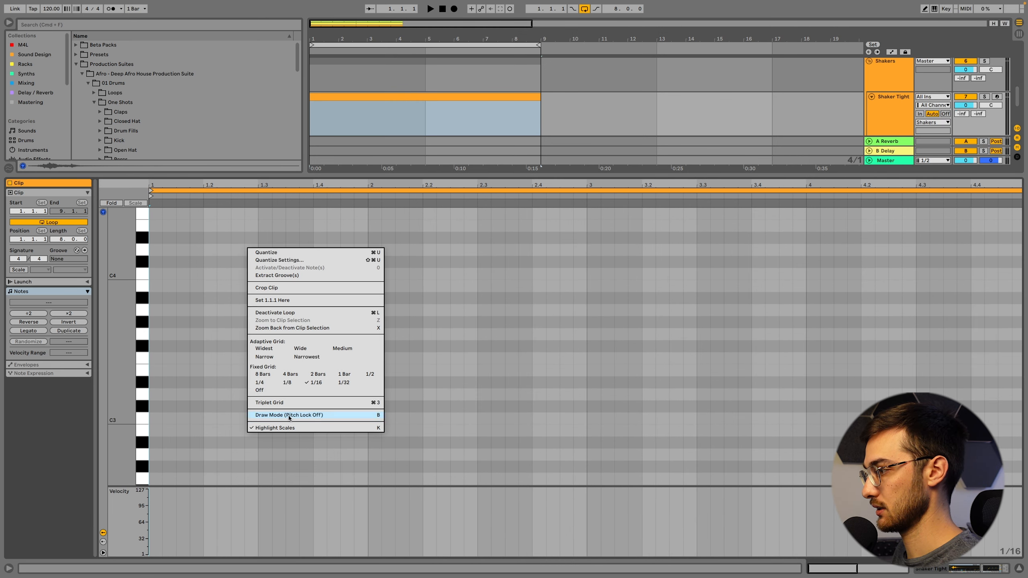
pyautogui.click(177, 416)
pyautogui.doubleClick(154, 418)
pyautogui.doubleClick(169, 418)
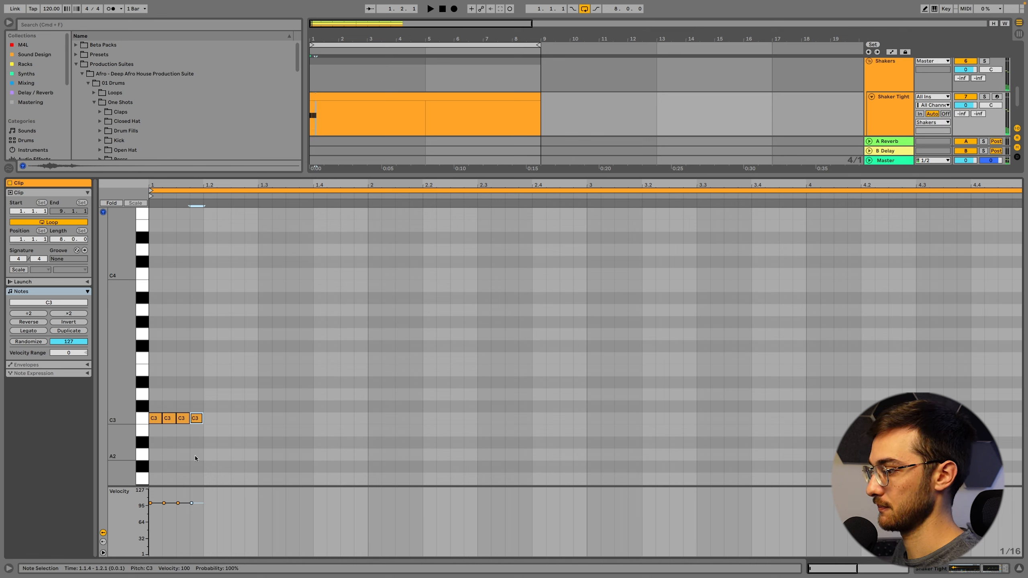
# - Duplicate the four C3 notes until continuous sixteenths fill the first two bars of the Shaker Tight clip
pyautogui.moveTo(199, 486); pyautogui.dragTo(200, 478)
pyautogui.moveTo(202, 443); pyautogui.dragTo(136, 389)
pyautogui.press('super+d')
pyautogui.press('super+d')
pyautogui.press('super+d')
pyautogui.press('super+d')
pyautogui.press('super+d')
pyautogui.press('super+d')
pyautogui.press('super+d')
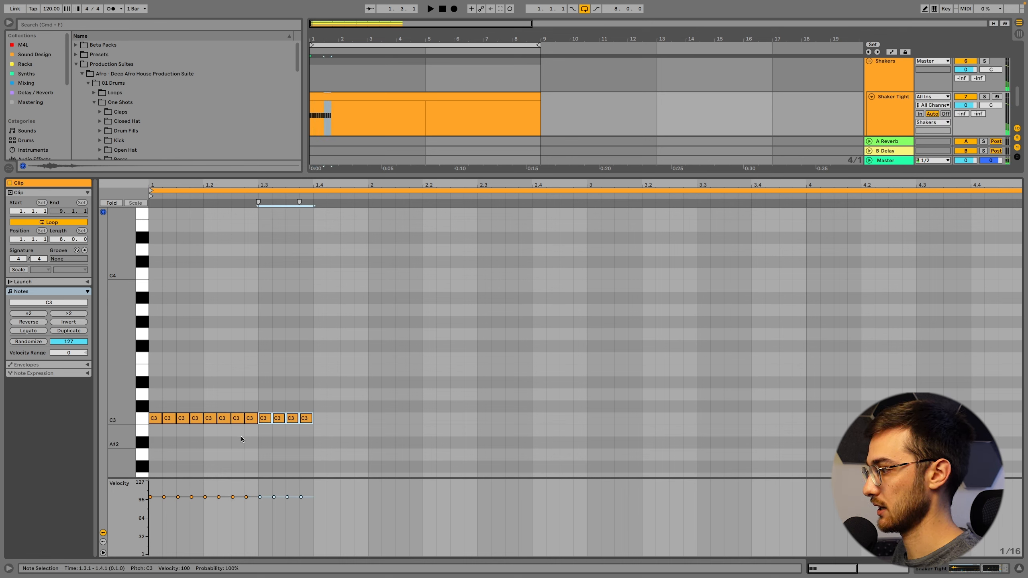
# - Enlarge the velocity lane and vary the first five shaker notes to velocities of about 35, 124, 79, 110 and 63
pyautogui.moveTo(585, 436); pyautogui.dragTo(146, 313)
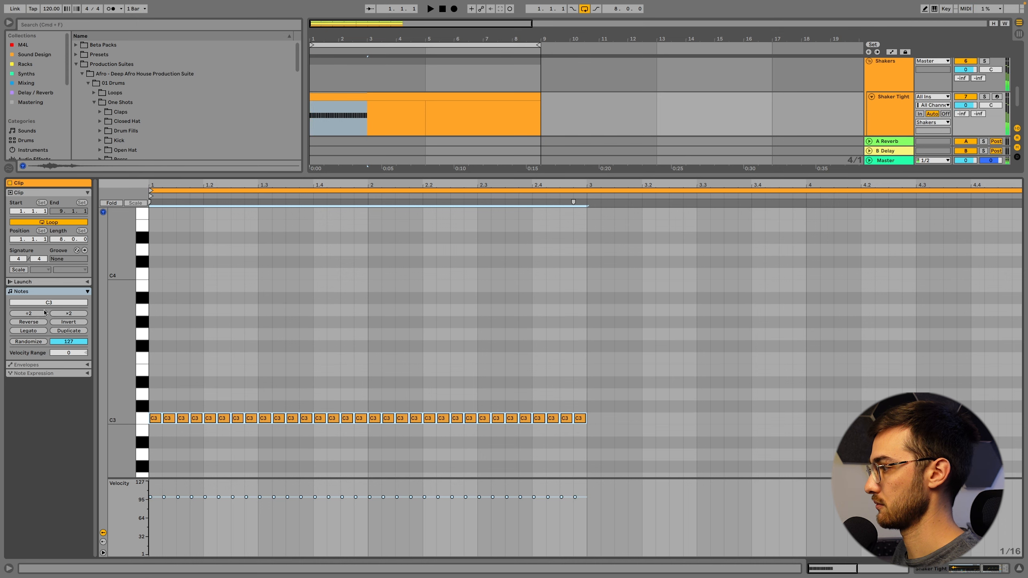
pyautogui.moveTo(566, 185); pyautogui.dragTo(472, 179)
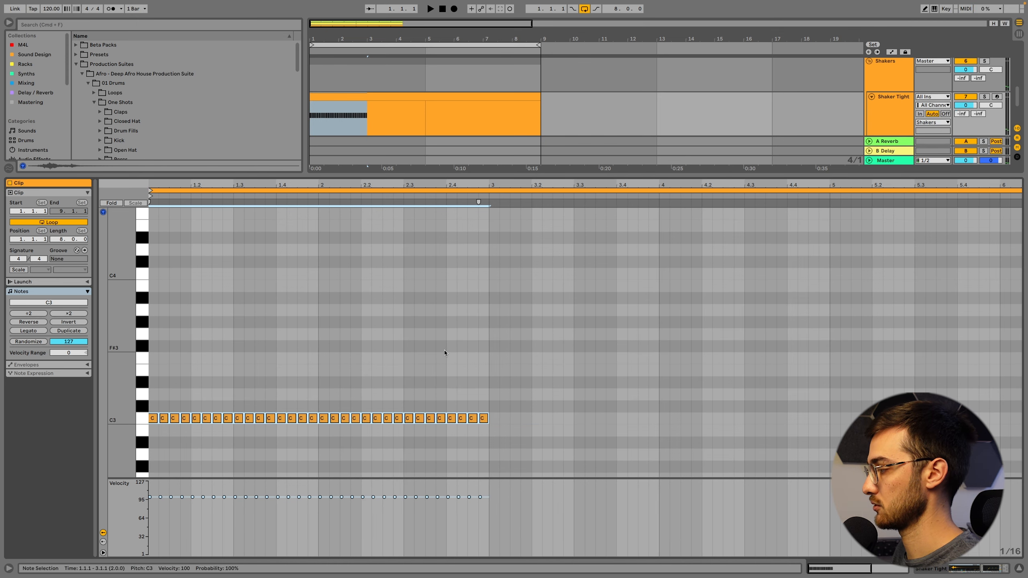
pyautogui.click(444, 350)
pyautogui.moveTo(167, 478); pyautogui.dragTo(170, 362)
pyautogui.scroll(-4, 188, 339)
pyautogui.moveTo(150, 406)
pyautogui.mouseDown()
pyautogui.moveTo(161, 369)
pyautogui.moveTo(171, 407)
pyautogui.mouseUp()
pyautogui.moveTo(150, 483); pyautogui.dragTo(150, 501)
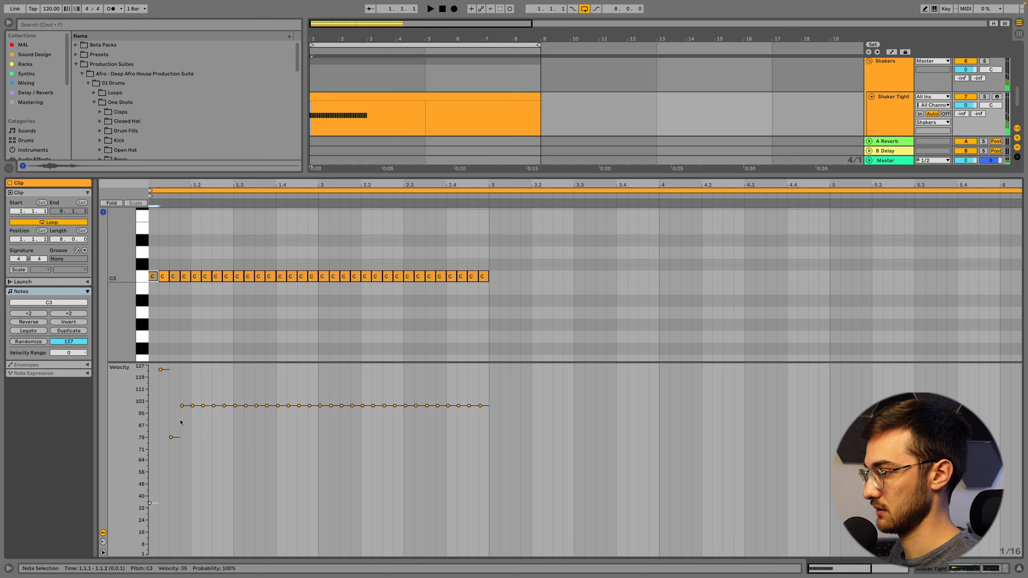
pyautogui.moveTo(181, 405); pyautogui.dragTo(181, 391)
pyautogui.moveTo(192, 405)
pyautogui.mouseDown()
pyautogui.moveTo(192, 422)
pyautogui.moveTo(202, 373)
pyautogui.moveTo(101, 544)
pyautogui.mouseUp()
pyautogui.click(203, 406)
# - Try duplicating the first velocity-varied shaker notes along the clip, and undo the duplicates
pyautogui.press('super+d')
pyautogui.press('super+d')
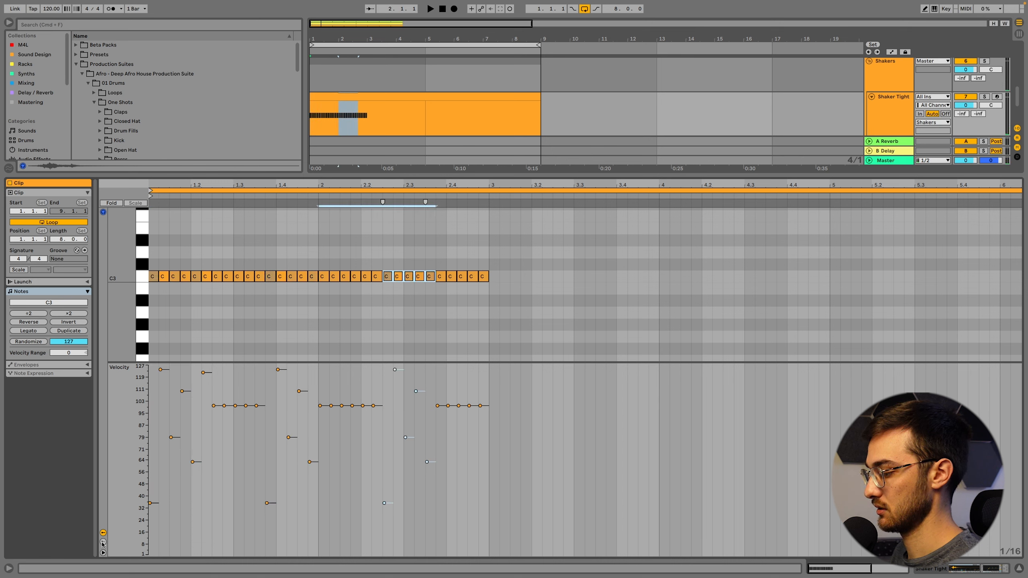
pyautogui.press('super+z')
pyautogui.press('super+z')
pyautogui.press('super+z')
# - Vary the velocities of the remaining shaker notes up to the end of bar 2, alternating loud and soft between about 28 and 127
pyautogui.moveTo(208, 405)
pyautogui.mouseDown()
pyautogui.moveTo(213, 435)
pyautogui.moveTo(227, 394)
pyautogui.moveTo(238, 454)
pyautogui.mouseUp()
pyautogui.moveTo(249, 408); pyautogui.dragTo(256, 439)
pyautogui.moveTo(266, 405); pyautogui.dragTo(266, 461)
pyautogui.moveTo(277, 406)
pyautogui.mouseDown()
pyautogui.moveTo(278, 513)
pyautogui.moveTo(289, 393)
pyautogui.moveTo(303, 460)
pyautogui.mouseUp()
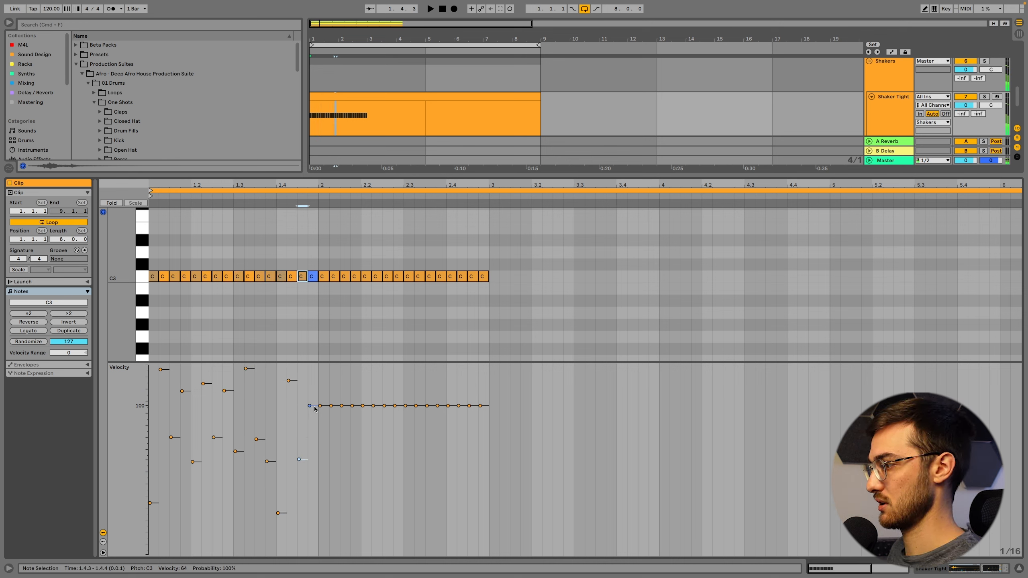
pyautogui.moveTo(315, 409); pyautogui.dragTo(314, 372)
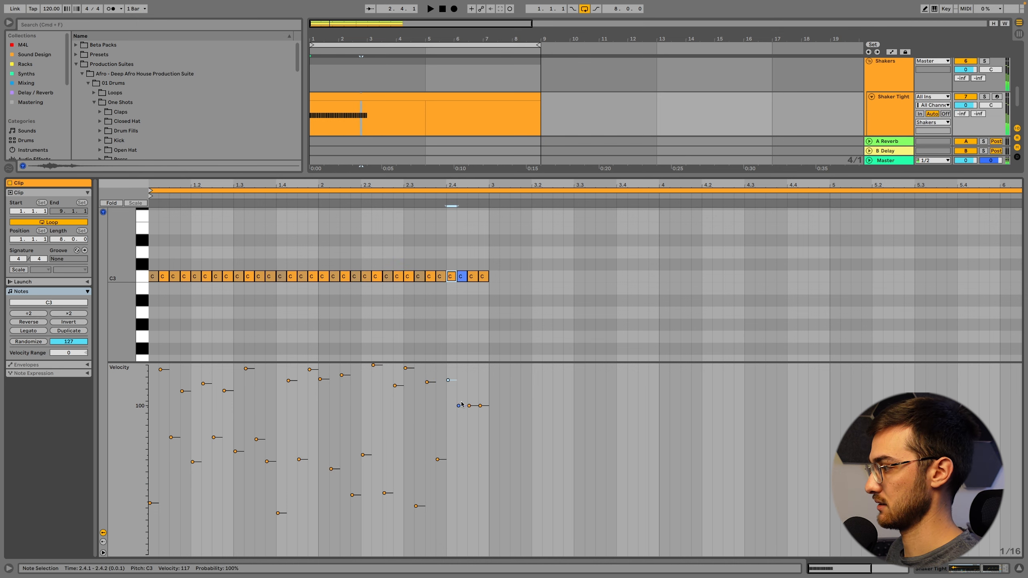
pyautogui.moveTo(460, 404); pyautogui.dragTo(460, 468)
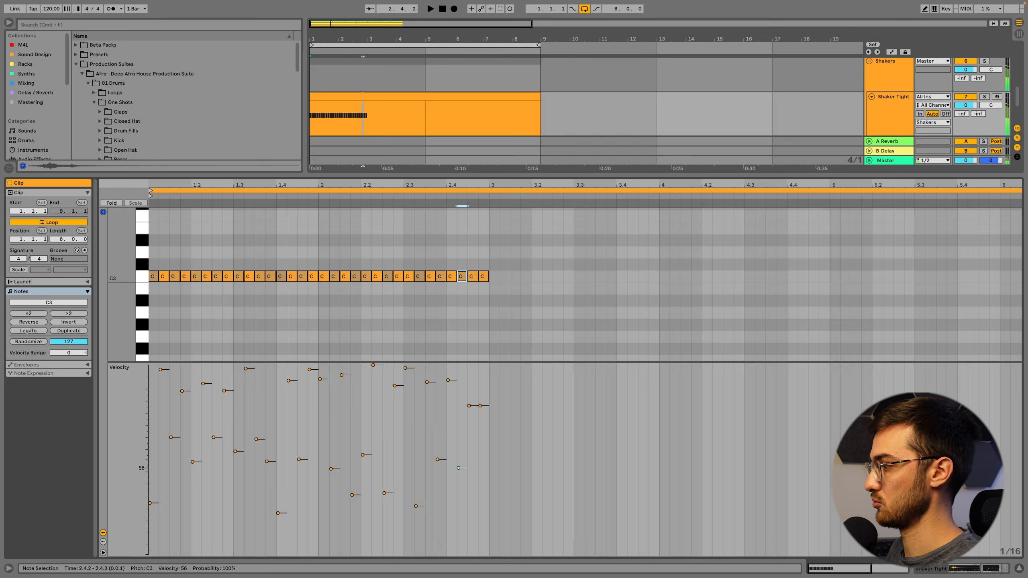
pyautogui.moveTo(469, 405); pyautogui.dragTo(469, 382)
pyautogui.moveTo(479, 405); pyautogui.dragTo(480, 428)
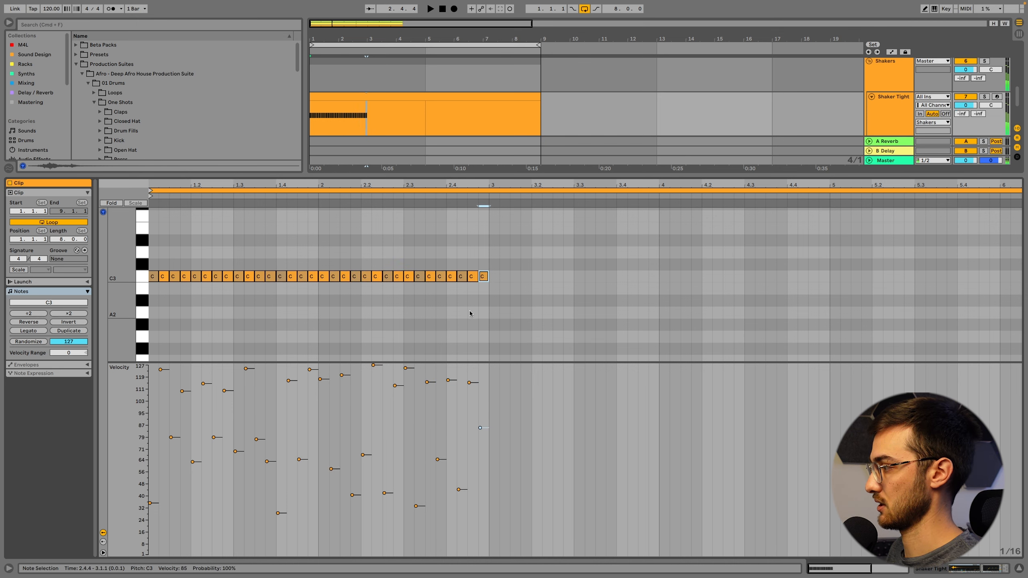
# - Duplicate the two-bar shaker pattern, loop the clip over four bars, and play it with the Shaker Tight volume at -11.6 dB
pyautogui.click(485, 302)
pyautogui.press('super+a')
pyautogui.press('super+d')
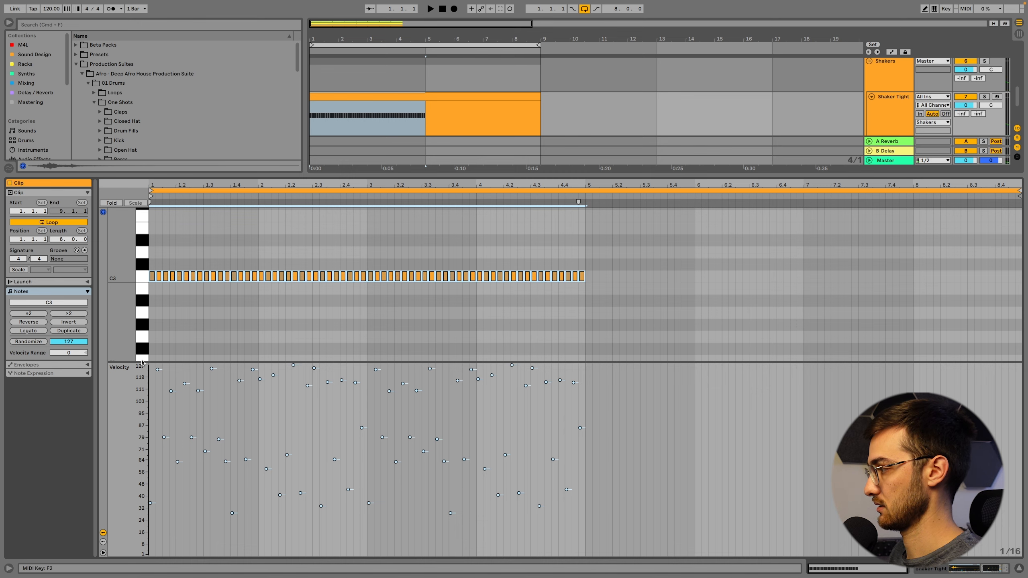
pyautogui.press('super+l')
pyautogui.press('space')
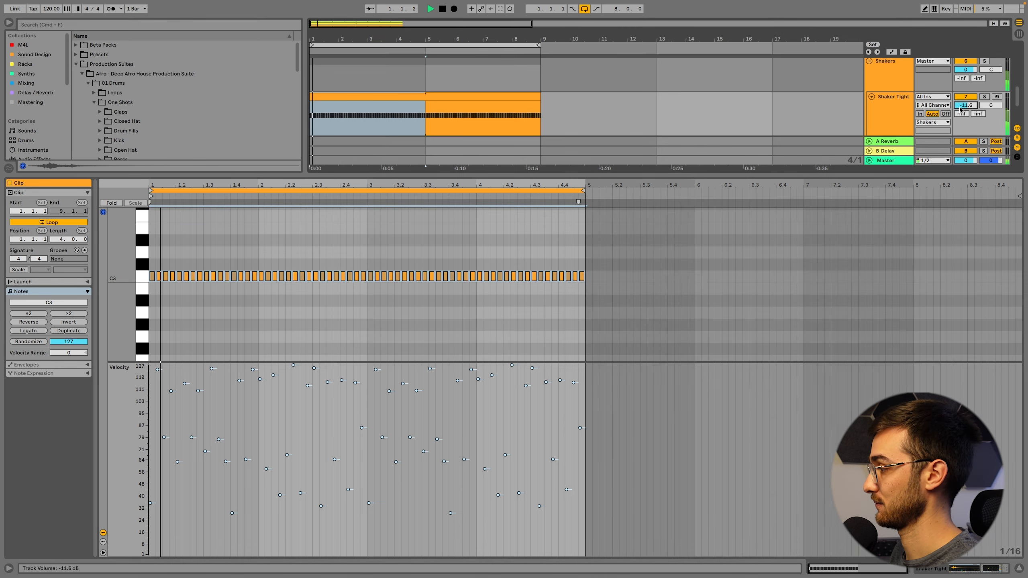
# - Play the groove with the shaker and reopen the Shaker Tight clip to examine its note velocities
pyautogui.doubleClick(891, 128)
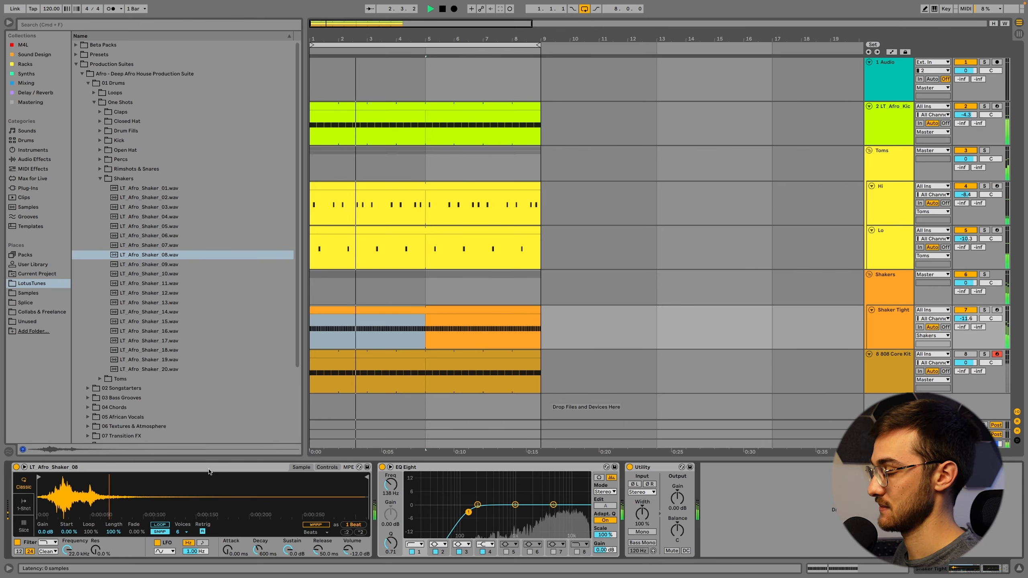
pyautogui.click(382, 308)
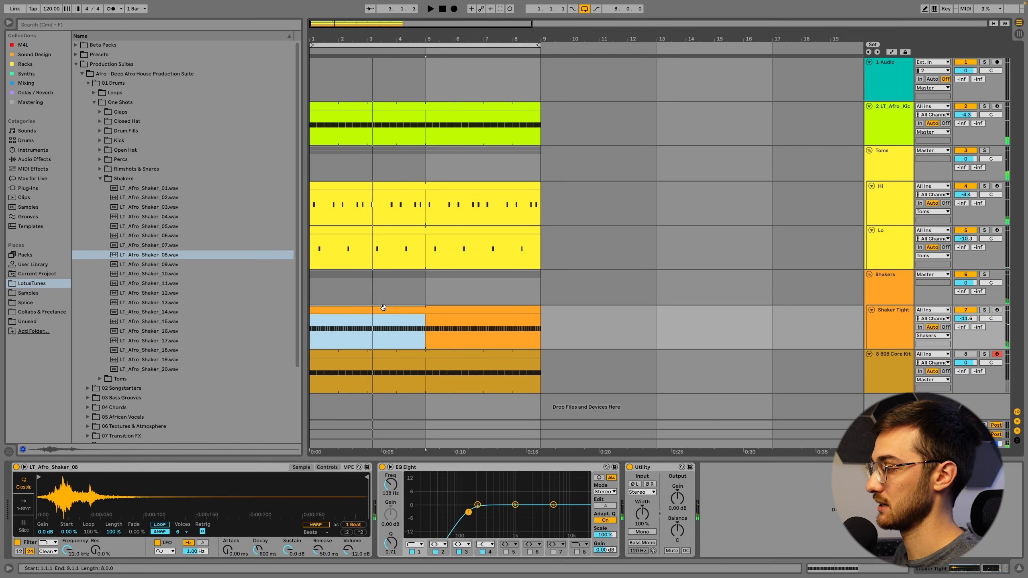
pyautogui.click(385, 309)
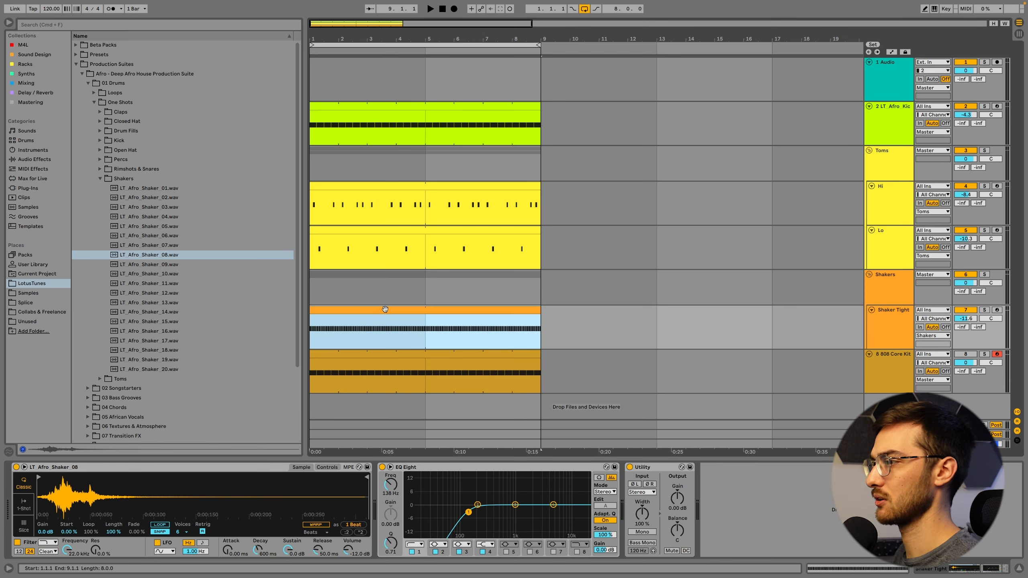
pyautogui.press('space')
pyautogui.doubleClick(385, 309)
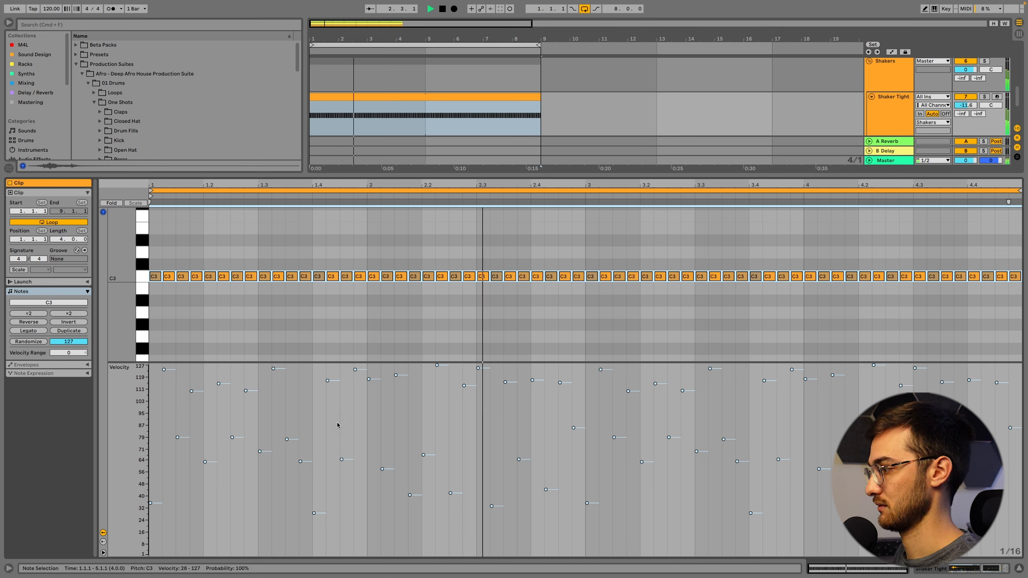
pyautogui.click(443, 438)
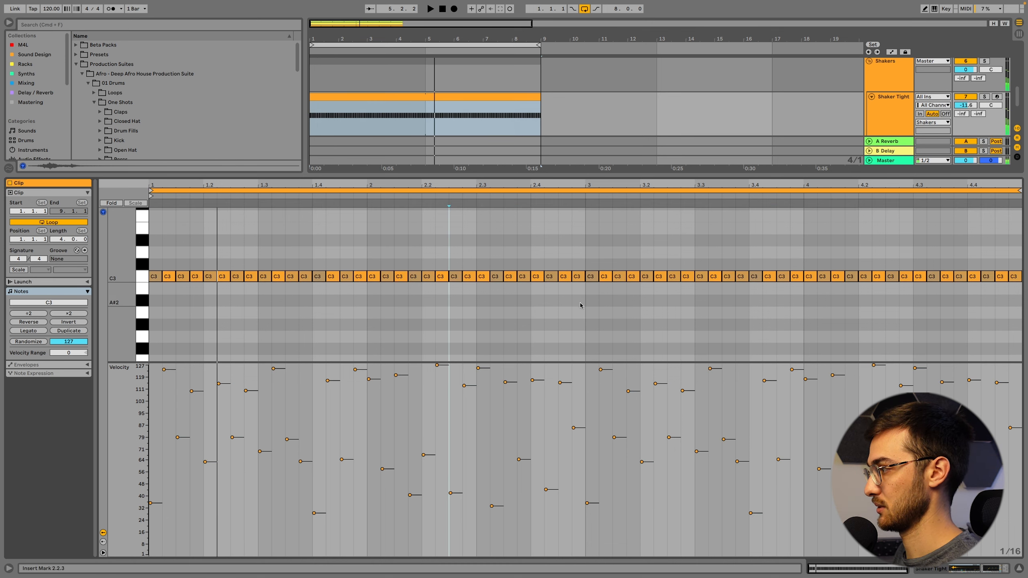
pyautogui.press('space')
# - Duplicate the first two bars of shaker notes over bars 3 and 4 and play the groove
pyautogui.moveTo(581, 303); pyautogui.dragTo(148, 216)
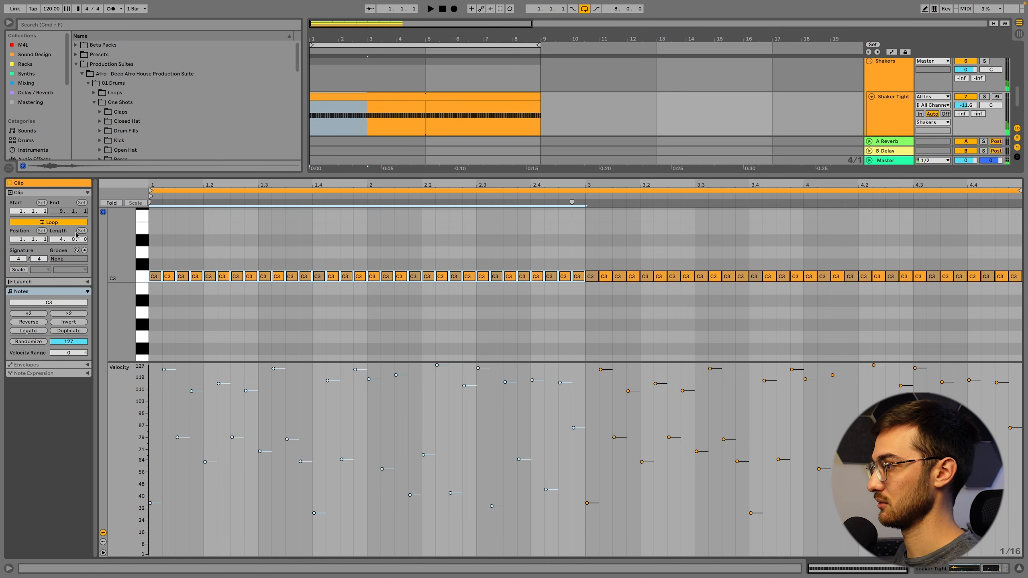
pyautogui.press('super+d')
pyautogui.press('space')
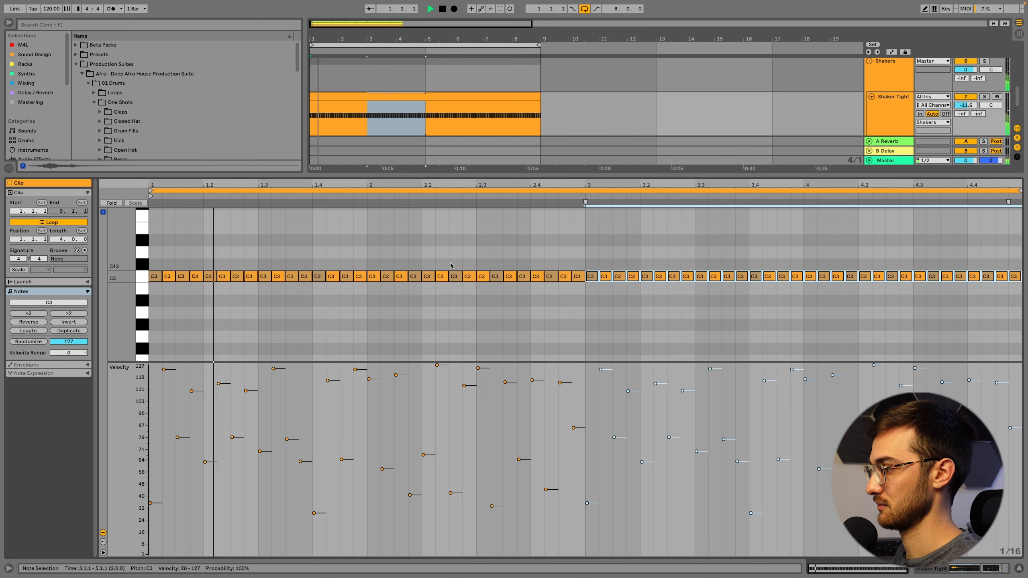
# - Set the shaker sampler's velocity-to-volume amount to 63%, comparing lower amounts while playing the groove
pyautogui.hotkey('shift', 'Tab')
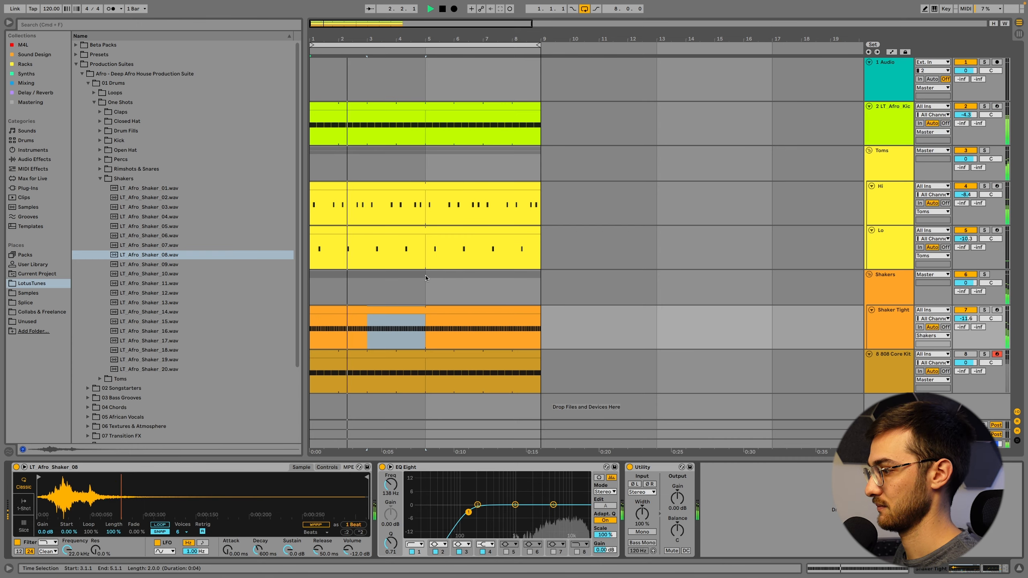
pyautogui.click(327, 467)
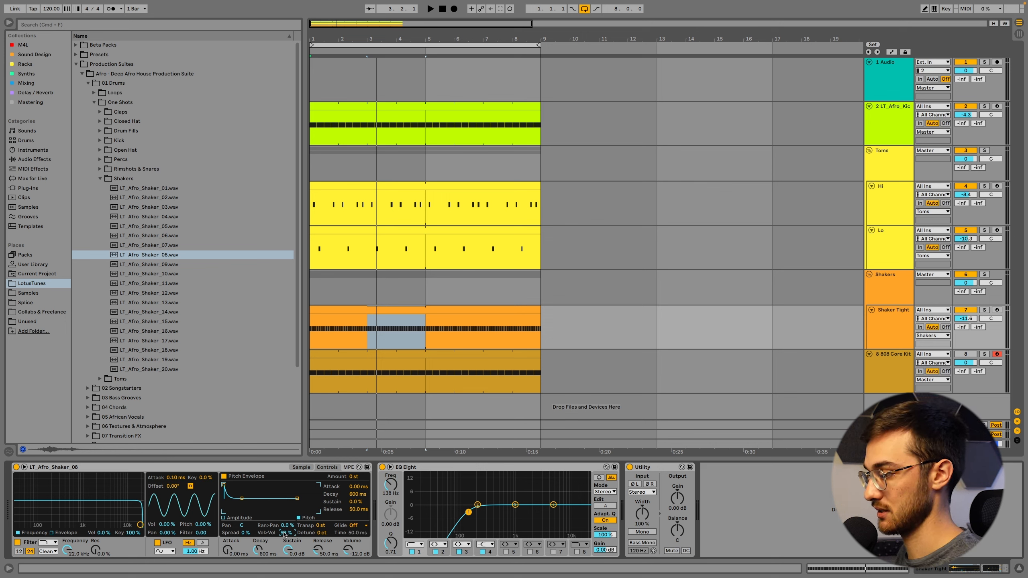
pyautogui.press('space')
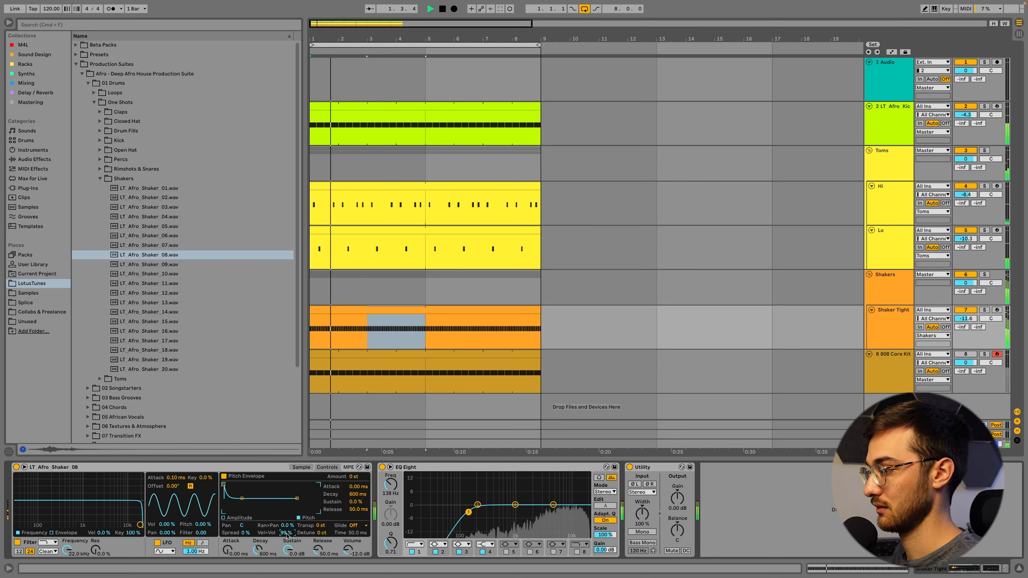
pyautogui.press('space')
pyautogui.moveTo(287, 534); pyautogui.dragTo(287, 543)
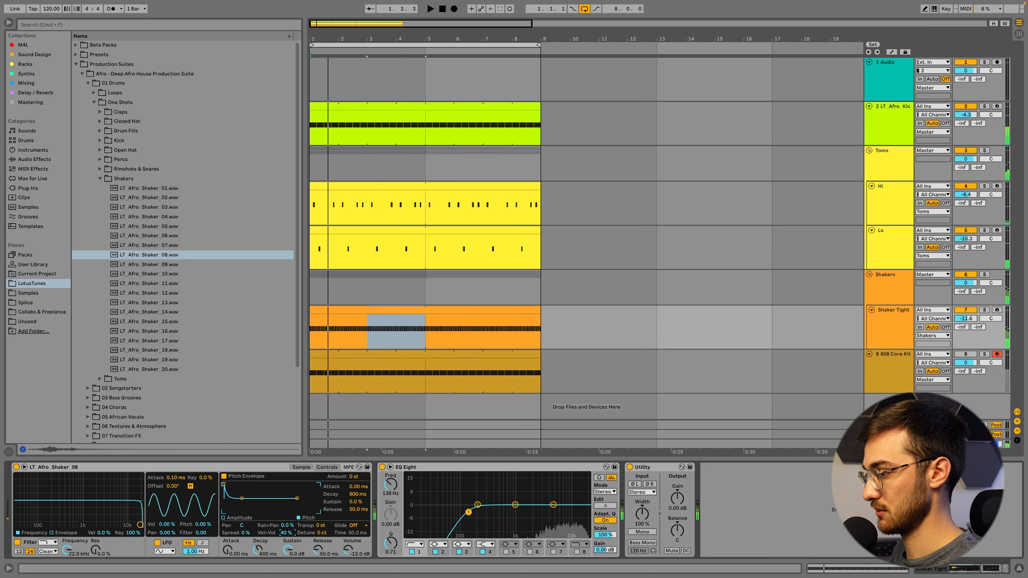
pyautogui.press('space')
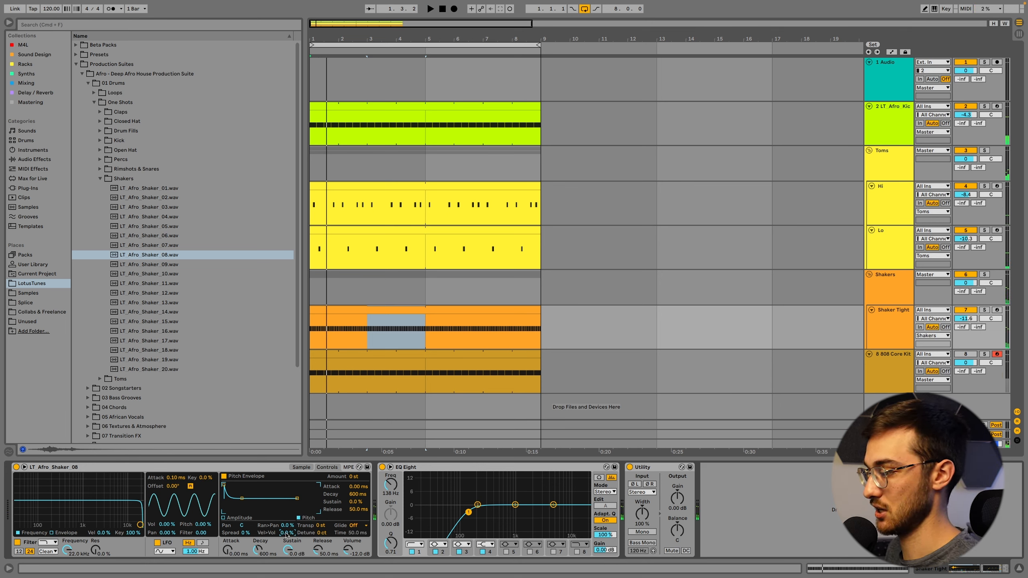
pyautogui.moveTo(287, 533); pyautogui.dragTo(286, 537)
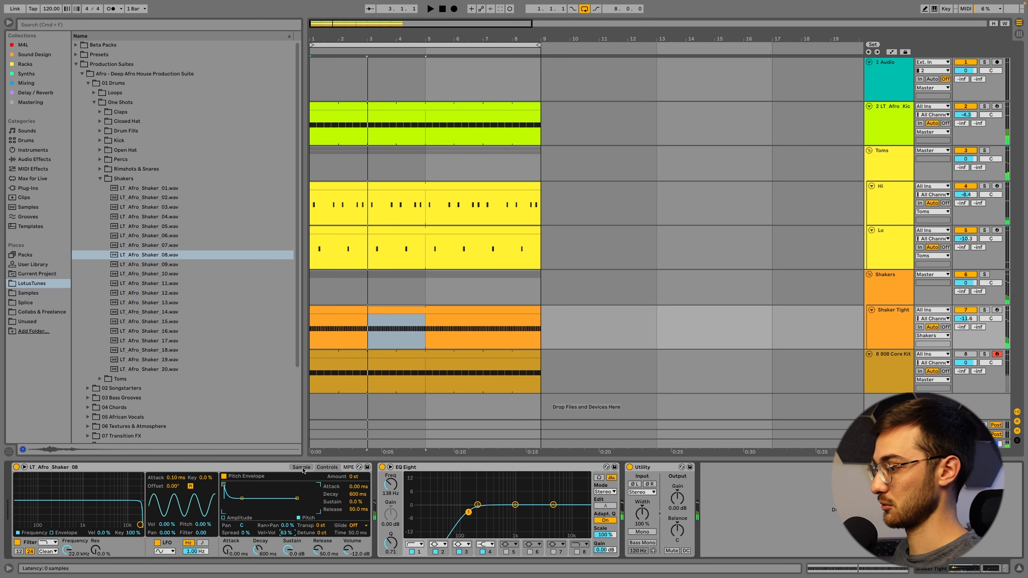
# - Shorten the shaker's amplitude envelope with sustain at -inf dB and decay at 122 ms, and play the groove
pyautogui.click(303, 468)
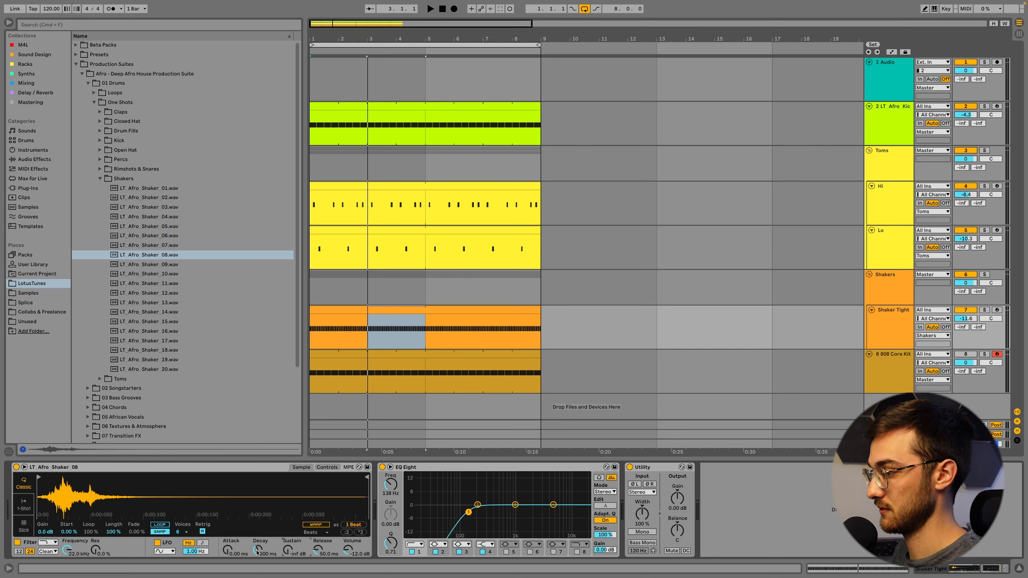
pyautogui.press('space')
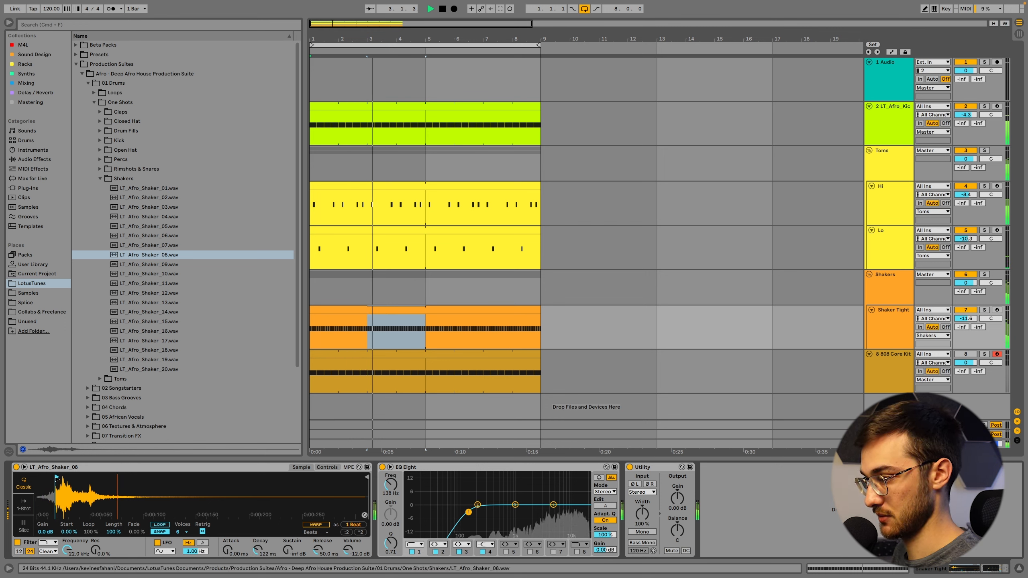
pyautogui.press('space')
pyautogui.press('space')
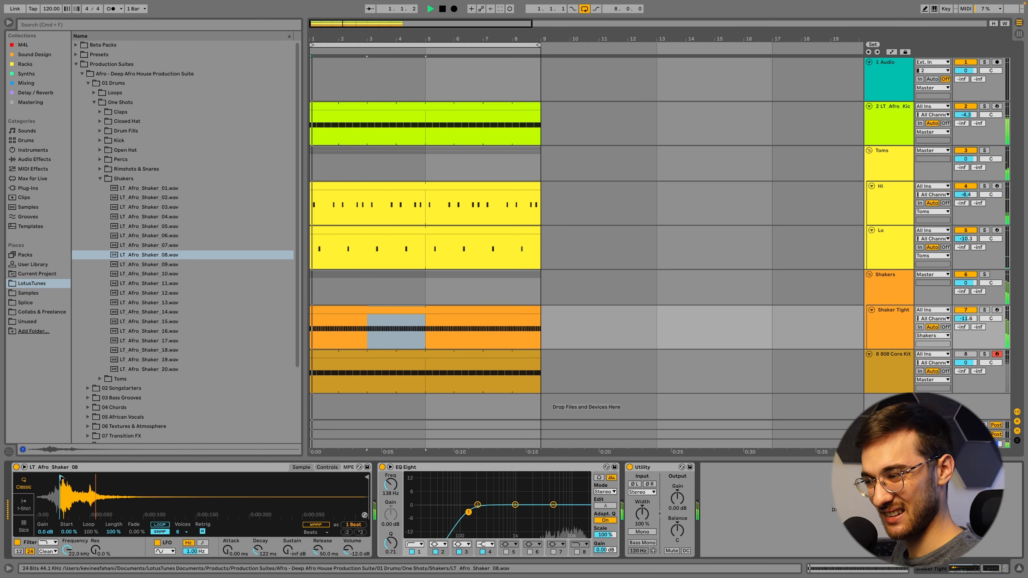
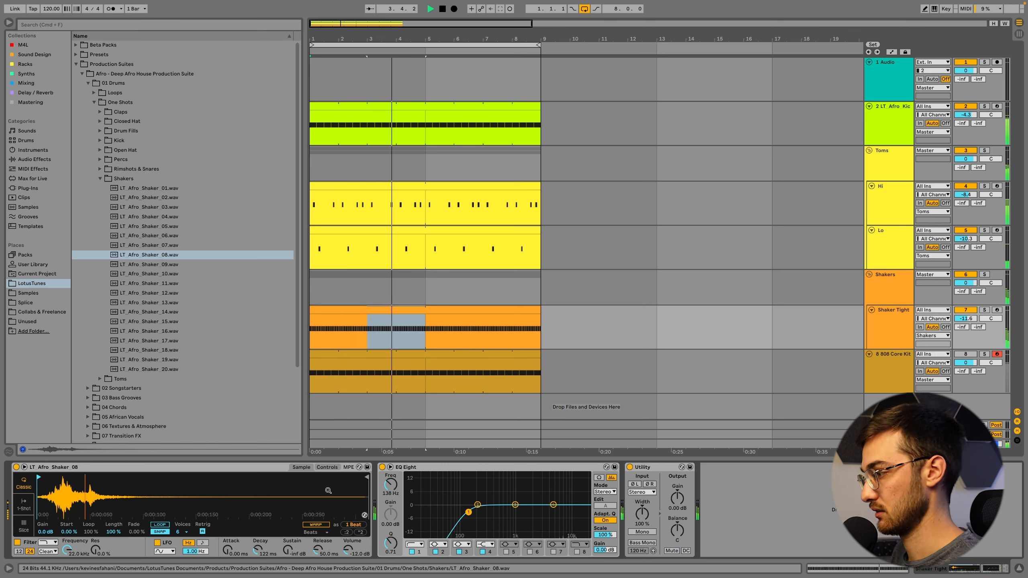
# - Set the shaker sampler's random pan to 26% and its detune to about -15 ct
pyautogui.click(327, 467)
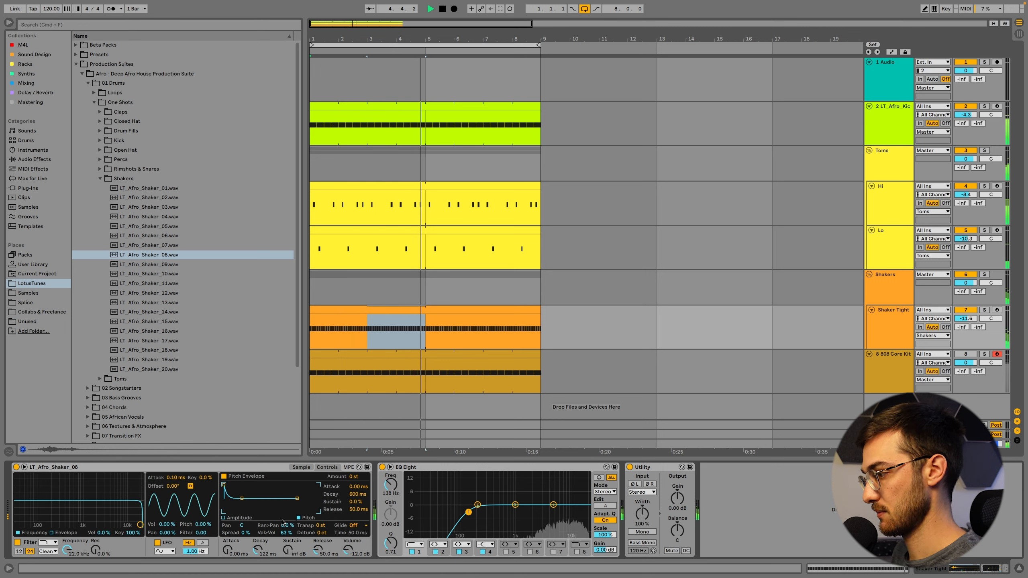
pyautogui.moveTo(282, 522); pyautogui.dragTo(327, 538)
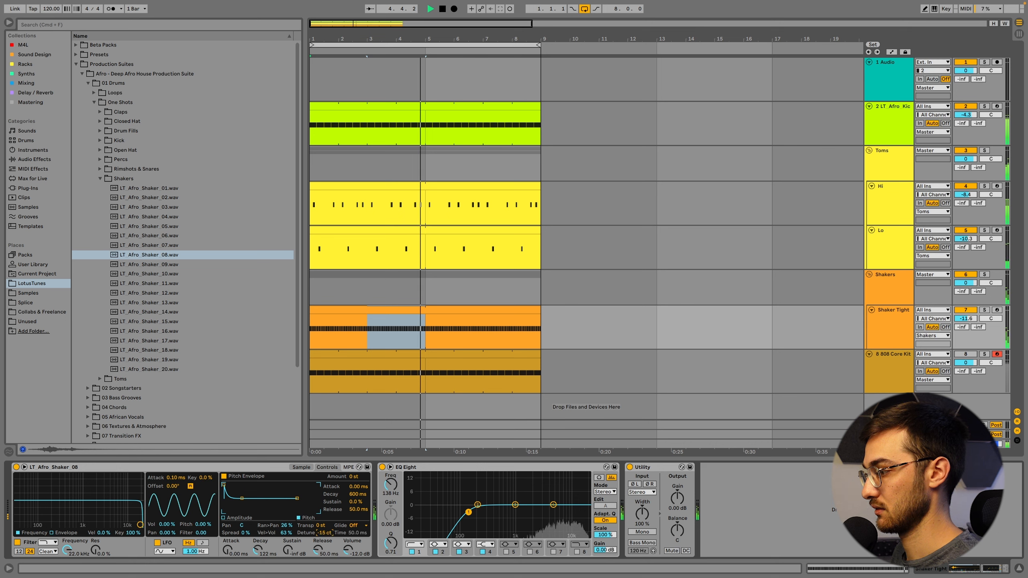
# - Add an LFO device to Shaker Tight, map it to the sampler's Detune, and set its depth to 31.5% and rate to 3.86 Hz
pyautogui.press('super+f')
pyautogui.write('lfo')
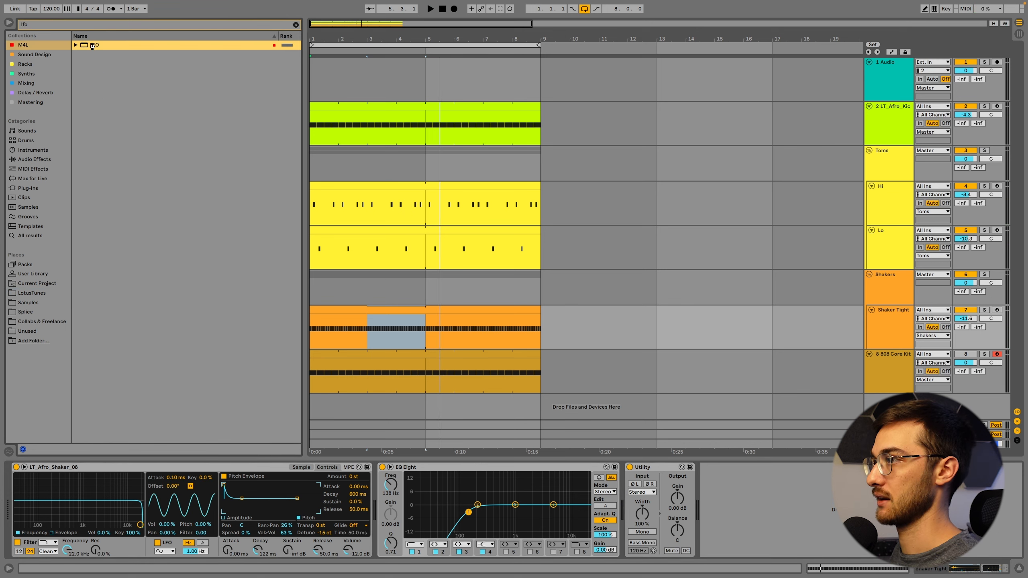
pyautogui.doubleClick(87, 46)
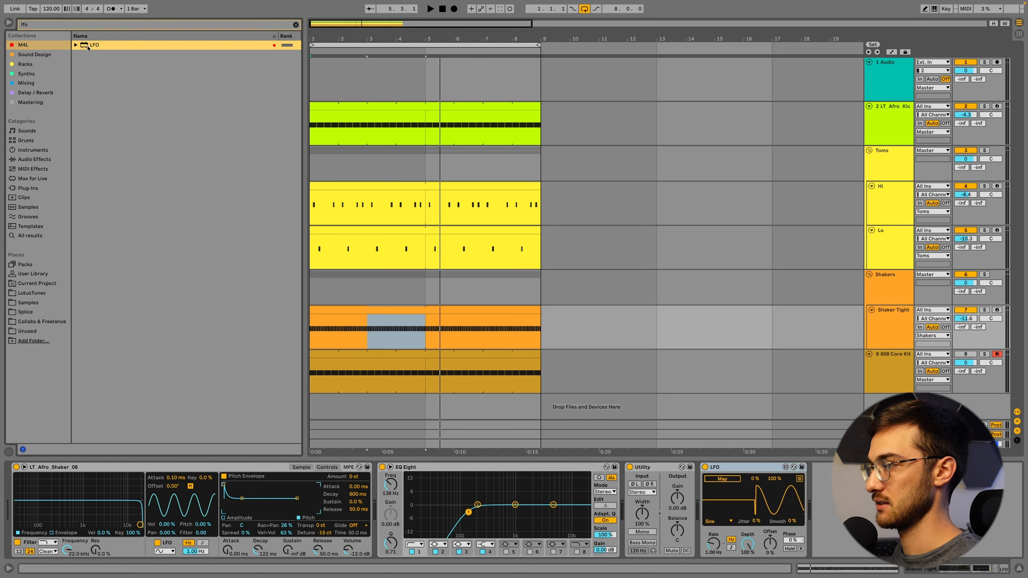
pyautogui.click(722, 479)
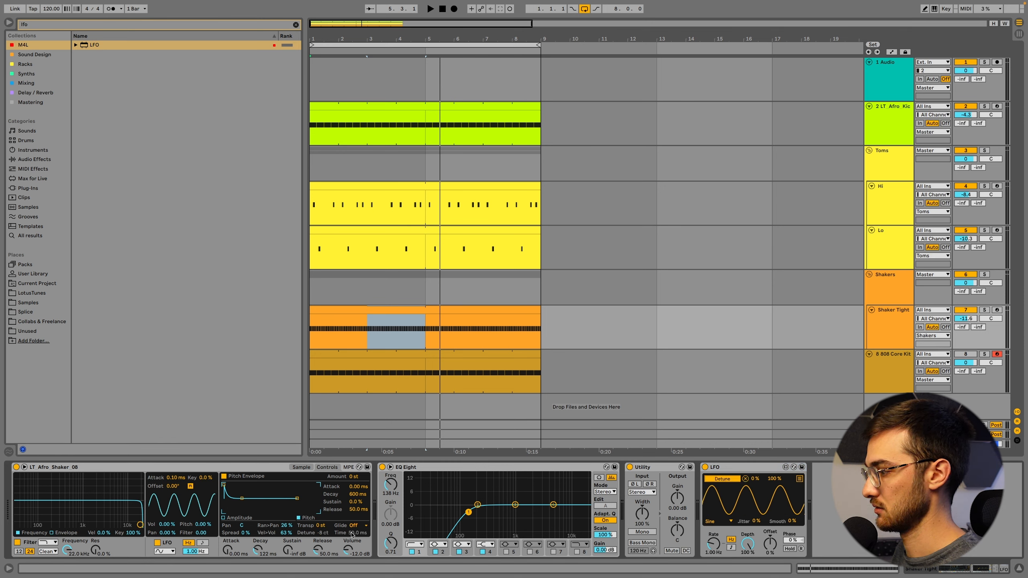
pyautogui.press('space')
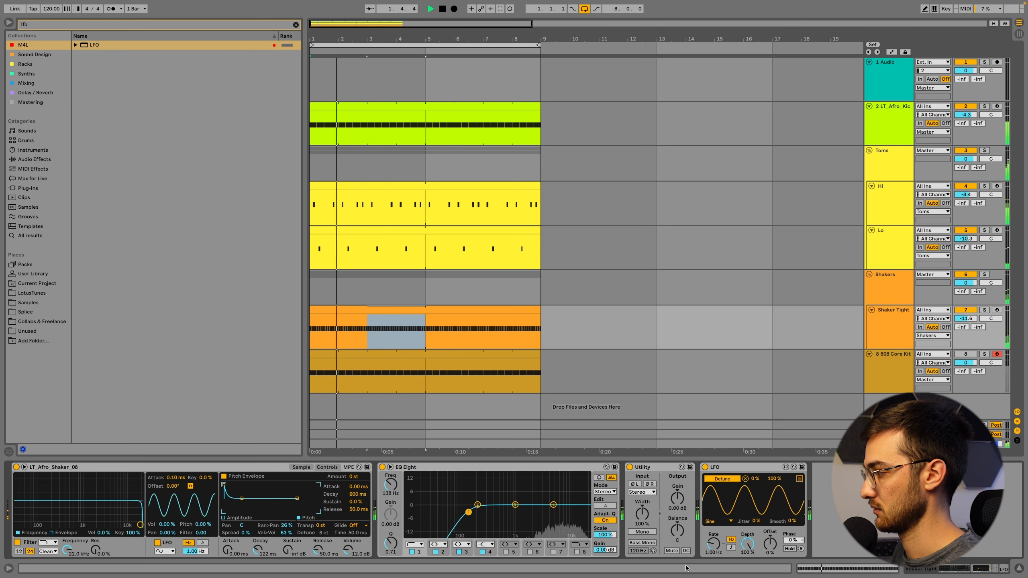
pyautogui.moveTo(748, 543); pyautogui.dragTo(747, 577)
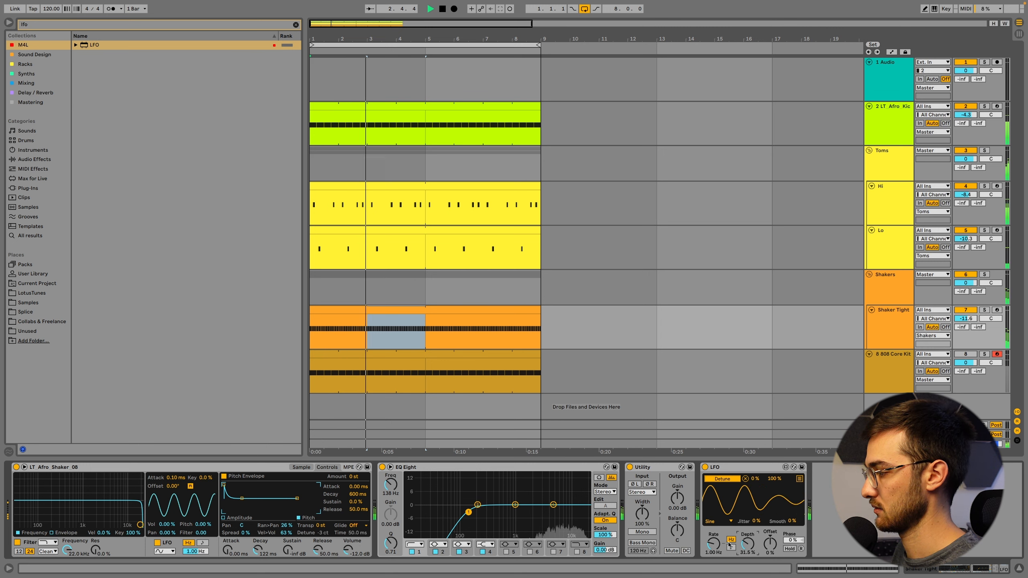
pyautogui.moveTo(713, 543); pyautogui.dragTo(714, 523)
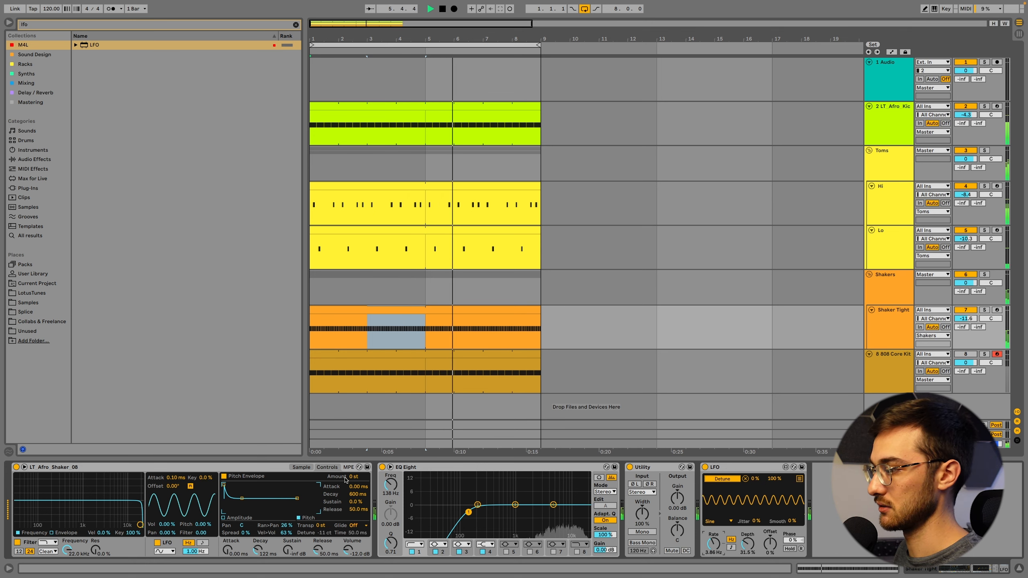
# - Try a pitch envelope amount of about +18 st on the shaker and reset it to 0 st
pyautogui.click(310, 467)
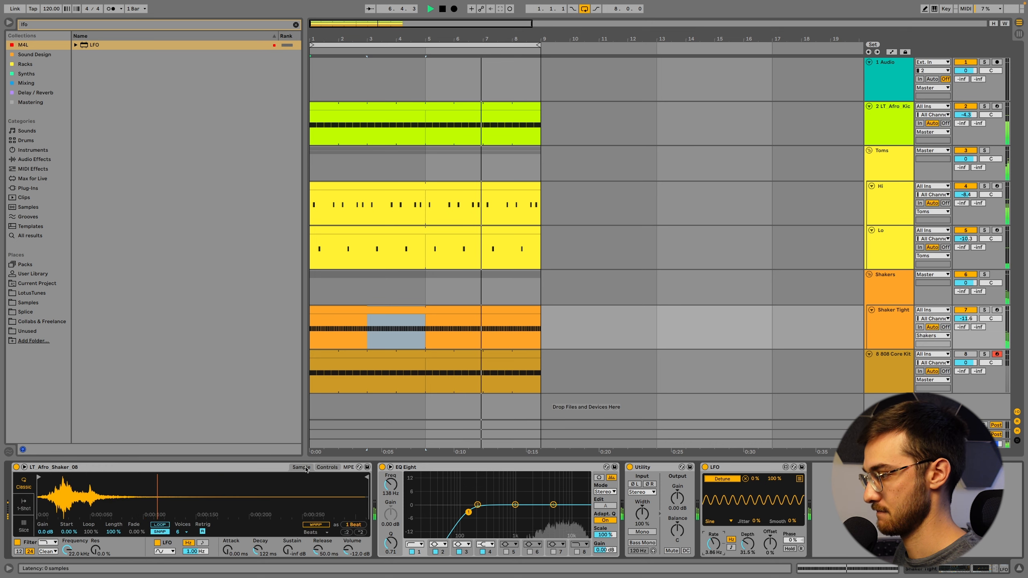
pyautogui.click(316, 468)
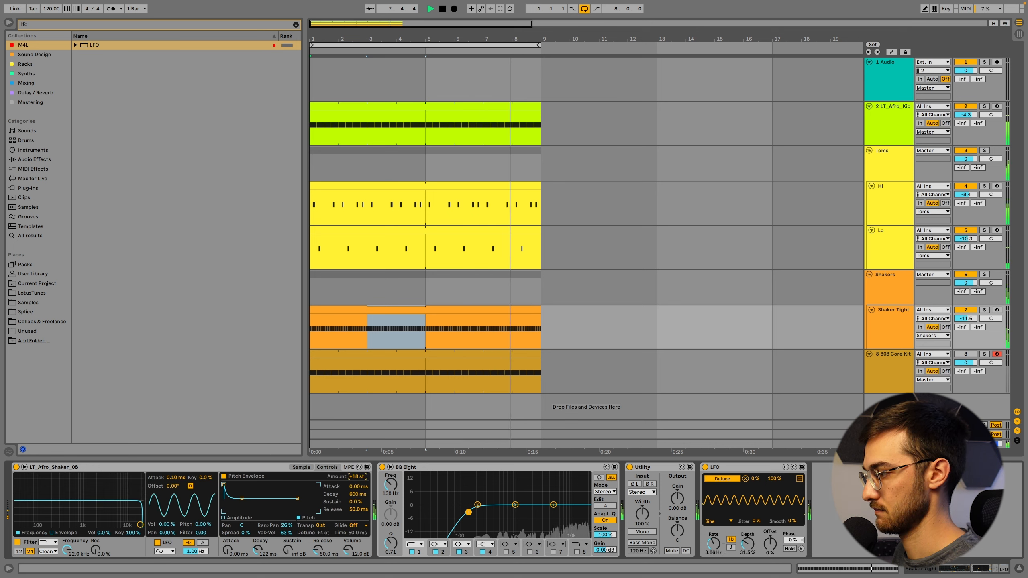
pyautogui.moveTo(355, 480); pyautogui.dragTo(356, 469)
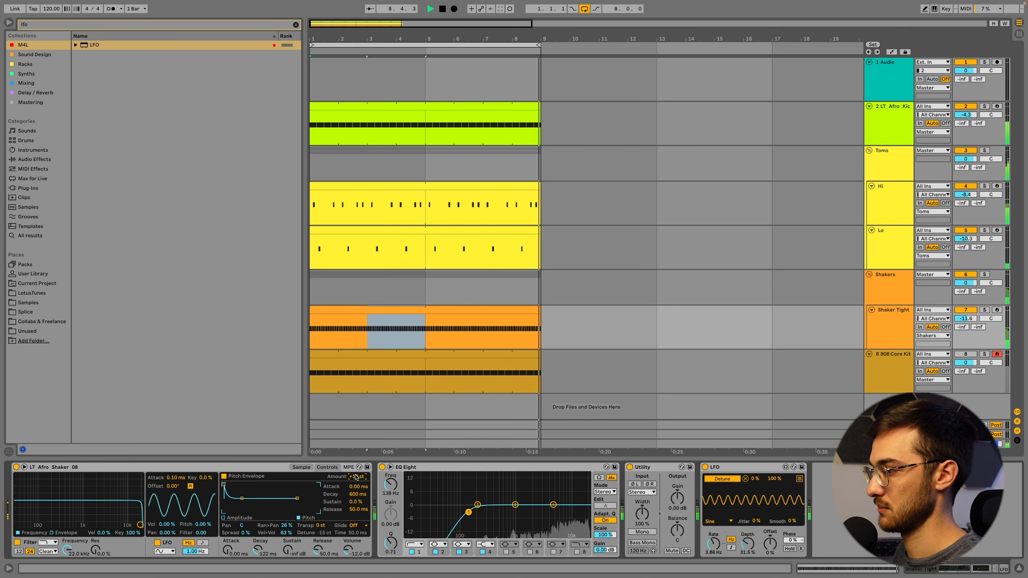
pyautogui.doubleClick(356, 480)
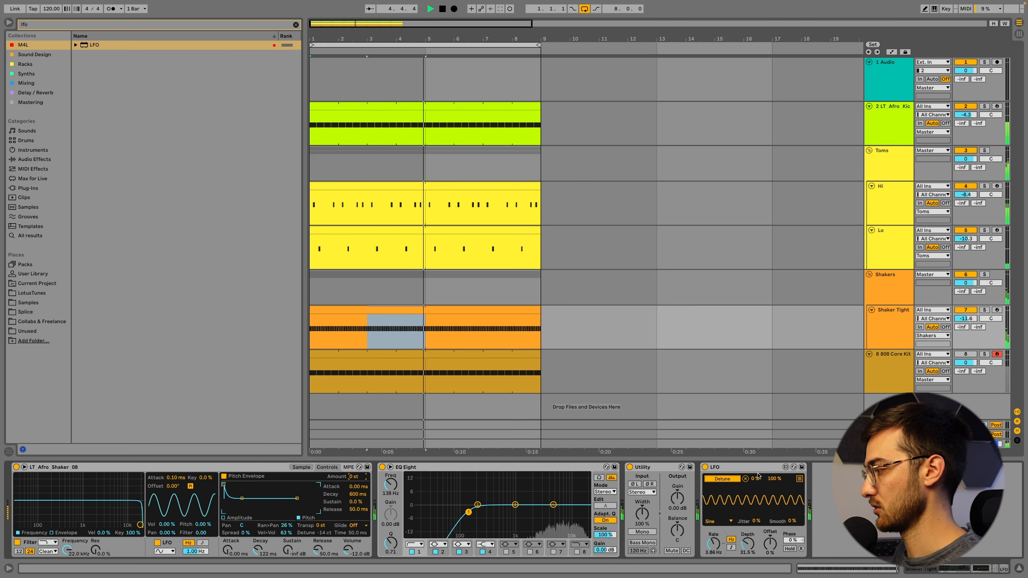
# - Stop playback and delete the LFO device from the Shaker Tight track
pyautogui.press('space')
pyautogui.click(728, 468)
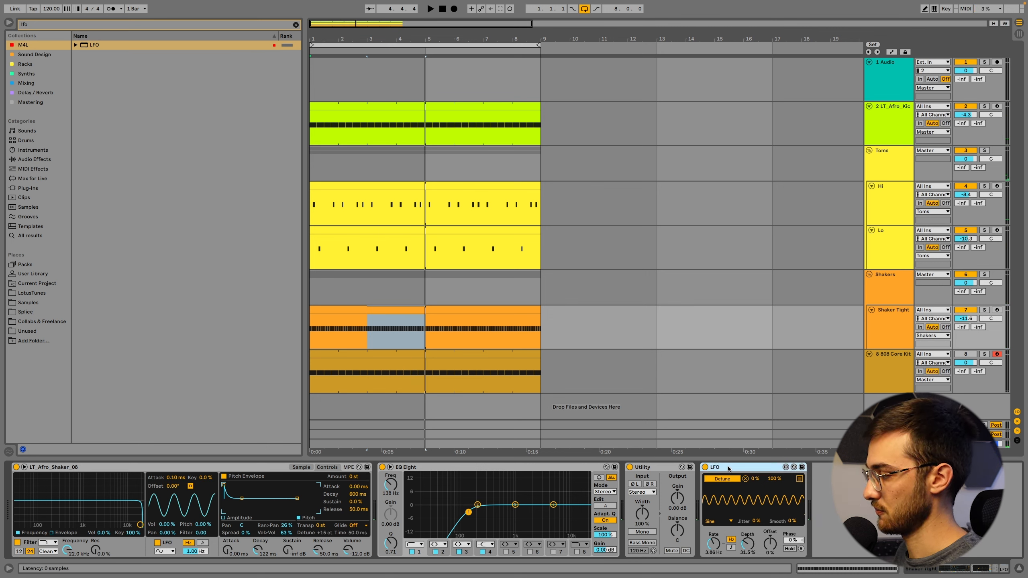
pyautogui.press('Delete')
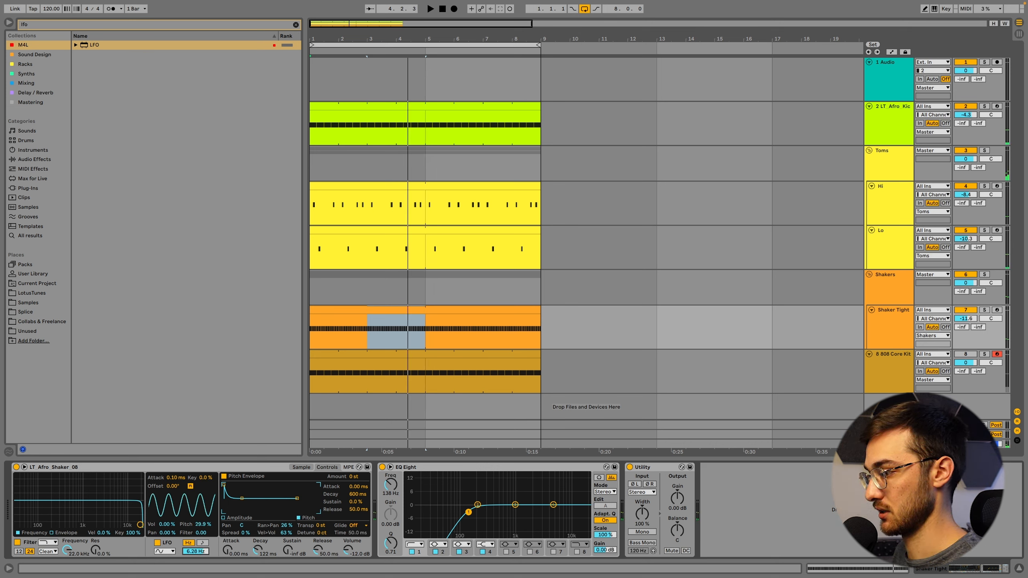
# - Sync the shaker sampler's built-in LFO to 1/16, modulating volume 42.2%, pitch 66%, pan 32.8% and filter 15.6, with filter resonance at 14%
pyautogui.click(204, 542)
pyautogui.moveTo(200, 551); pyautogui.dragTo(200, 557)
pyautogui.press('space')
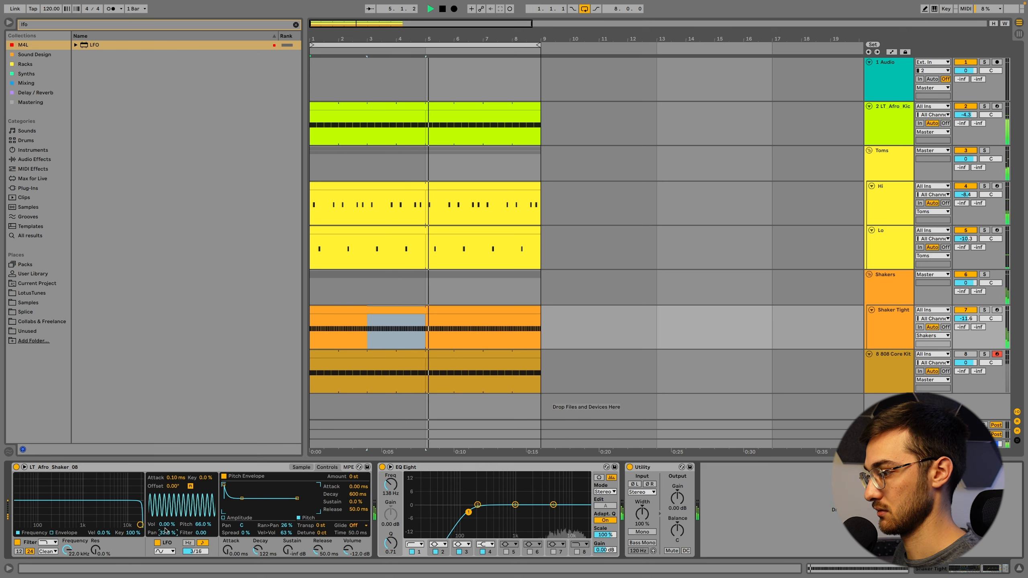
pyautogui.moveTo(166, 524); pyautogui.dragTo(166, 491)
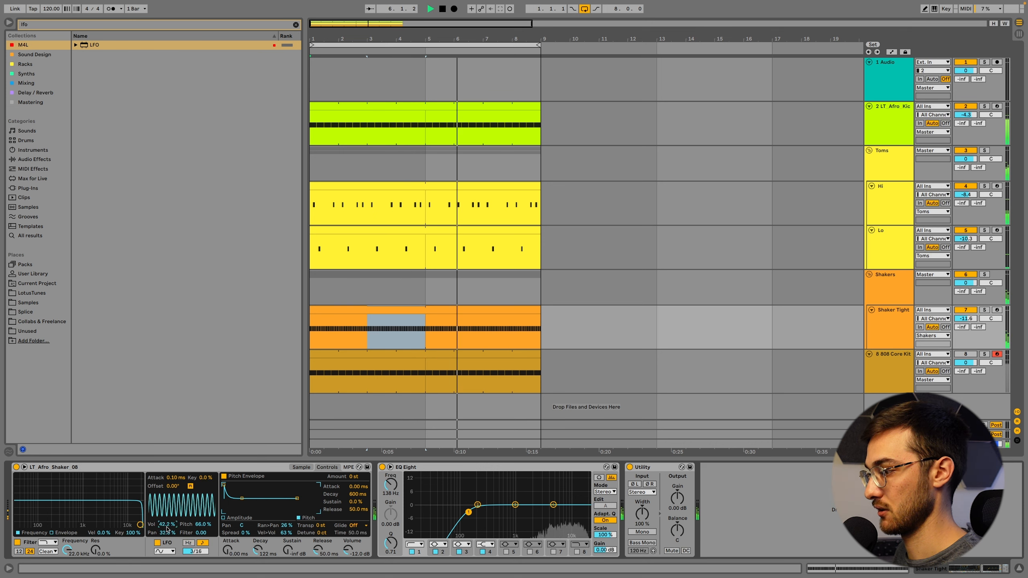
pyautogui.moveTo(201, 532); pyautogui.dragTo(201, 514)
pyautogui.moveTo(141, 524); pyautogui.dragTo(111, 515)
# - Audition a triangle shape for the sampler's LFO and switch it back to sine while playing the groove
pyautogui.click(165, 551)
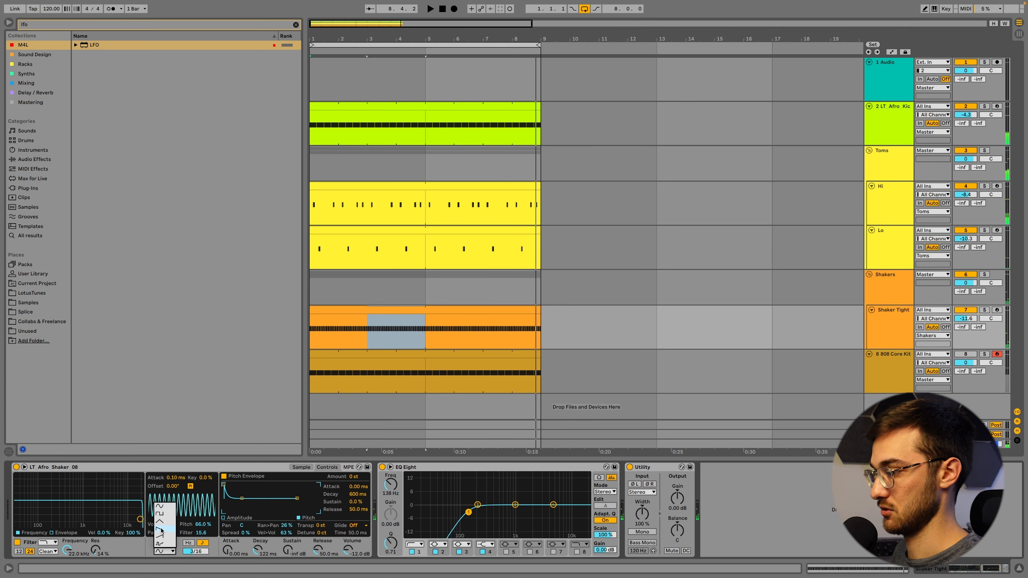
pyautogui.click(162, 525)
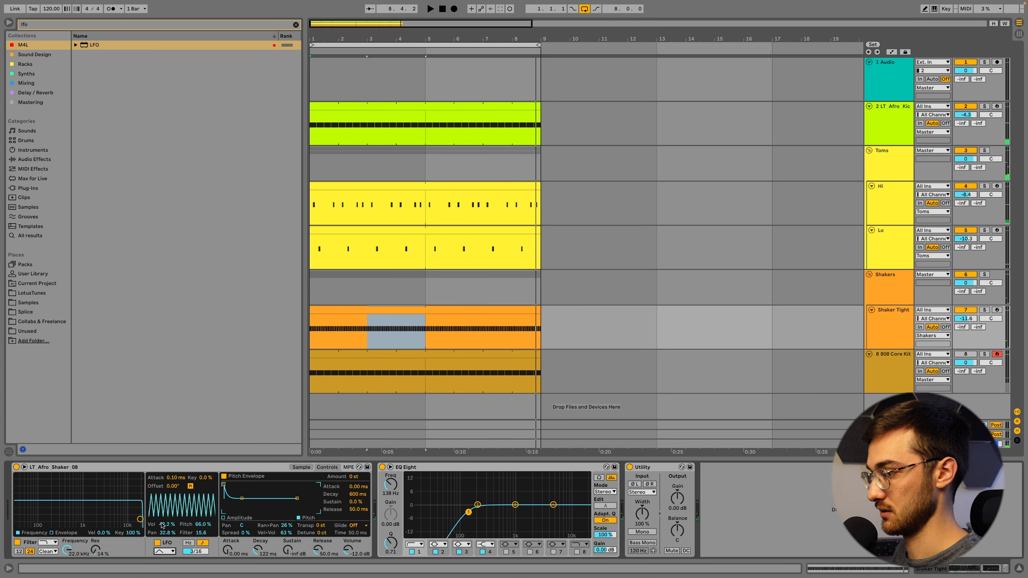
pyautogui.press('space')
pyautogui.click(164, 552)
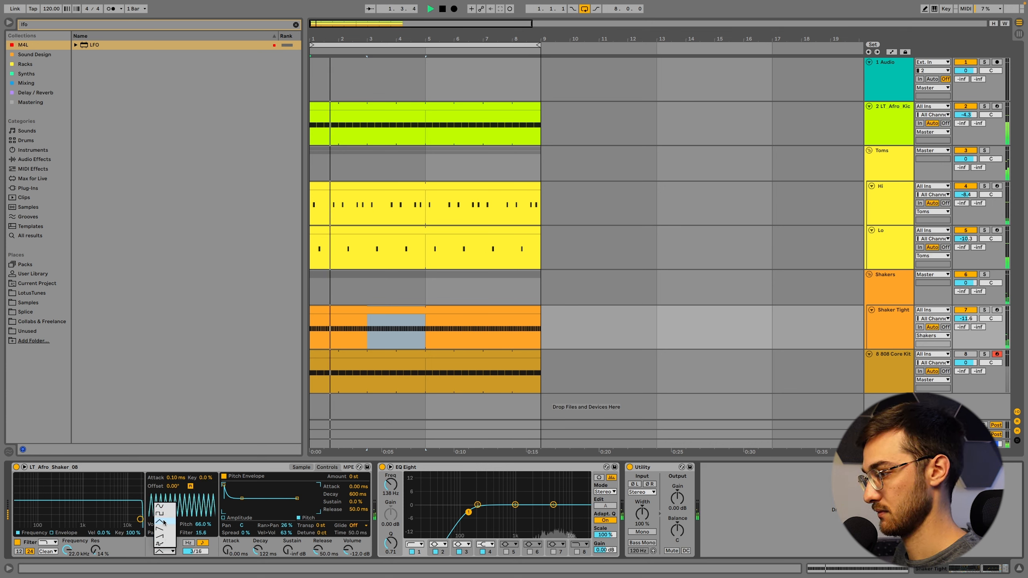
pyautogui.click(163, 509)
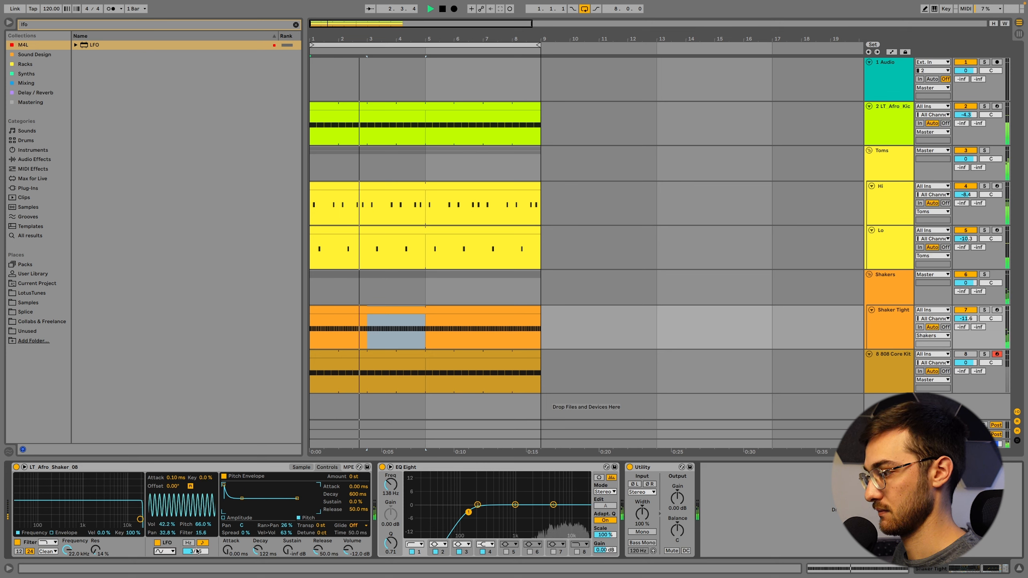
pyautogui.click(301, 467)
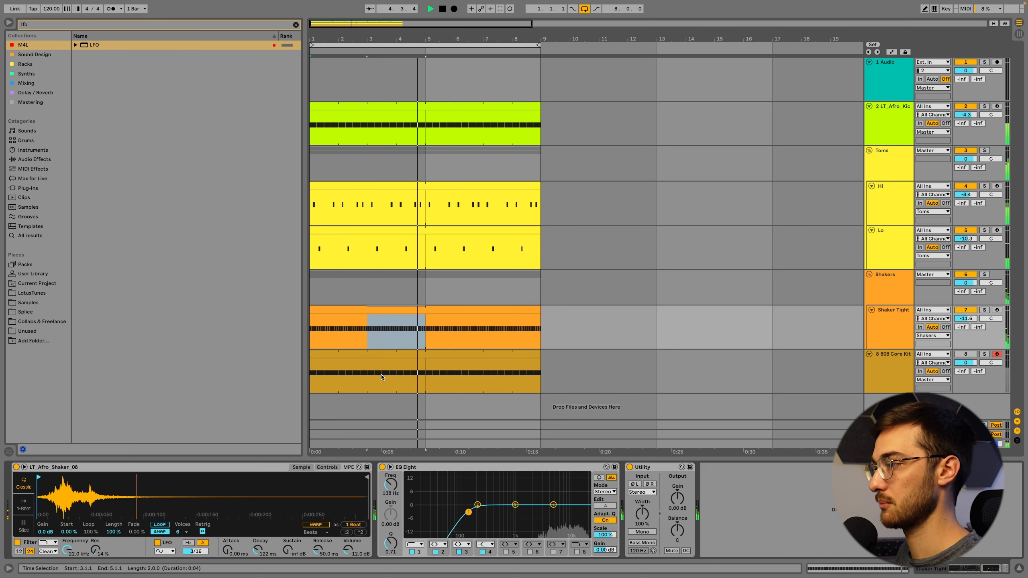
# - Find Reverb in the Delay / Reverb collection and add it to the Shakers group track
pyautogui.click(383, 309)
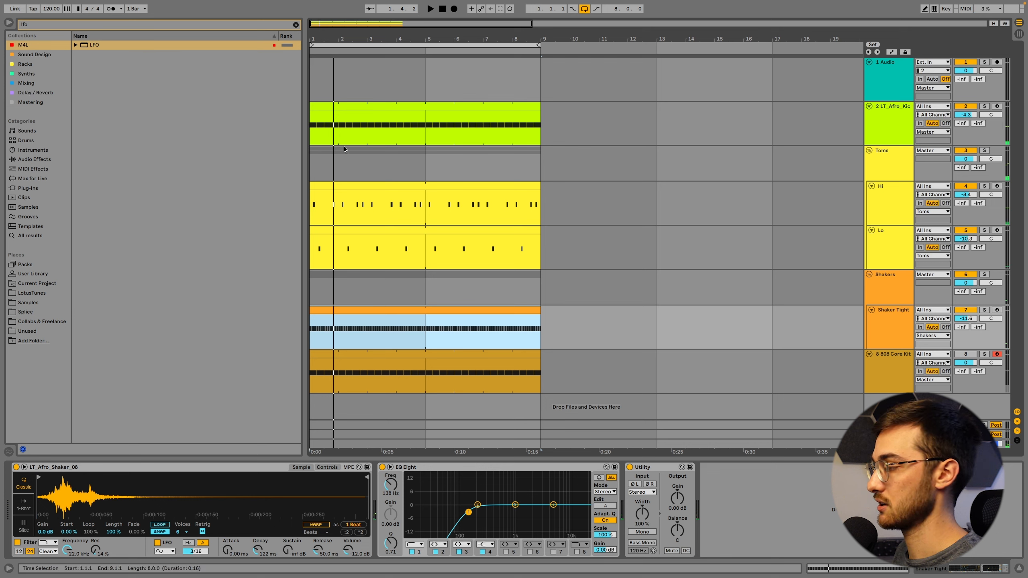
pyautogui.click(36, 27)
pyautogui.write('rever')
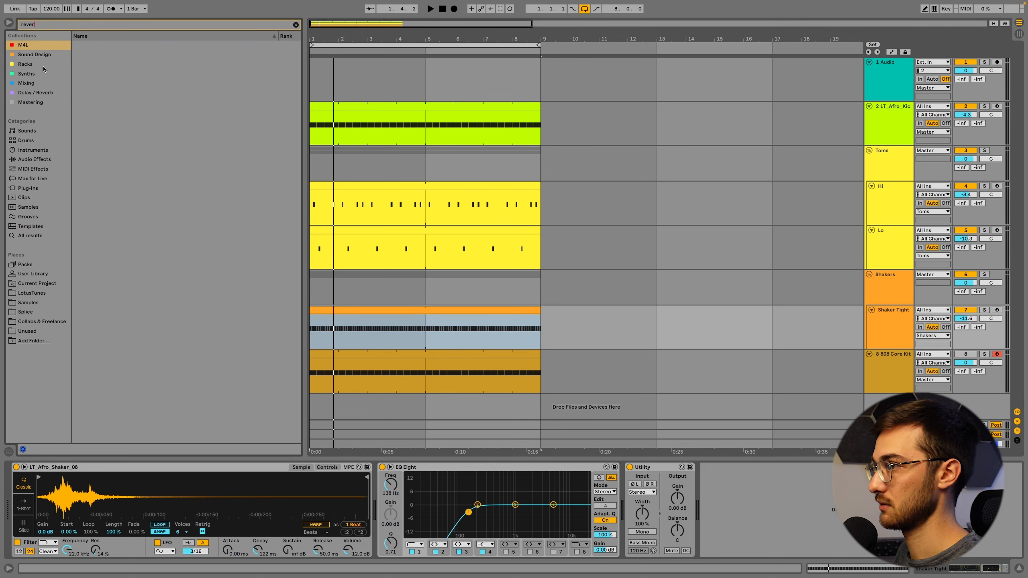
pyautogui.click(36, 92)
pyautogui.moveTo(97, 44); pyautogui.dragTo(810, 235)
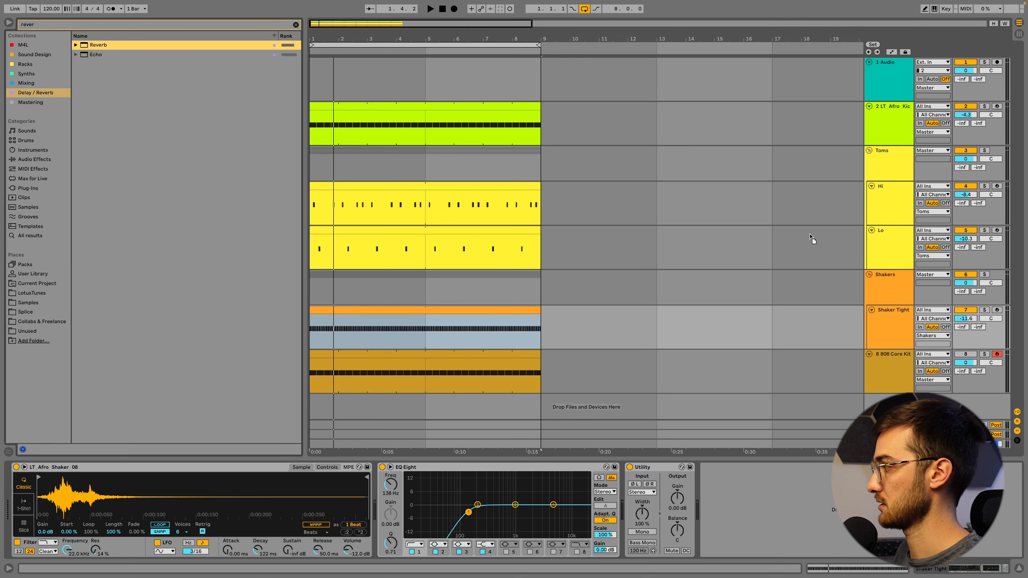
pyautogui.moveTo(884, 291); pyautogui.dragTo(883, 288)
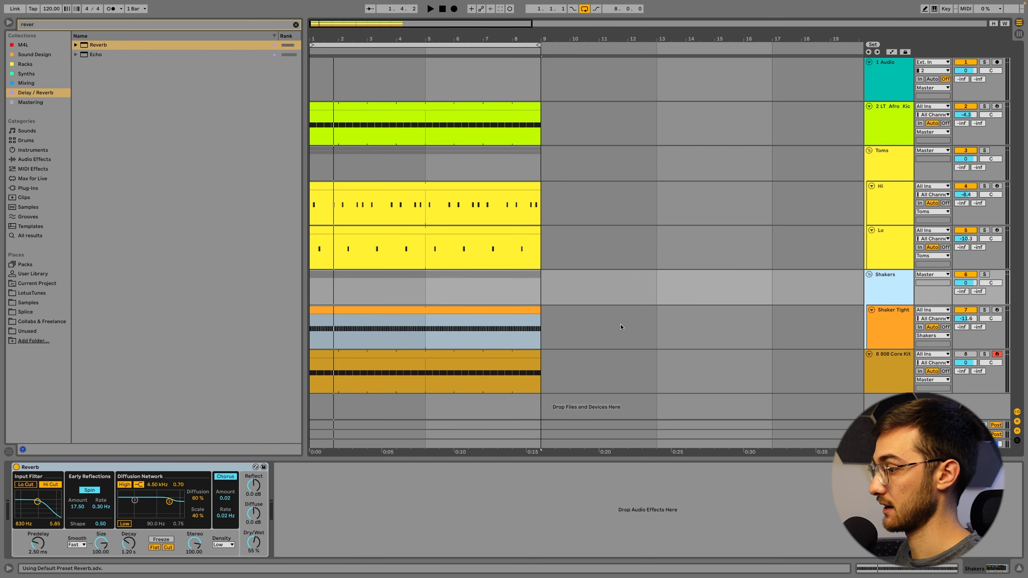
# - Set the Shakers group's Reverb to input filter 9.92 kHz with 6.17 bandwidth, 394 ms decay and 42% dry/wet during playback
pyautogui.moveTo(33, 506); pyautogui.dragTo(43, 505)
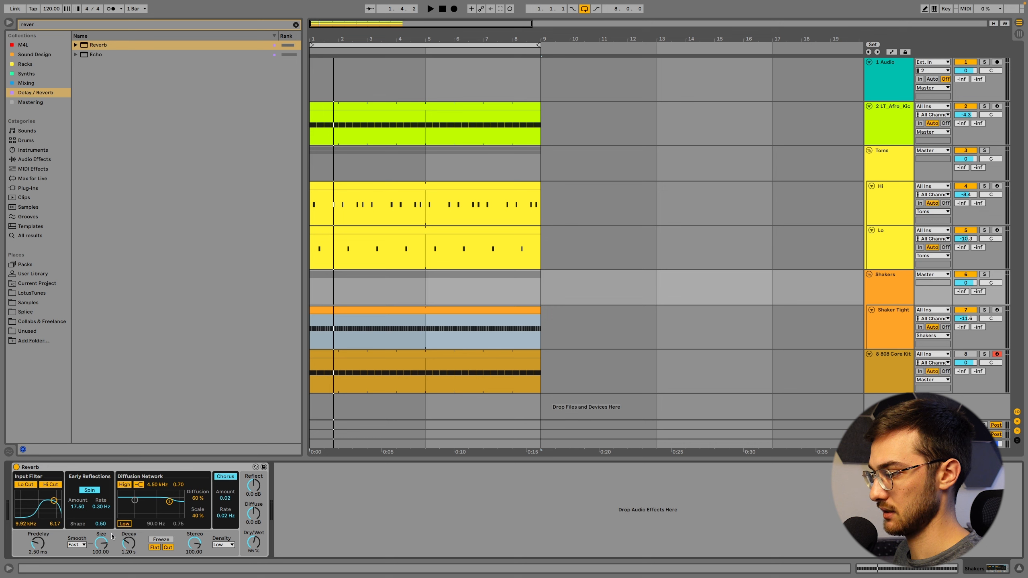
pyautogui.moveTo(128, 543); pyautogui.dragTo(129, 567)
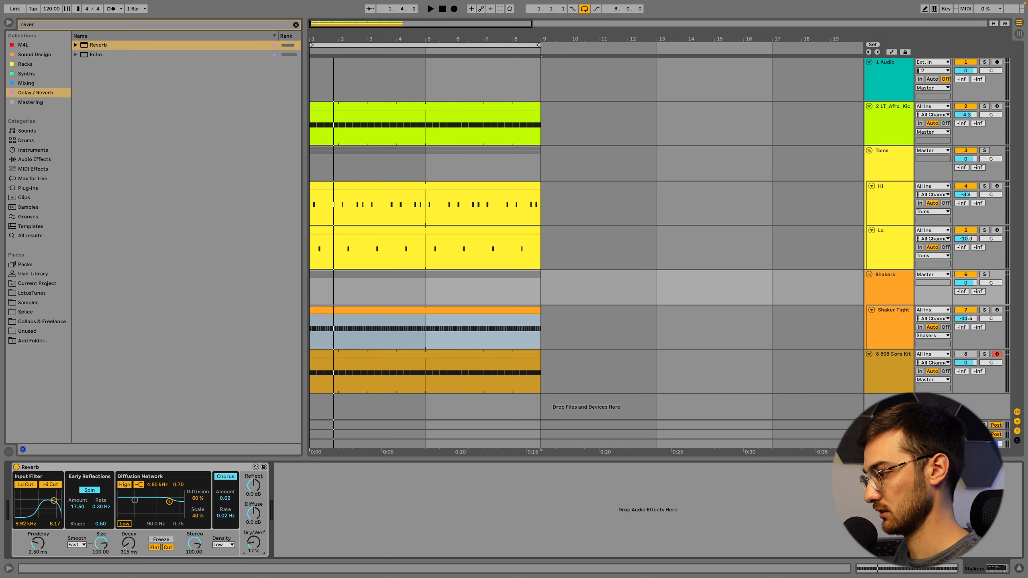
pyautogui.press('space')
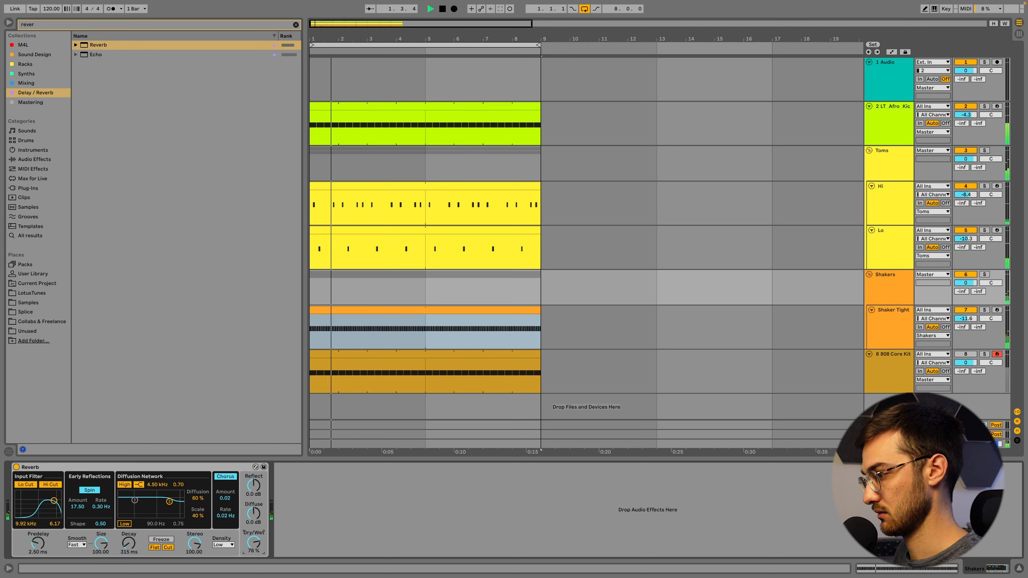
pyautogui.moveTo(255, 544)
pyautogui.mouseDown()
pyautogui.moveTo(255, 519)
pyautogui.moveTo(255, 559)
pyautogui.mouseUp()
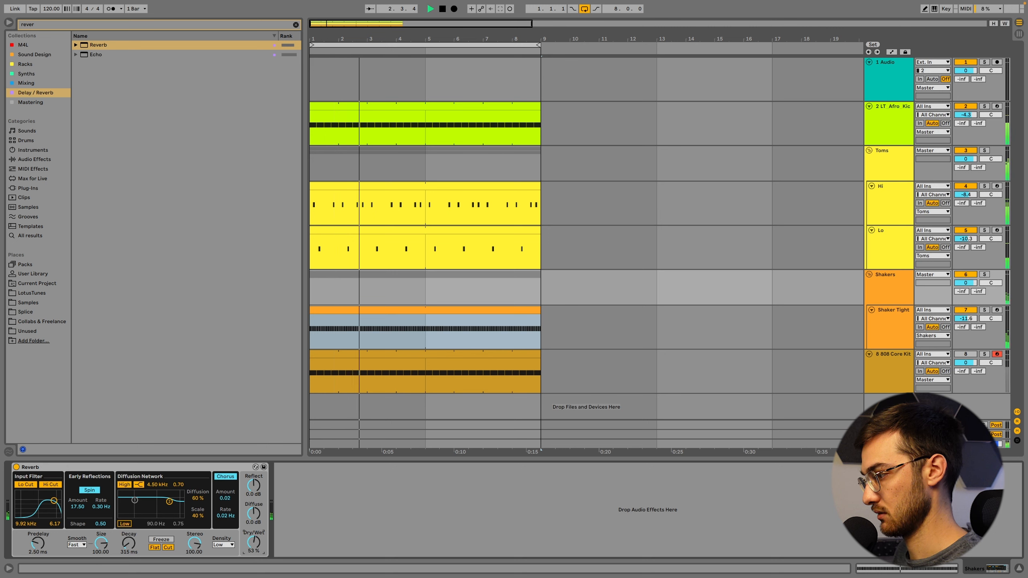
pyautogui.moveTo(128, 543); pyautogui.dragTo(129, 531)
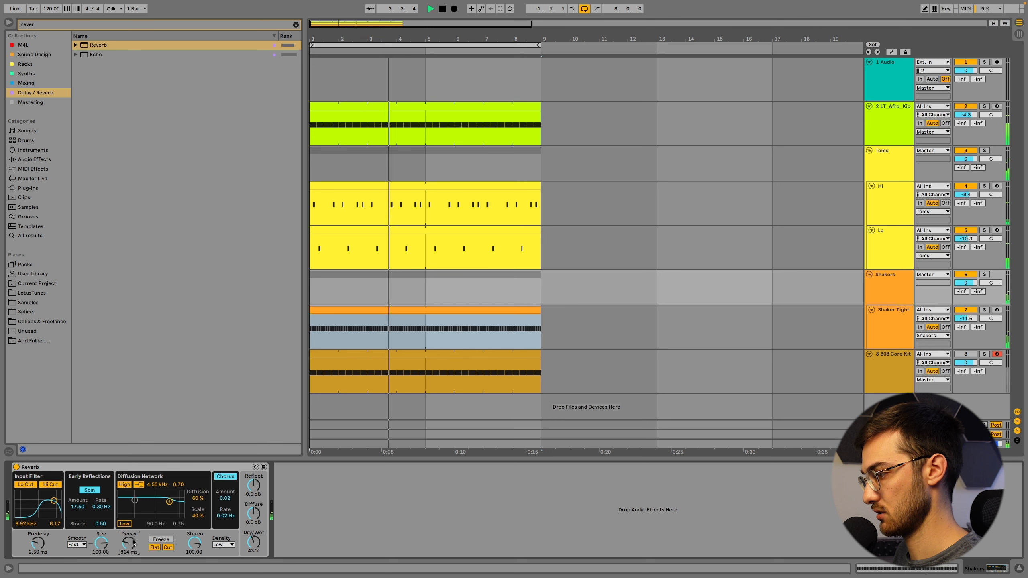
pyautogui.moveTo(256, 543); pyautogui.dragTo(256, 550)
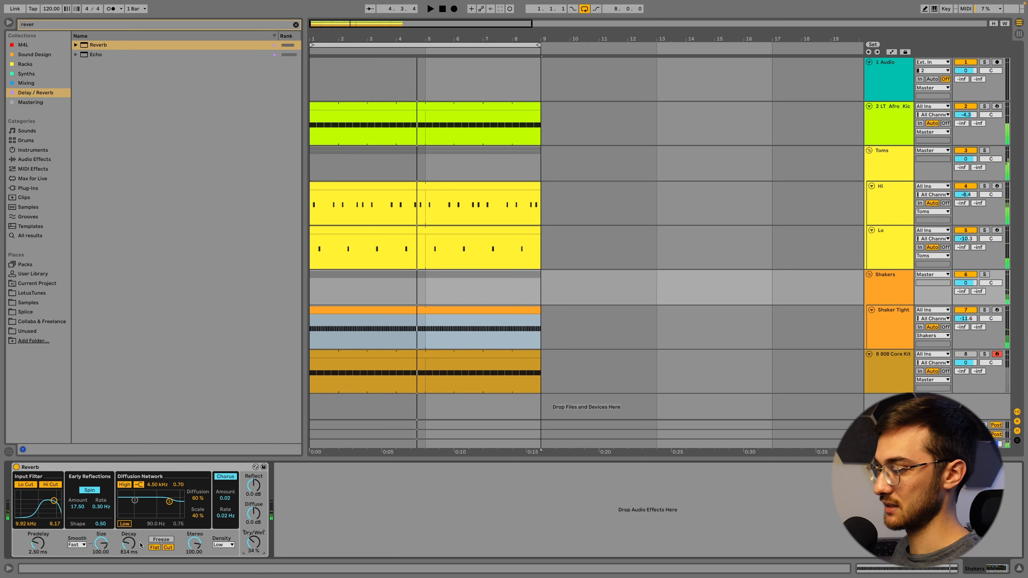
pyautogui.moveTo(129, 543); pyautogui.dragTo(129, 552)
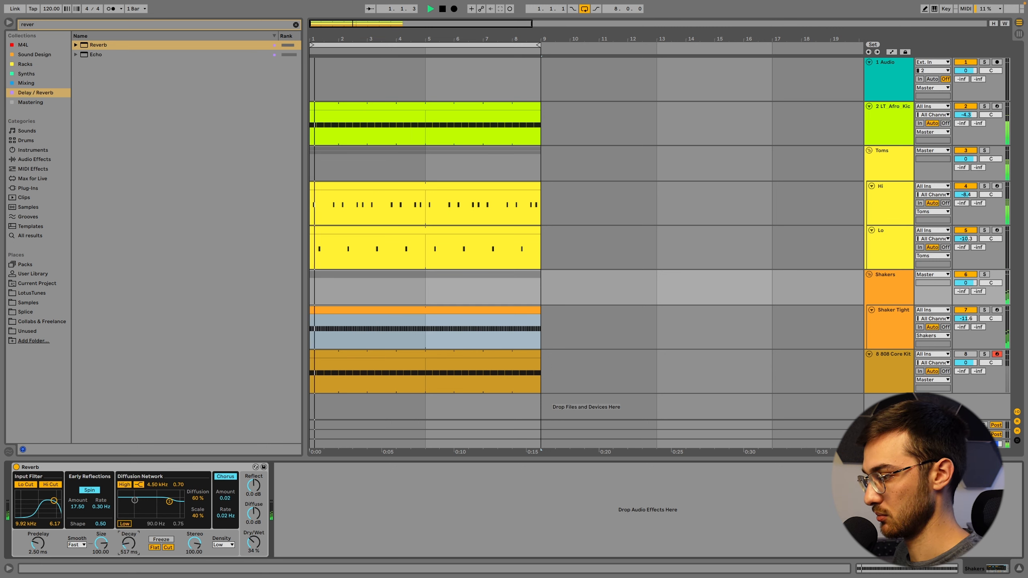
pyautogui.moveTo(254, 546); pyautogui.dragTo(254, 545)
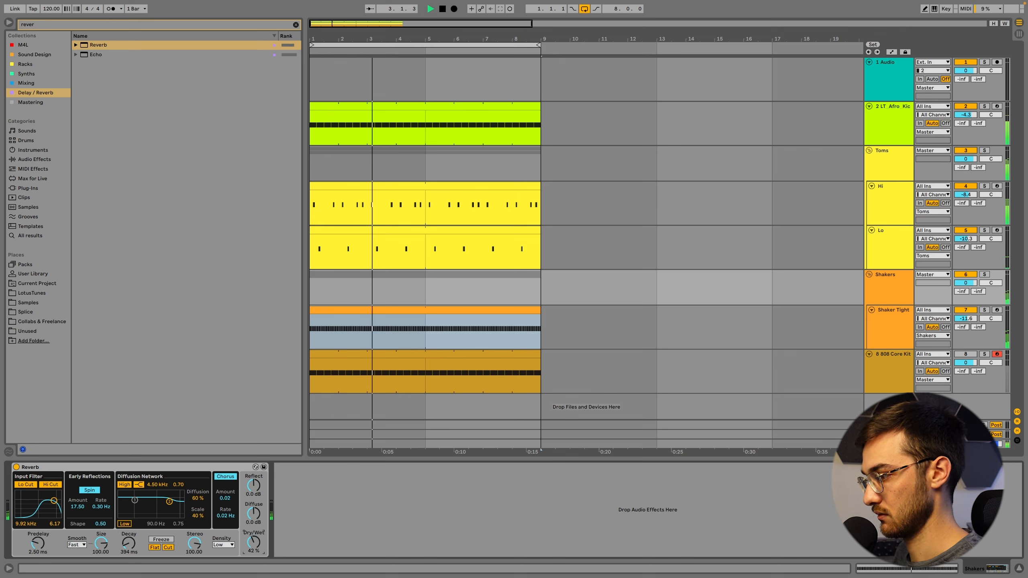
# - Insert an audio track below Shaker Tight in the Shakers group and name it "Shaker Loose"
pyautogui.click(878, 328)
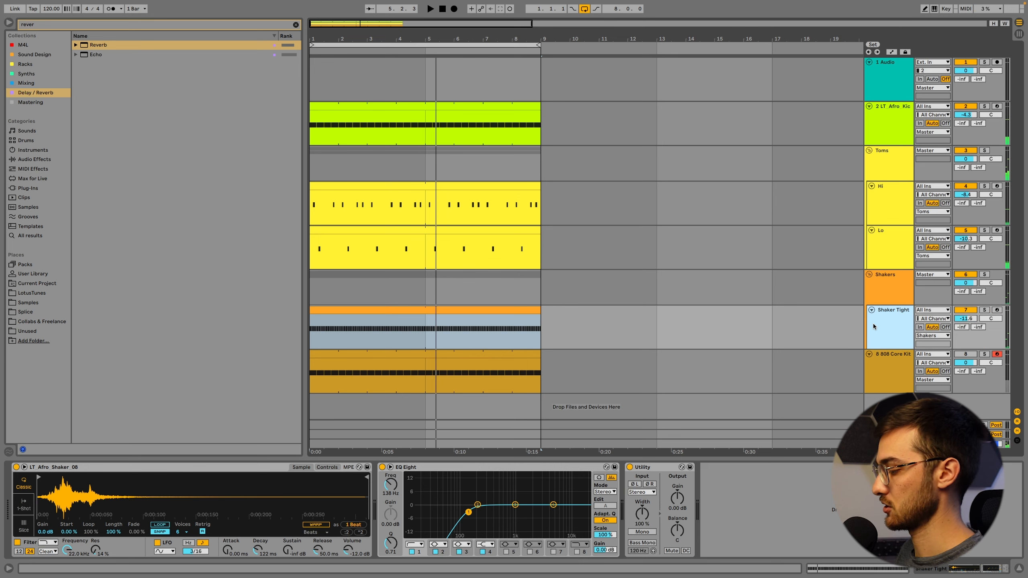
pyautogui.hotkey('ctrl', 't')
pyautogui.scroll(-3, 888, 364)
pyautogui.click(888, 339)
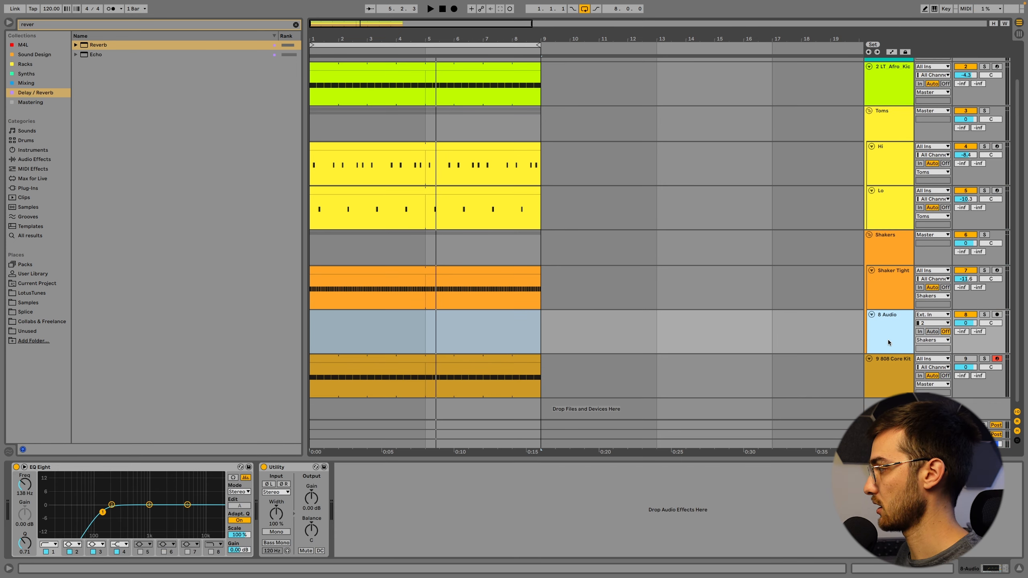
pyautogui.press('super+r')
pyautogui.write('Shaker Loose')
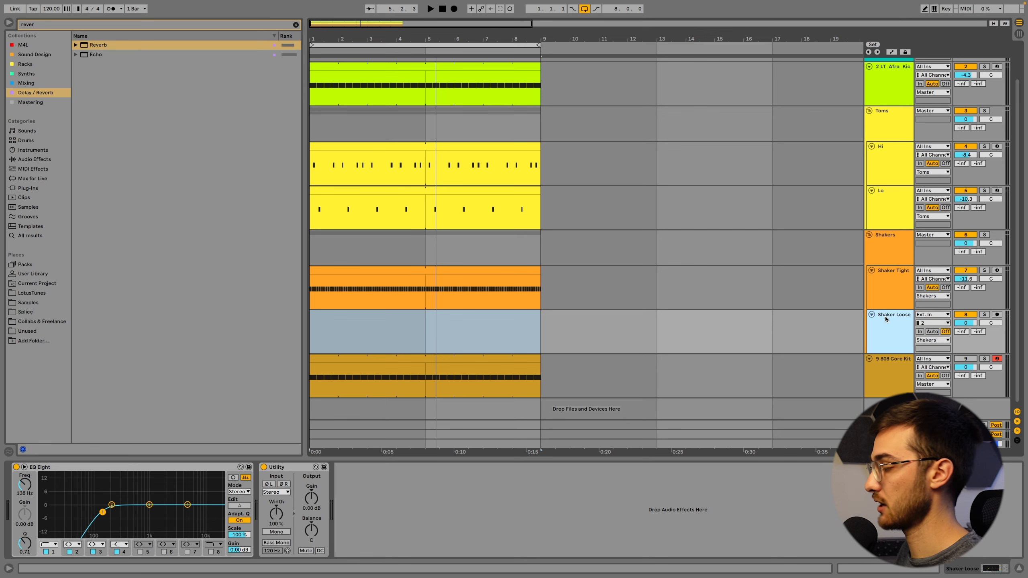
pyautogui.press('Return')
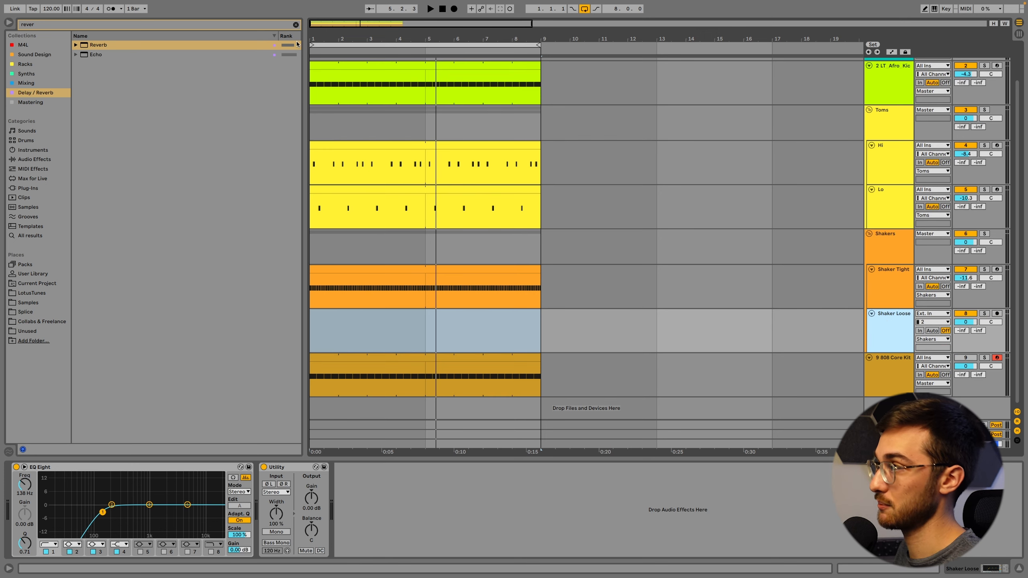
# - Browse LotusTunes to the Afro suite's Loose shaker loops and select LT_Afro_Shaker_Loose_120 BPM_18.wav
pyautogui.click(296, 24)
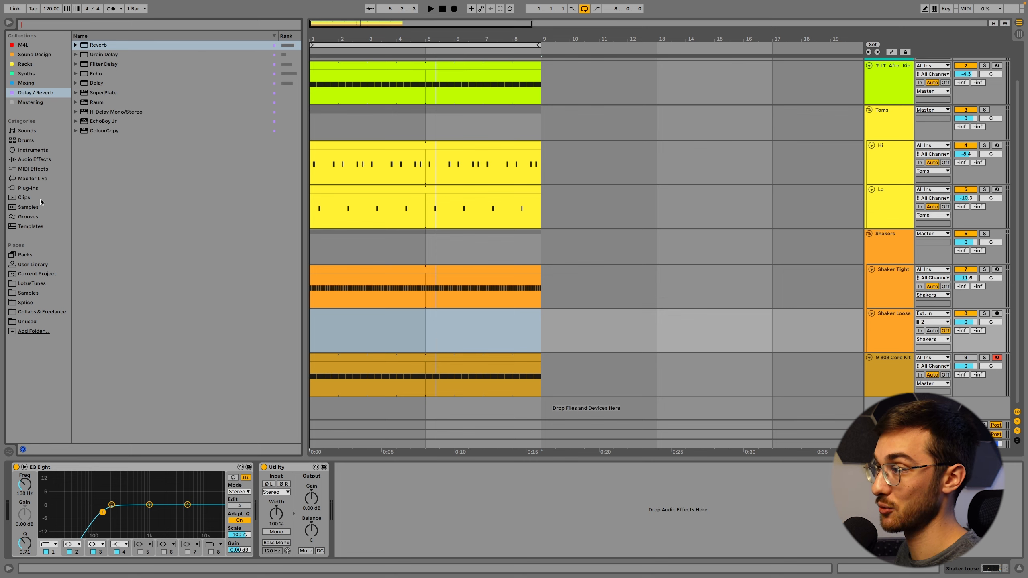
pyautogui.click(39, 283)
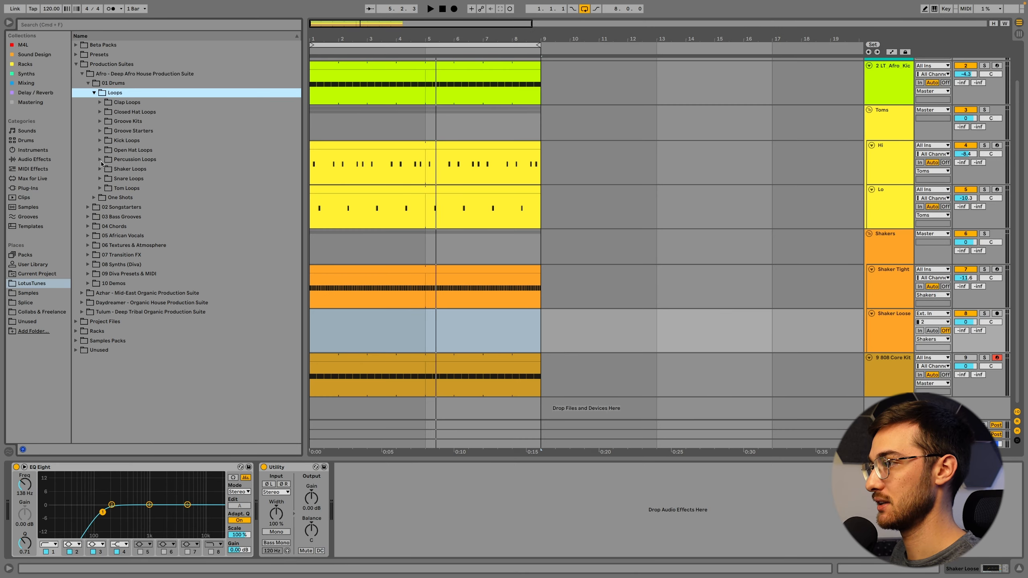
pyautogui.click(100, 169)
pyautogui.click(106, 178)
pyautogui.scroll(-1, 149, 272)
pyautogui.scroll(-1, 160, 330)
pyautogui.click(167, 344)
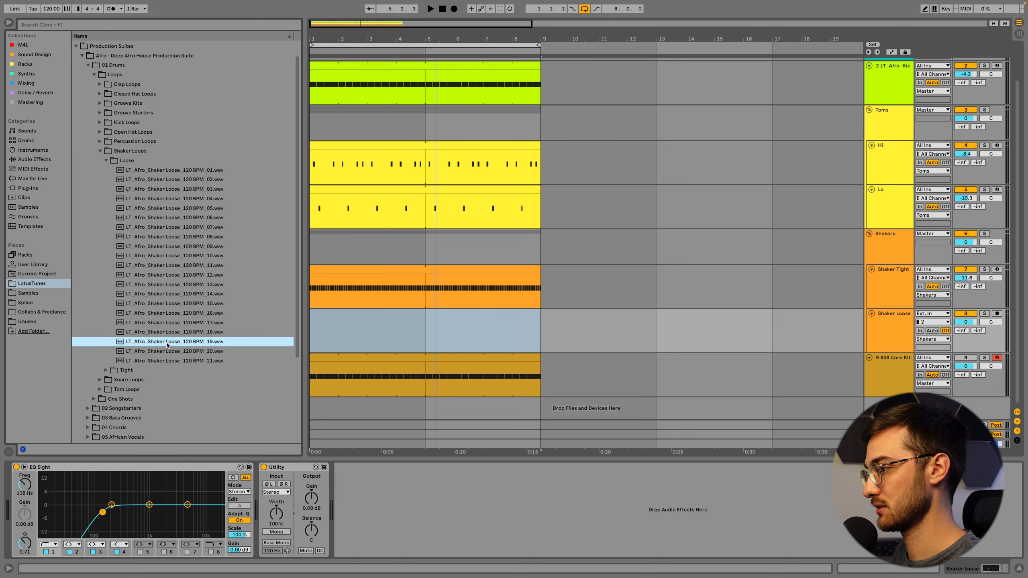
pyautogui.click(168, 332)
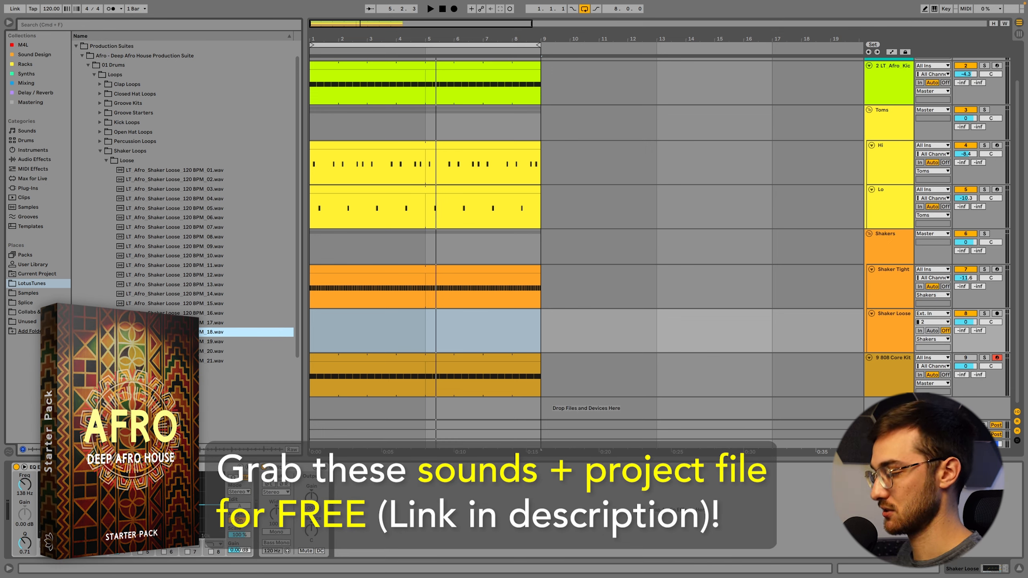
# - Place loop 18 at the start of the Shaker Loose track, with volume at -18.4 dB and pan at 28L
pyautogui.moveTo(168, 332); pyautogui.dragTo(320, 336)
pyautogui.press('space')
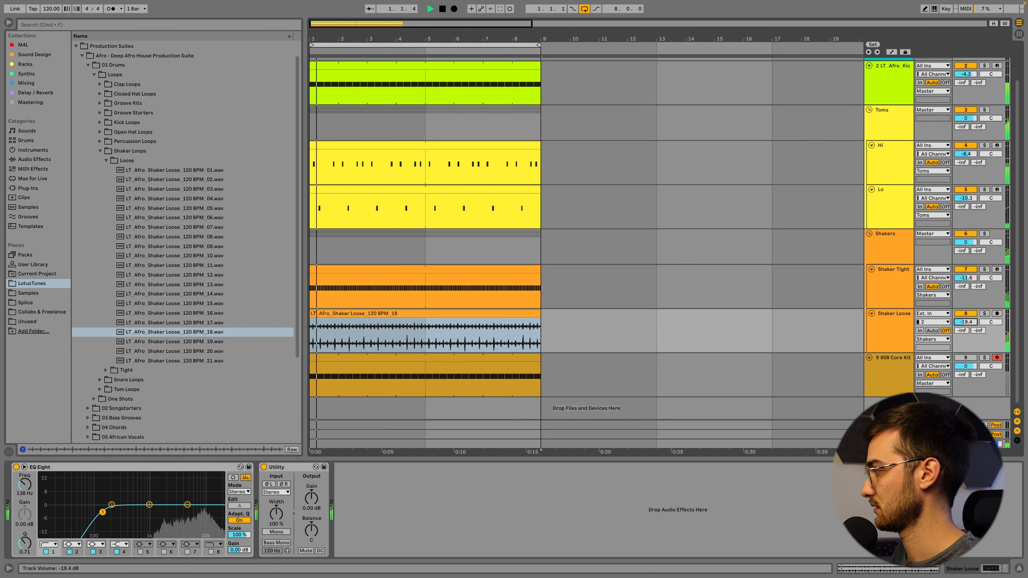
pyautogui.moveTo(965, 322); pyautogui.dragTo(991, 327)
# - Duplicate the Shaker Loose track, replace the copy's loop with LT_Afro_Shaker_Loose_120 BPM_17.wav, pan it 19R and audition it
pyautogui.click(900, 330)
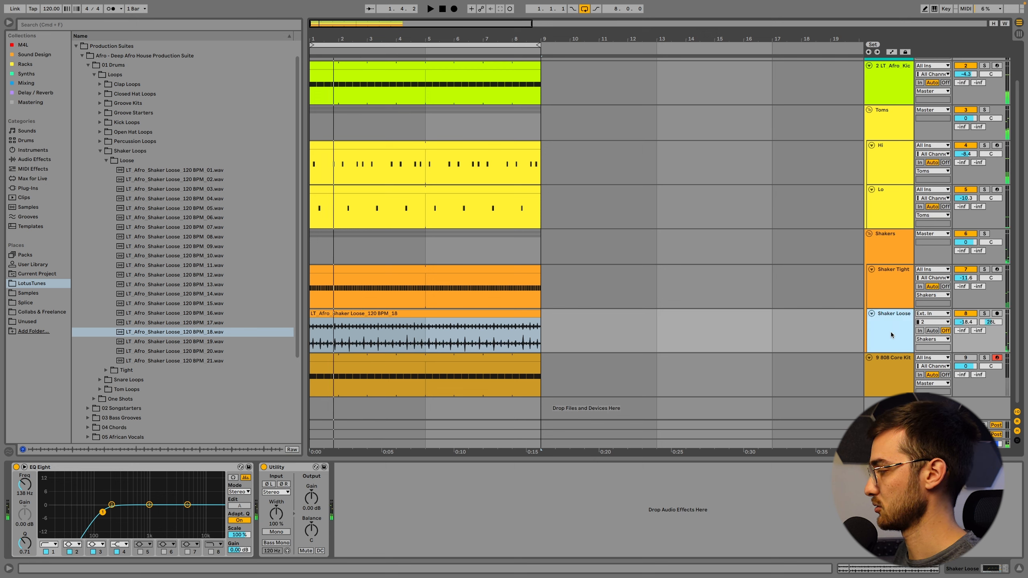
pyautogui.press('super+d')
pyautogui.scroll(-1, 888, 359)
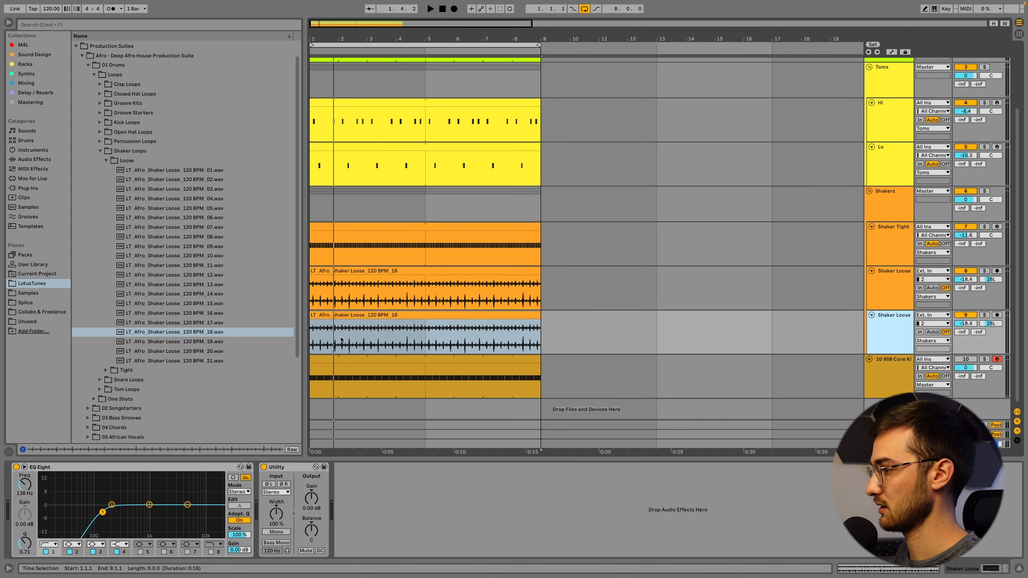
pyautogui.click(213, 324)
pyautogui.moveTo(210, 326); pyautogui.dragTo(338, 326)
pyautogui.moveTo(990, 323); pyautogui.dragTo(989, 312)
pyautogui.click(510, 322)
pyautogui.press('space')
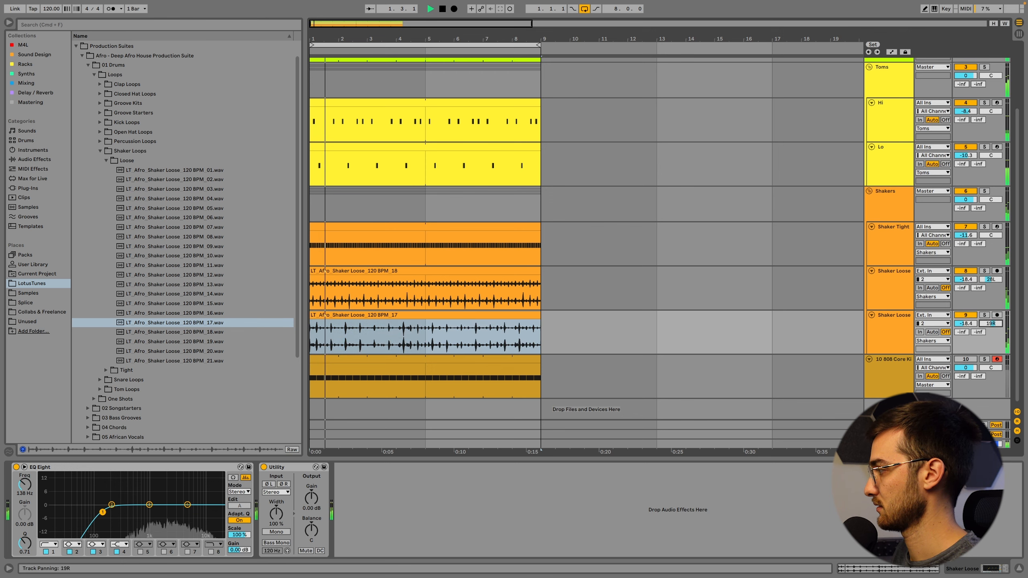
pyautogui.press('space')
# - Loop a 0.0.2-long section of the Shaker Loose 17 clip from 3.4.3, soloing its track at -13.9 dB
pyautogui.doubleClick(341, 314)
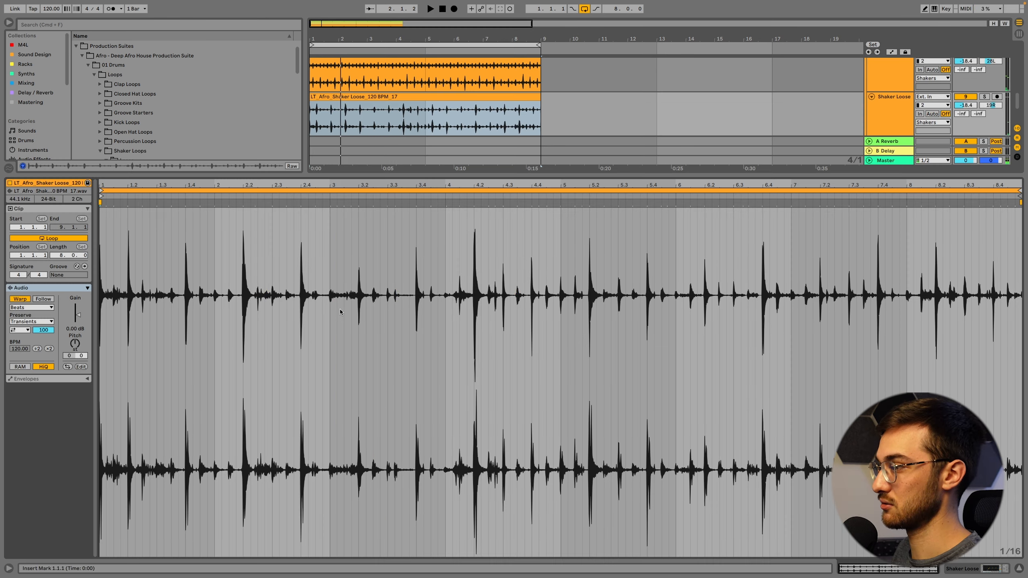
pyautogui.moveTo(361, 185); pyautogui.dragTo(360, 239)
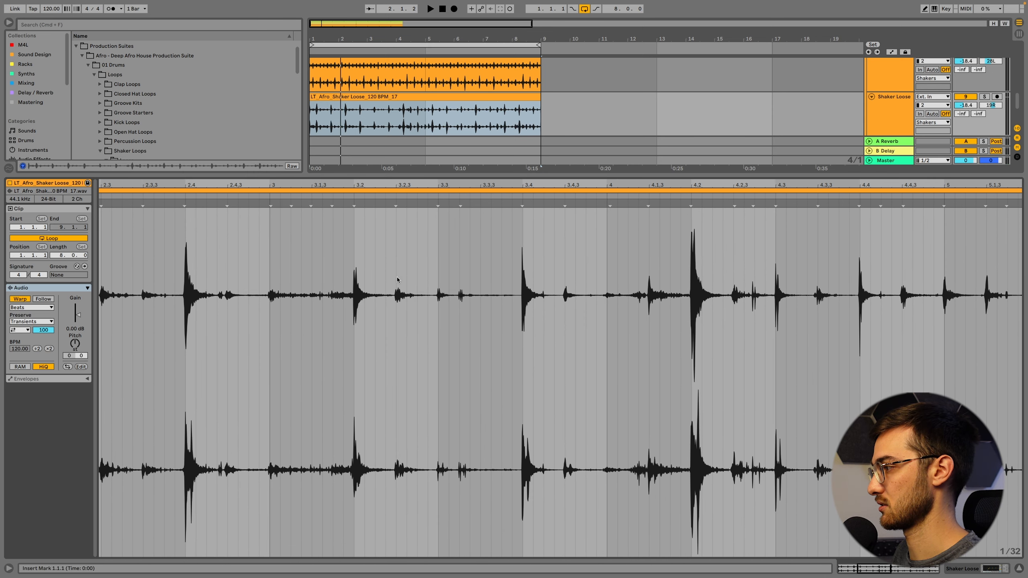
pyautogui.moveTo(390, 280); pyautogui.dragTo(437, 283)
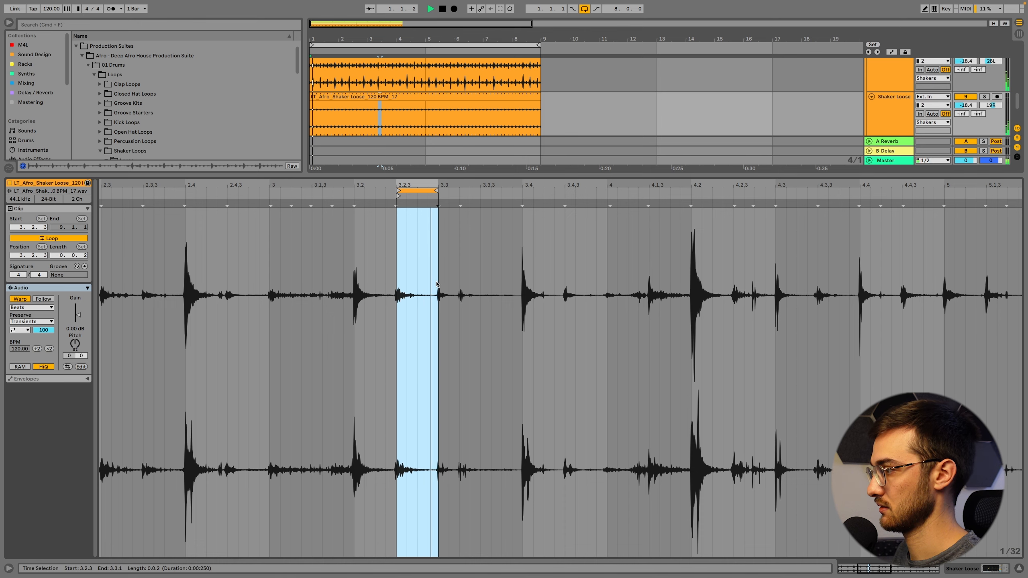
pyautogui.scroll(-4, 414, 191)
pyautogui.click(414, 190)
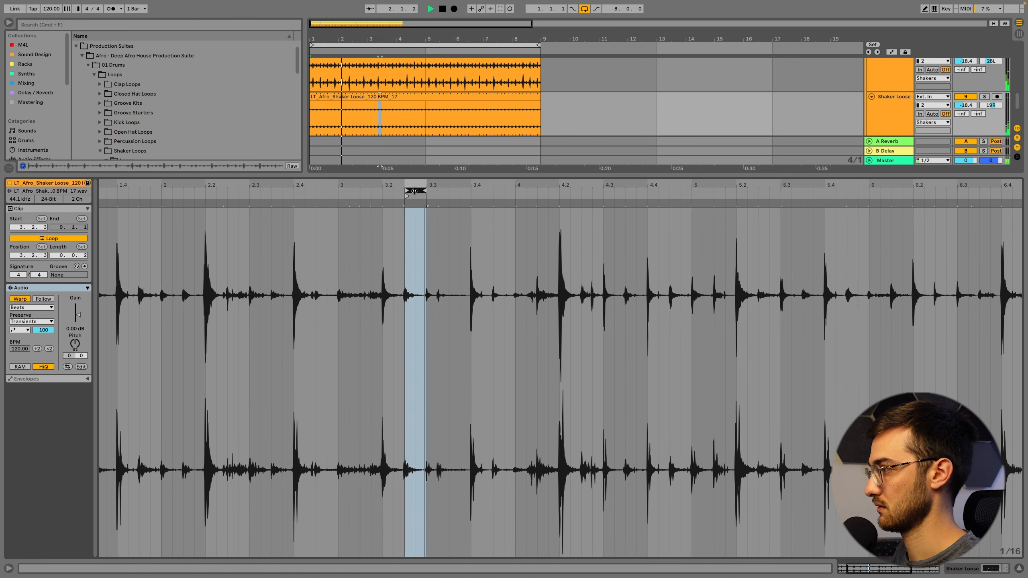
pyautogui.moveTo(414, 191); pyautogui.dragTo(506, 200)
pyautogui.moveTo(956, 104)
pyautogui.mouseDown()
pyautogui.moveTo(969, 108)
pyautogui.moveTo(967, 99)
pyautogui.mouseUp()
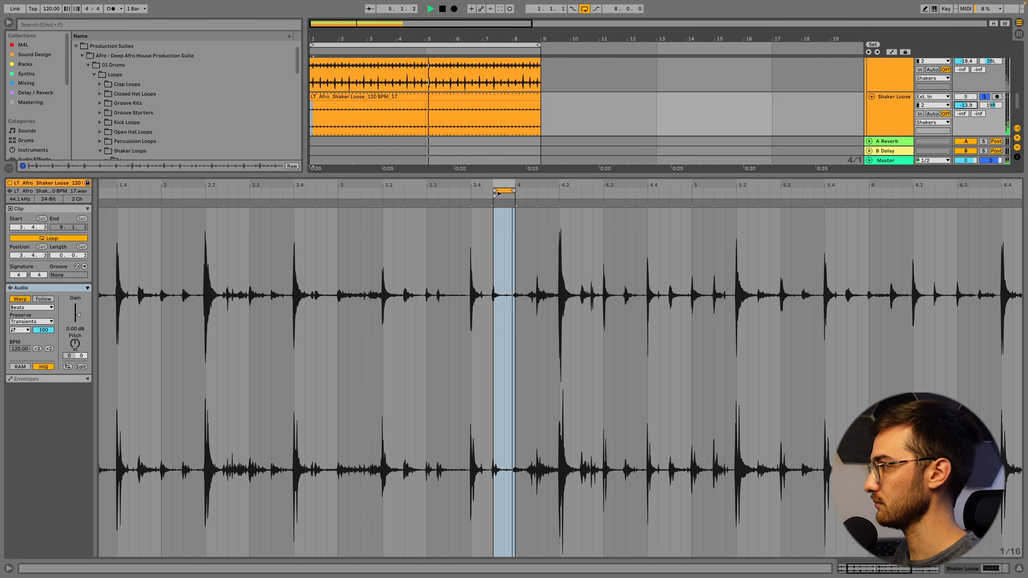
# - Swap the clip's sample for LT_Afro_Shaker_Loose_120 BPM_11.wav, turn off its transient looping and set the transient envelope to 18
pyautogui.hotkey('shift', 'Tab')
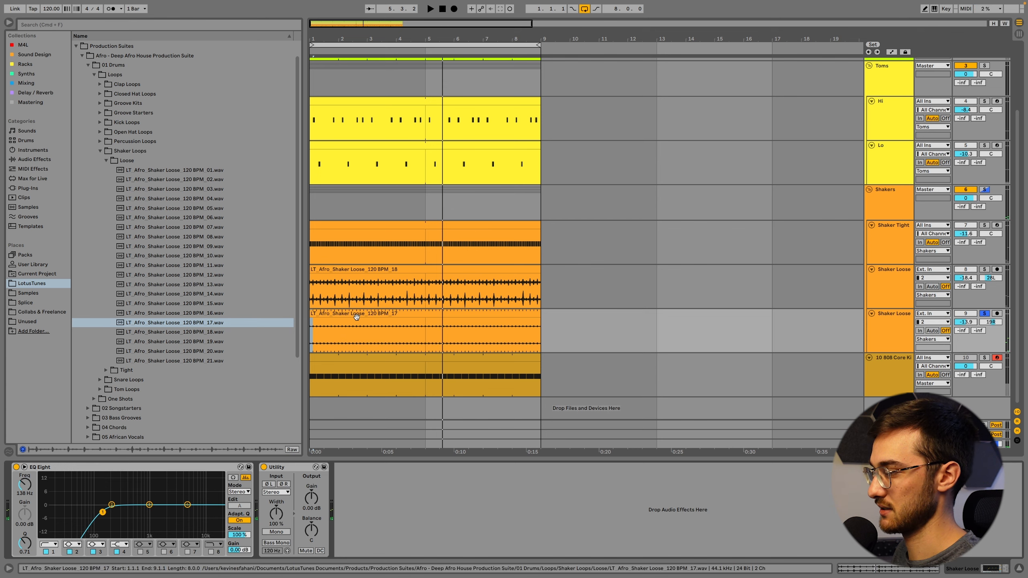
pyautogui.doubleClick(356, 316)
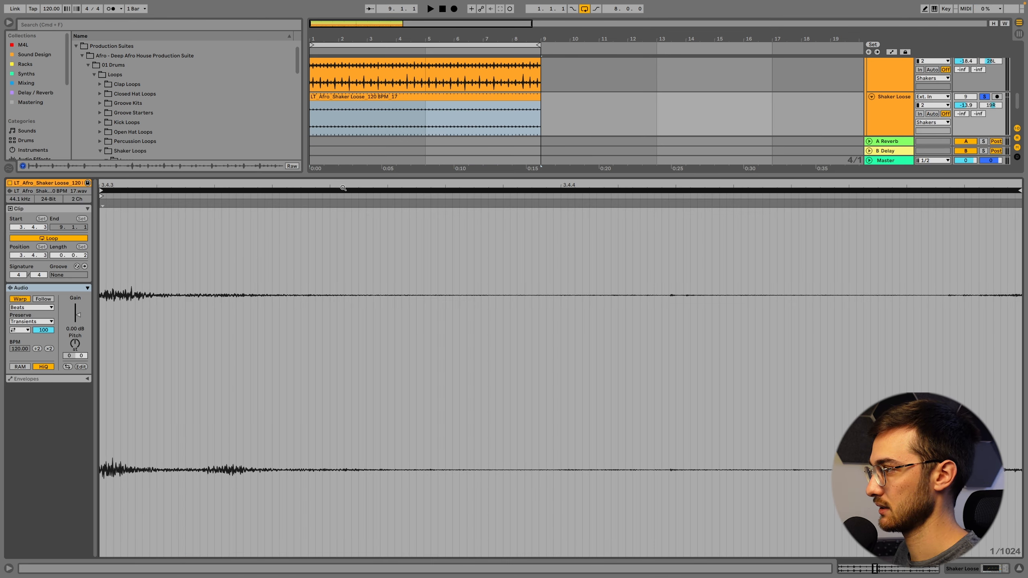
pyautogui.moveTo(343, 188); pyautogui.dragTo(343, 158)
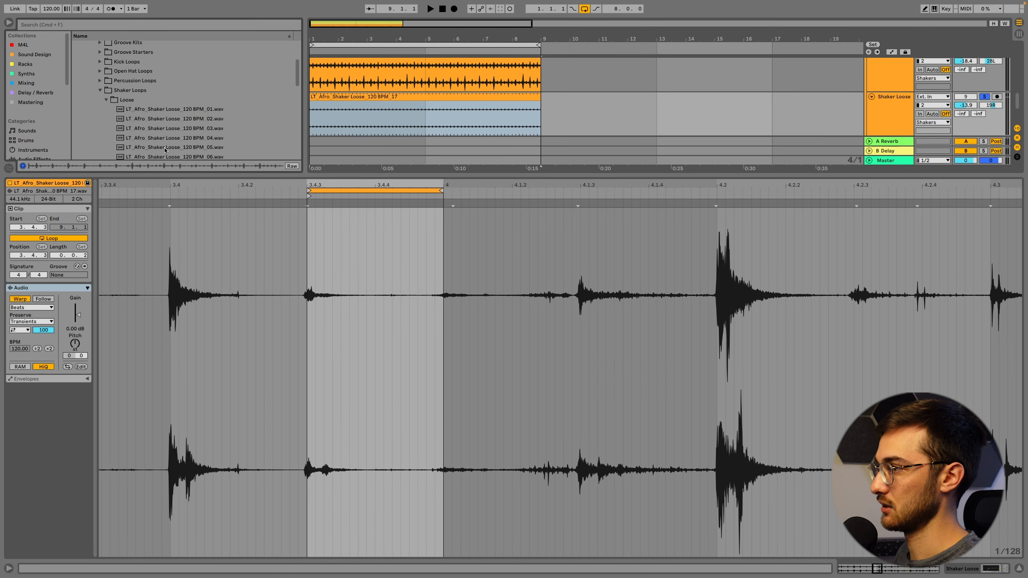
pyautogui.scroll(-4, 167, 149)
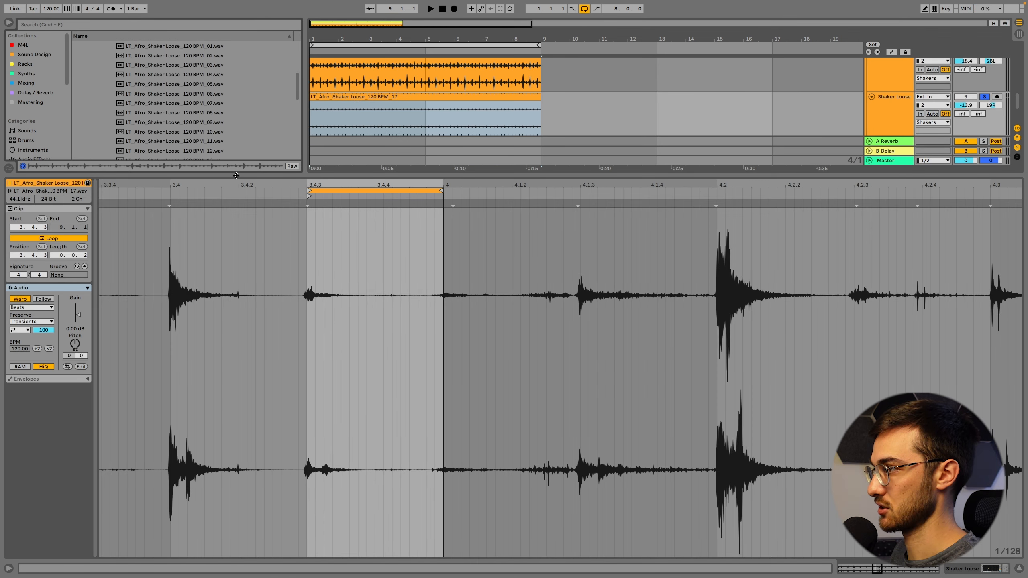
pyautogui.moveTo(167, 141); pyautogui.dragTo(367, 291)
pyautogui.press('space')
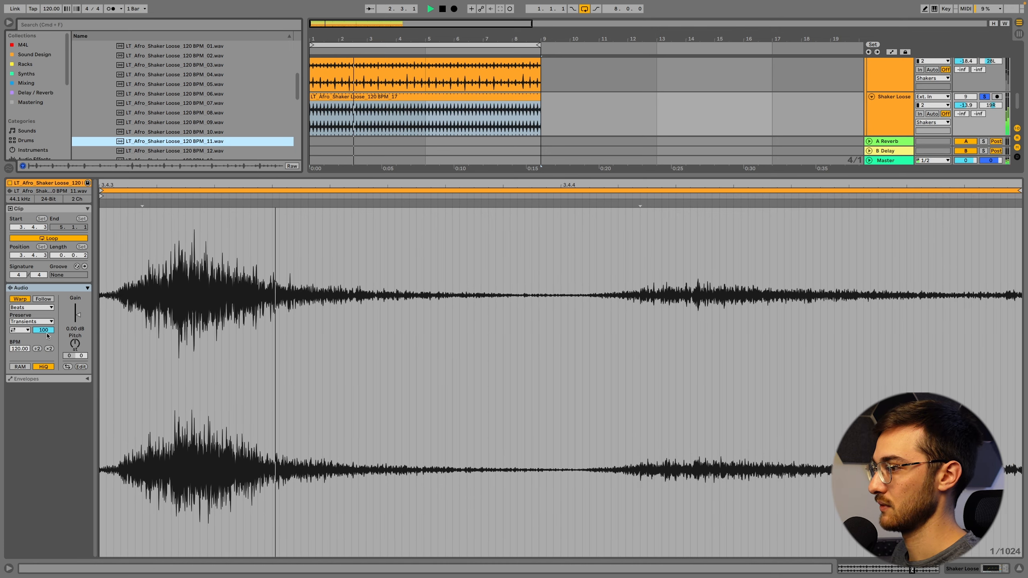
pyautogui.click(18, 330)
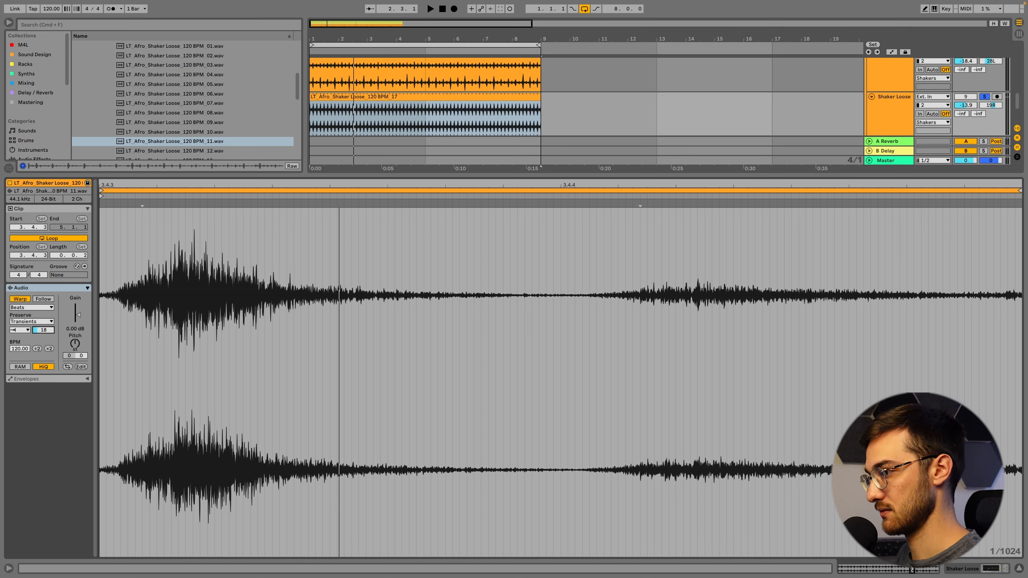
pyautogui.press('space')
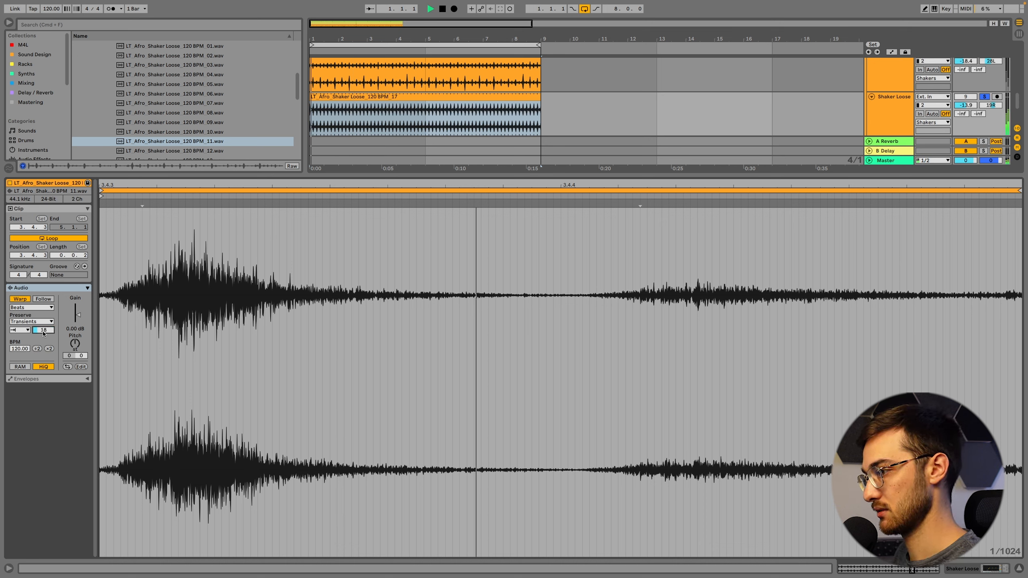
# - Open the quantize settings for the looped Shaker Loose clip
pyautogui.click(235, 319)
pyautogui.press('super+shift+u')
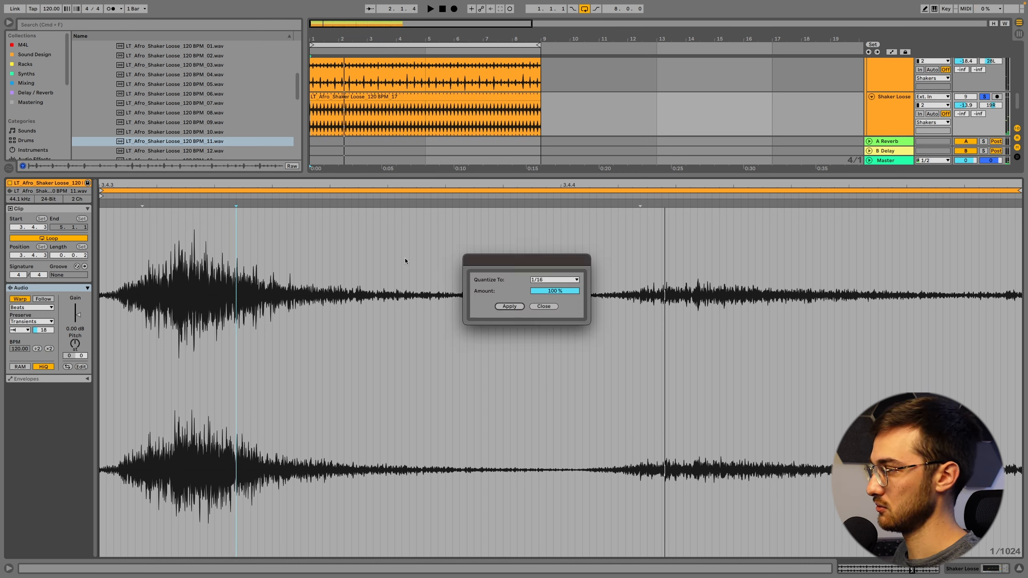
# - Quantize the shaker loop to 1/16 at 100%, unsolo its Shaker Loose track and lower the track volume to -26.8 dB
pyautogui.click(510, 305)
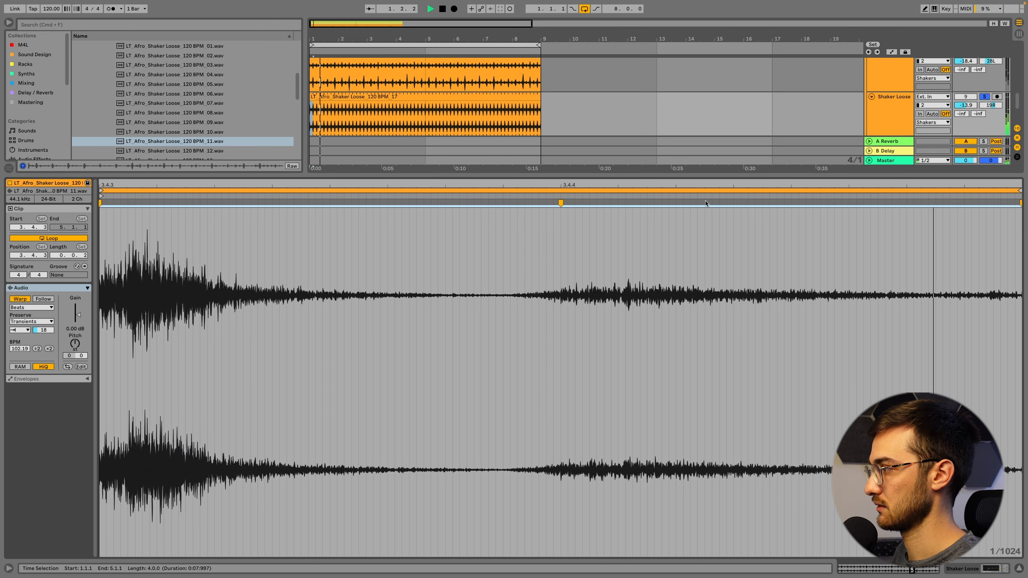
pyautogui.click(985, 98)
pyautogui.press('space')
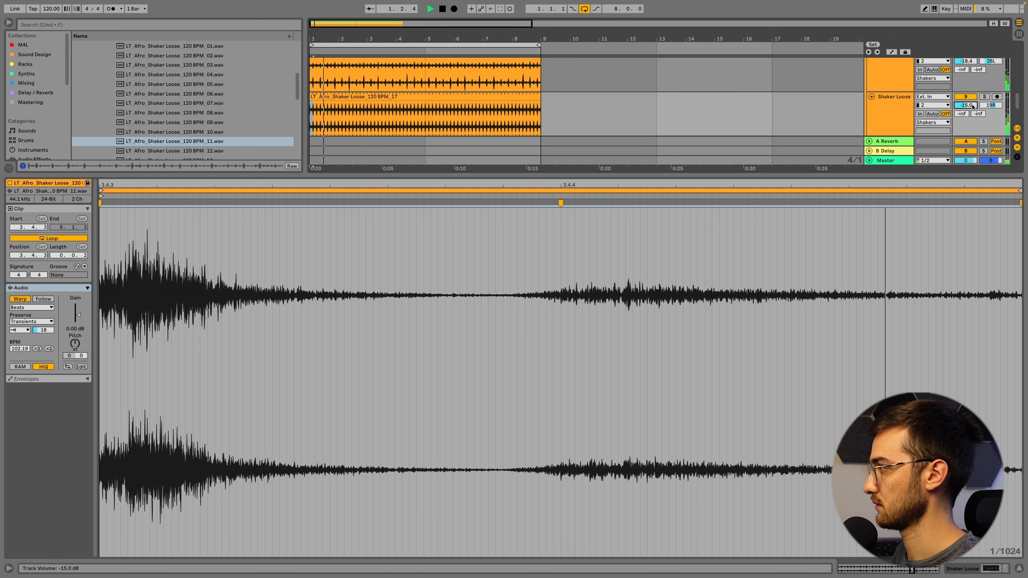
pyautogui.moveTo(965, 105); pyautogui.dragTo(966, 102)
pyautogui.hotkey('shift', 'Tab')
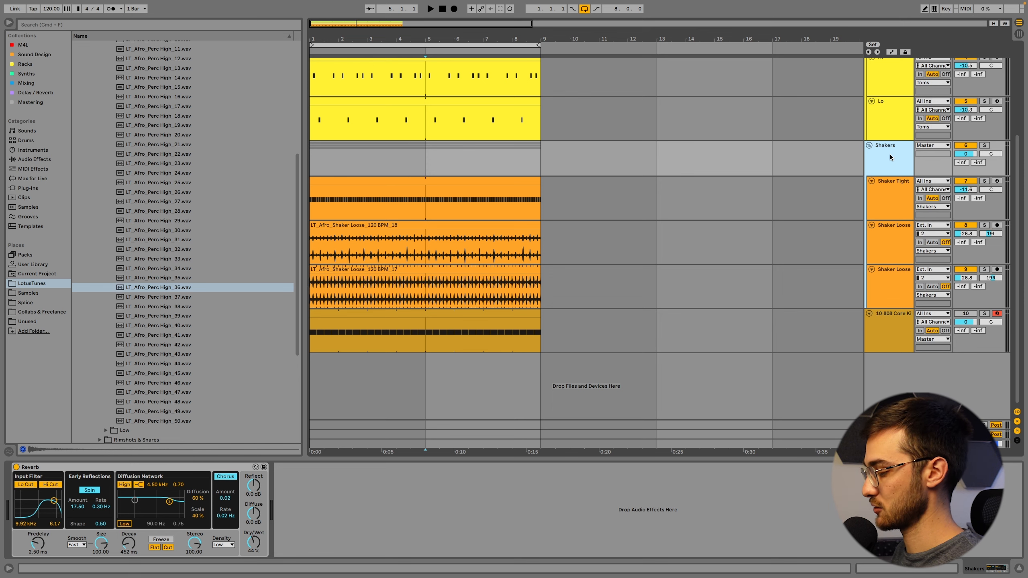
# - Insert a new MIDI track below the Shakers group and name it Perc
pyautogui.press('super+shift+t')
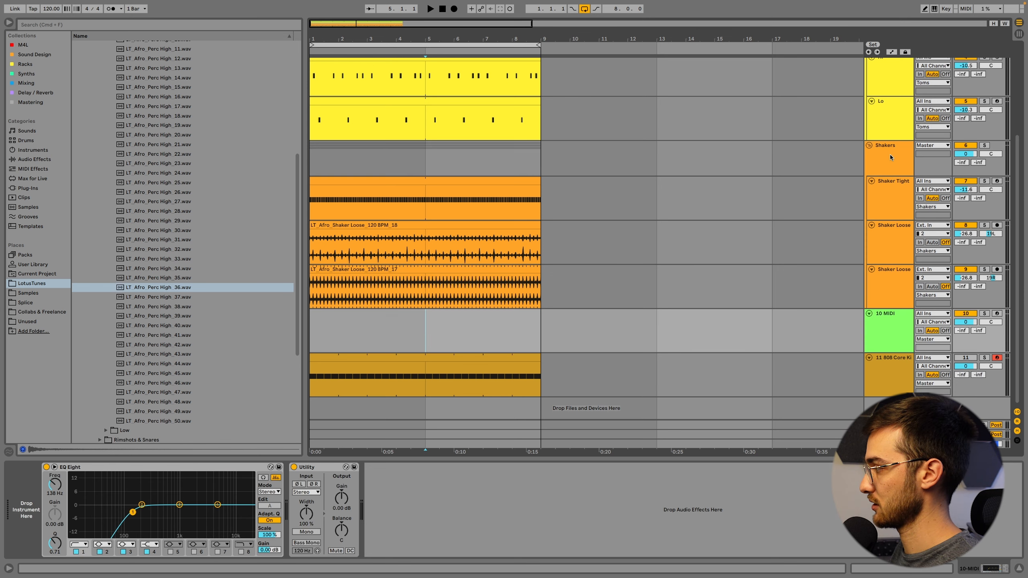
pyautogui.click(887, 332)
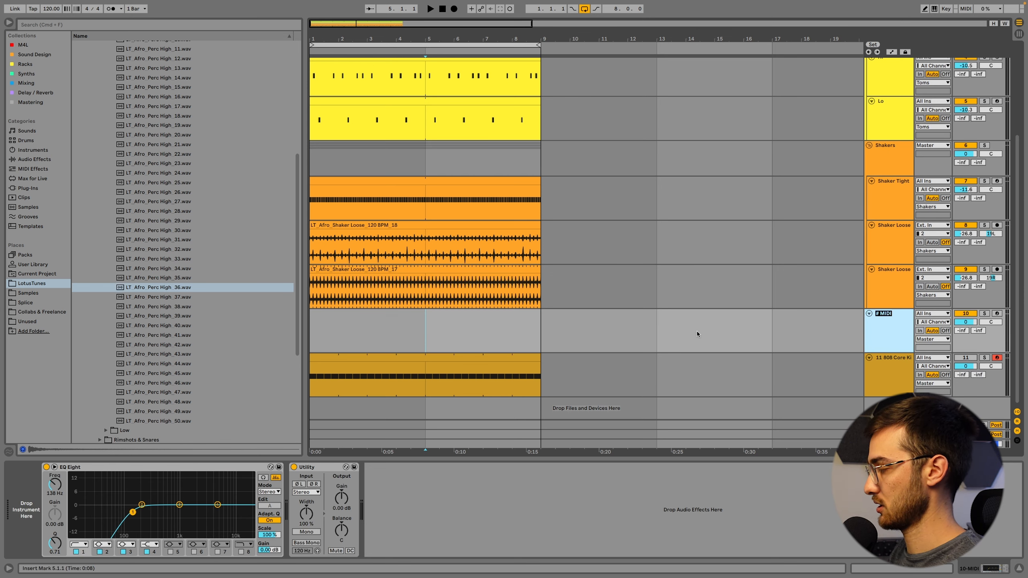
pyautogui.write('Perc')
pyautogui.press('Return')
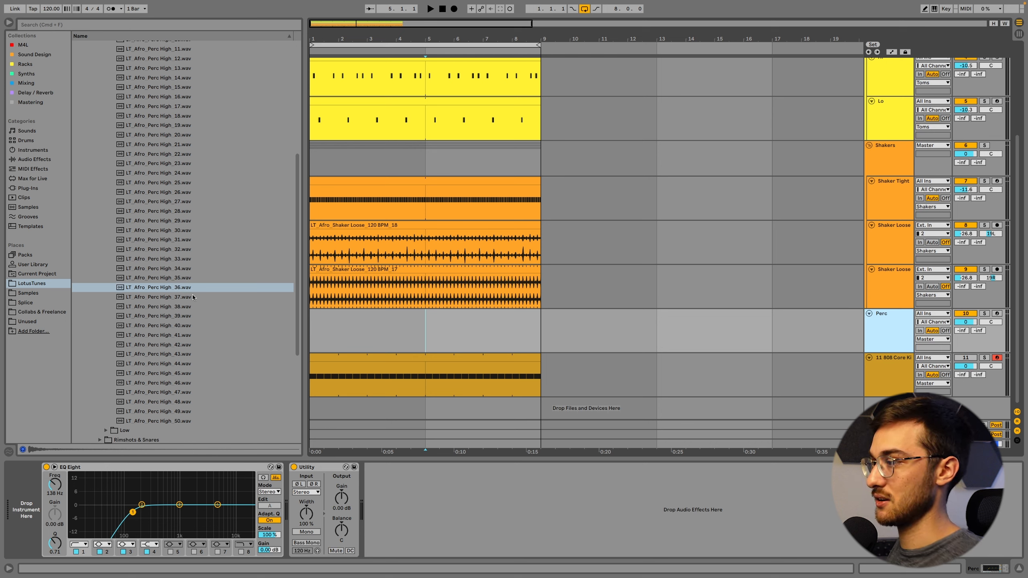
# - Solo the 808 Core Kit track and transpose the four notes in its clip up one semitone to Rim Shot
pyautogui.click(431, 356)
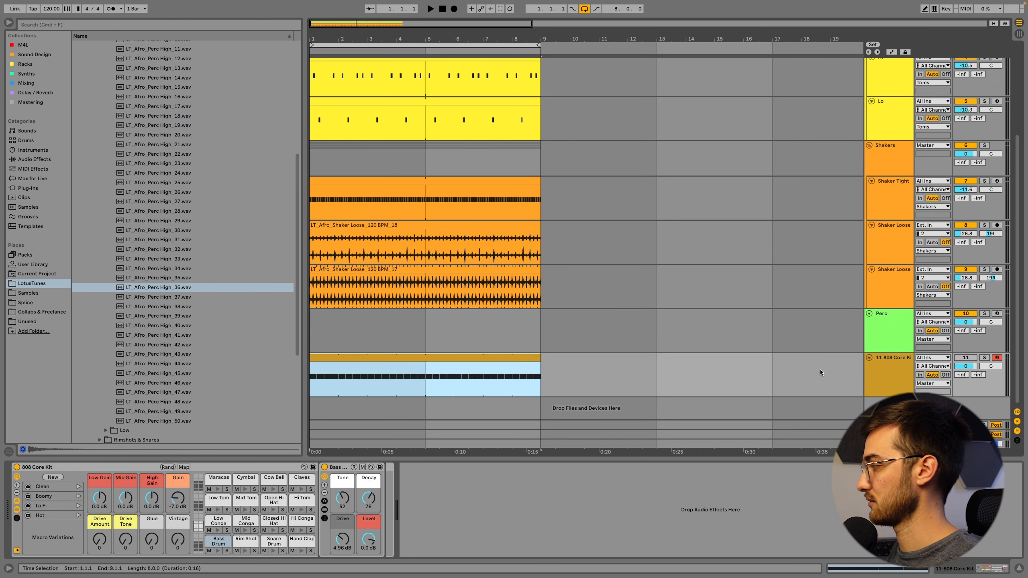
pyautogui.click(965, 357)
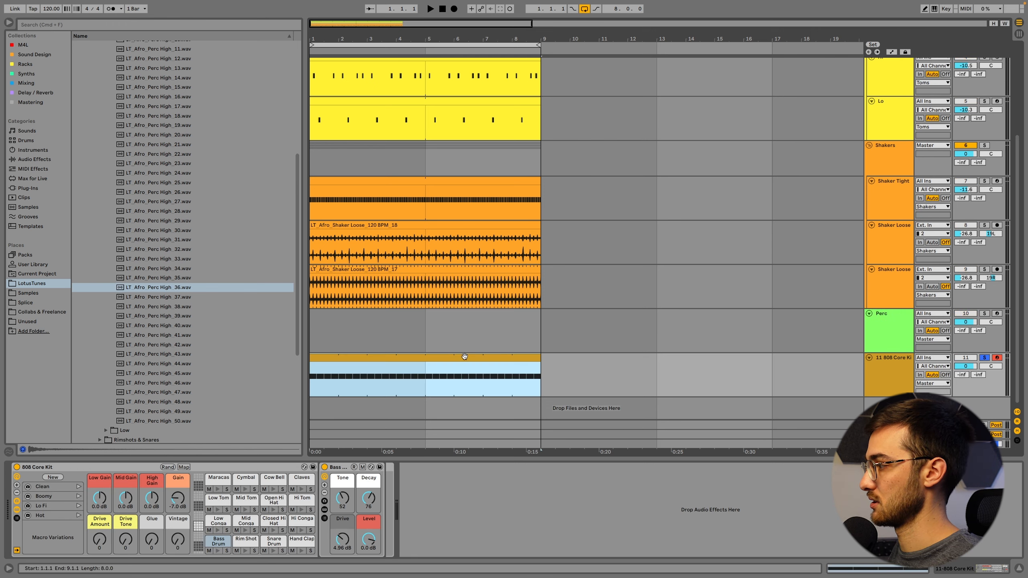
pyautogui.doubleClick(523, 356)
pyautogui.scroll(-3, 193, 332)
pyautogui.moveTo(191, 318); pyautogui.dragTo(1025, 454)
pyautogui.press('Up')
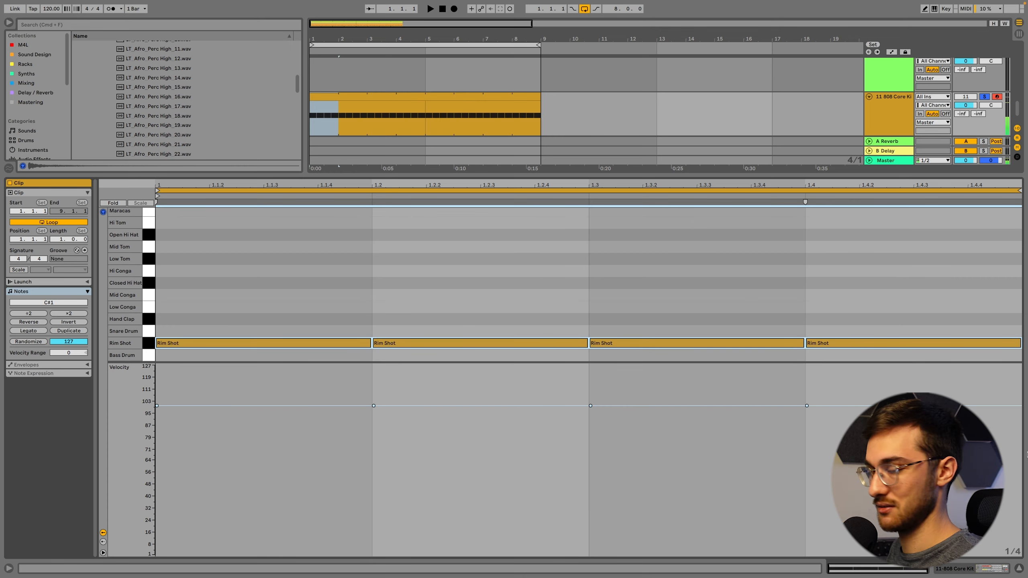
pyautogui.hotkey('shift', 'Tab')
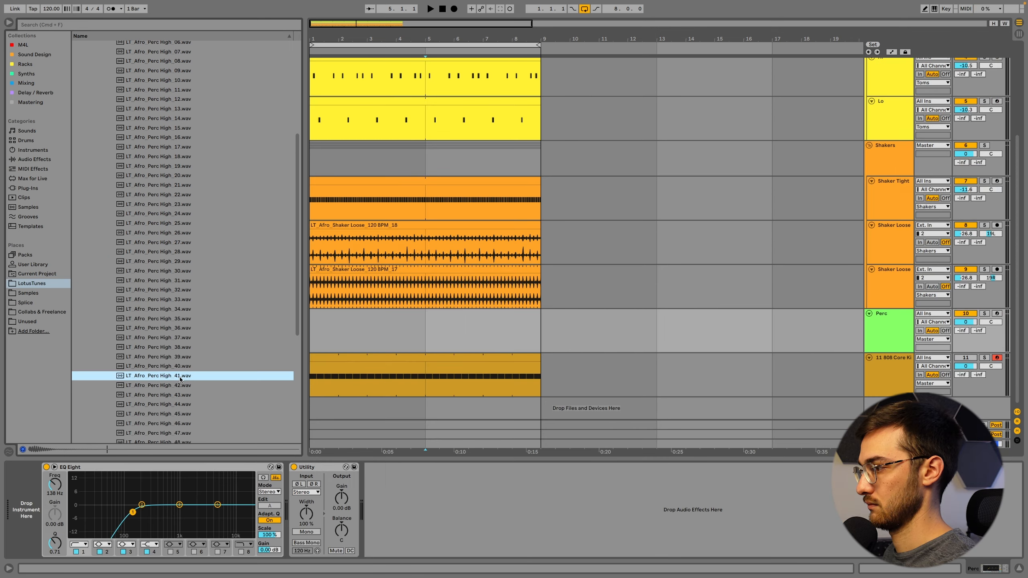
# - Load the LT_Afro_Perc High_41.wav sample onto the Perc track and create an empty eight-bar MIDI clip there
pyautogui.moveTo(167, 378); pyautogui.dragTo(407, 328)
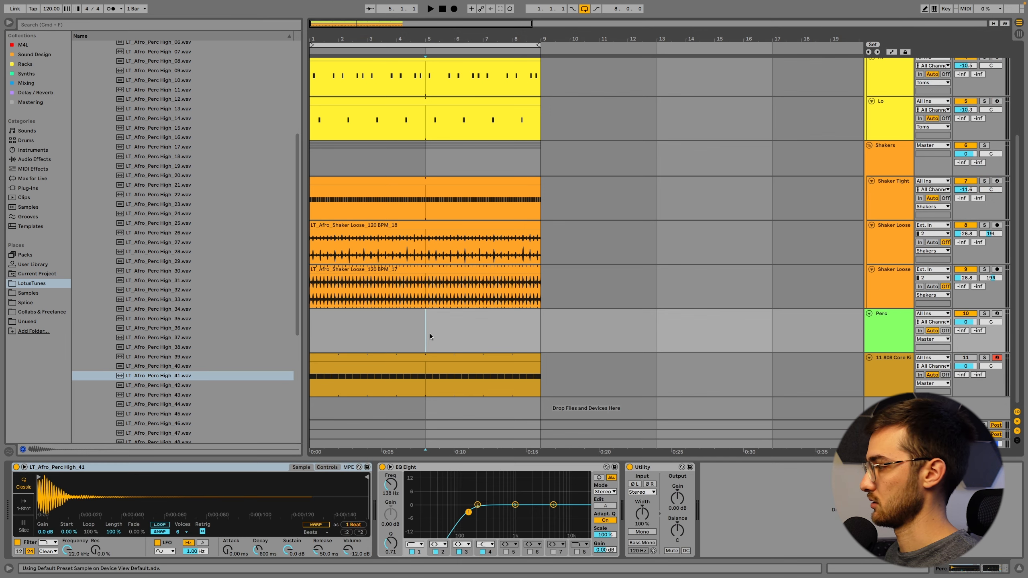
pyautogui.moveTo(540, 328); pyautogui.dragTo(318, 321)
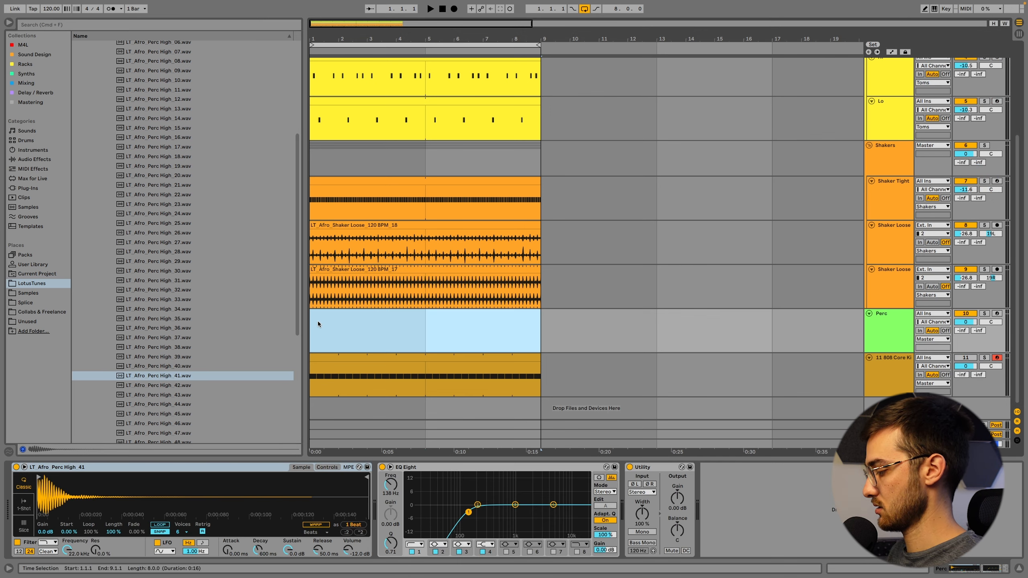
pyautogui.press('super+shift+m')
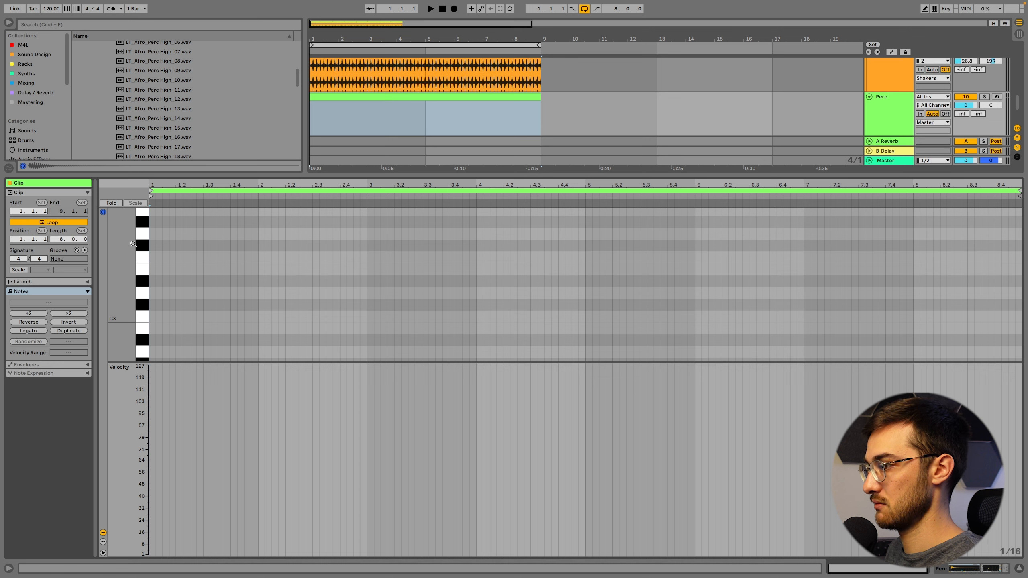
# - Add a C3 note at 1.1.3 in the Perc clip, lower the track volume to -10.7 dB and audition it
pyautogui.doubleClick(162, 319)
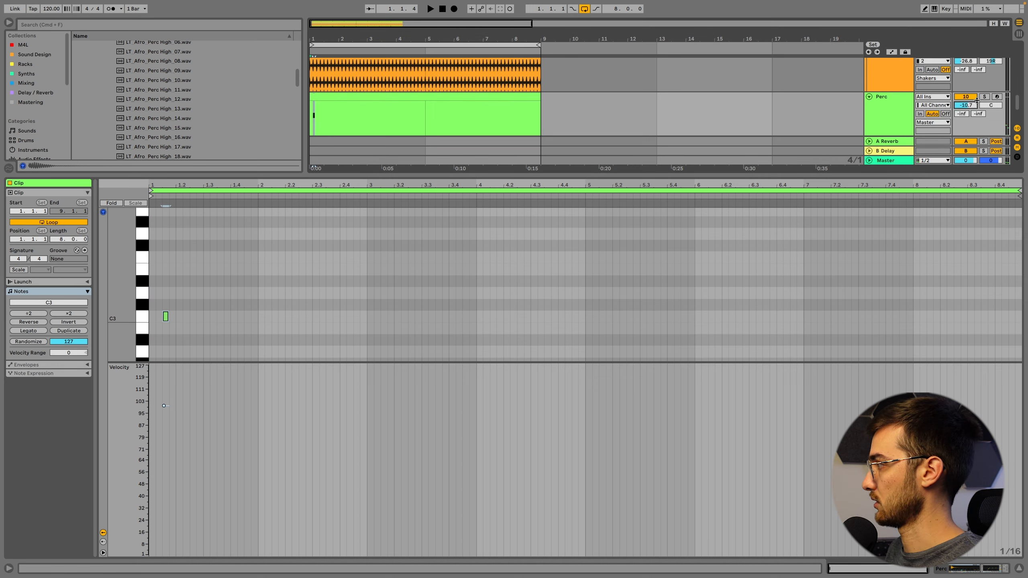
pyautogui.press('space')
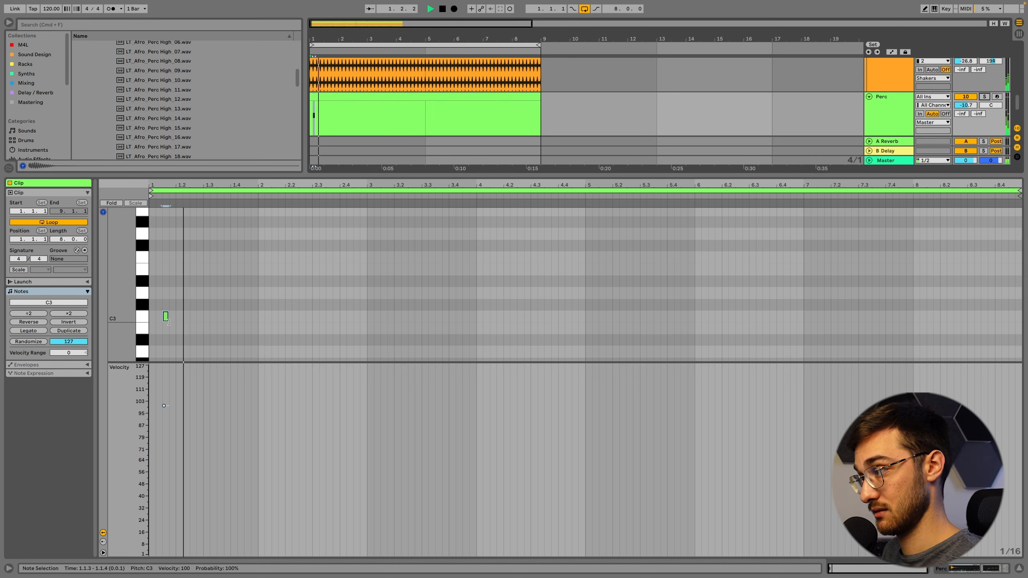
pyautogui.moveTo(161, 185); pyautogui.dragTo(169, 231)
pyautogui.press('space')
pyautogui.scroll(-1, 206, 344)
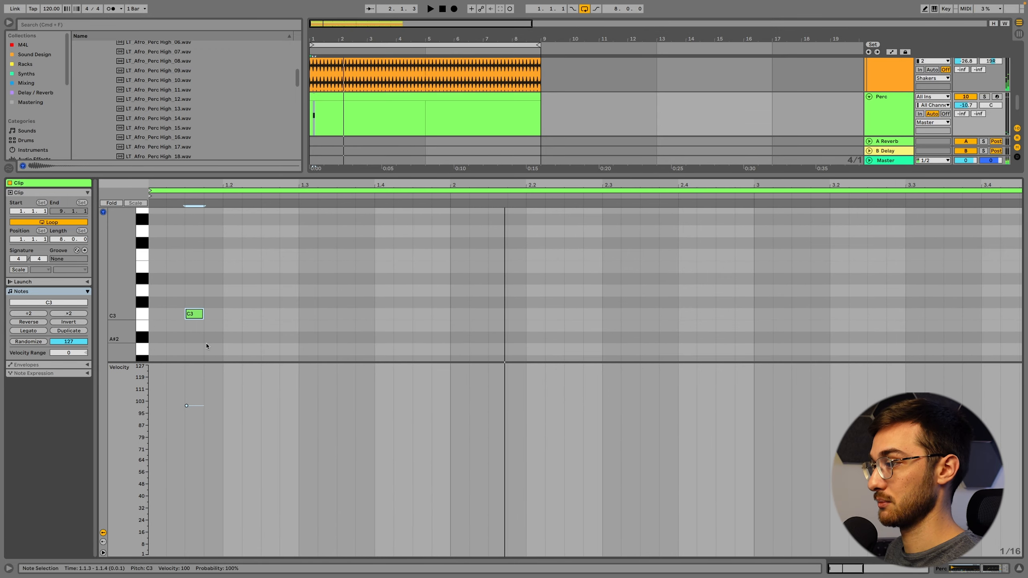
# - Complete the first bar's rhythm with C3 notes at 1.2.3, 1.2.4, 1.3.3, 1.4.2 and 1.4.4, auditioning the pattern
pyautogui.moveTo(201, 363); pyautogui.dragTo(206, 424)
pyautogui.doubleClick(230, 316)
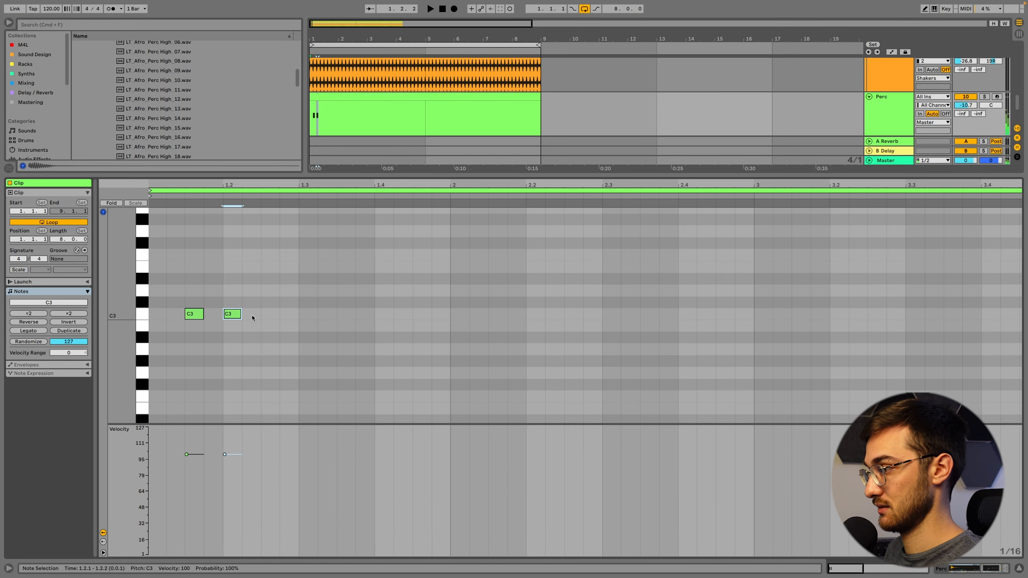
pyautogui.doubleClick(267, 315)
pyautogui.rightClick(249, 315)
pyautogui.click(233, 327)
pyautogui.moveTo(233, 315); pyautogui.dragTo(251, 314)
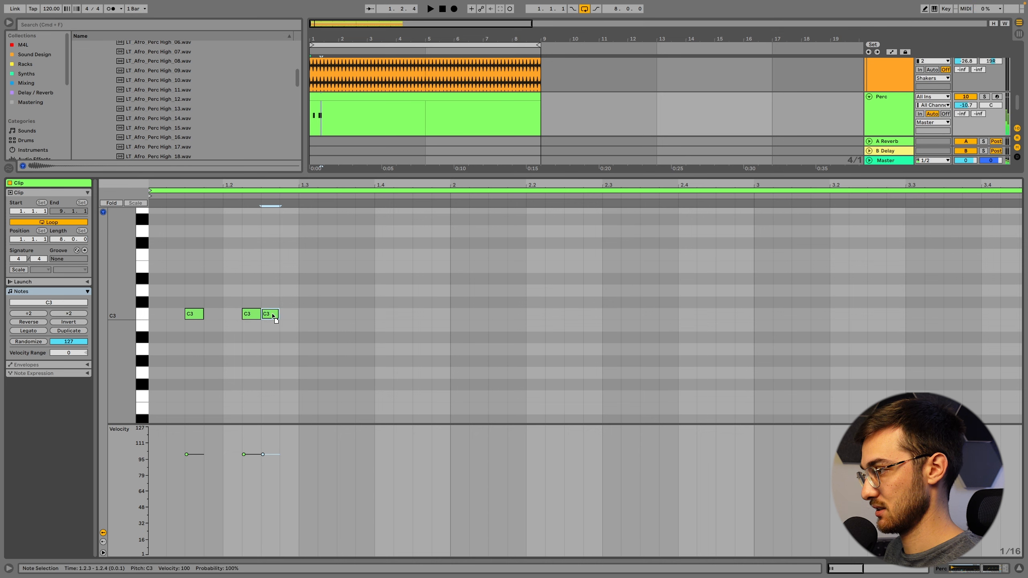
pyautogui.press('space')
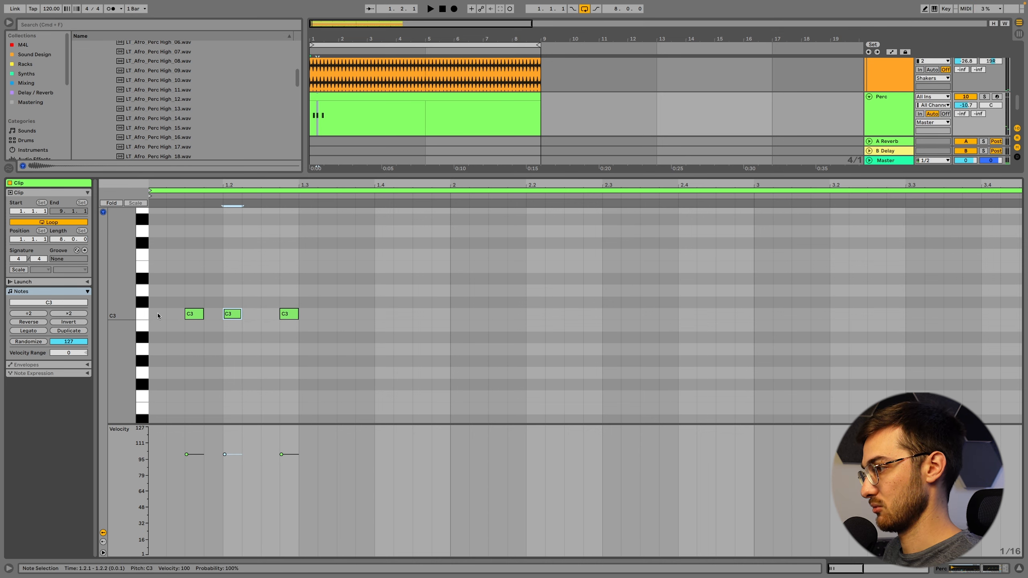
pyautogui.press('space')
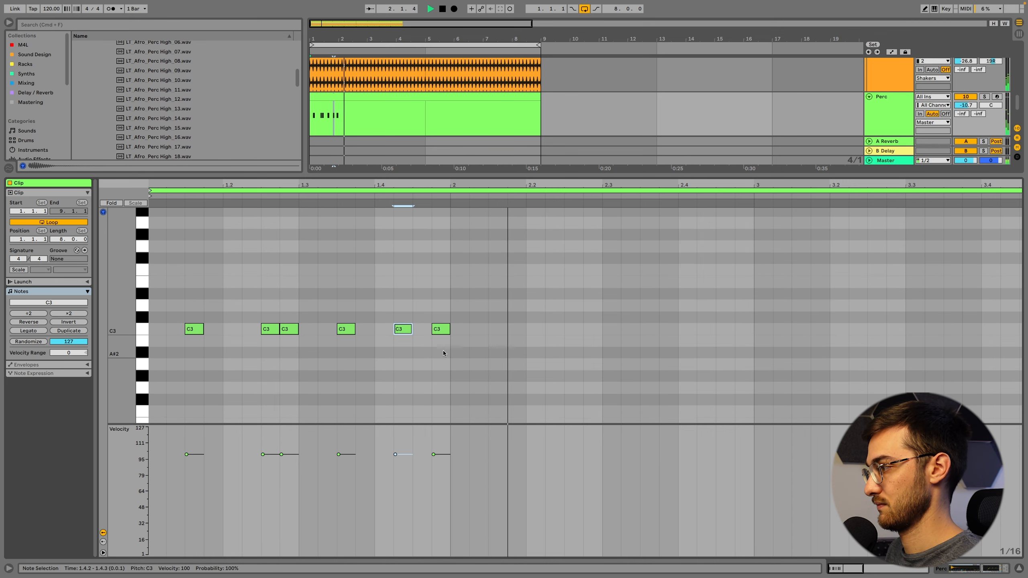
pyautogui.press('space')
# - Randomize the velocities of the first bar's notes, then adjust the last two notes to about 49 and 78
pyautogui.moveTo(446, 351); pyautogui.dragTo(113, 280)
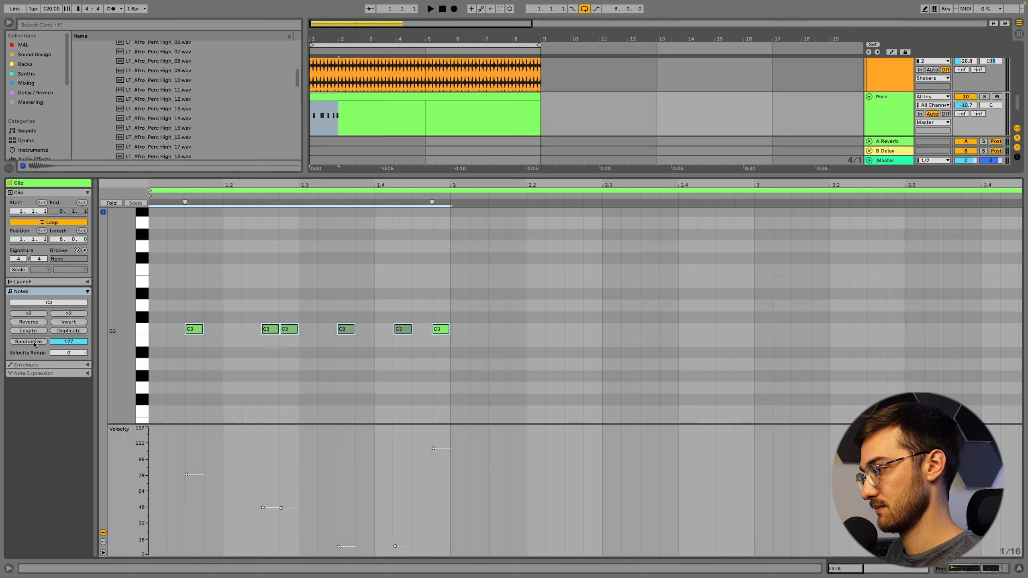
pyautogui.press('space')
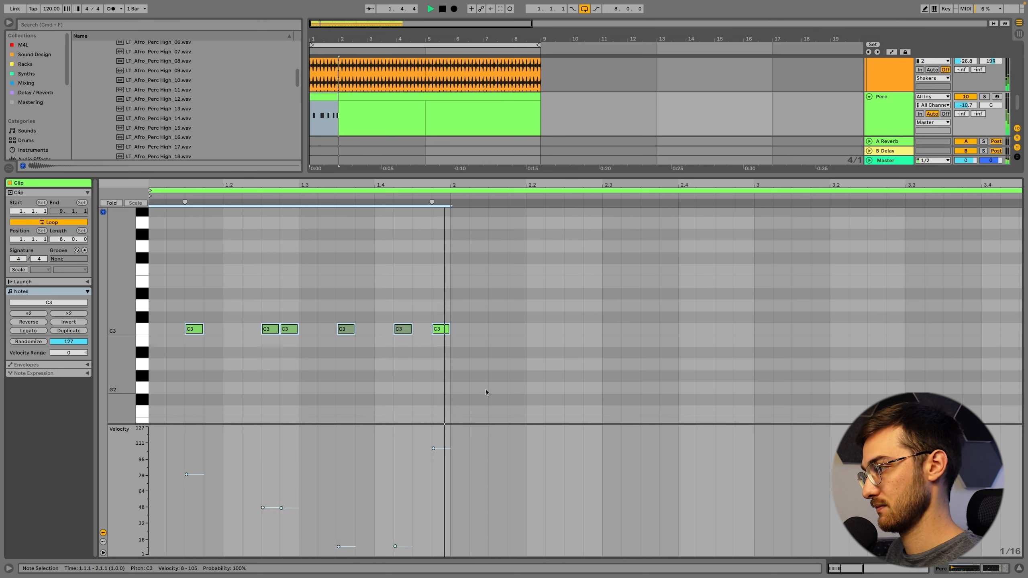
pyautogui.press('space')
pyautogui.click(440, 329)
pyautogui.moveTo(433, 448); pyautogui.dragTo(433, 467)
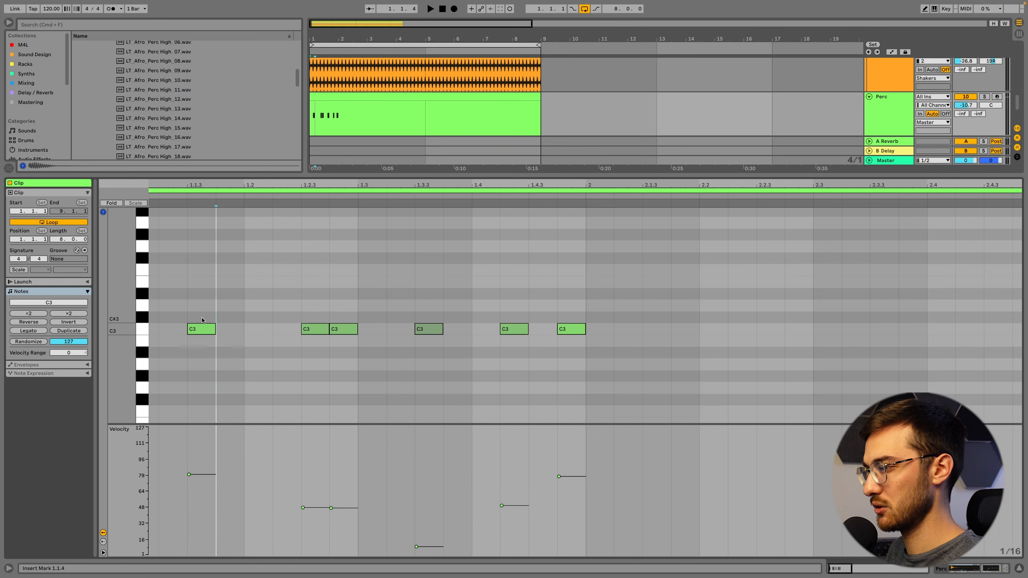
# - Nudge the pattern's notes slightly off the grid, the second one earlier and the others later, and audition the groove
pyautogui.moveTo(197, 330); pyautogui.dragTo(199, 331)
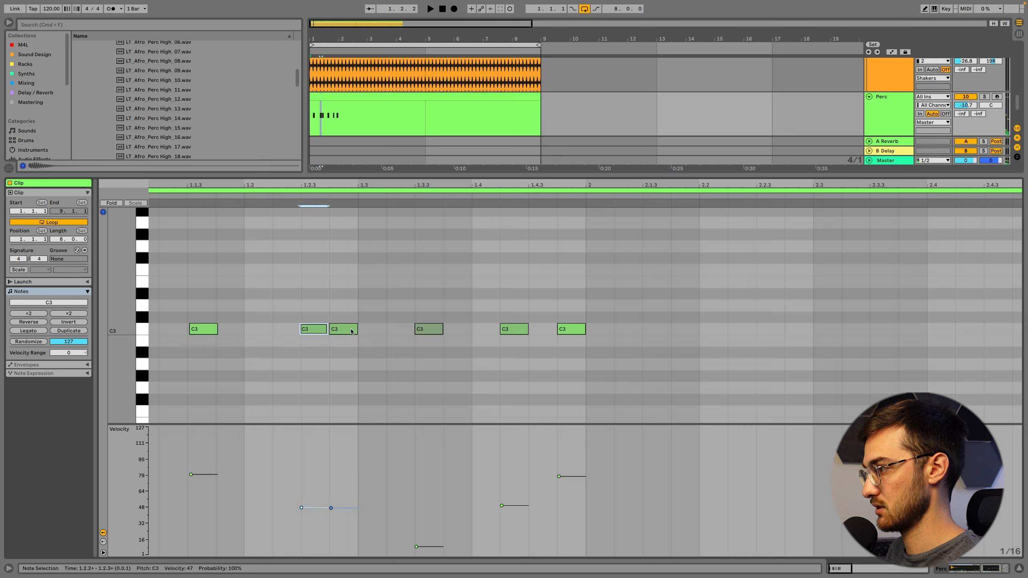
pyautogui.moveTo(343, 330); pyautogui.dragTo(345, 330)
pyautogui.click(419, 332)
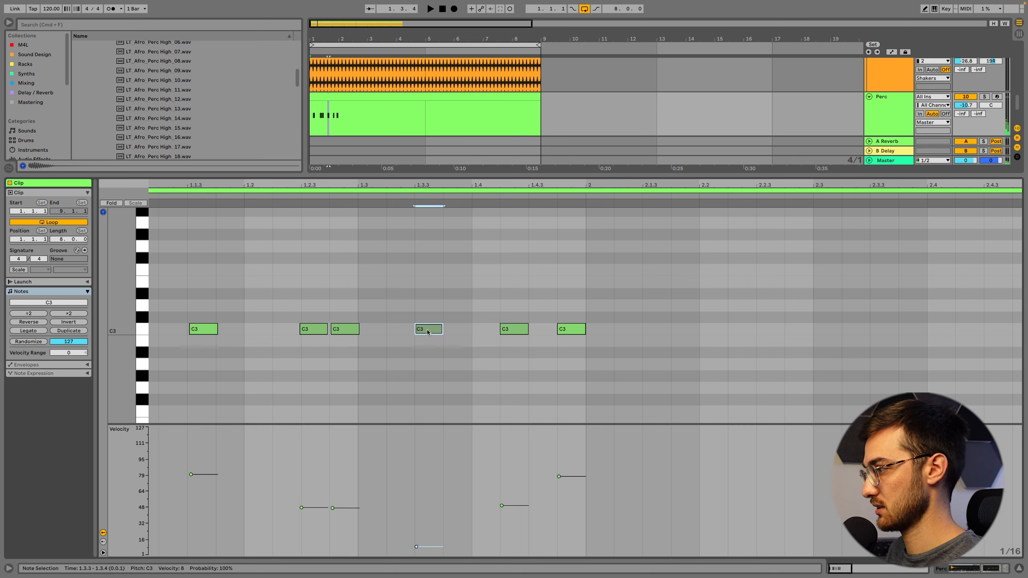
pyautogui.click(502, 329)
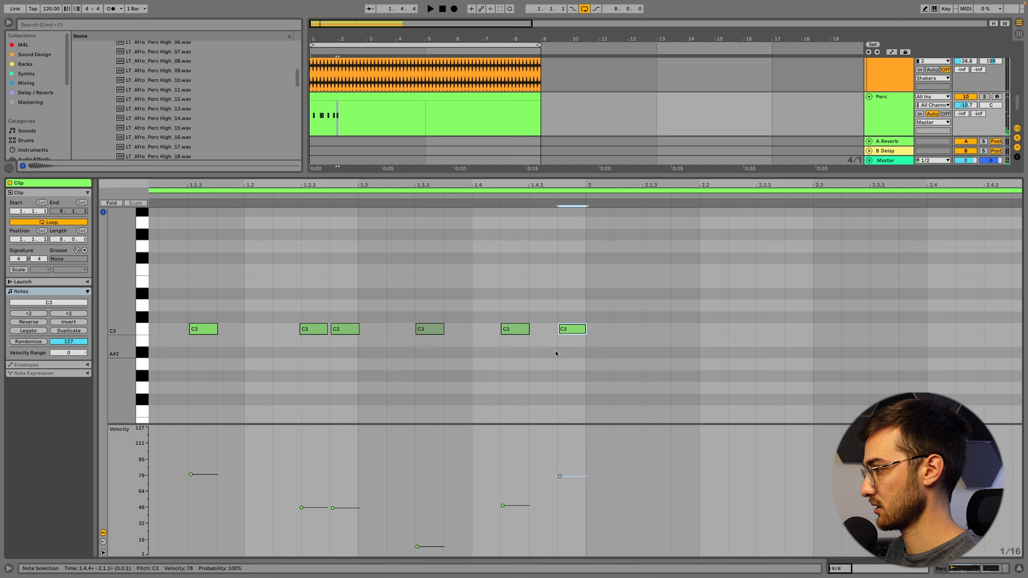
pyautogui.press('space')
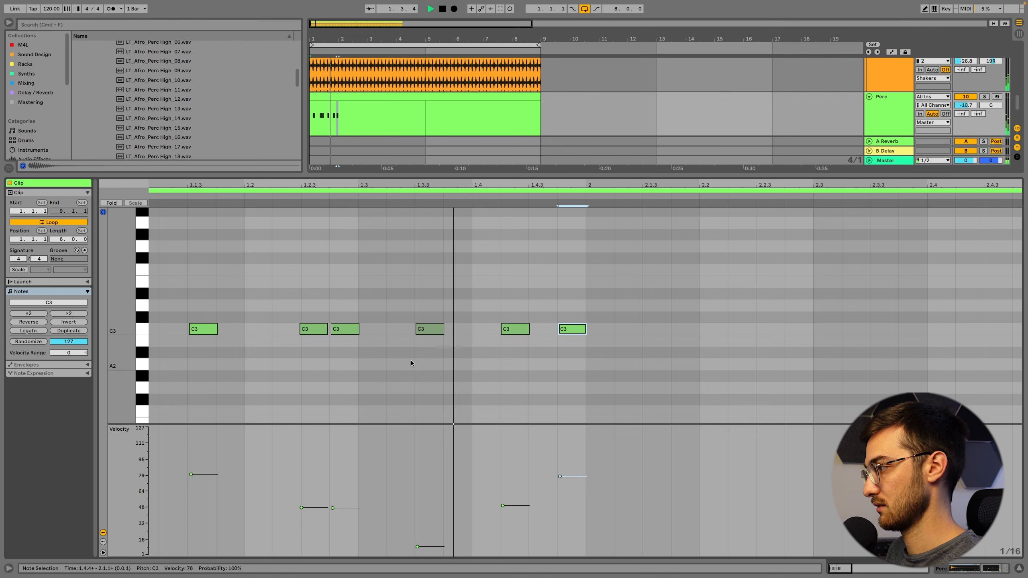
pyautogui.press('space')
# - Duplicate the one-bar pattern into bar 2 and raise the copied notes' velocities slightly
pyautogui.press('super+a')
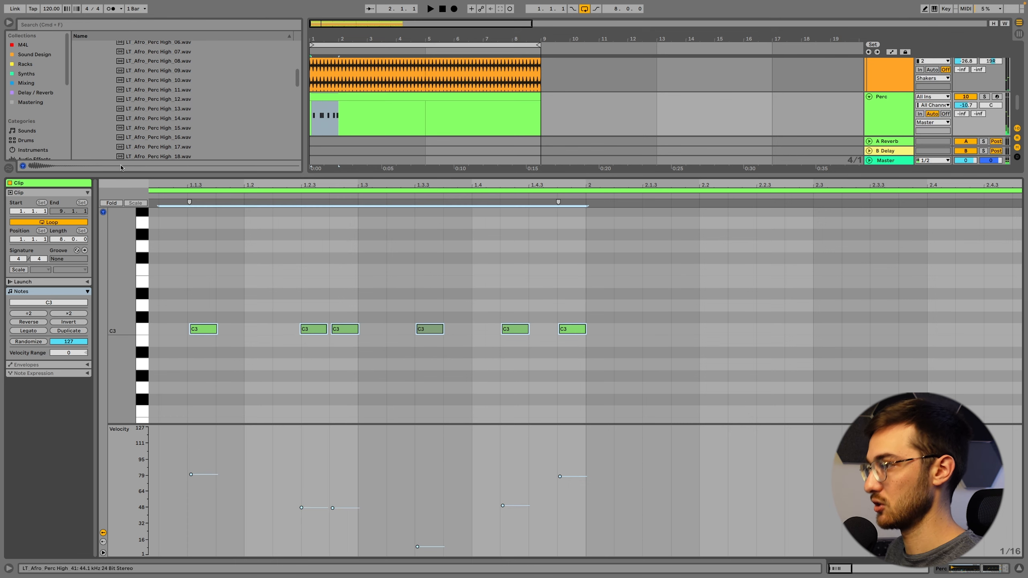
pyautogui.moveTo(208, 187); pyautogui.dragTo(208, 153)
pyautogui.press('super+d')
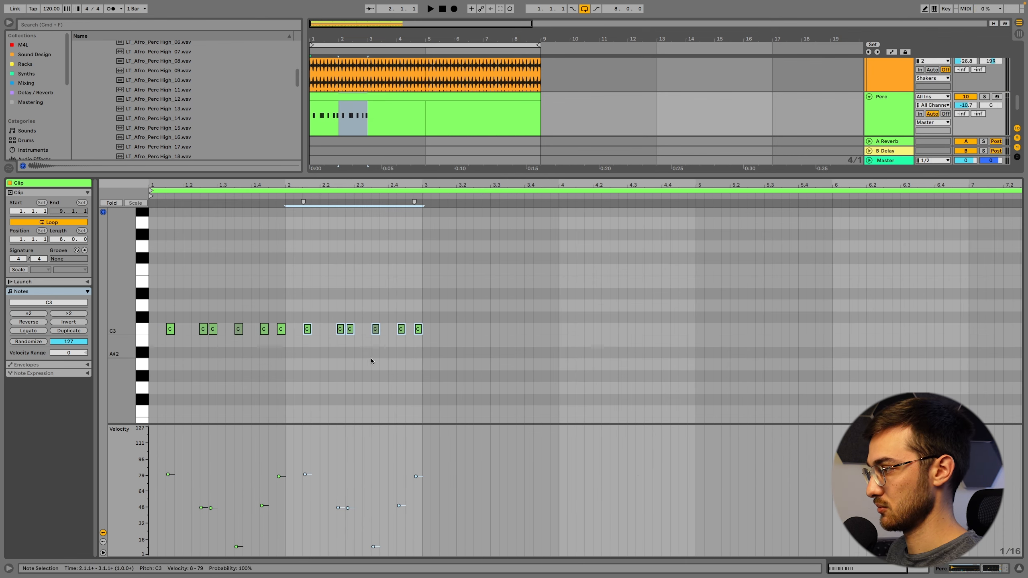
pyautogui.moveTo(305, 475); pyautogui.dragTo(305, 470)
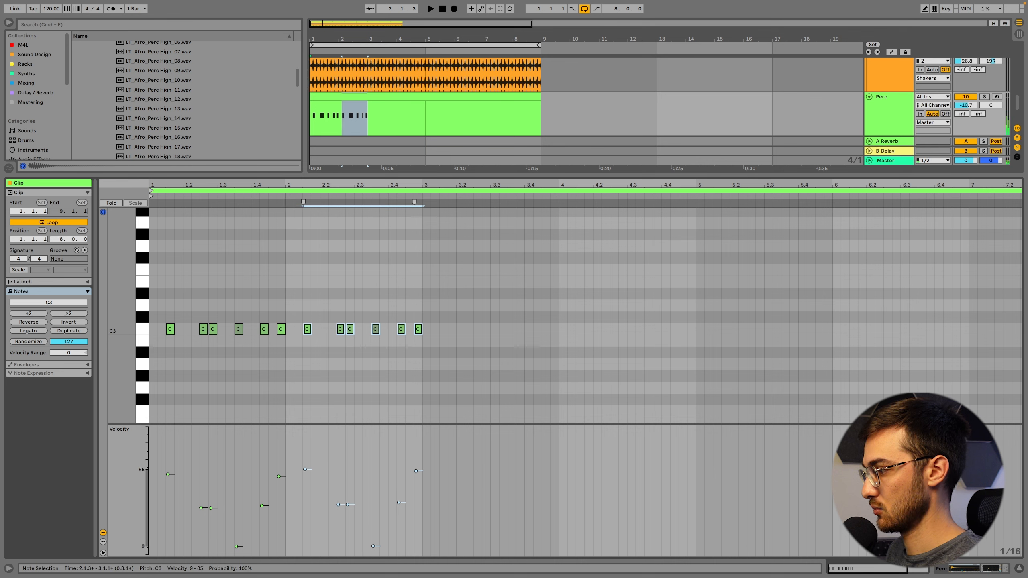
# - Loop the Perc clip over its two-bar pattern and play it back
pyautogui.press('super+a')
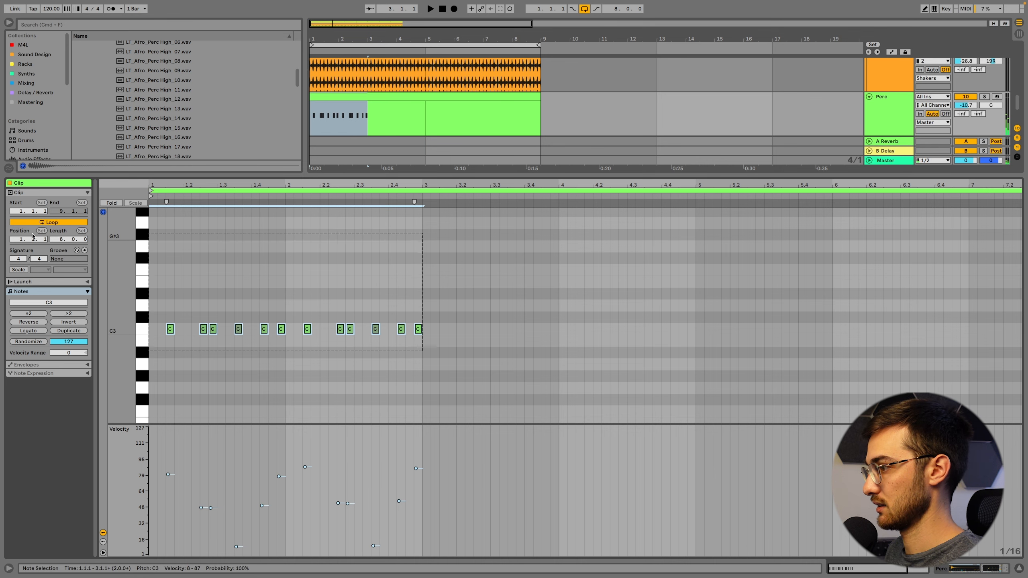
pyautogui.press('super+l')
pyautogui.press('space')
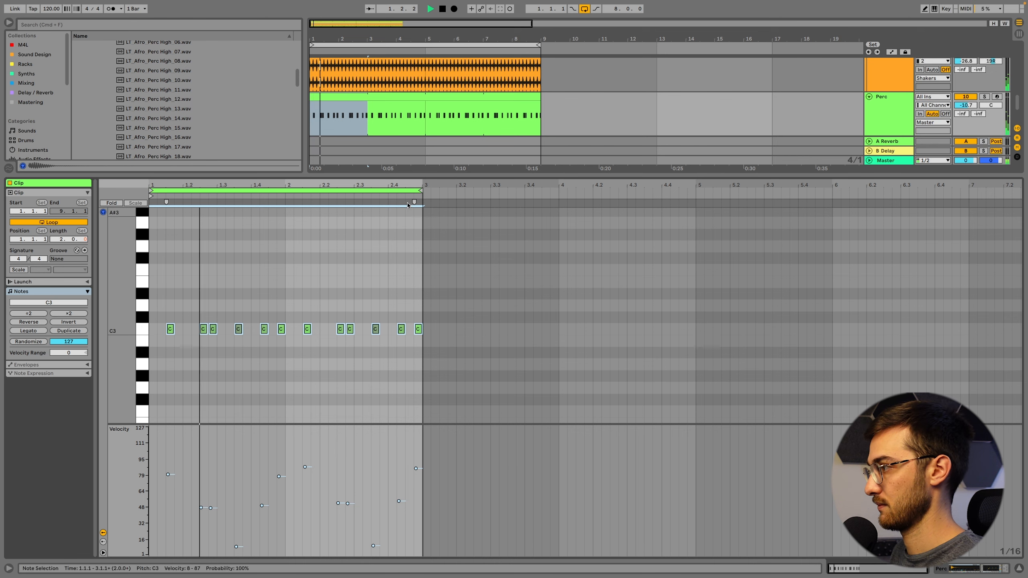
pyautogui.moveTo(419, 185); pyautogui.dragTo(419, 162)
# - Return to the full arrangement and lower the Perc track volume to -12.6 dB while listening to the mix
pyautogui.click(674, 292)
pyautogui.hotkey('shift', 'Tab')
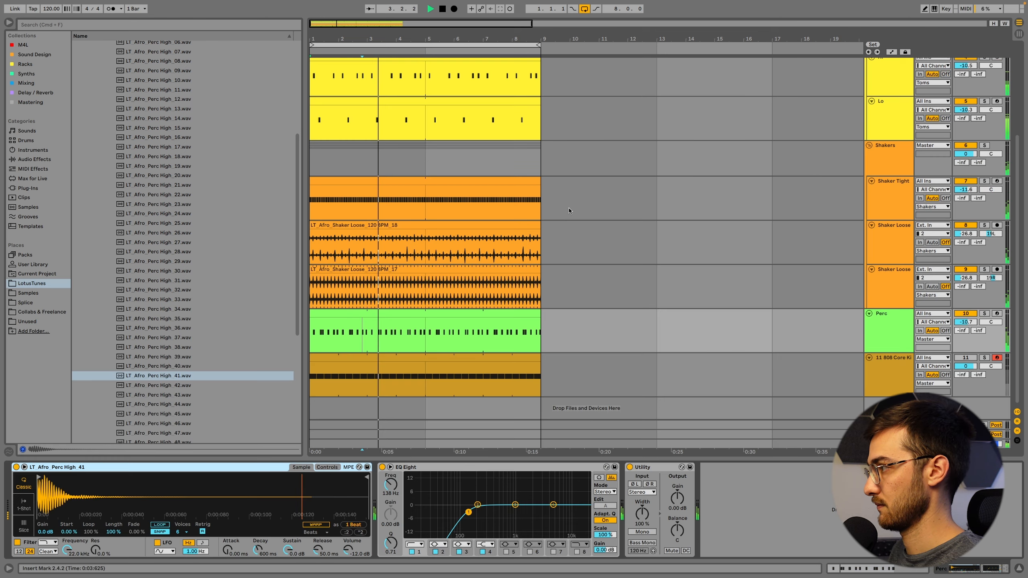
pyautogui.click(881, 334)
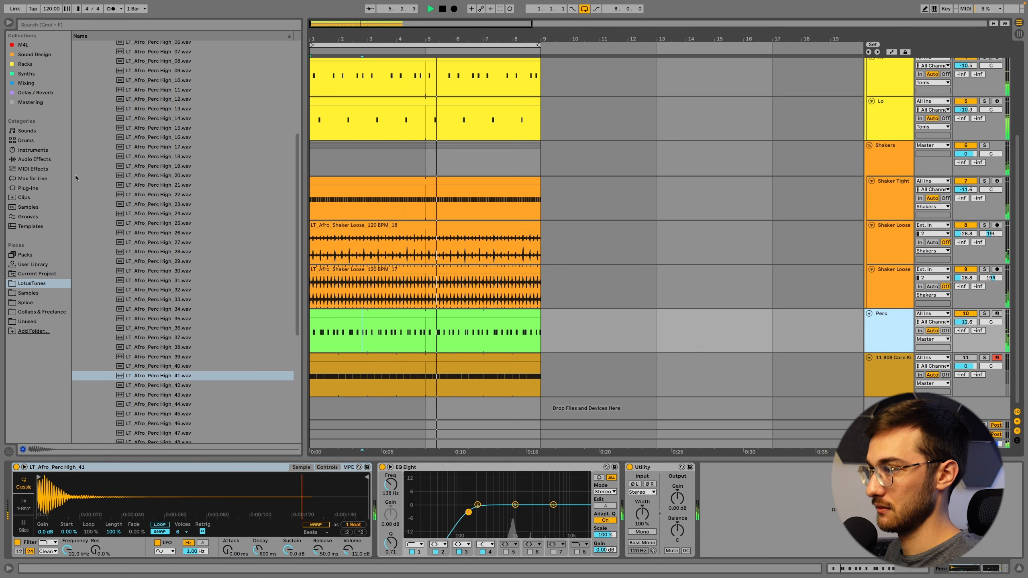
pyautogui.press('space')
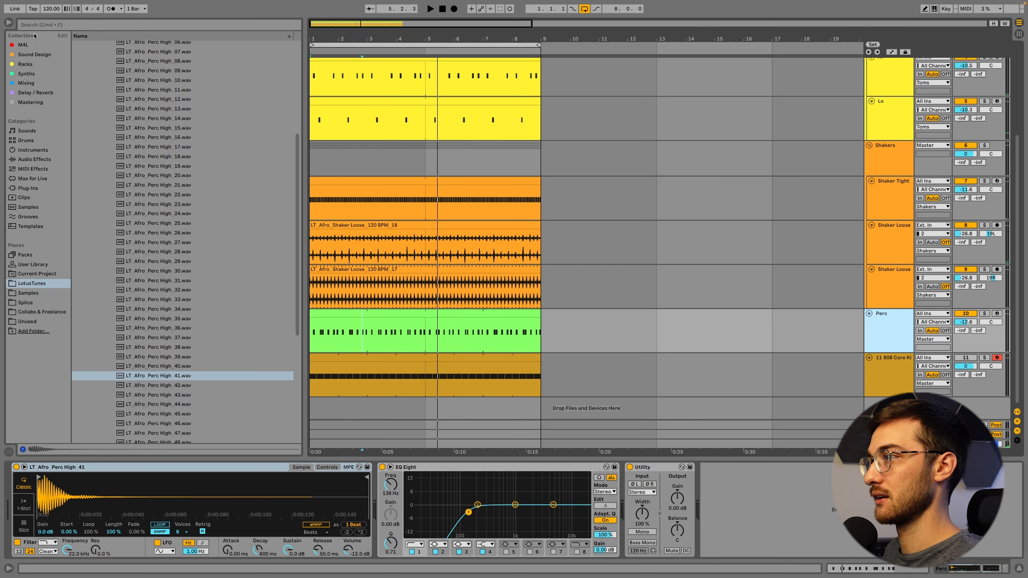
# - Add a Filter Delay at the end of the Perc chain, with band volumes of -27, -21 and -33 dB and Dry at -4.4 dB
pyautogui.click(34, 27)
pyautogui.write('filter')
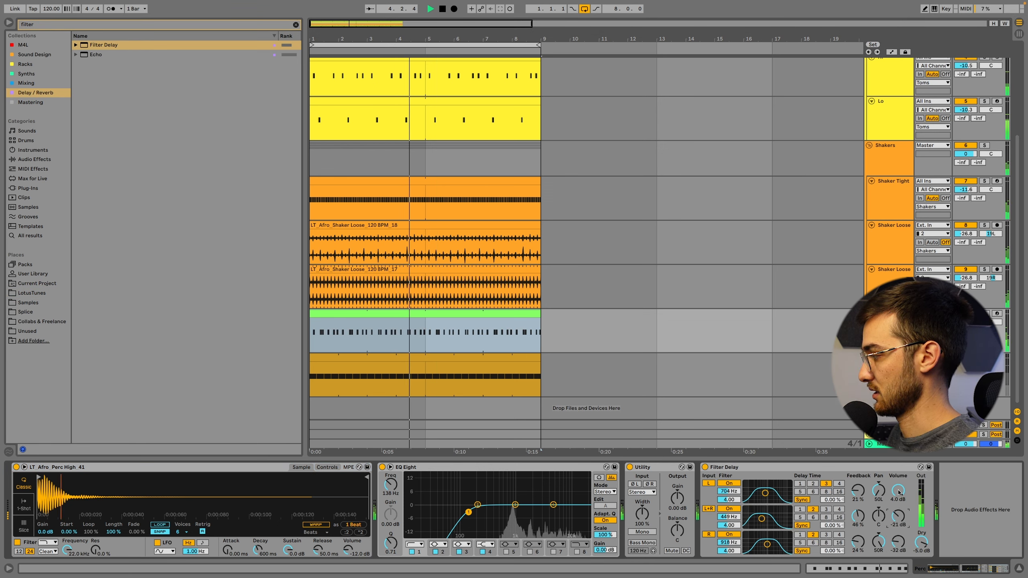
pyautogui.moveTo(898, 516); pyautogui.dragTo(898, 493)
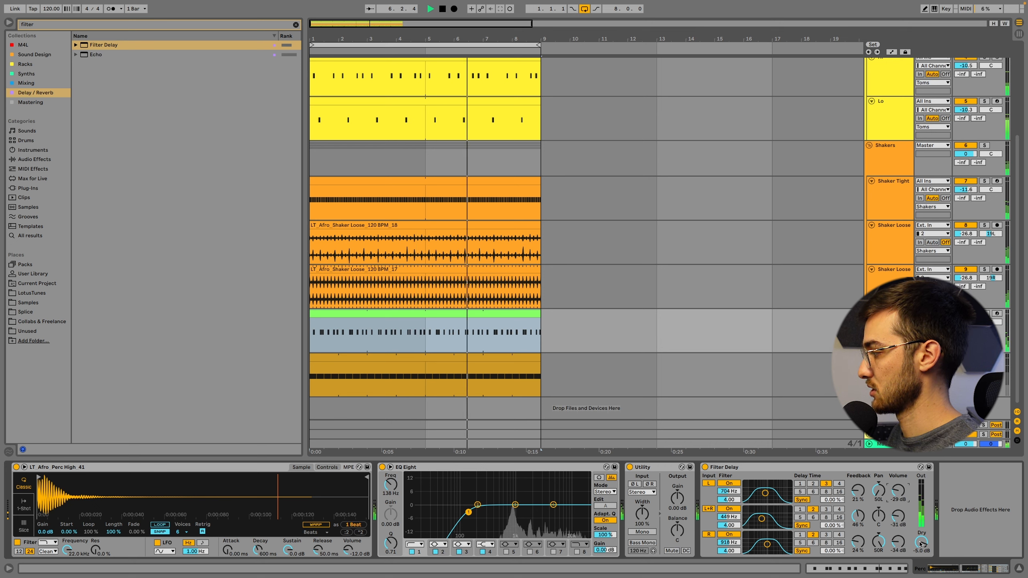
pyautogui.moveTo(921, 542); pyautogui.dragTo(898, 487)
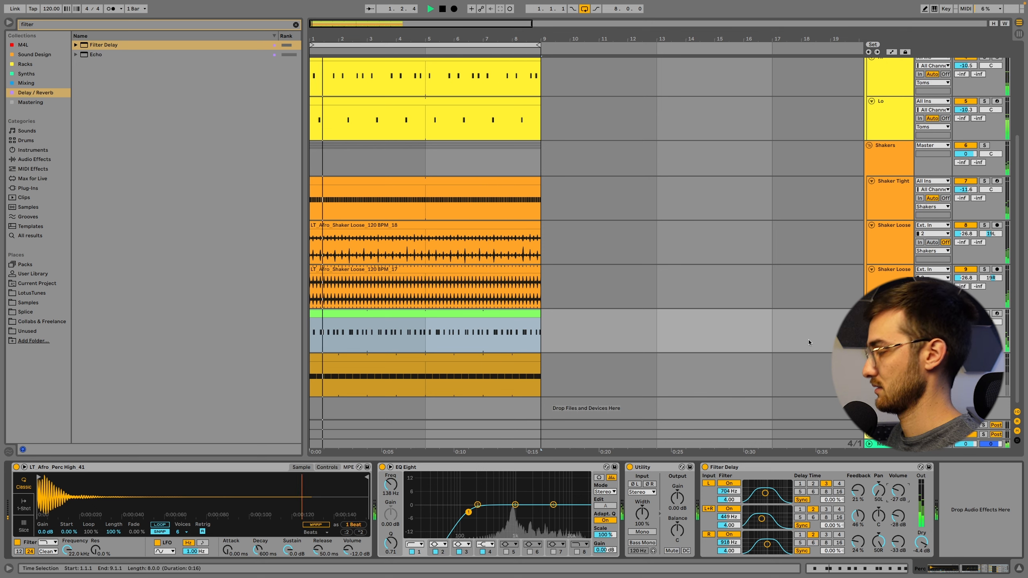
pyautogui.press('super+f')
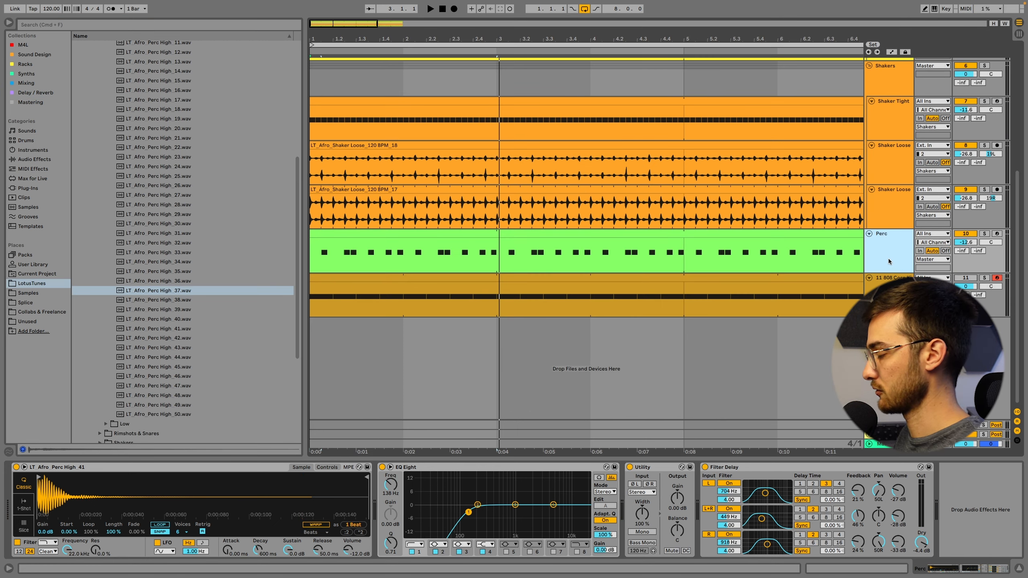
# - Group the Perc track under the name "Perc GRP" and duplicate the Perc track inside the group
pyautogui.press('super+g')
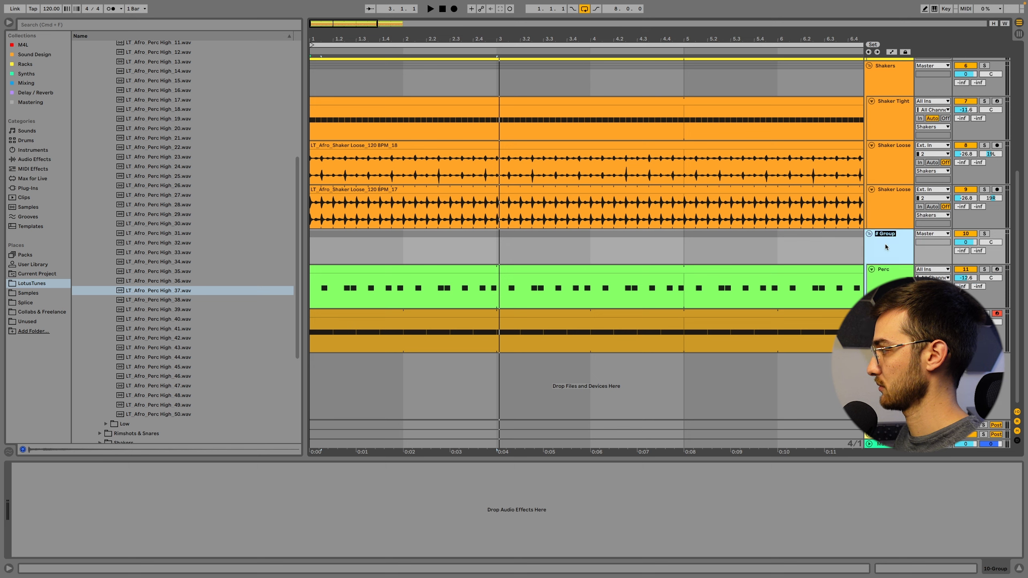
pyautogui.write('Perc GRP')
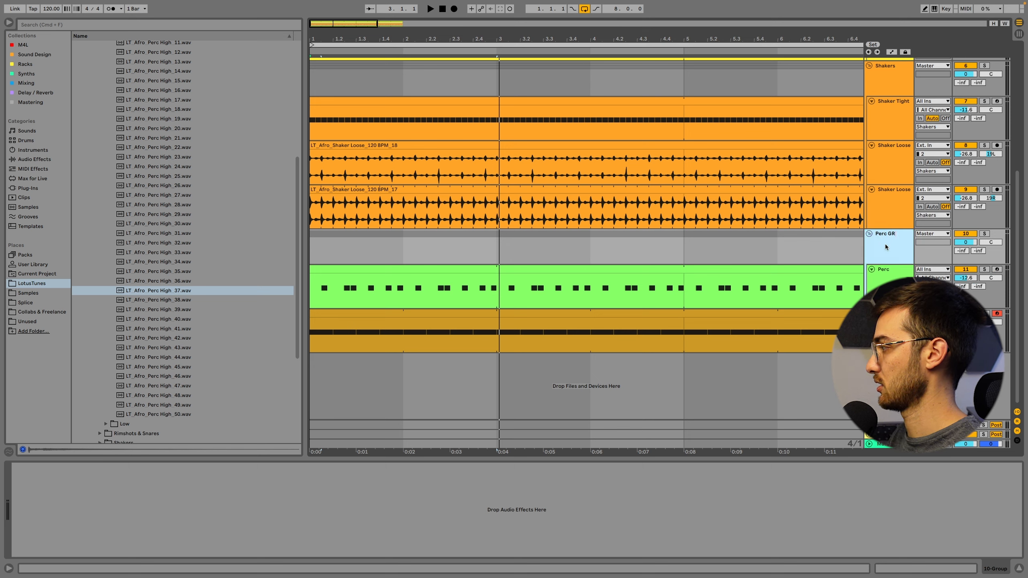
pyautogui.press('Return')
pyautogui.click(887, 292)
pyautogui.press('super+d')
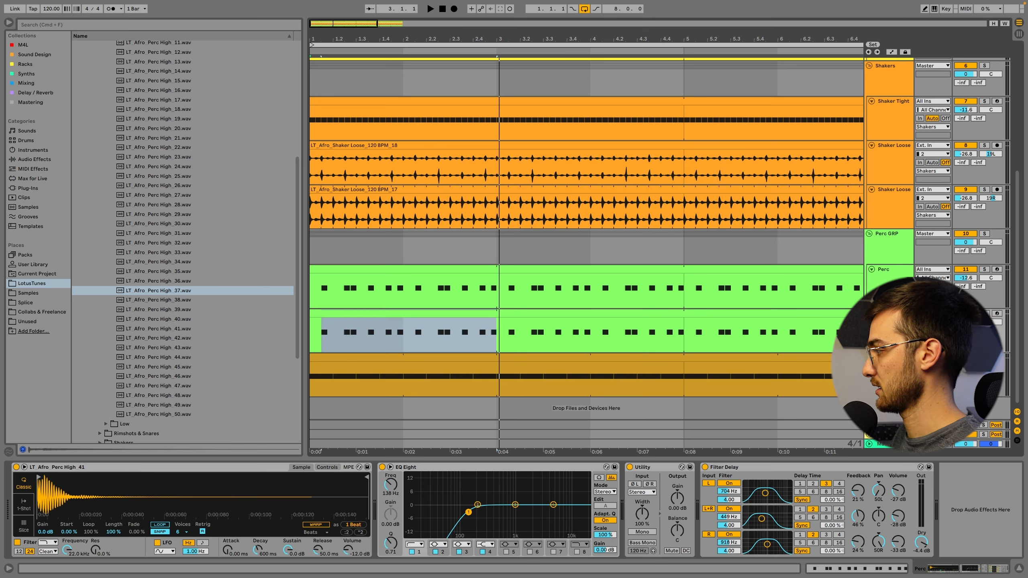
# - Set the duplicated Perc track's volume to -12.3 dB and rename the original track "Rim"
pyautogui.moveTo(438, 37); pyautogui.dragTo(356, 35)
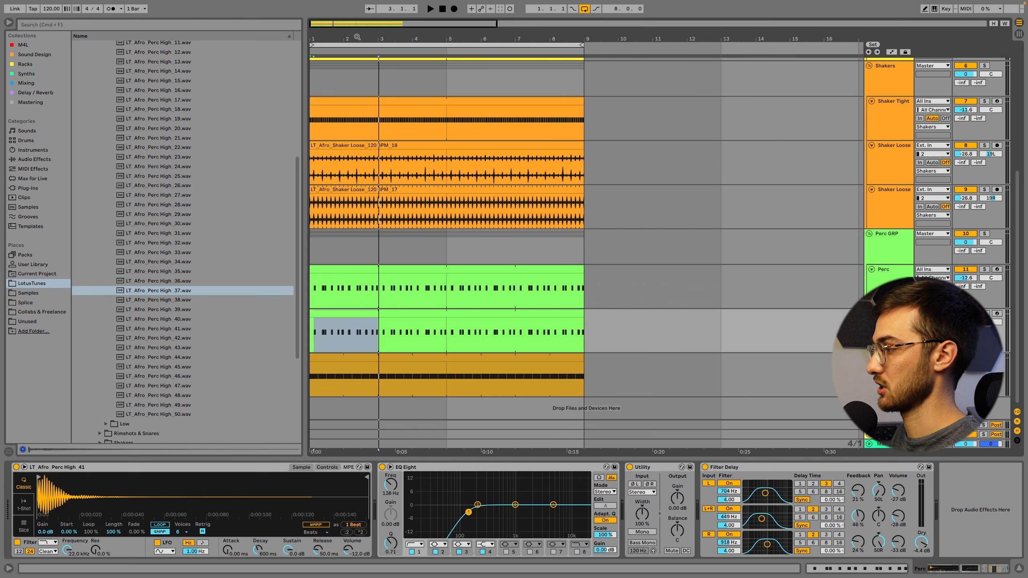
pyautogui.click(322, 310)
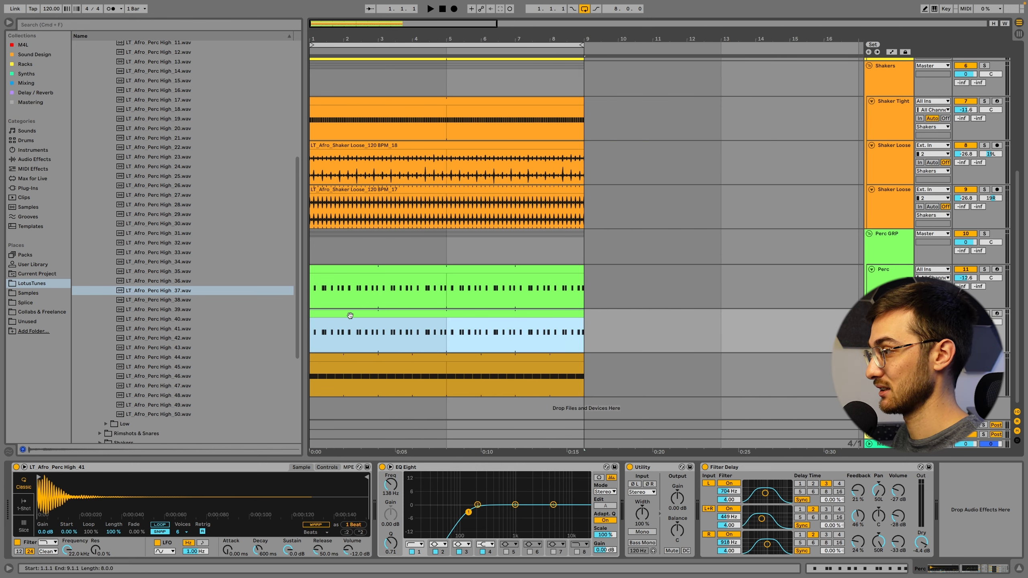
pyautogui.click(978, 330)
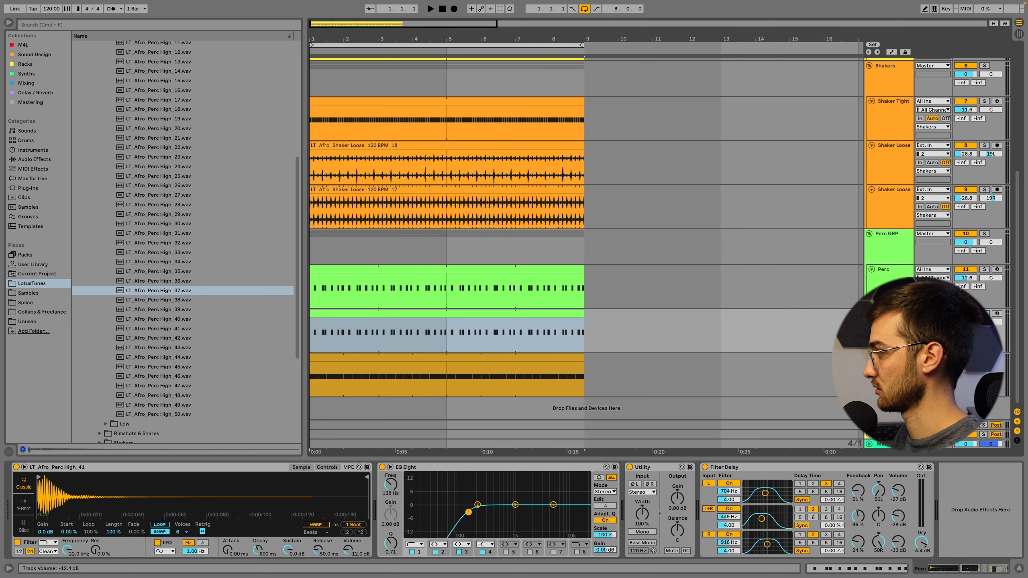
pyautogui.click(893, 292)
pyautogui.write('Rim')
pyautogui.press('Tab')
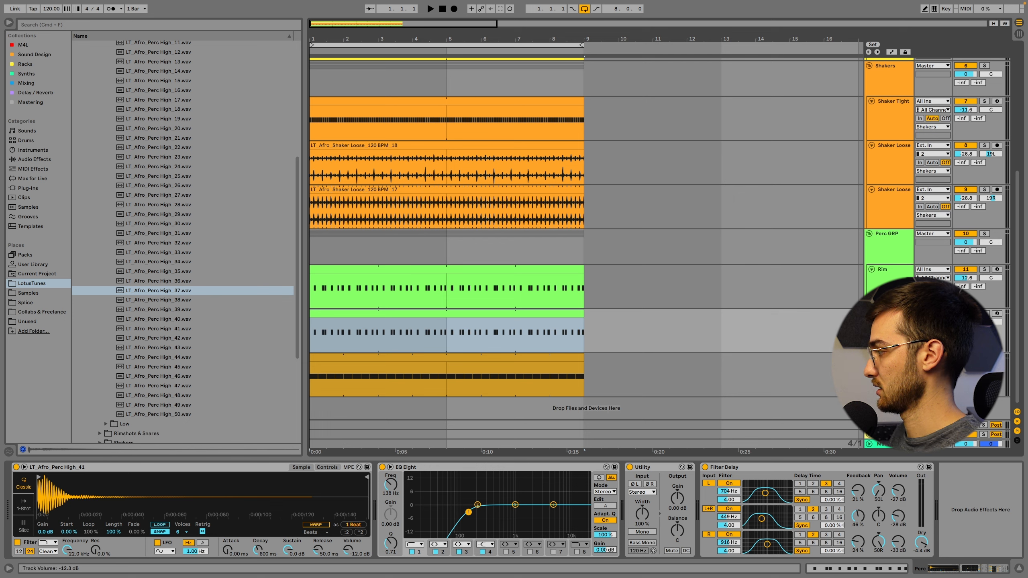
# - Audition LT_Afro Perc High samples 43, 44 and 45 on the duplicated Perc track within the groove and settle on sample 46
pyautogui.rightClick(222, 491)
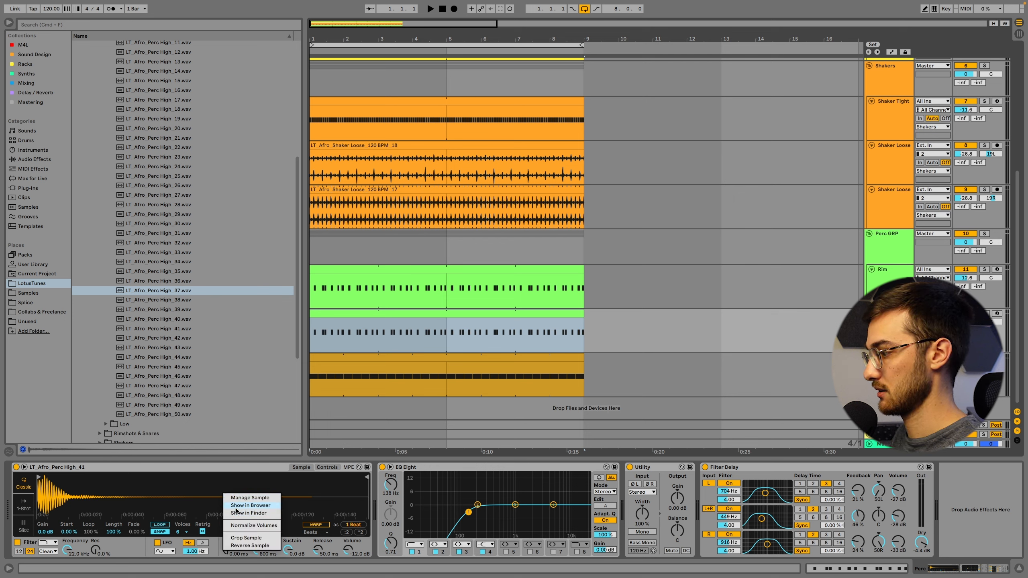
pyautogui.click(237, 505)
pyautogui.click(165, 339)
pyautogui.click(161, 349)
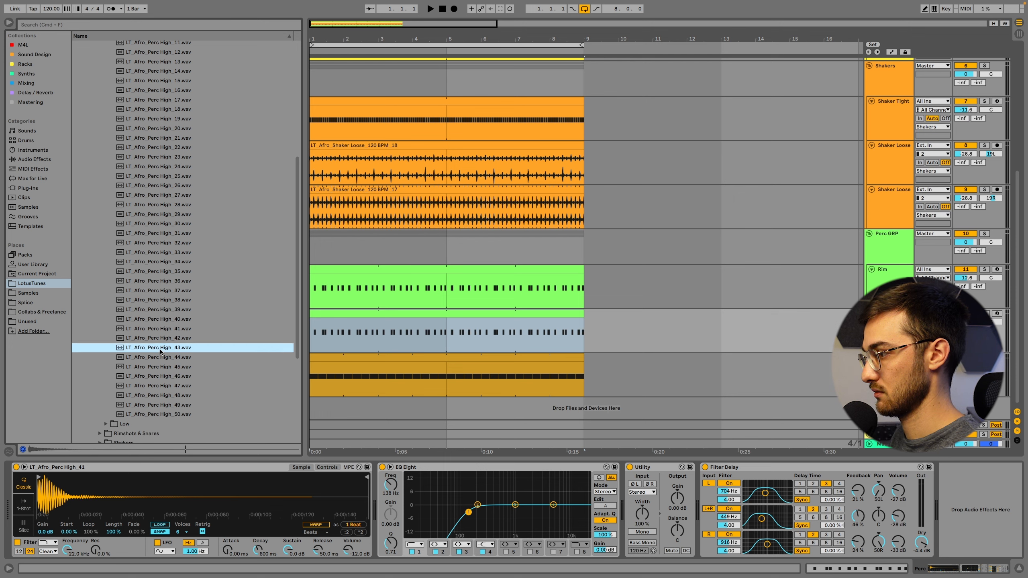
pyautogui.moveTo(155, 496); pyautogui.dragTo(154, 496)
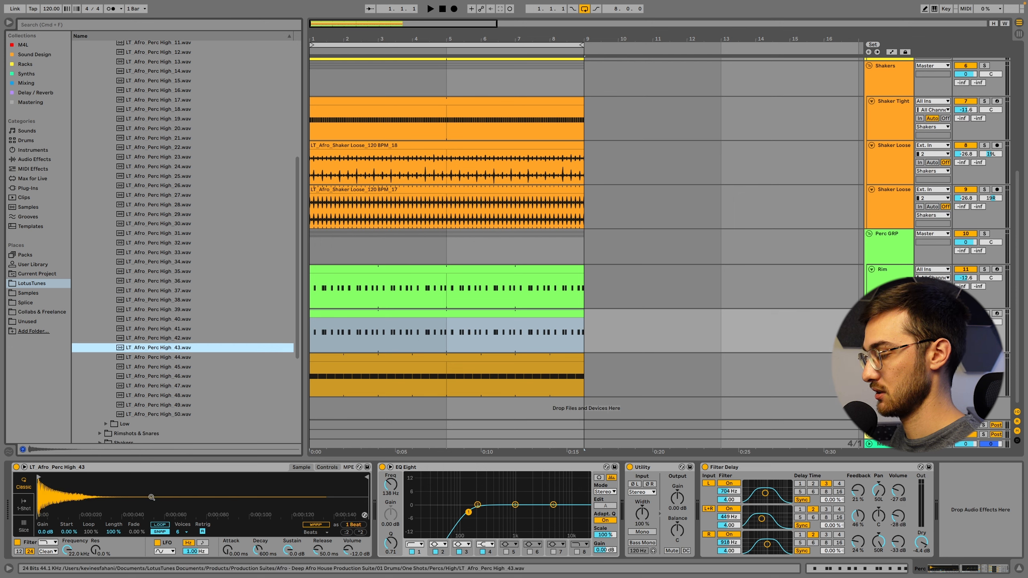
pyautogui.click(320, 314)
pyautogui.press('space')
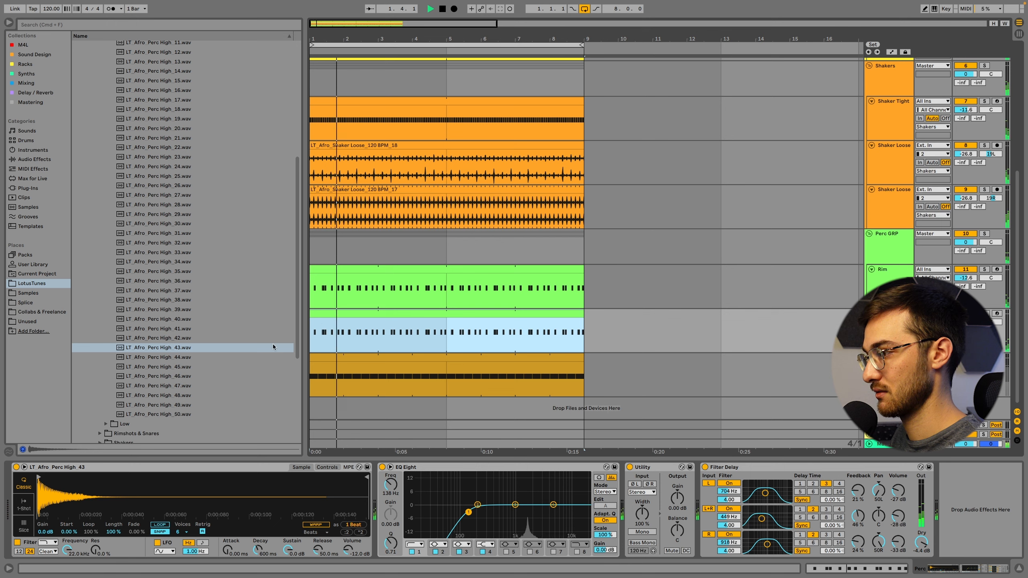
pyautogui.moveTo(181, 357); pyautogui.dragTo(170, 493)
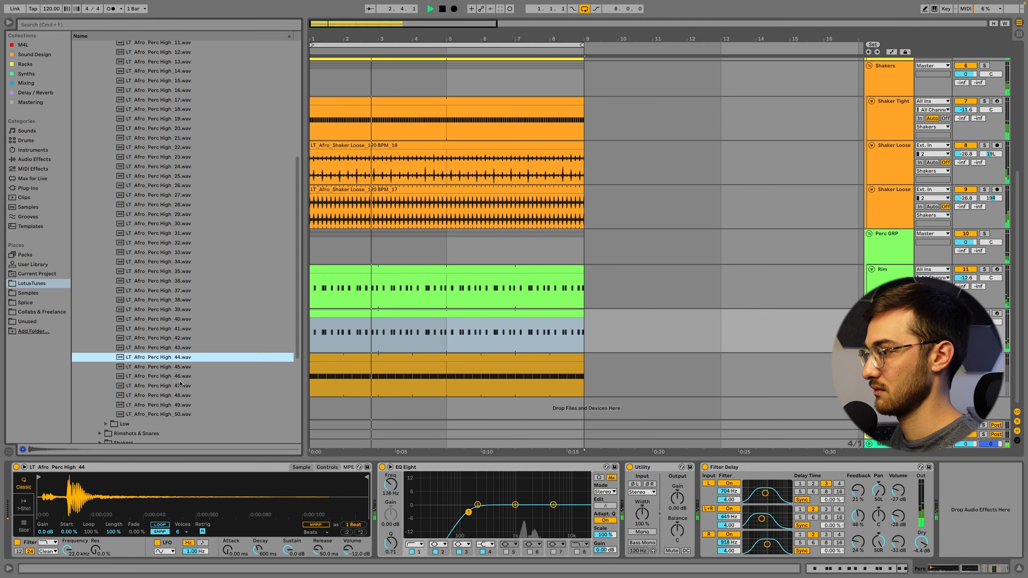
pyautogui.moveTo(161, 367); pyautogui.dragTo(168, 483)
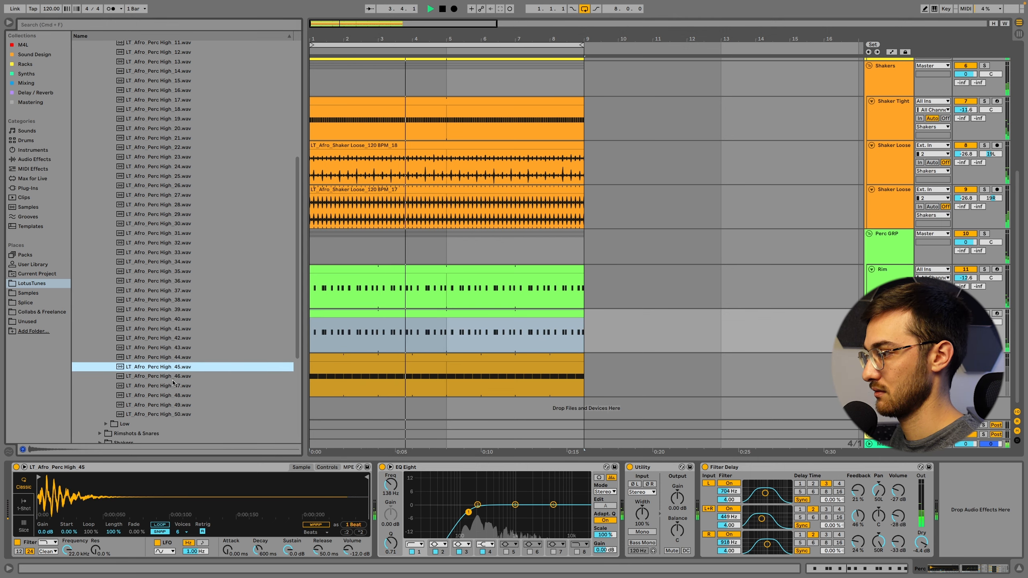
pyautogui.moveTo(162, 376); pyautogui.dragTo(204, 498)
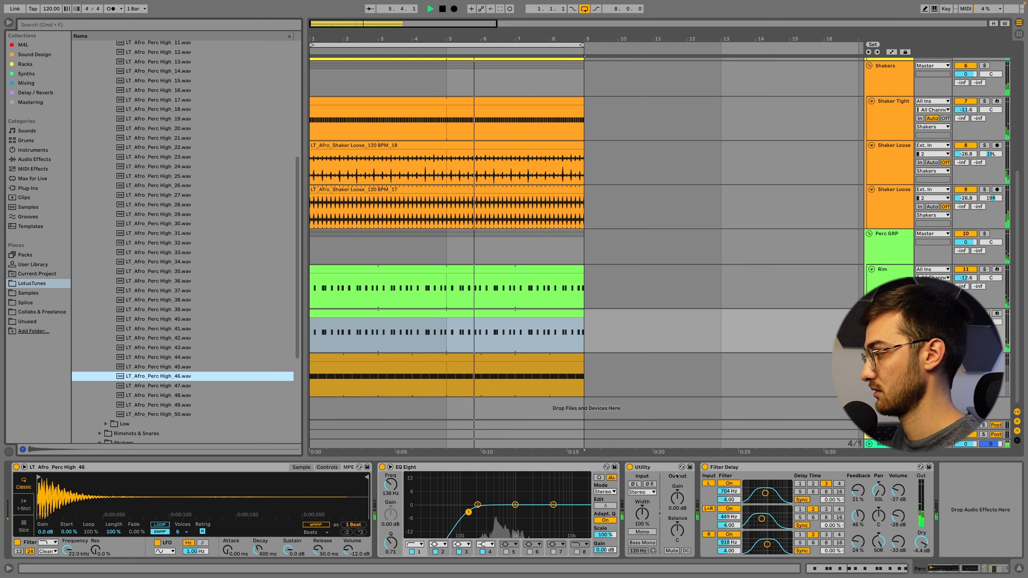
pyautogui.press('space')
# - Raise the Filter Delay's volumes on the duplicated track, setting L to -14 dB and R to -16 dB, while checking the groove
pyautogui.moveTo(897, 541); pyautogui.dragTo(898, 533)
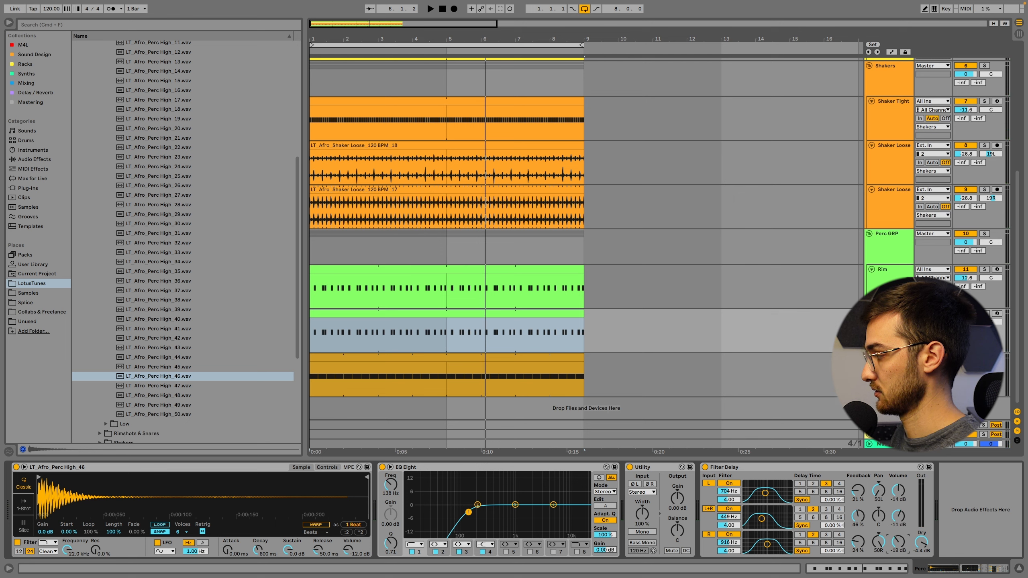
pyautogui.press('space')
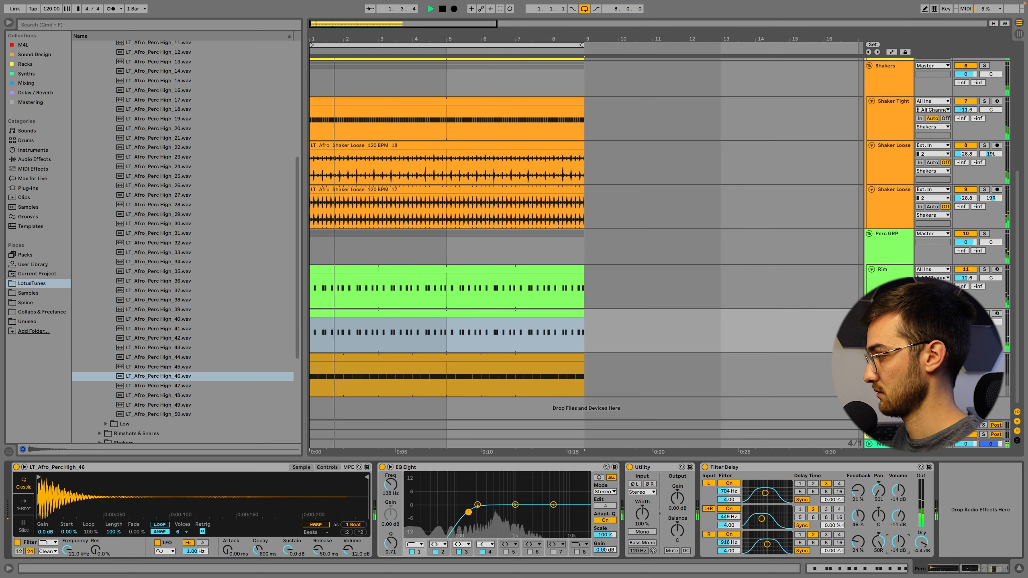
pyautogui.moveTo(897, 542); pyautogui.dragTo(901, 542)
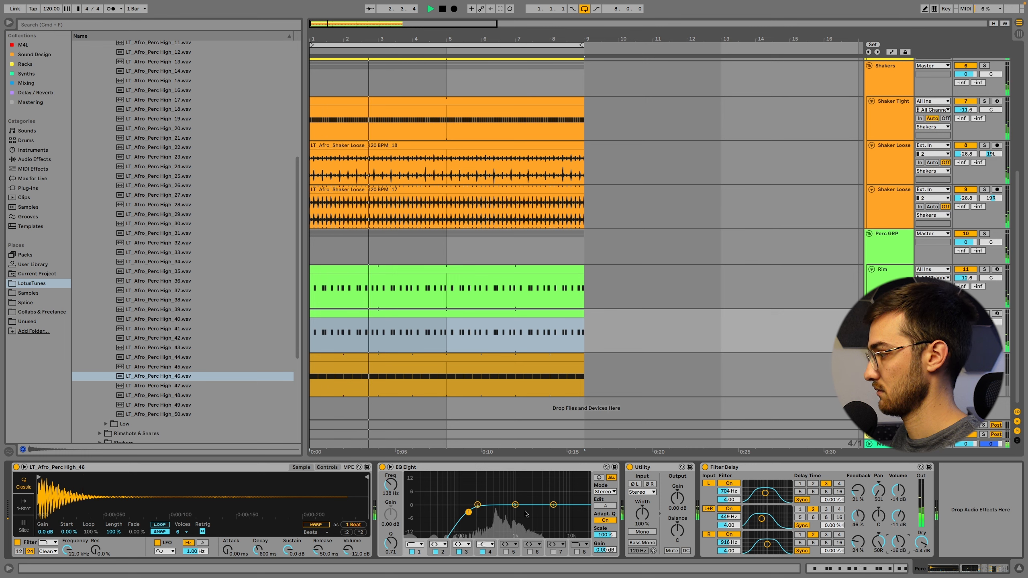
# - Sweep a narrow EQ Eight peak during playback and settle it at 444 Hz with Q 11.3 and a gain of 8.57 dB
pyautogui.press('space')
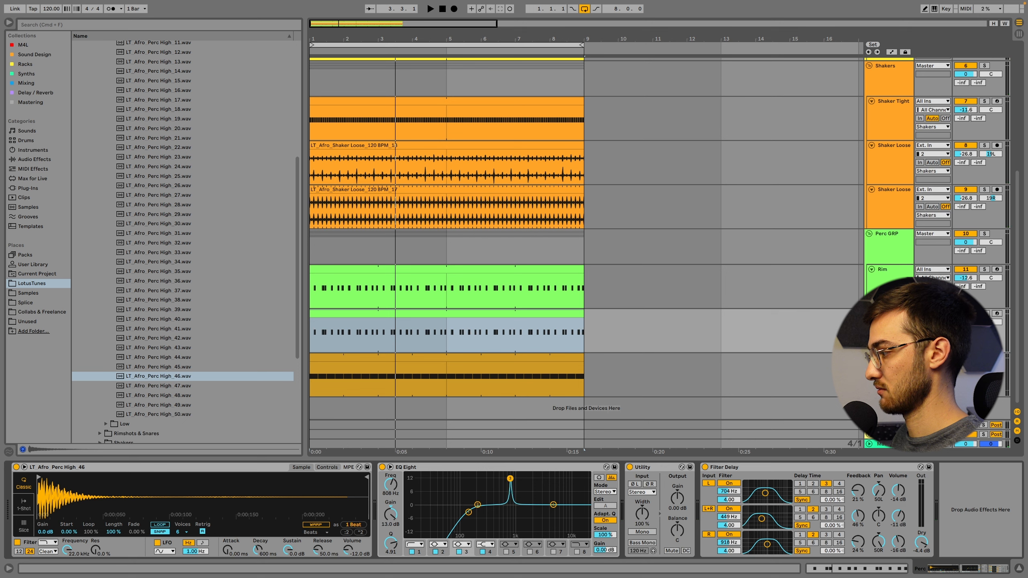
pyautogui.press('space')
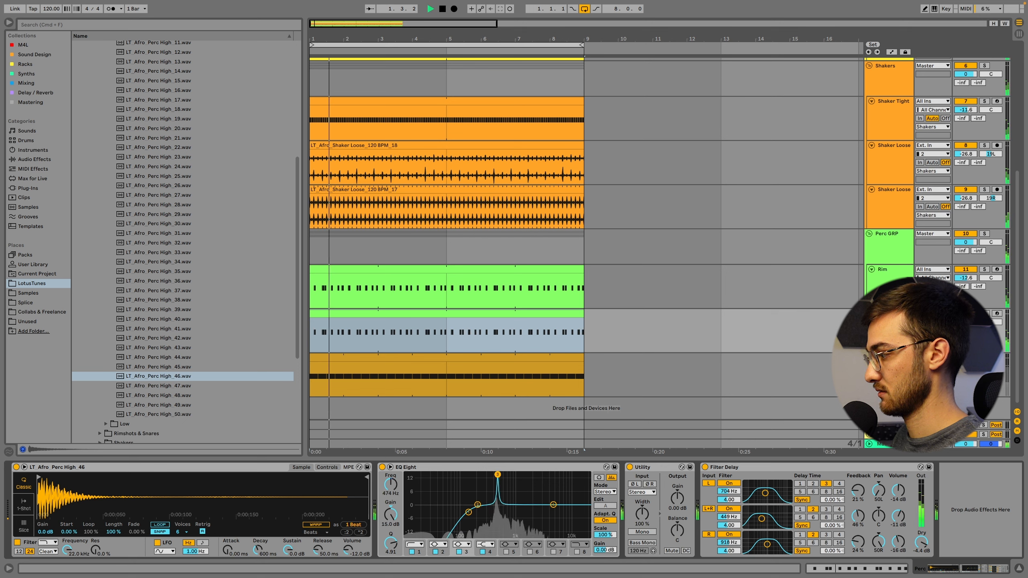
pyautogui.moveTo(505, 474)
pyautogui.mouseDown()
pyautogui.moveTo(489, 474)
pyautogui.moveTo(501, 469)
pyautogui.mouseUp()
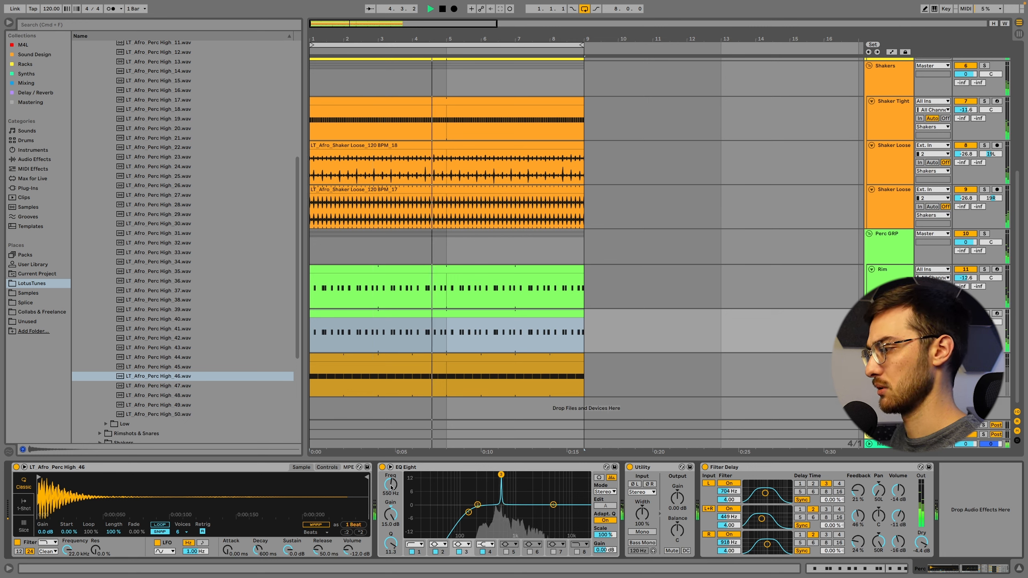
pyautogui.moveTo(391, 485); pyautogui.dragTo(391, 489)
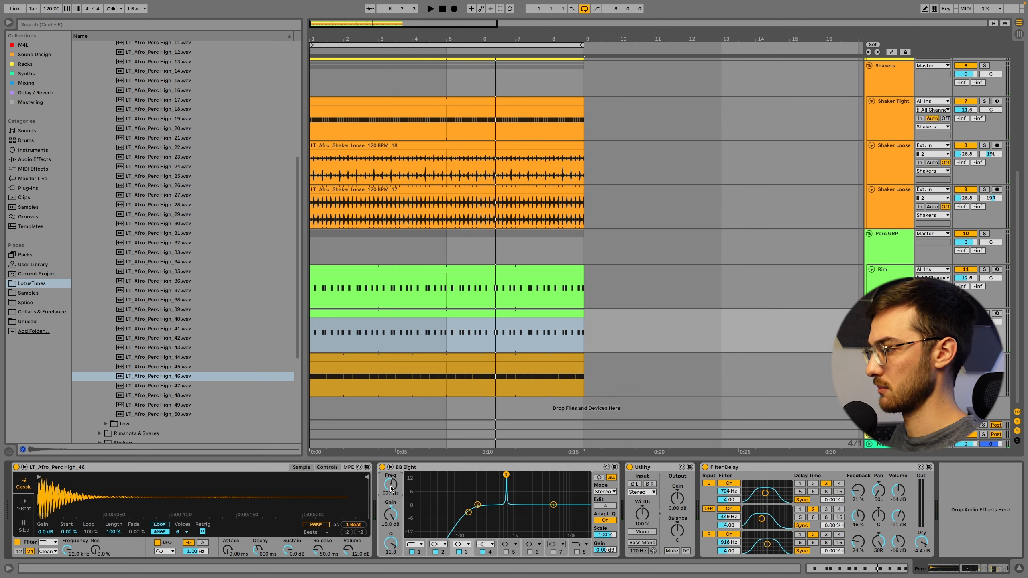
pyautogui.moveTo(390, 489); pyautogui.dragTo(391, 489)
pyautogui.scroll(-3, 391, 489)
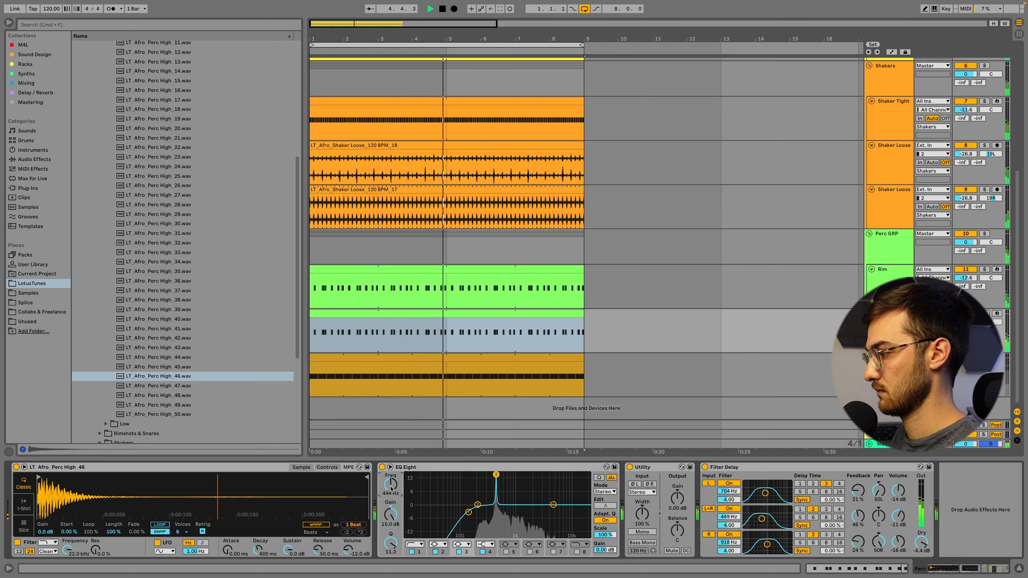
pyautogui.scroll(-3, 391, 514)
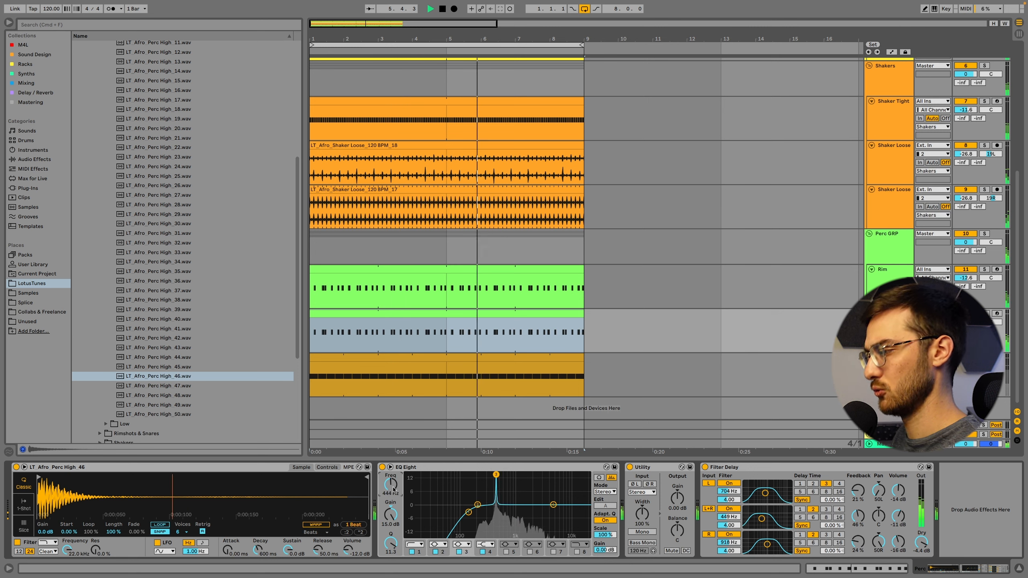
pyautogui.moveTo(391, 514); pyautogui.dragTo(390, 520)
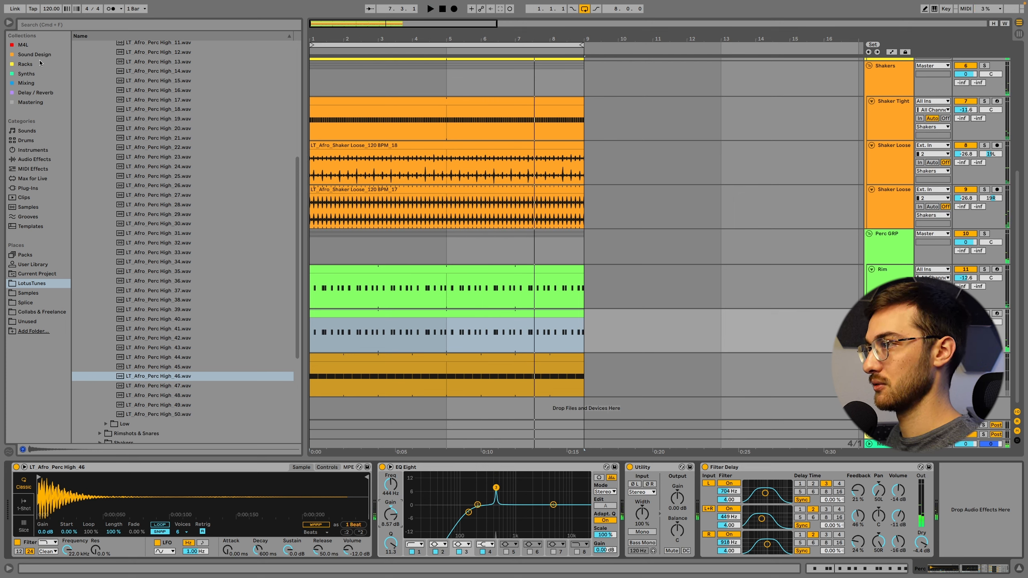
pyautogui.click(41, 25)
pyautogui.write('pedal')
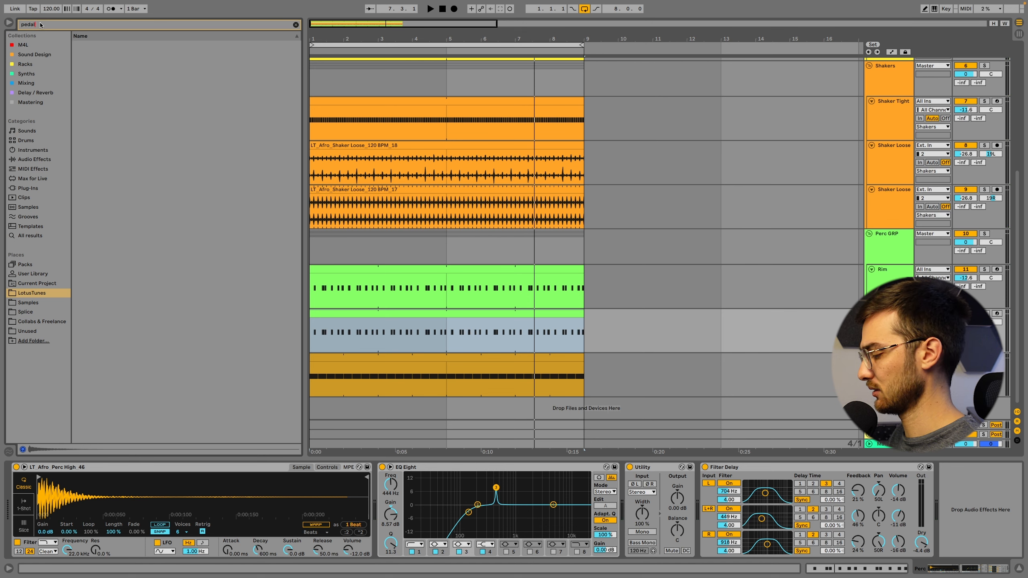
pyautogui.press('BackSpace')
pyautogui.press('BackSpace')
pyautogui.press('BackSpace')
pyautogui.press('BackSpace')
pyautogui.press('BackSpace')
# - Find the Overdrive preset Enhance, insert it between EQ Eight and Utility with Dry/Wet at 6 %, and play the groove
pyautogui.write('overd')
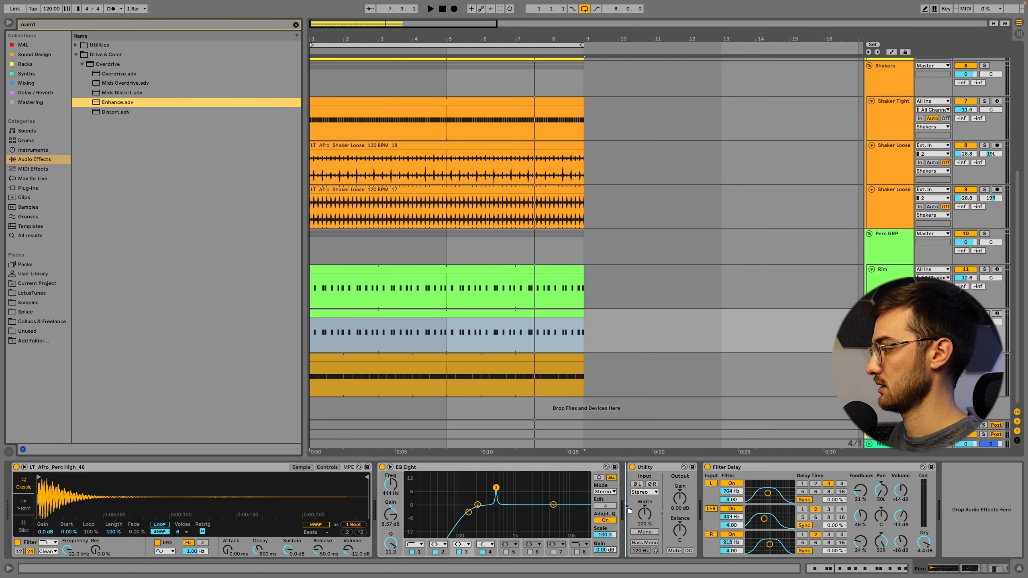
pyautogui.moveTo(627, 502); pyautogui.dragTo(665, 540)
pyautogui.press('space')
pyautogui.hscroll(2, 635, 498)
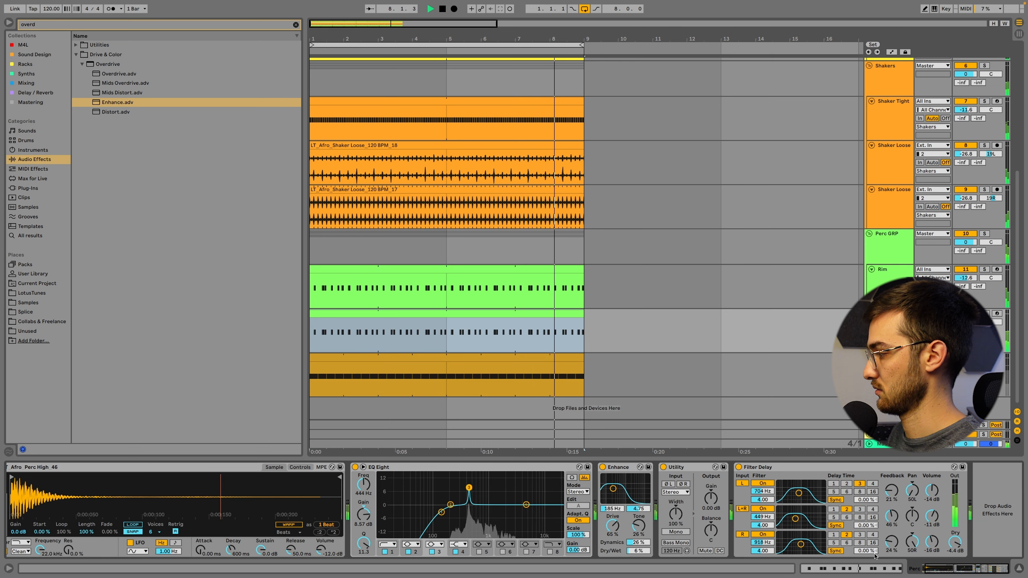
# - Lower the Filter Delay's L volume to -15 dB and R volume to -18 dB, and clear the browser search
pyautogui.moveTo(931, 541); pyautogui.dragTo(932, 493)
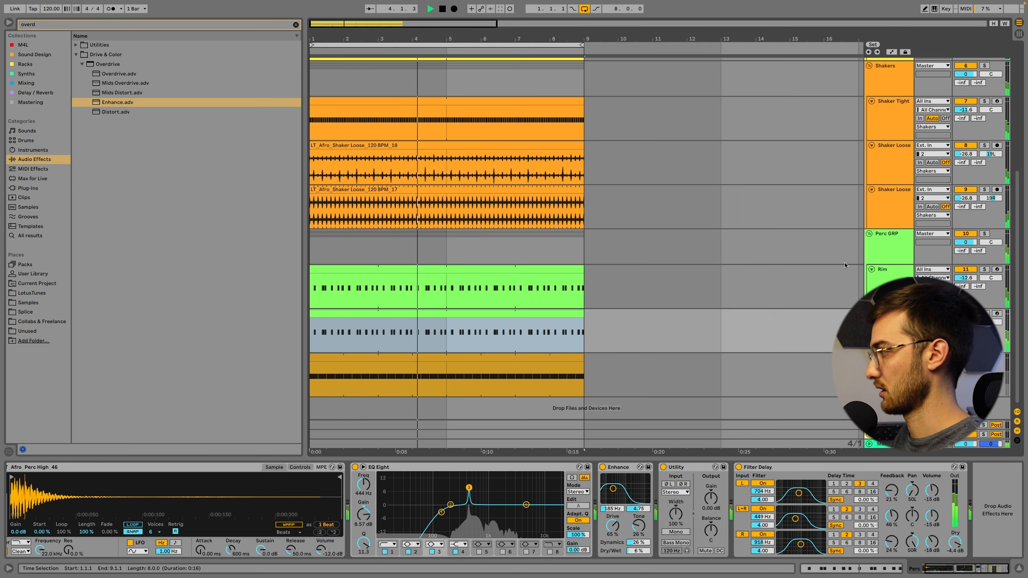
pyautogui.scroll(1, 844, 266)
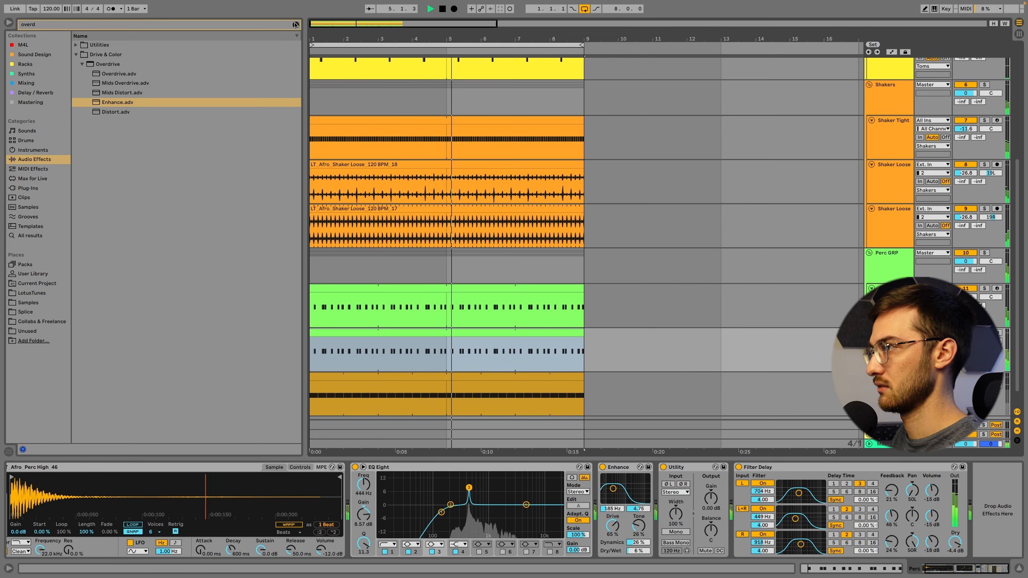
pyautogui.press('super+f')
pyautogui.press('Escape')
pyautogui.scroll(1, 558, 197)
pyautogui.press('space')
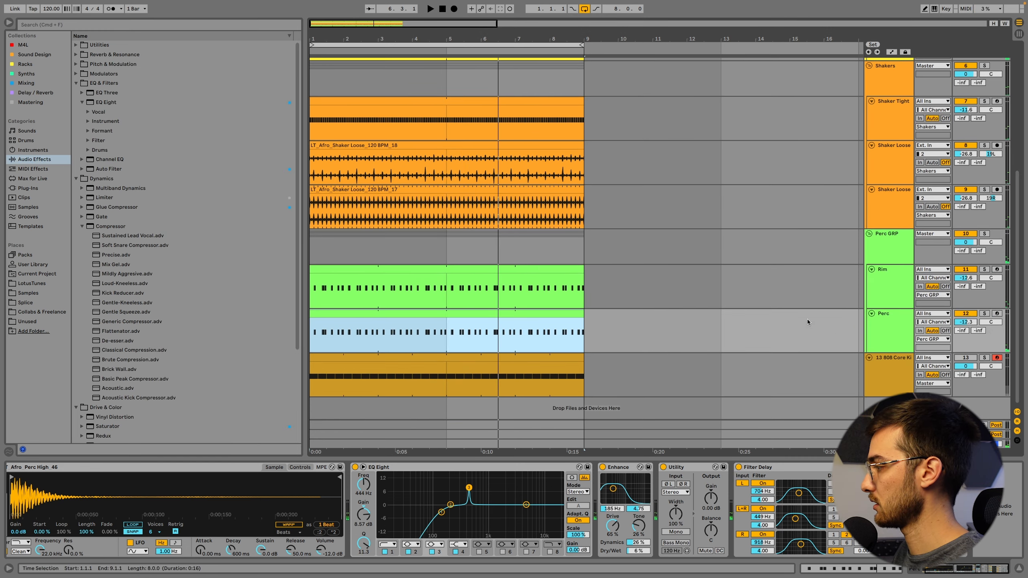
# - Group all tracks from the kick through the percussion group into one group track named Drums Total
pyautogui.scroll(1, 863, 251)
pyautogui.click(884, 267)
pyautogui.scroll(8, 886, 259)
pyautogui.keyDown('shift'); pyautogui.click(893, 123); pyautogui.keyUp('shift')
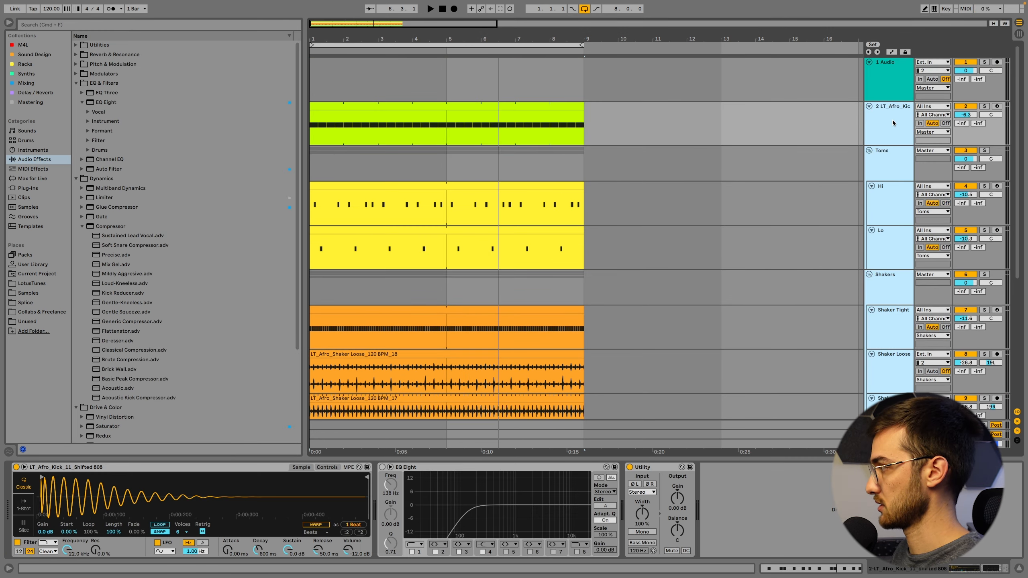
pyautogui.press('super+g')
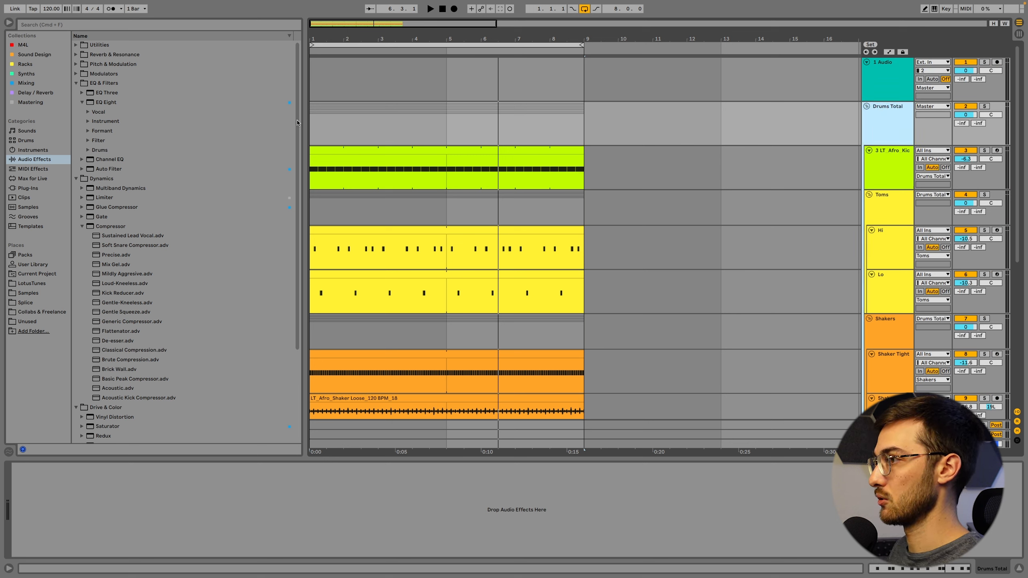
# - Search the audio effects for "bus" and insert Drum Buss on the Drums Total group track
pyautogui.click(48, 24)
pyautogui.write('bus')
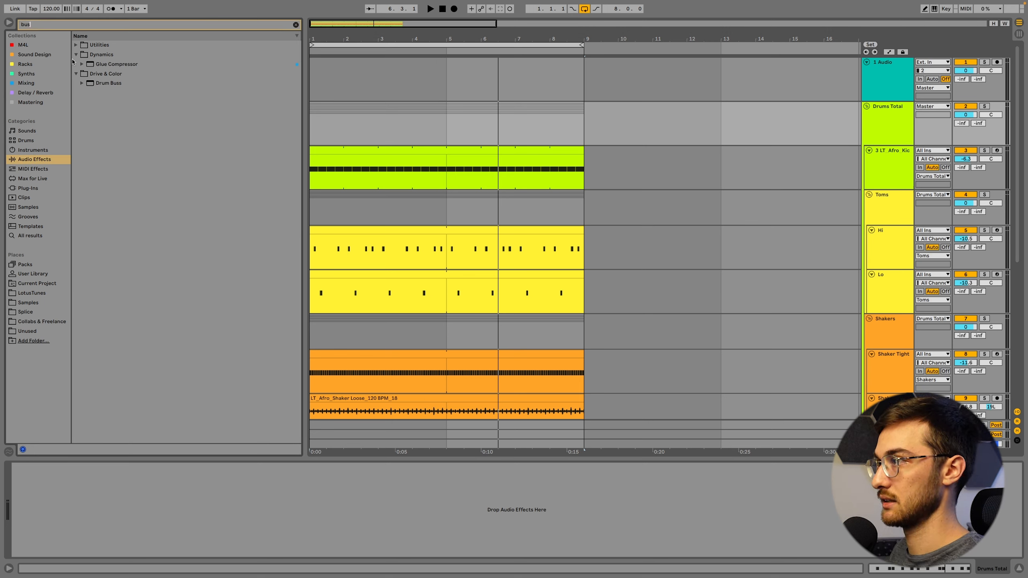
pyautogui.moveTo(108, 83); pyautogui.dragTo(401, 143)
pyautogui.click(867, 122)
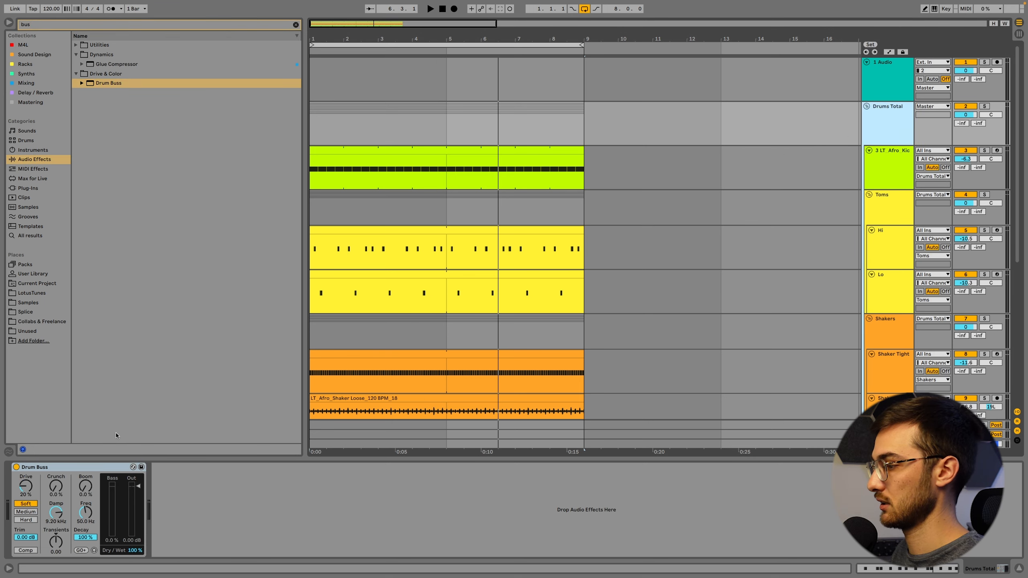
# - Enable Drum Buss compression and set its output gain to -13.3 dB while the groove plays
pyautogui.click(28, 550)
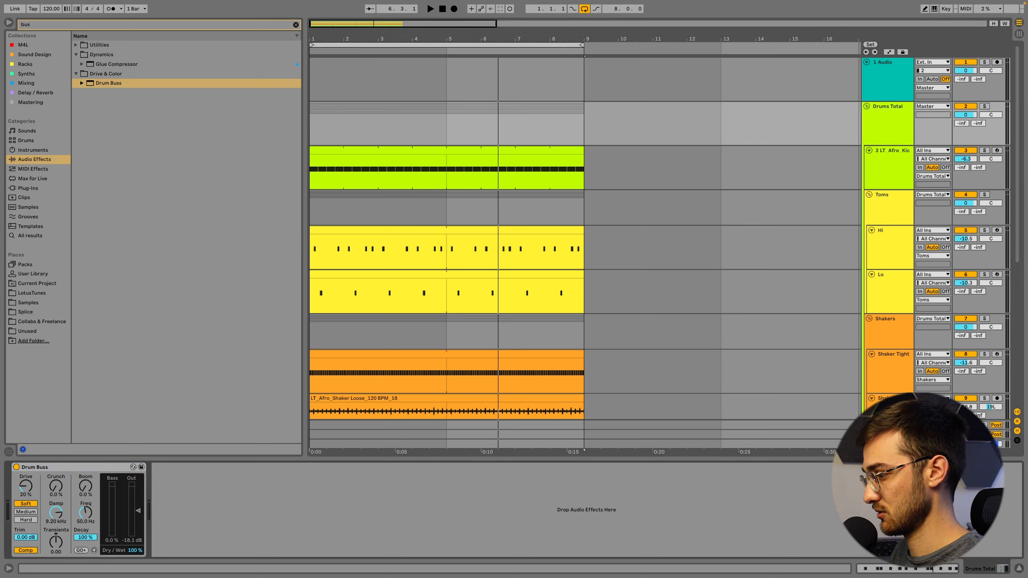
pyautogui.press('space')
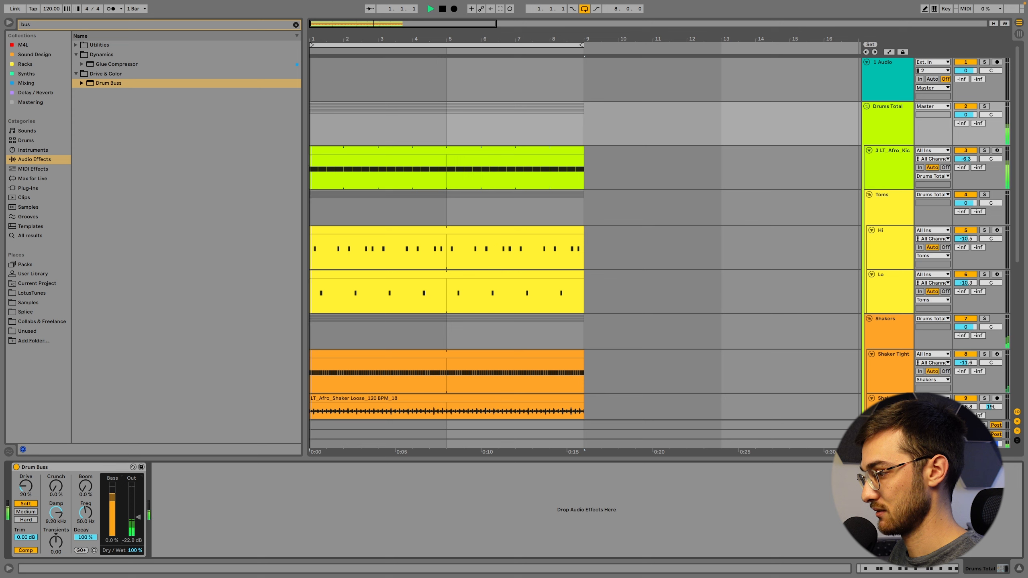
pyautogui.moveTo(138, 509); pyautogui.dragTo(137, 504)
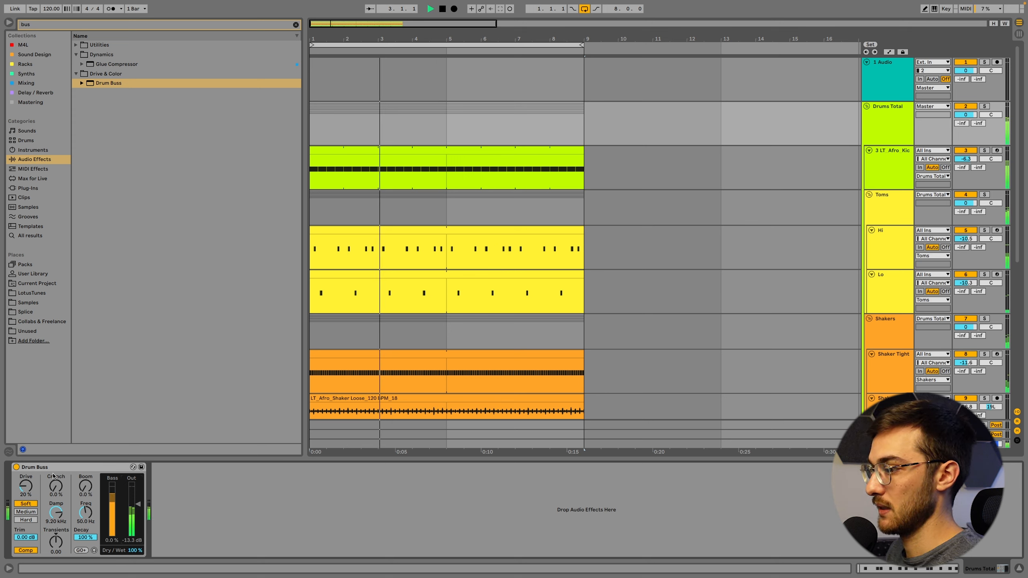
# - Compare the full drum groove with Drum Buss bypassed and active during playback
pyautogui.click(40, 469)
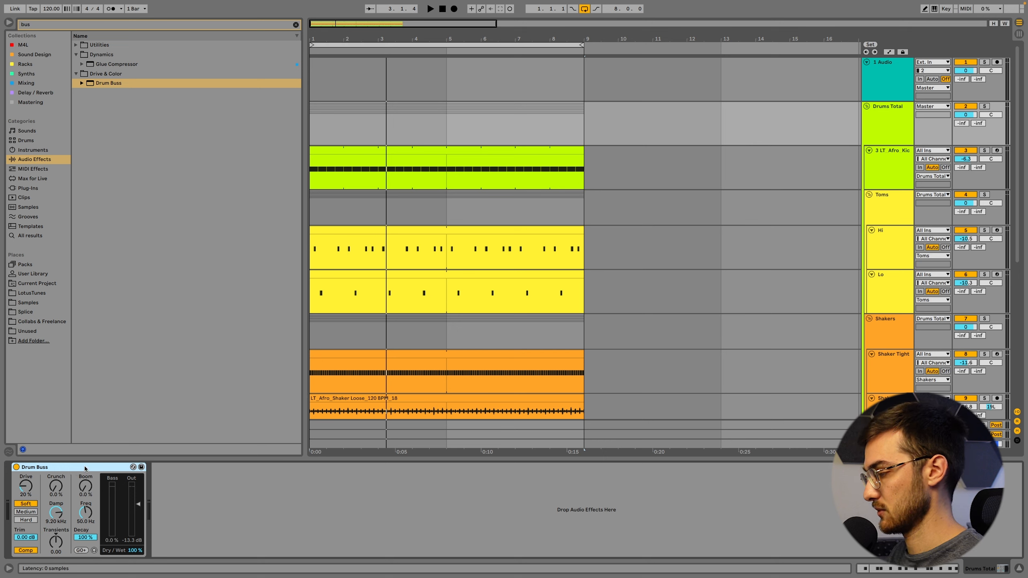
pyautogui.press('0')
pyautogui.press('space')
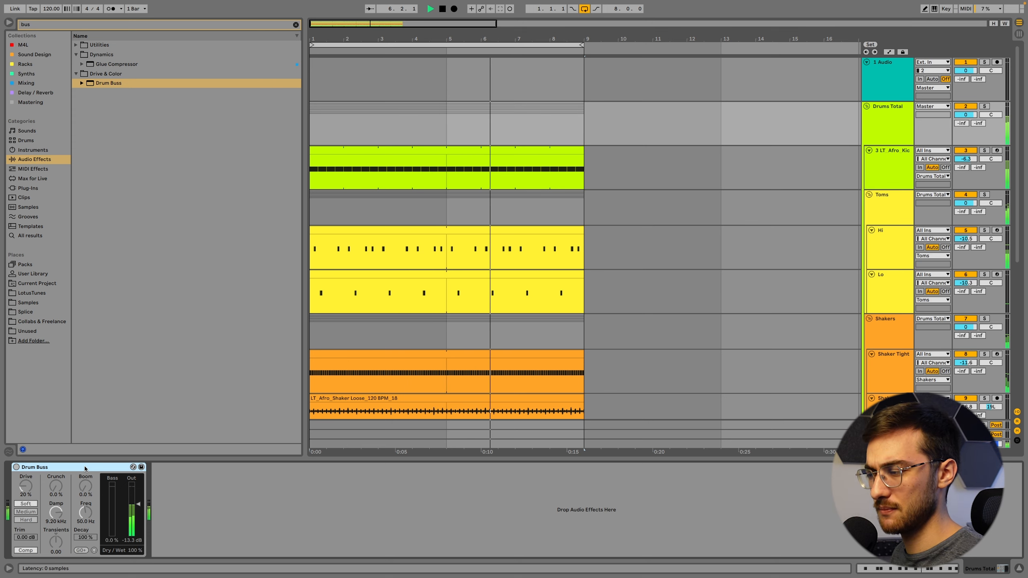
pyautogui.click(16, 467)
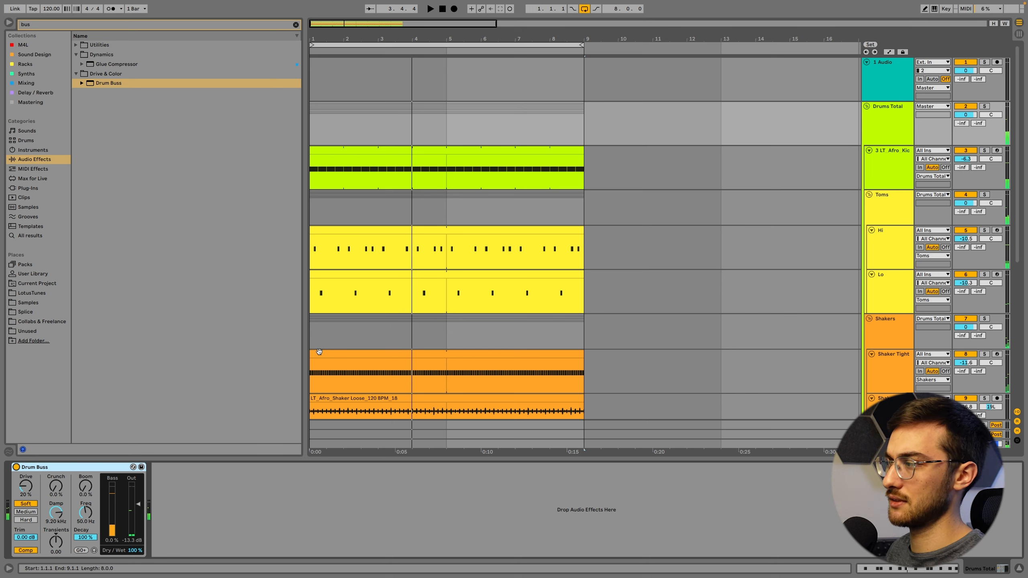
pyautogui.press('space')
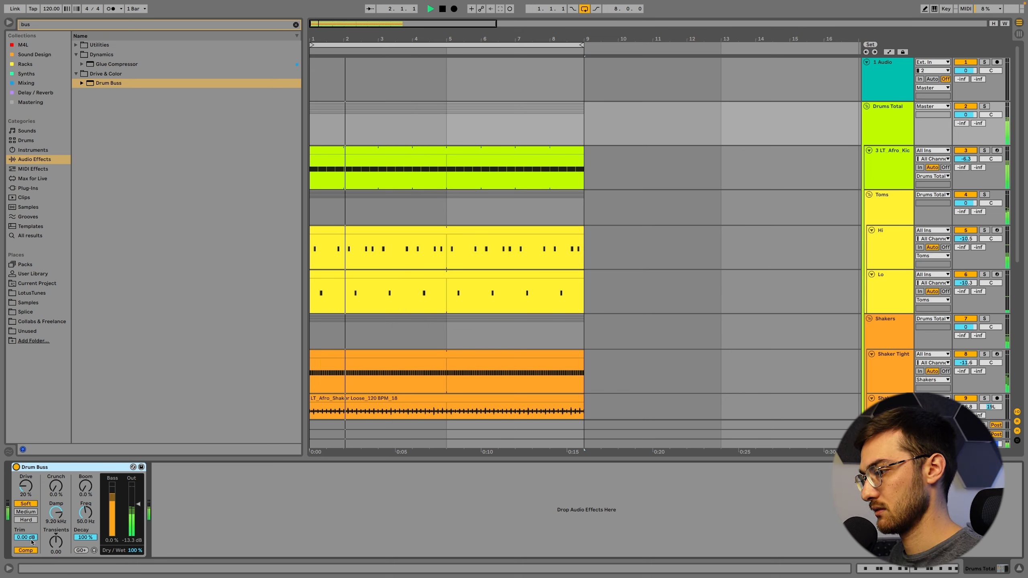
# - Adjust Drum Buss to -9.22 dB output, 20.0 kHz Damp and 15 % Drive, comparing the groove with compression off and on
pyautogui.moveTo(26, 537); pyautogui.dragTo(28, 538)
pyautogui.press('super+z')
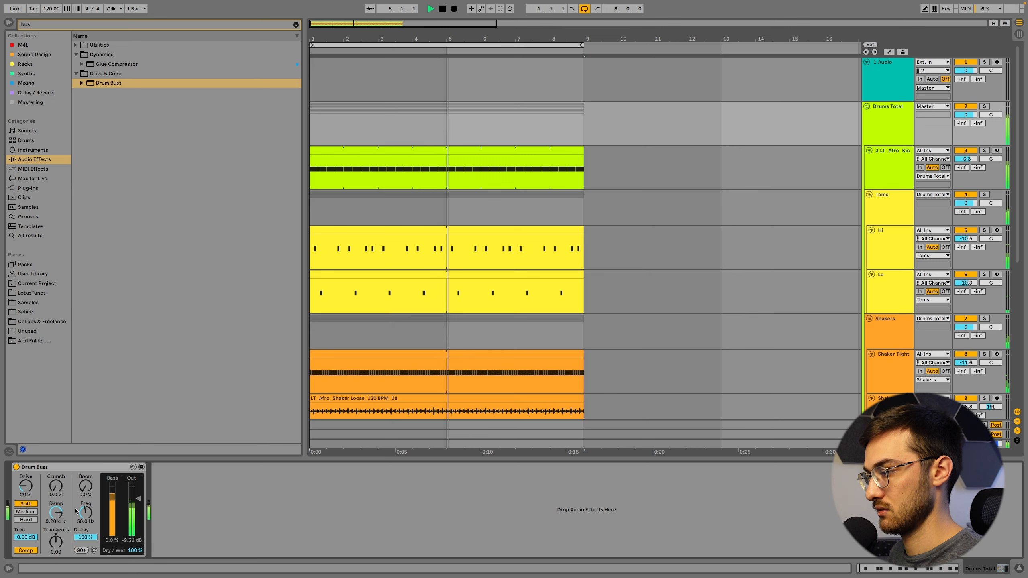
pyautogui.moveTo(55, 513); pyautogui.dragTo(56, 488)
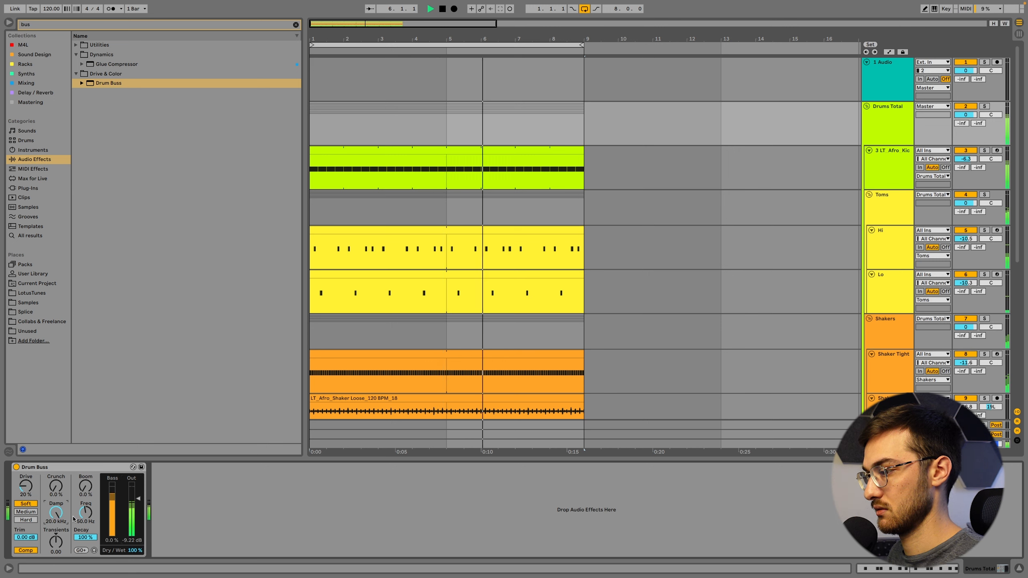
pyautogui.press('space')
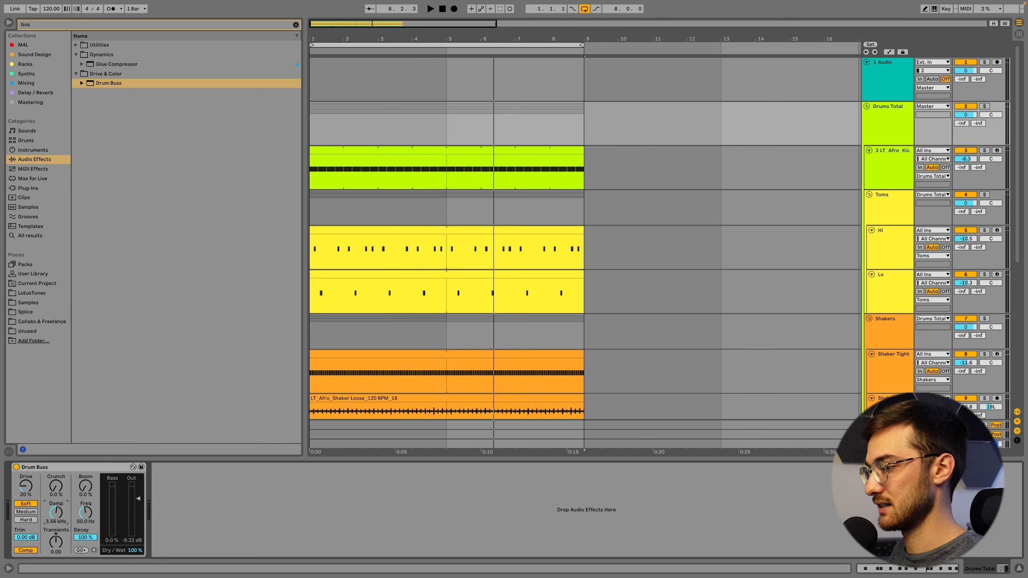
pyautogui.press('space')
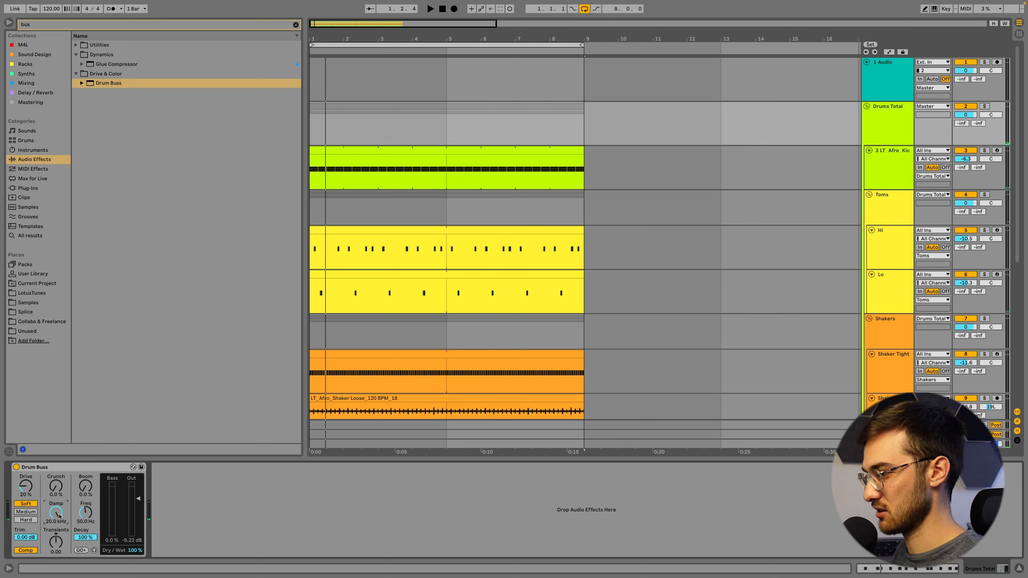
pyautogui.press('space')
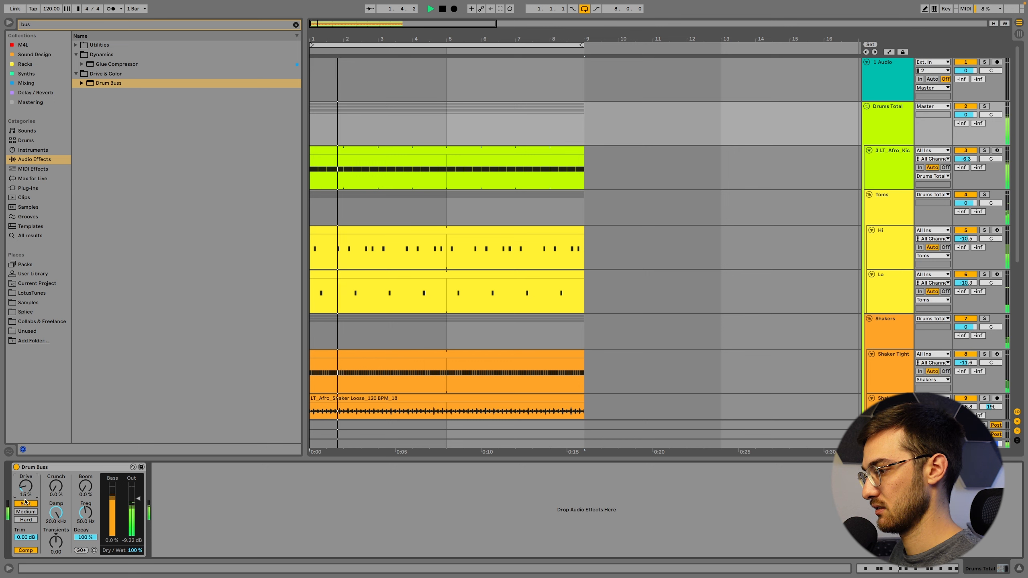
pyautogui.click(25, 550)
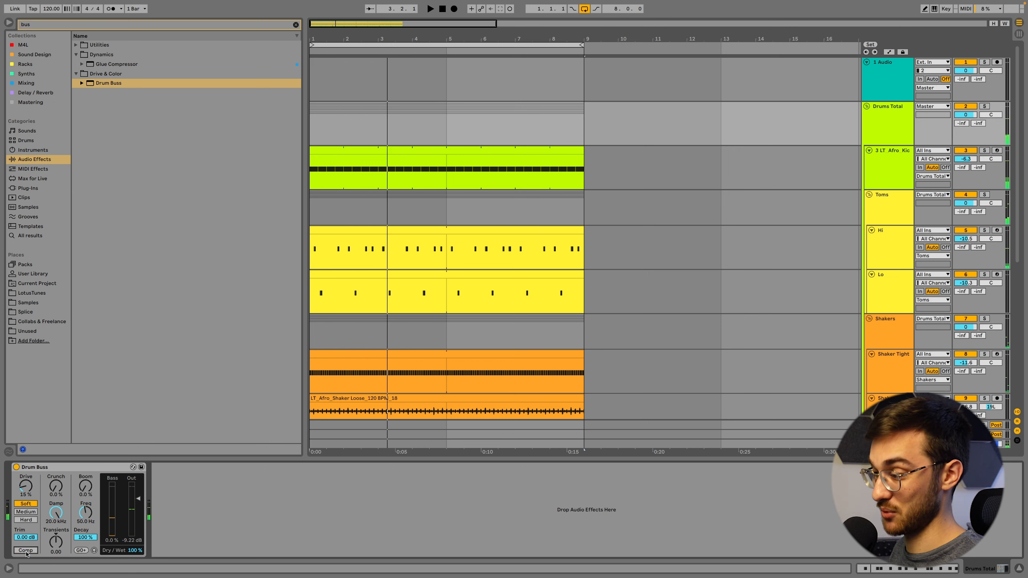
pyautogui.click(25, 550)
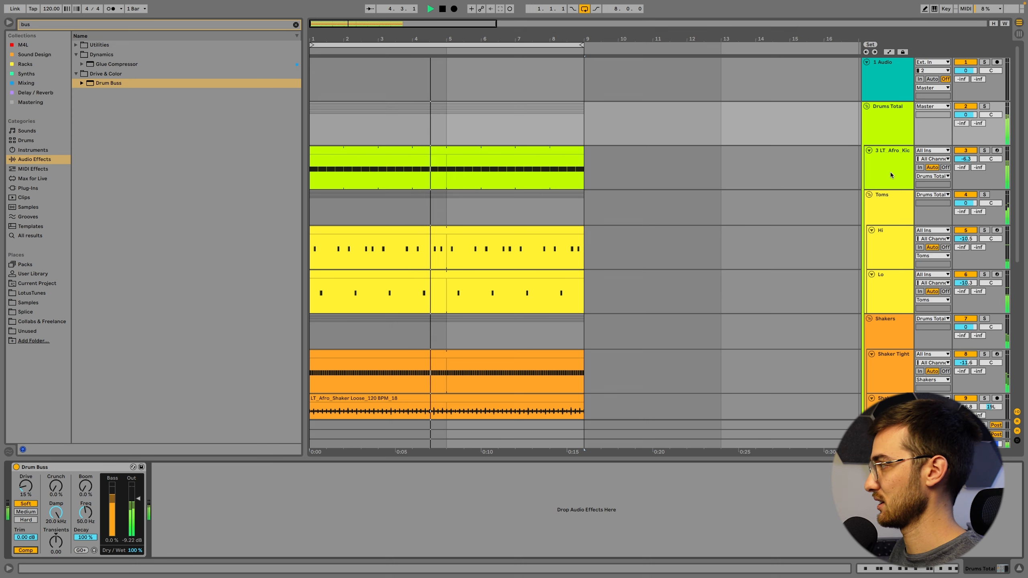
# - Lower the kick track's volume to -8.3 dB and the Hi tom's to -11.6 dB, soloing the Hi tom briefly
pyautogui.moveTo(965, 159); pyautogui.dragTo(965, 165)
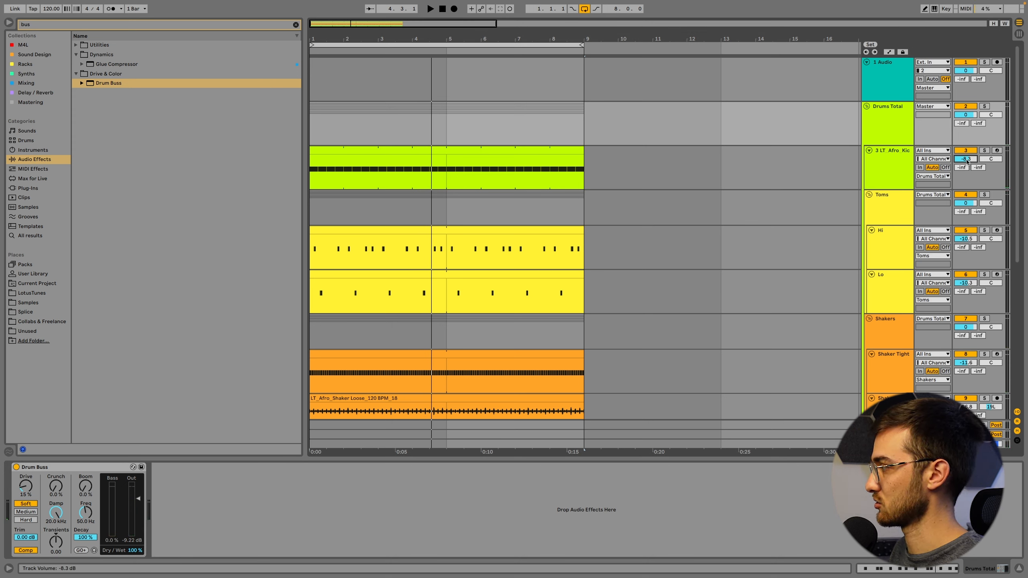
pyautogui.press('space')
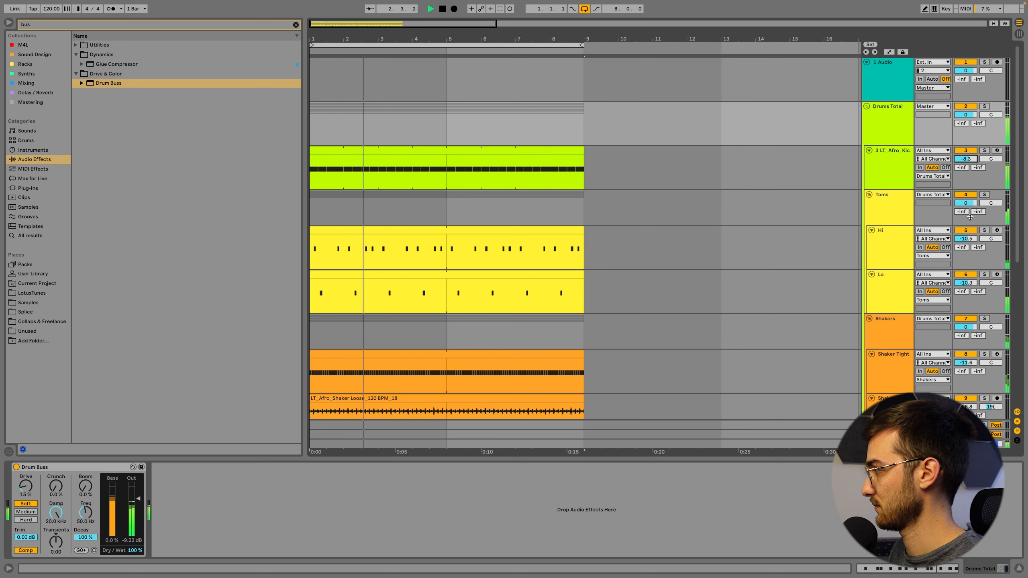
pyautogui.click(984, 230)
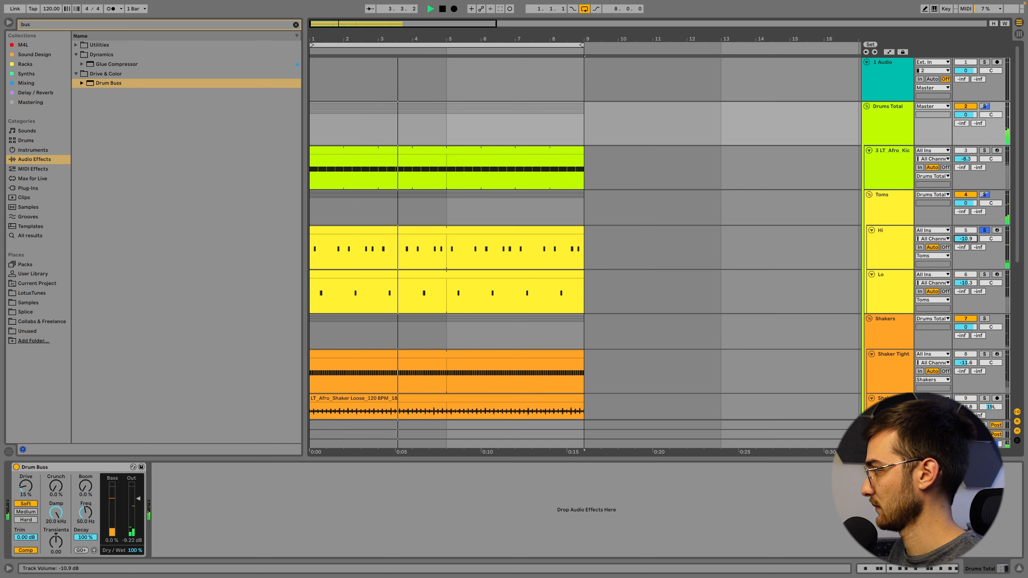
pyautogui.click(983, 230)
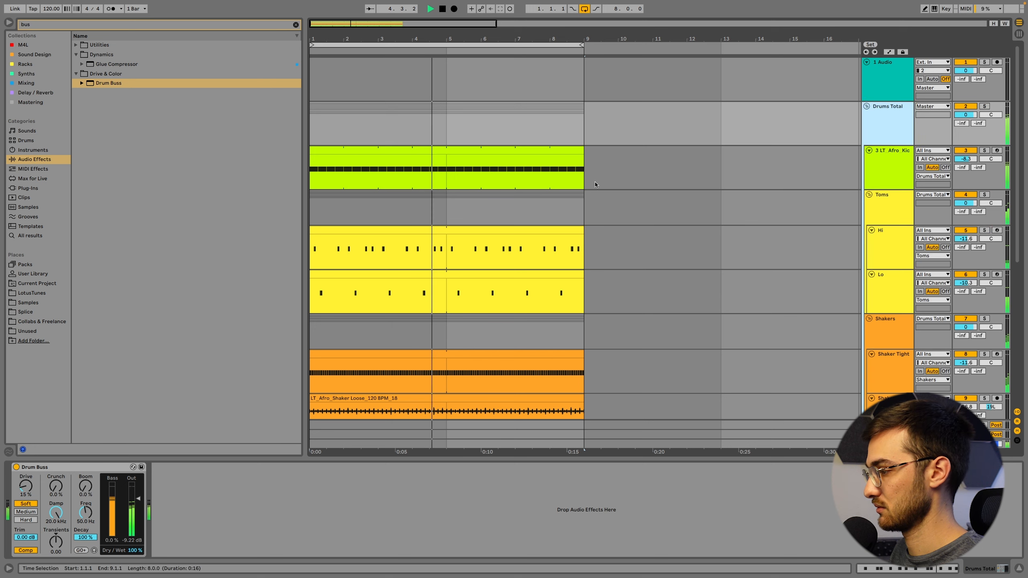
# - Rebalance Drum Buss during playback with Trim at -4.69 dB and output gain at -9.16 dB
pyautogui.moveTo(138, 498); pyautogui.dragTo(138, 501)
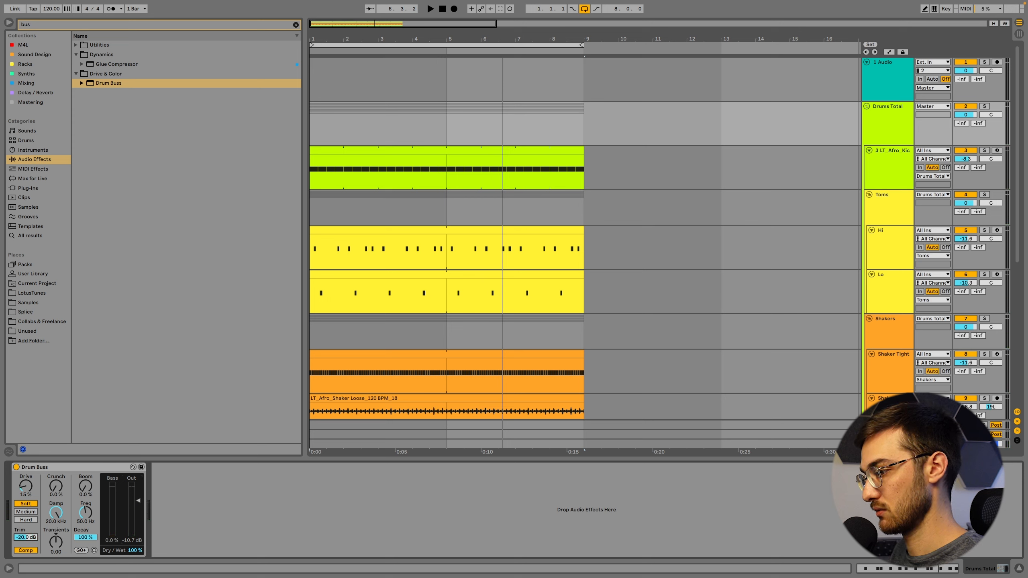
pyautogui.press('Delete')
pyautogui.press('space')
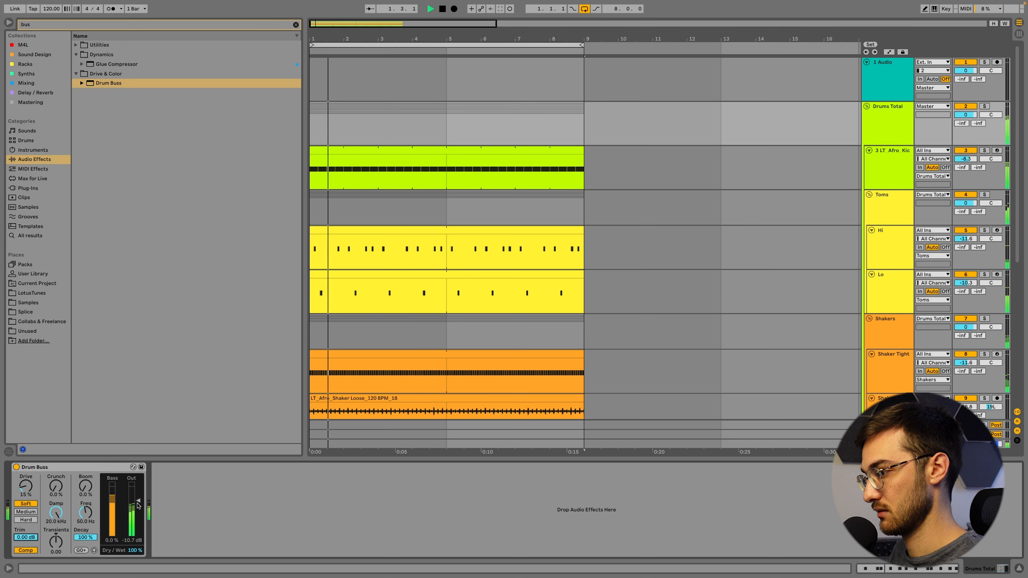
pyautogui.moveTo(25, 538)
pyautogui.mouseDown()
pyautogui.moveTo(26, 563)
pyautogui.moveTo(26, 546)
pyautogui.mouseUp()
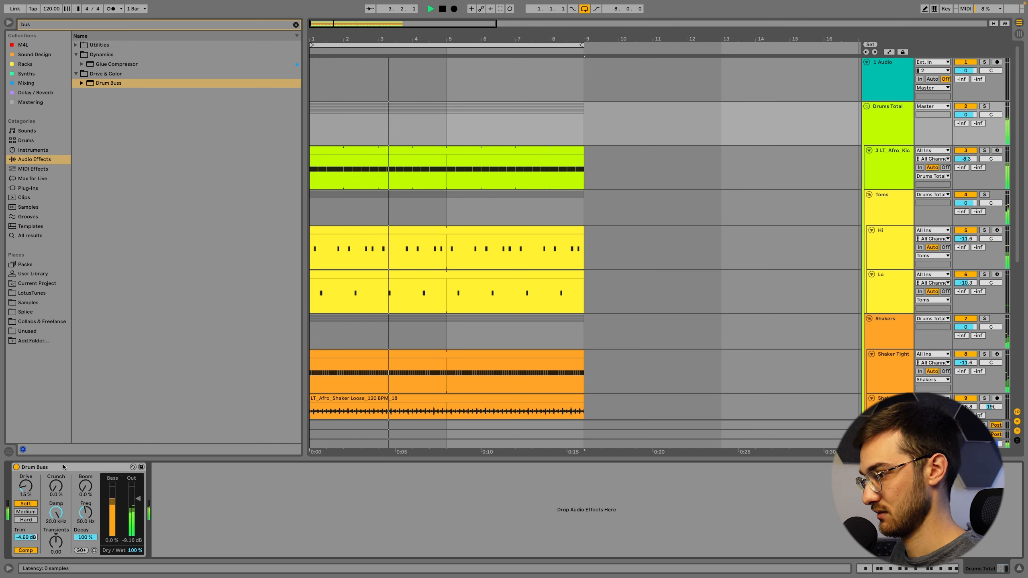
# - Level-match Drum Buss by comparing it bypassed and active, with its output gain set to -9.48 dB
pyautogui.click(16, 467)
pyautogui.click(16, 467)
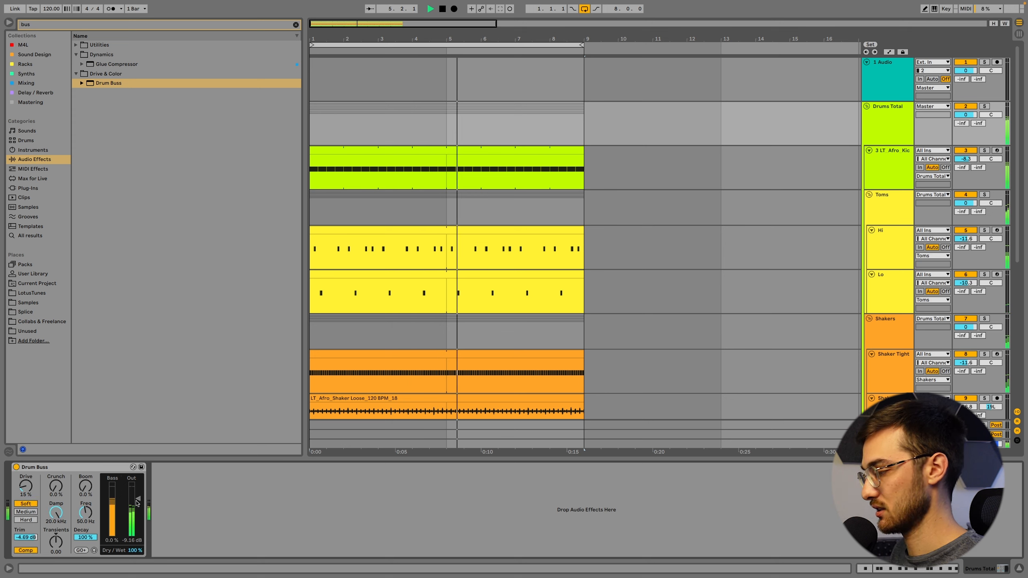
pyautogui.click(16, 467)
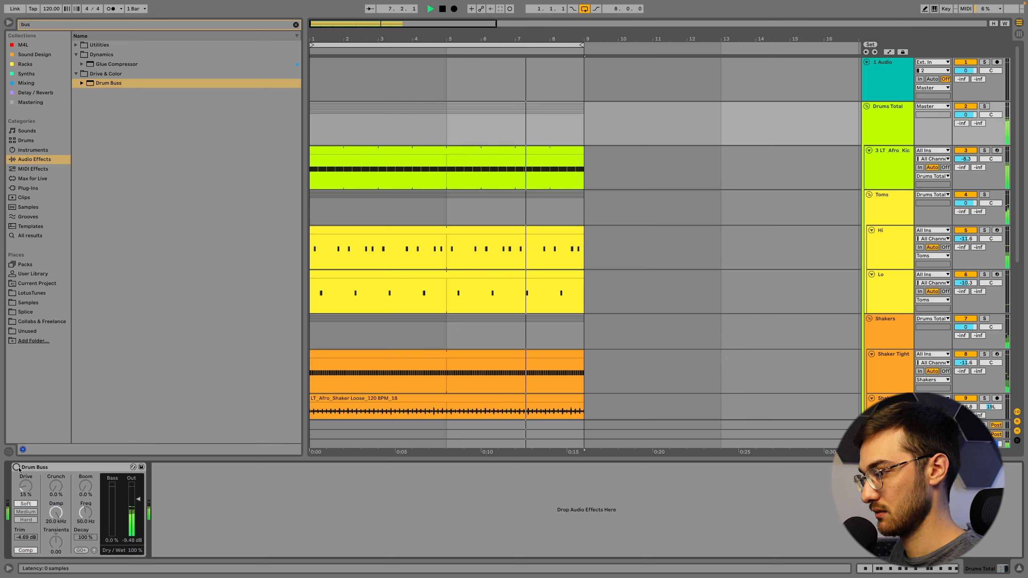
pyautogui.click(16, 467)
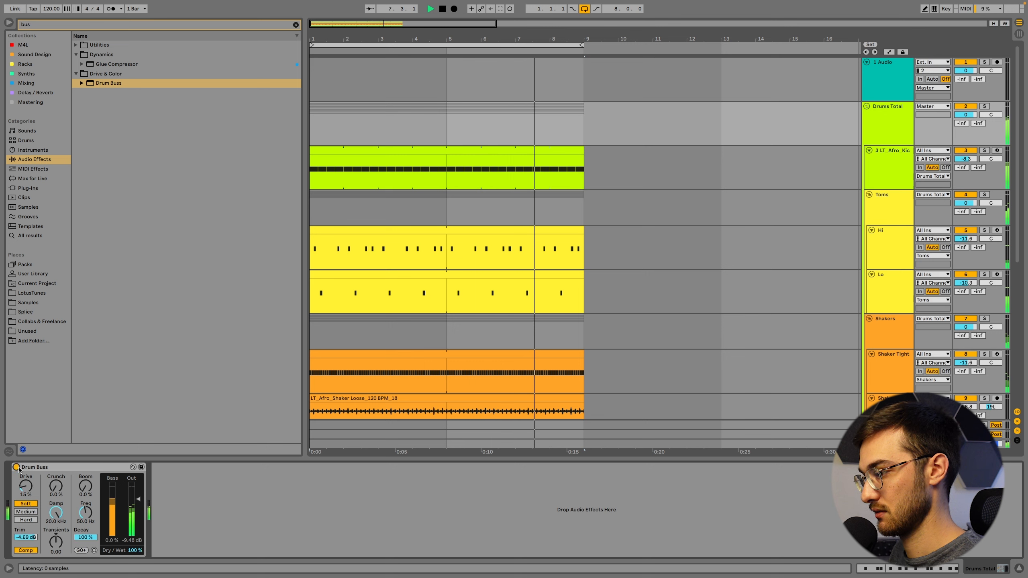
# - Raise Drum Buss Drive to 23 % and Crunch to 2.4 %, and lower its output gain to -11.1 dB
pyautogui.click(25, 549)
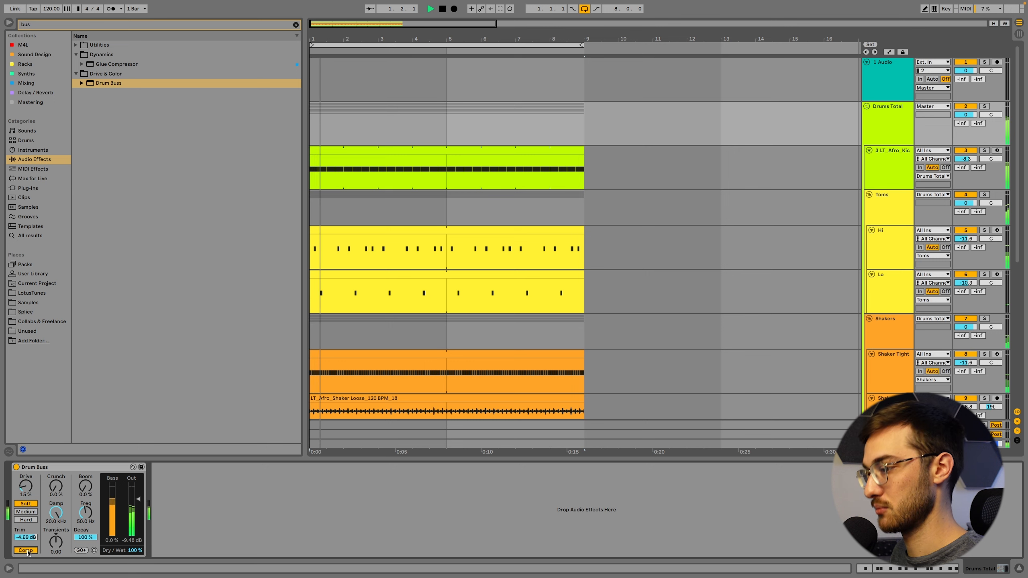
pyautogui.moveTo(29, 492); pyautogui.dragTo(29, 487)
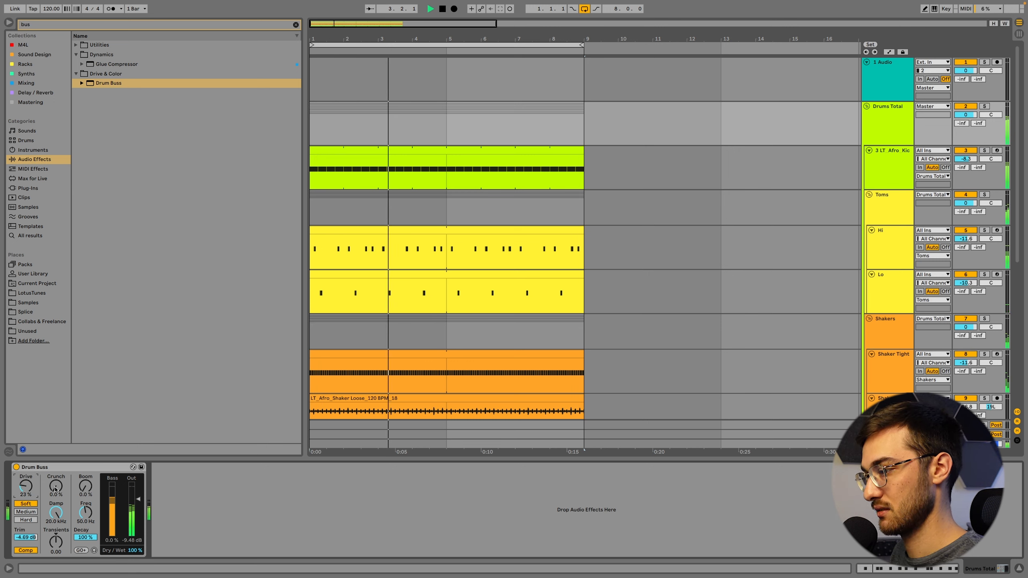
pyautogui.moveTo(55, 489); pyautogui.dragTo(55, 487)
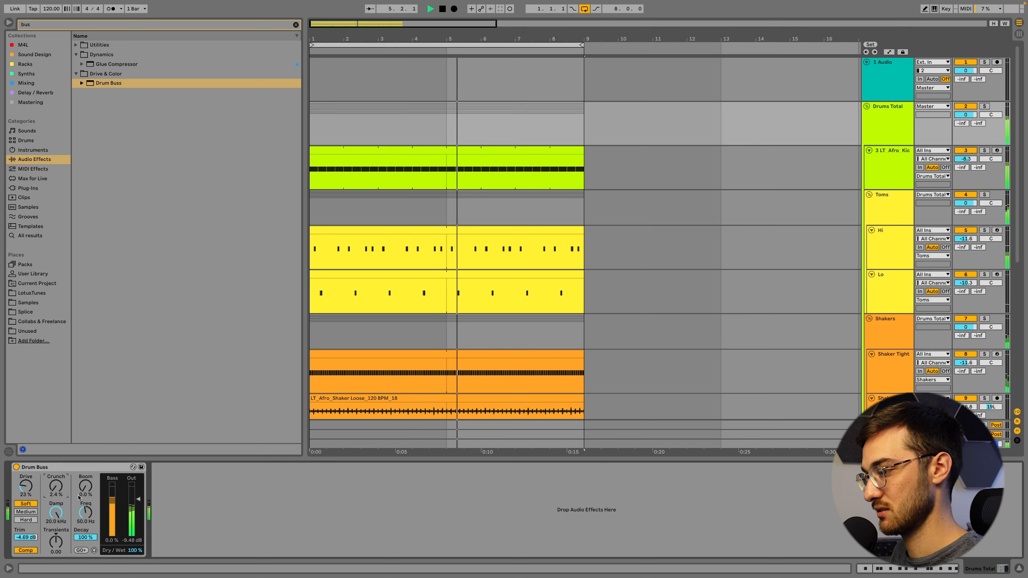
pyautogui.moveTo(144, 500); pyautogui.dragTo(144, 502)
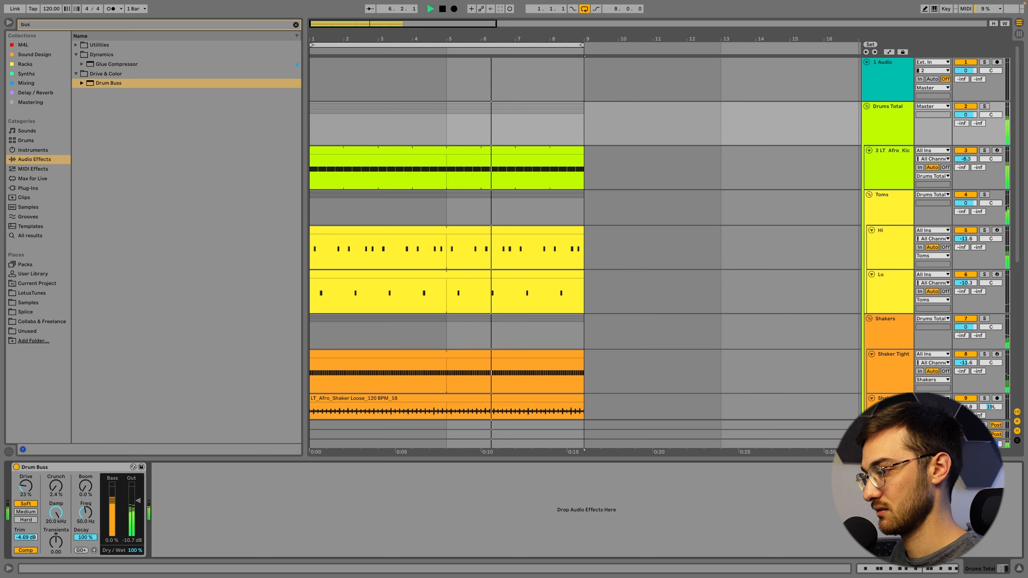
# - Solo the Perc track in the percussion group and lower its volume to -15.7 dB
pyautogui.scroll(-8, 480, 340)
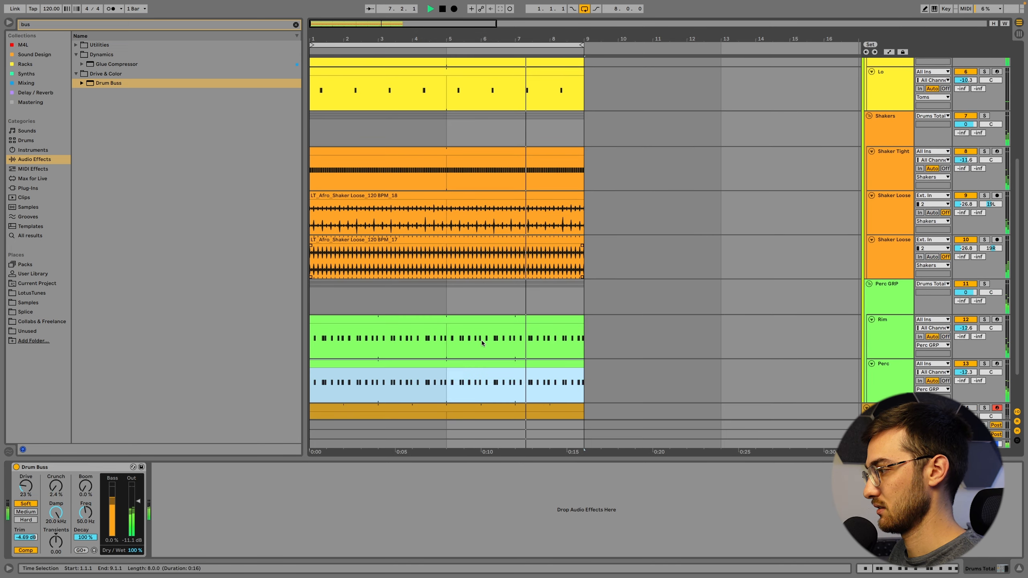
pyautogui.click(984, 313)
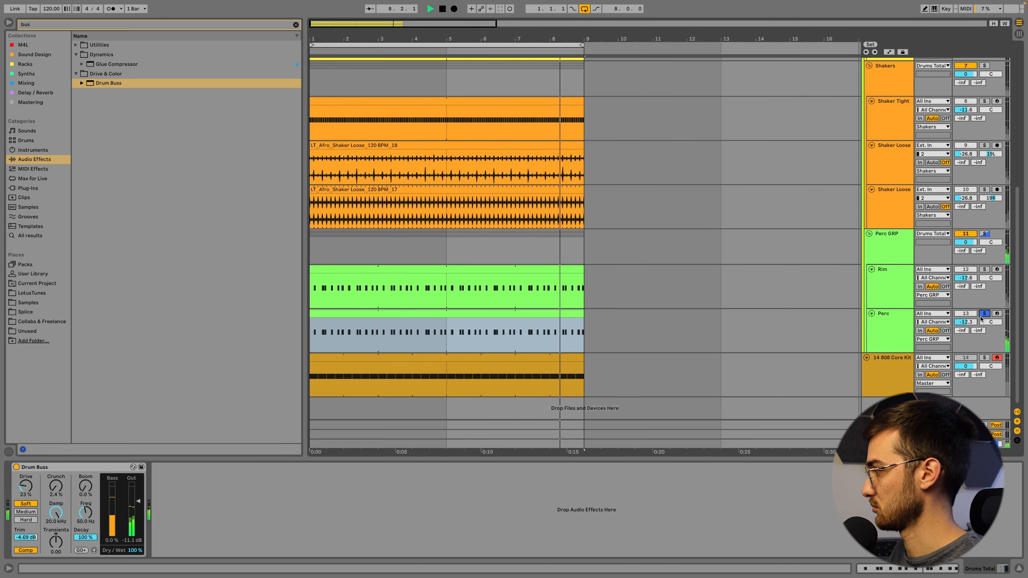
pyautogui.moveTo(975, 321); pyautogui.dragTo(975, 327)
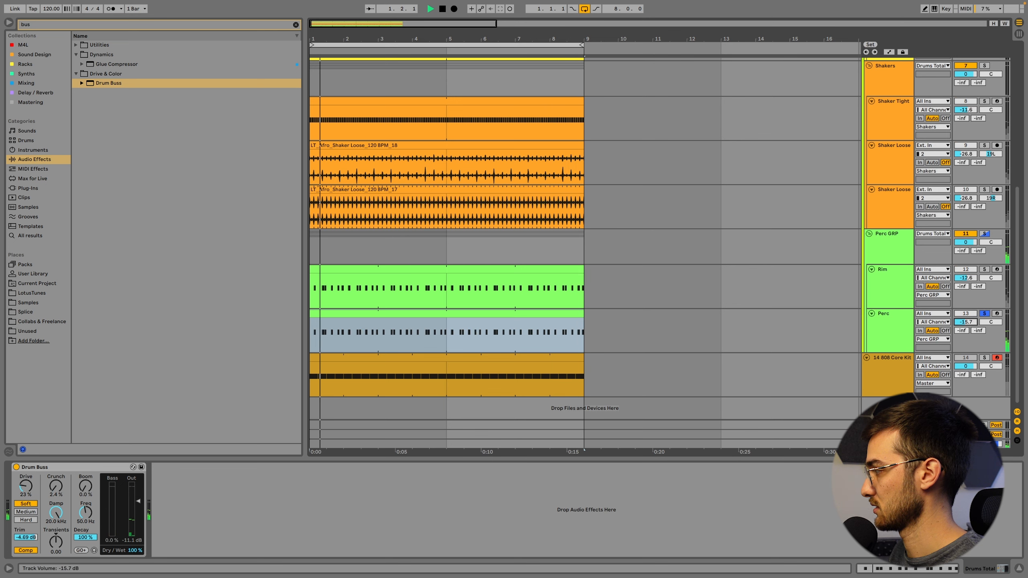
# - Select the LT Afro Kick track's clip, stop playback and turn on the track's EQ Eight
pyautogui.scroll(8, 874, 244)
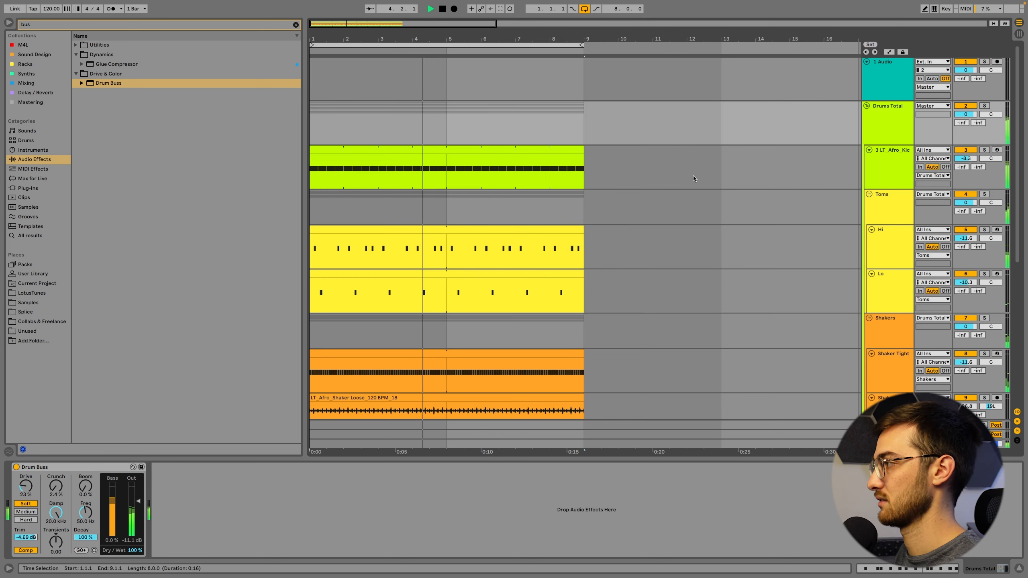
pyautogui.click(482, 153)
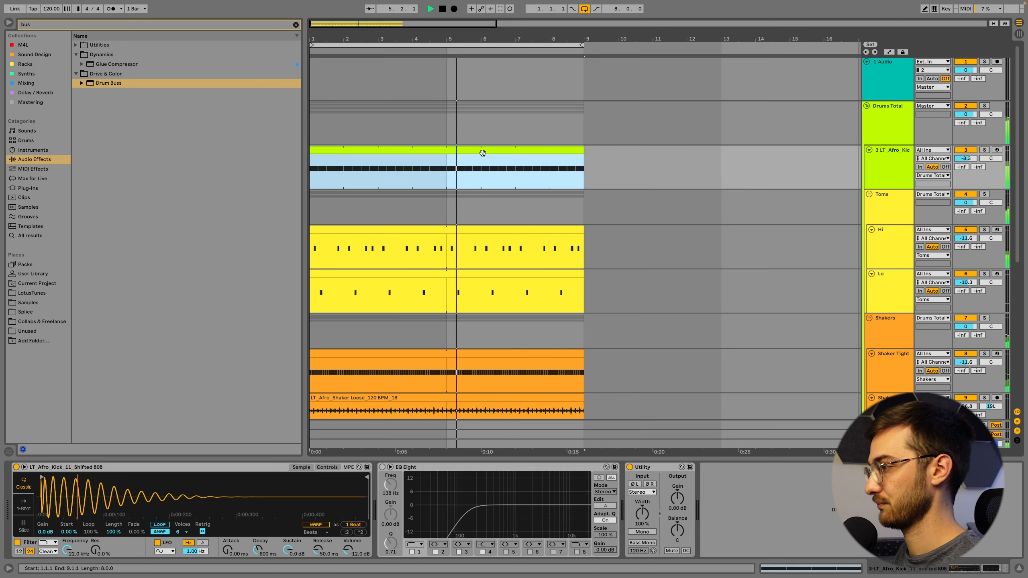
pyautogui.press('space')
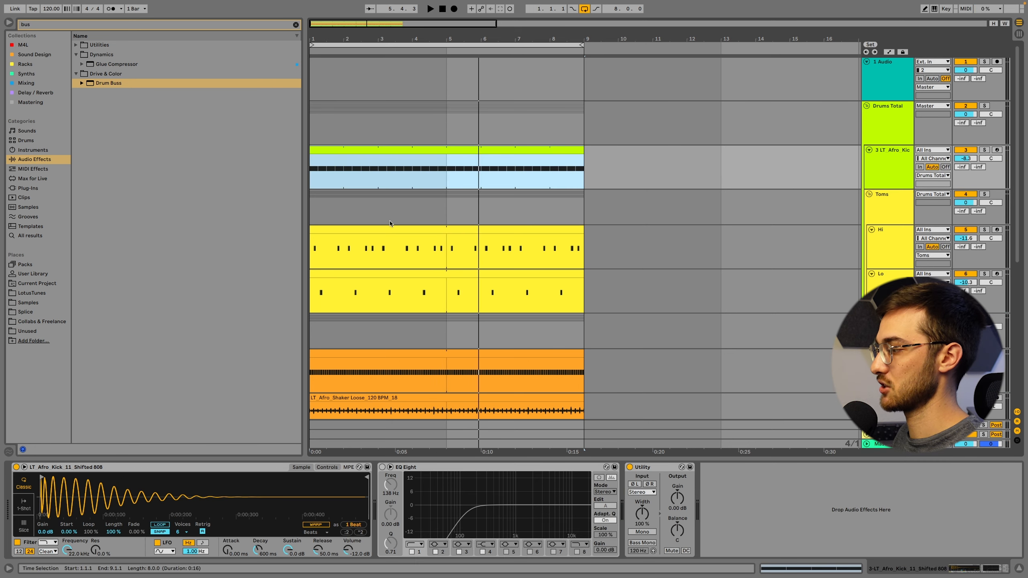
pyautogui.click(382, 467)
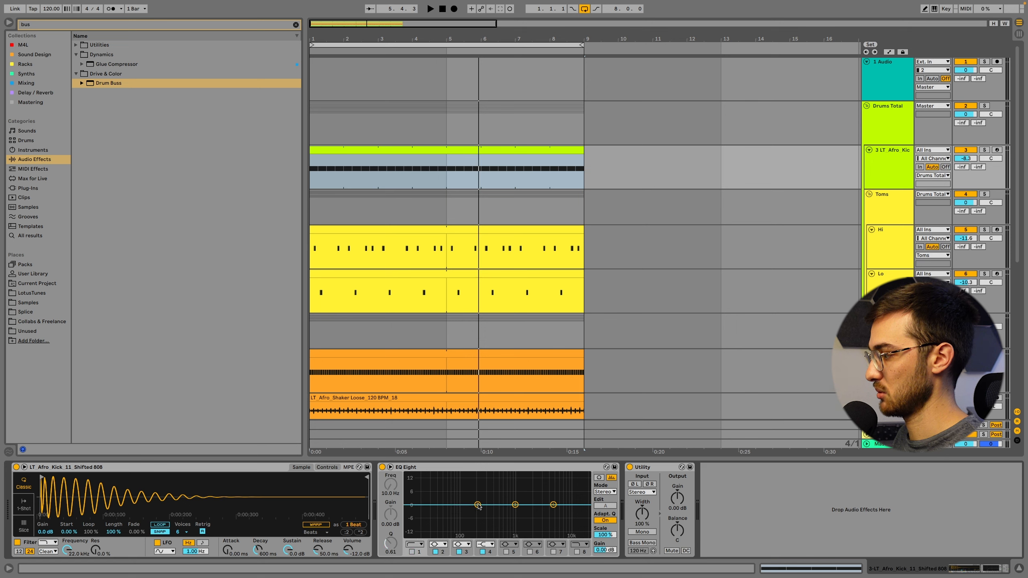
# - Shape the kick's EQ Eight during playback, boosting 50.5 Hz by 3.84 dB and cutting 91.8 Hz by 3.60 dB
pyautogui.press('space')
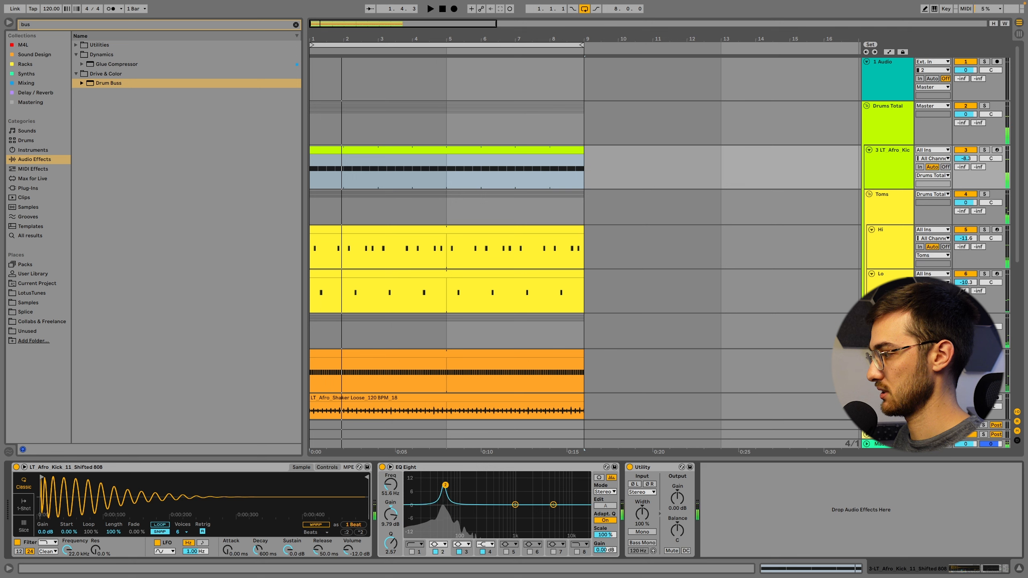
pyautogui.press('space')
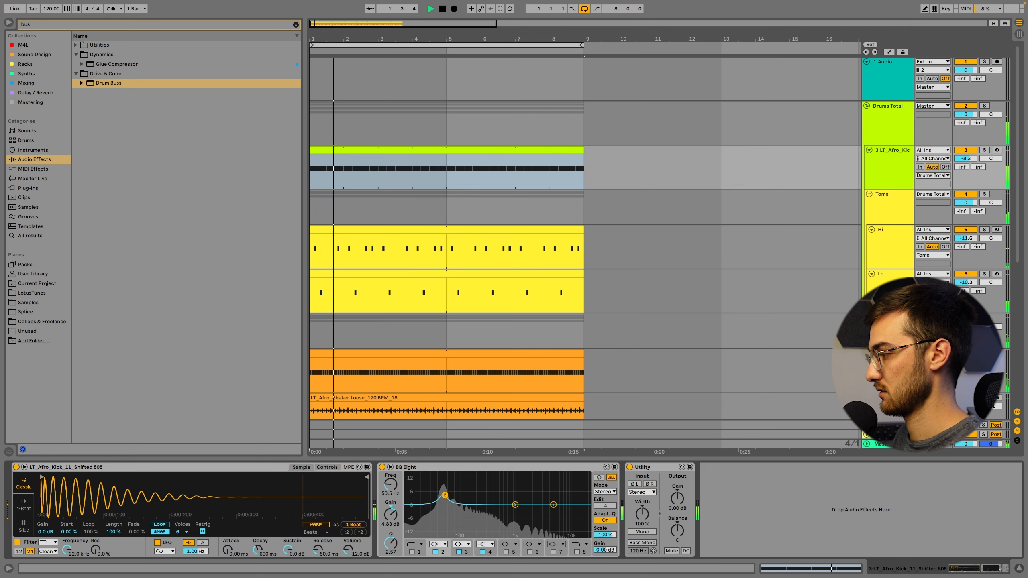
pyautogui.moveTo(444, 494); pyautogui.dragTo(445, 497)
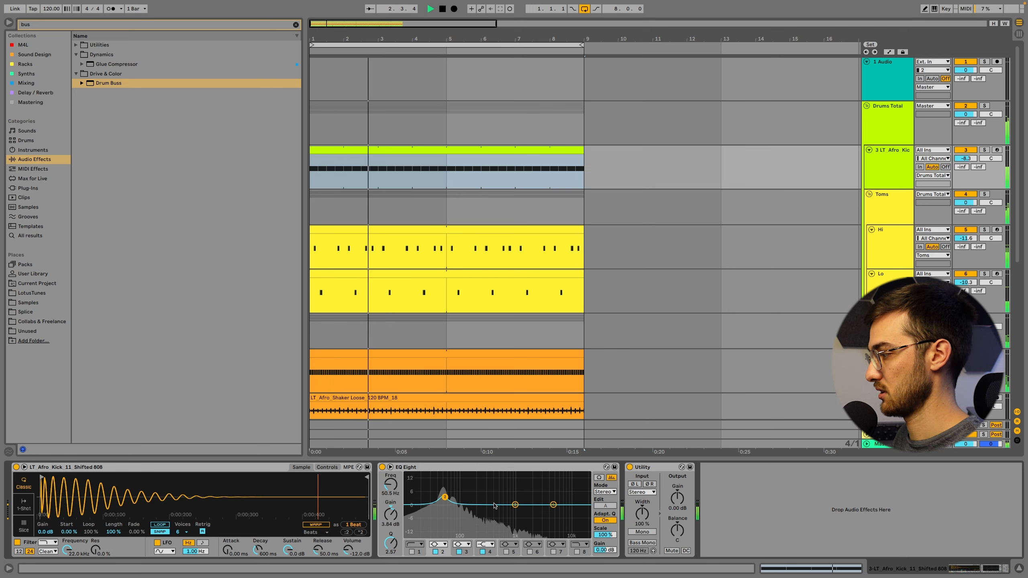
pyautogui.moveTo(515, 504); pyautogui.dragTo(458, 513)
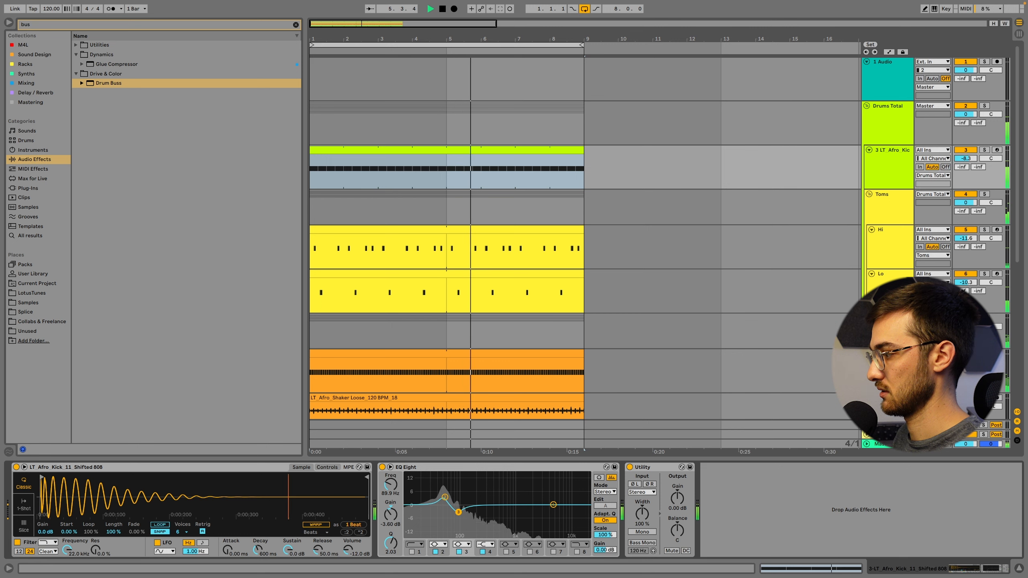
pyautogui.moveTo(458, 512); pyautogui.dragTo(459, 512)
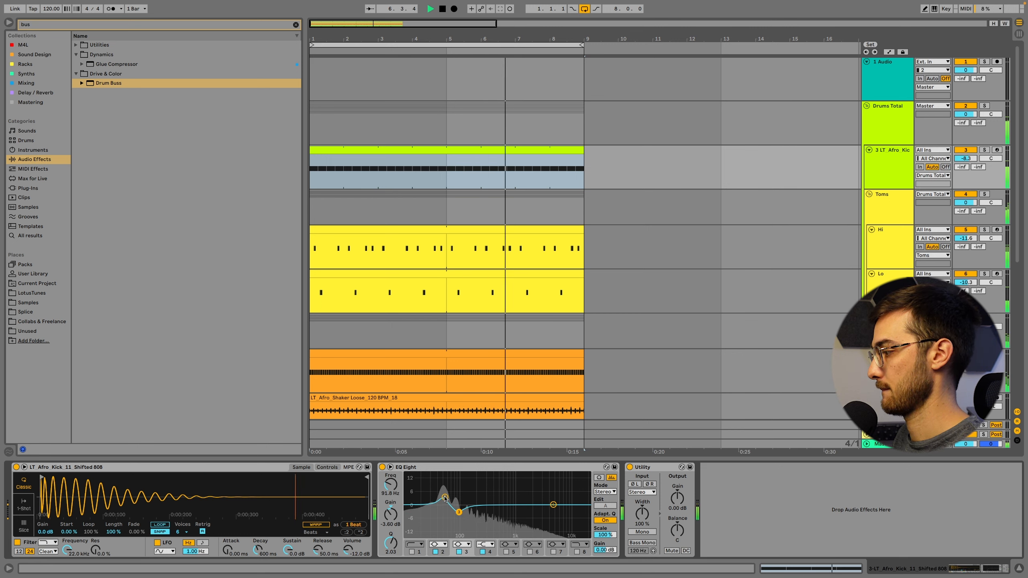
# - Audition the kick's EQ Eight curve at extreme Scale settings, including -200 %
pyautogui.moveTo(604, 535); pyautogui.dragTo(604, 577)
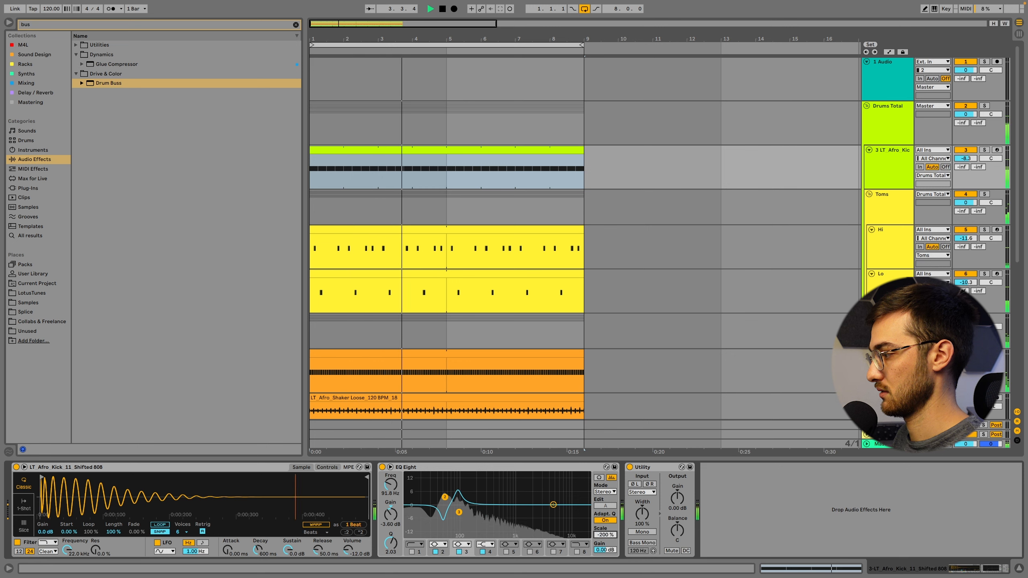
pyautogui.moveTo(604, 535); pyautogui.dragTo(604, 478)
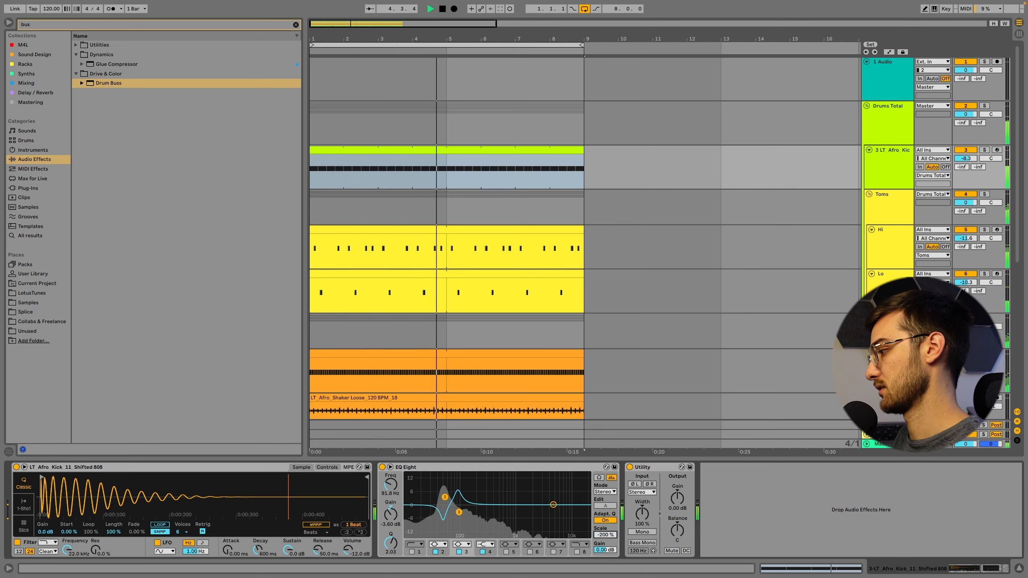
pyautogui.moveTo(604, 535); pyautogui.dragTo(604, 577)
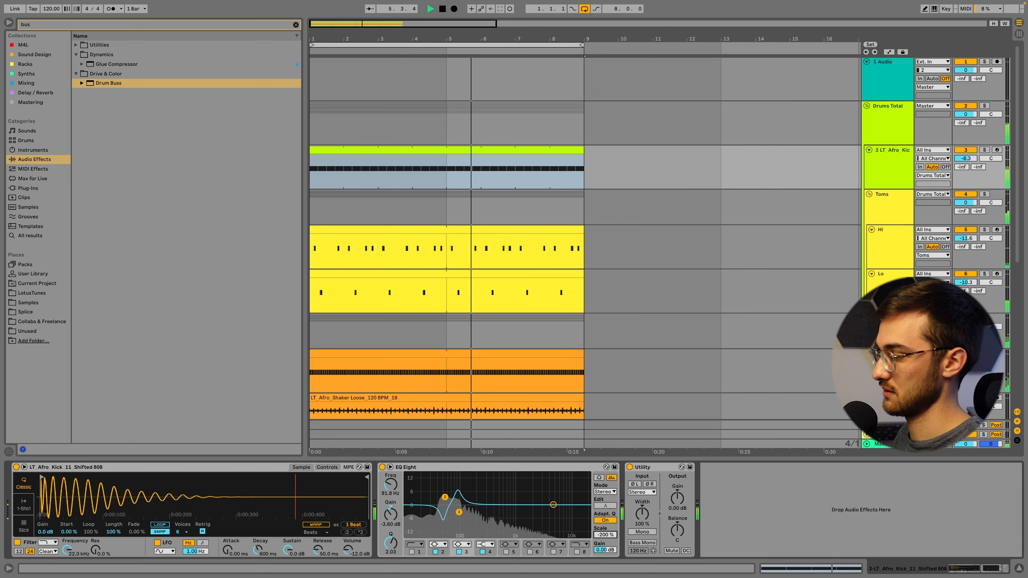
pyautogui.moveTo(605, 534); pyautogui.dragTo(605, 478)
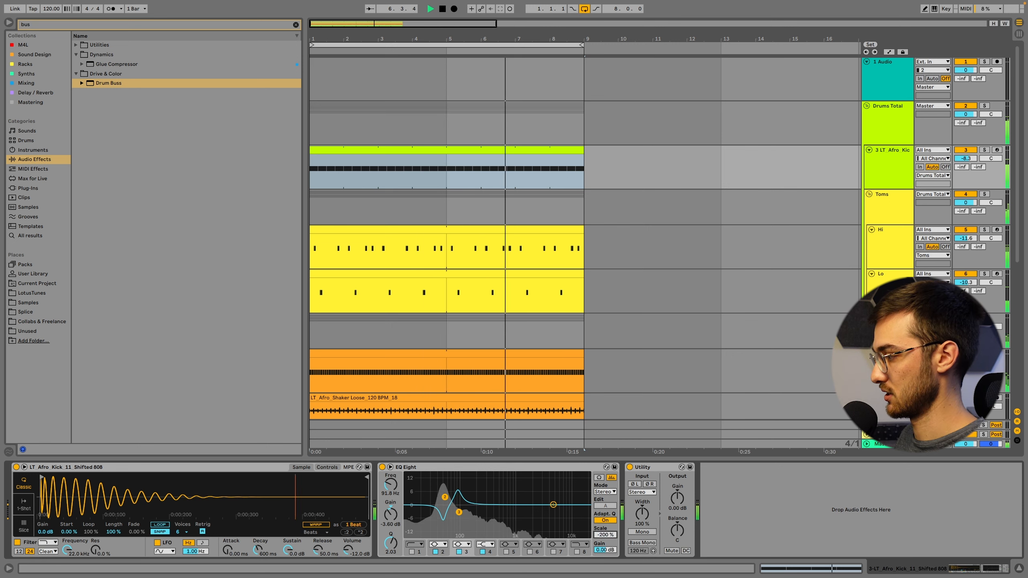
pyautogui.moveTo(605, 535); pyautogui.dragTo(605, 577)
pyautogui.moveTo(605, 535)
pyautogui.mouseDown()
pyautogui.moveTo(604, 506)
pyautogui.moveTo(605, 531)
pyautogui.mouseUp()
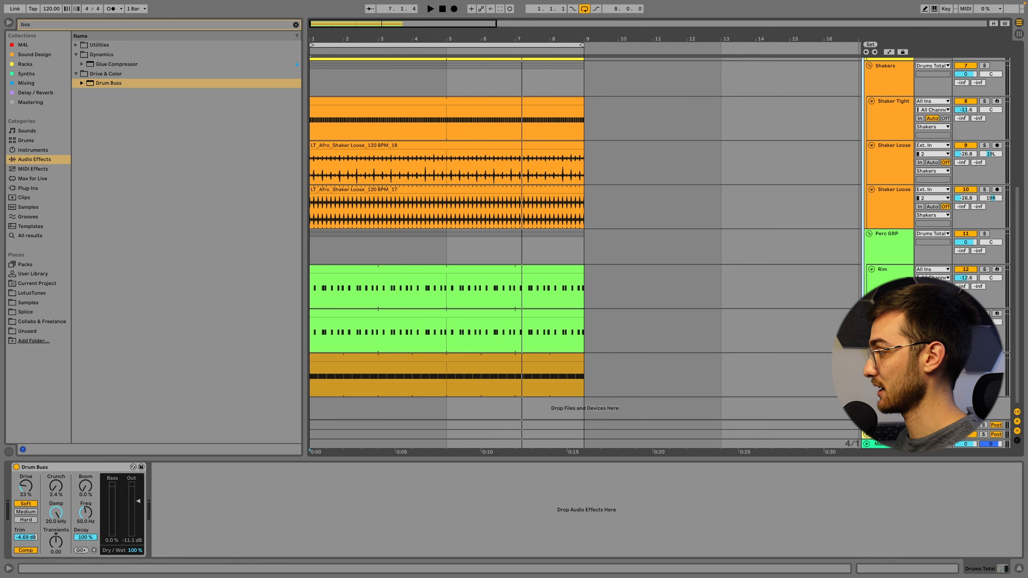
# - Insert a new MIDI track after the 808 Core Kit track and place it in its own group
pyautogui.click(888, 358)
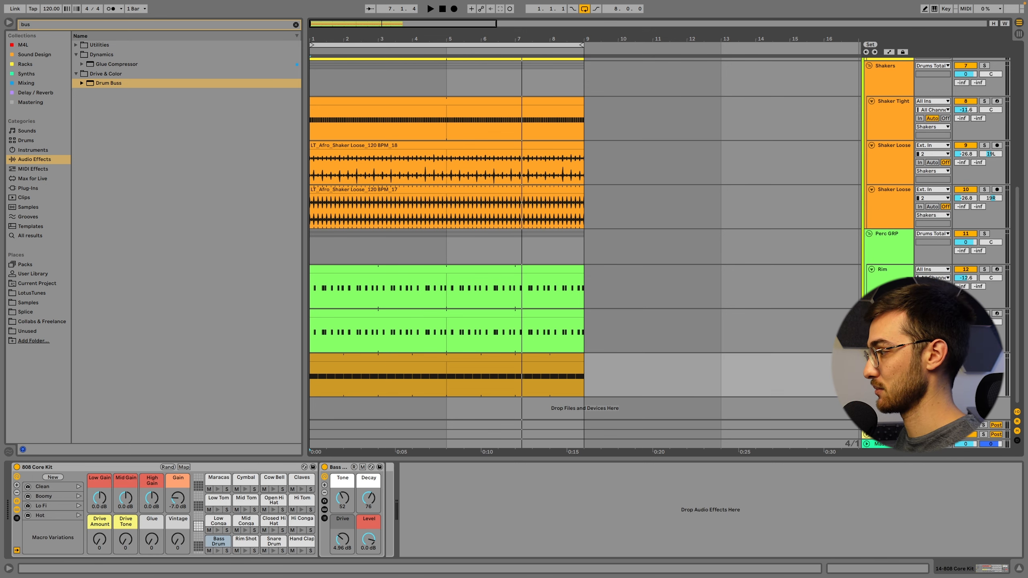
pyautogui.hotkey('ctrl', 'shift', 't')
pyautogui.click(883, 382)
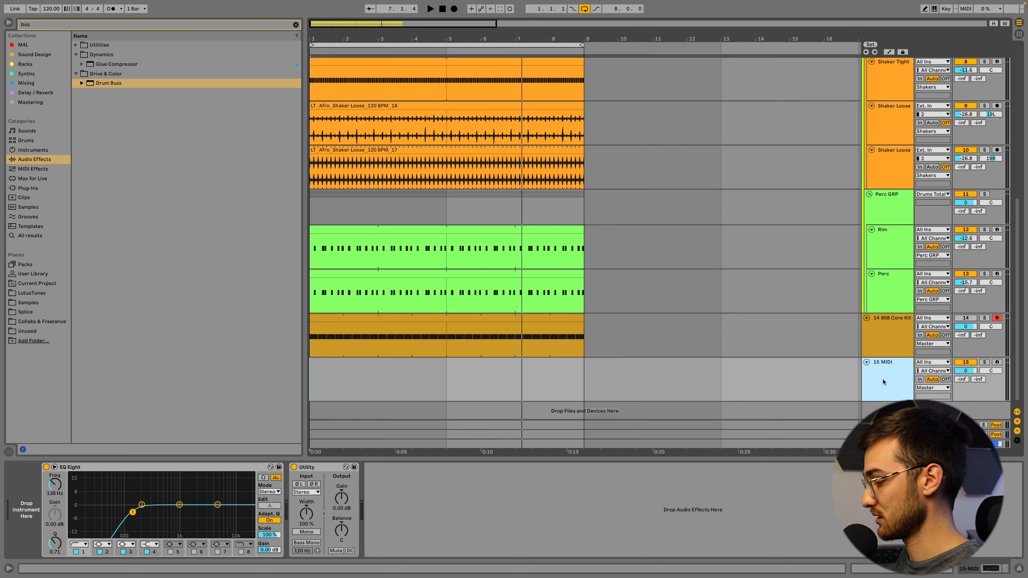
pyautogui.hotkey('ctrl', 'g')
pyautogui.scroll(-2, 886, 340)
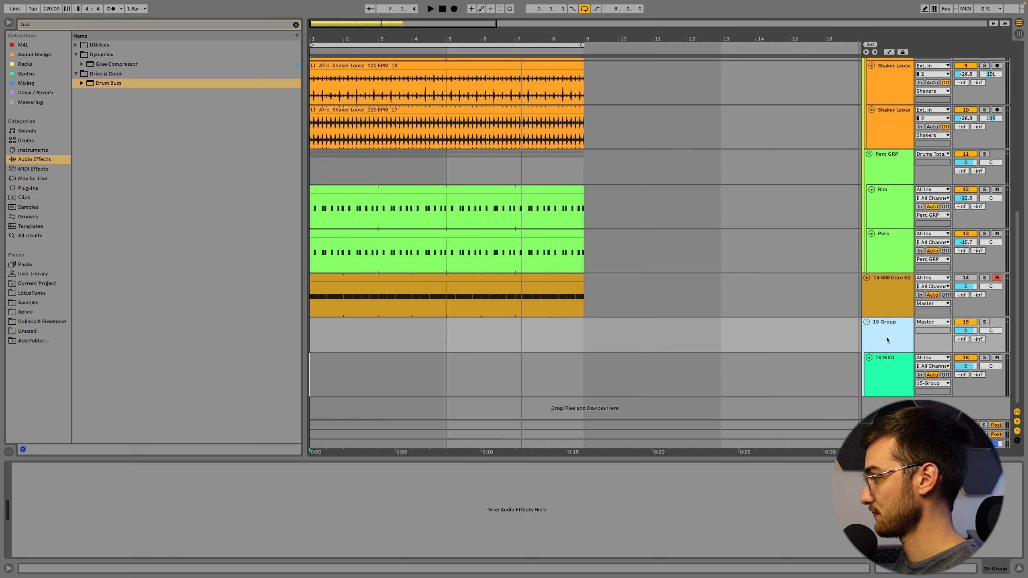
# - Name the new group Mello, color it blue and apply that color to its grouped track
pyautogui.rightClick(883, 332)
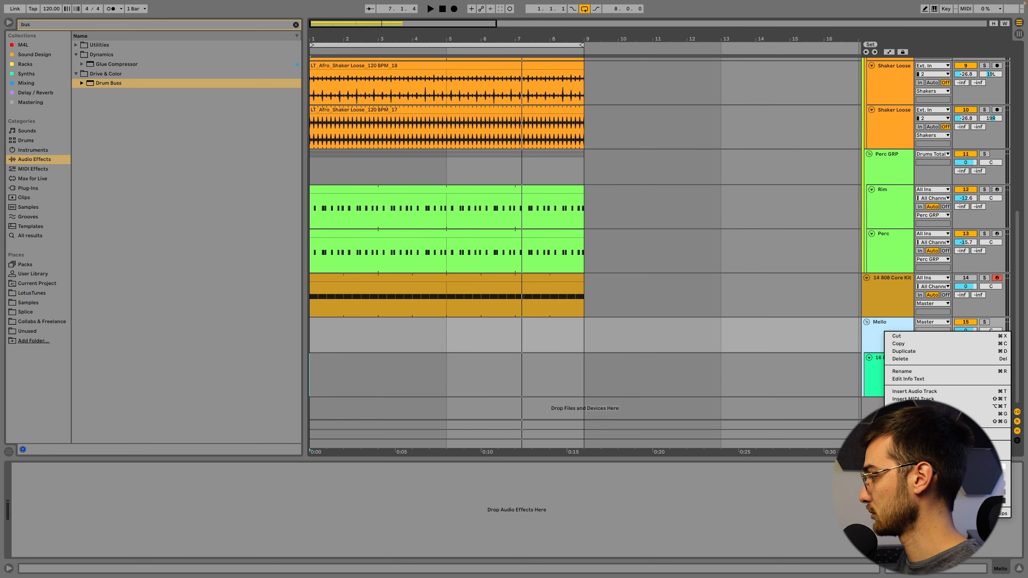
pyautogui.click(969, 470)
pyautogui.rightClick(895, 339)
pyautogui.click(931, 464)
# - Rename the MIDI track inside the Mello group as chords
pyautogui.click(888, 379)
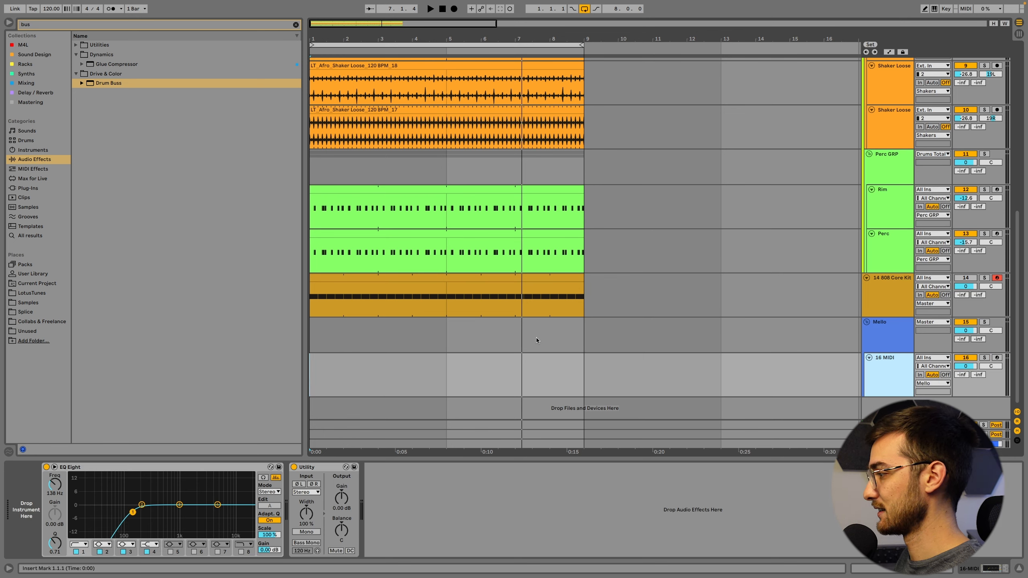
pyautogui.hotkey('ctrl', 'r')
pyautogui.write('chords')
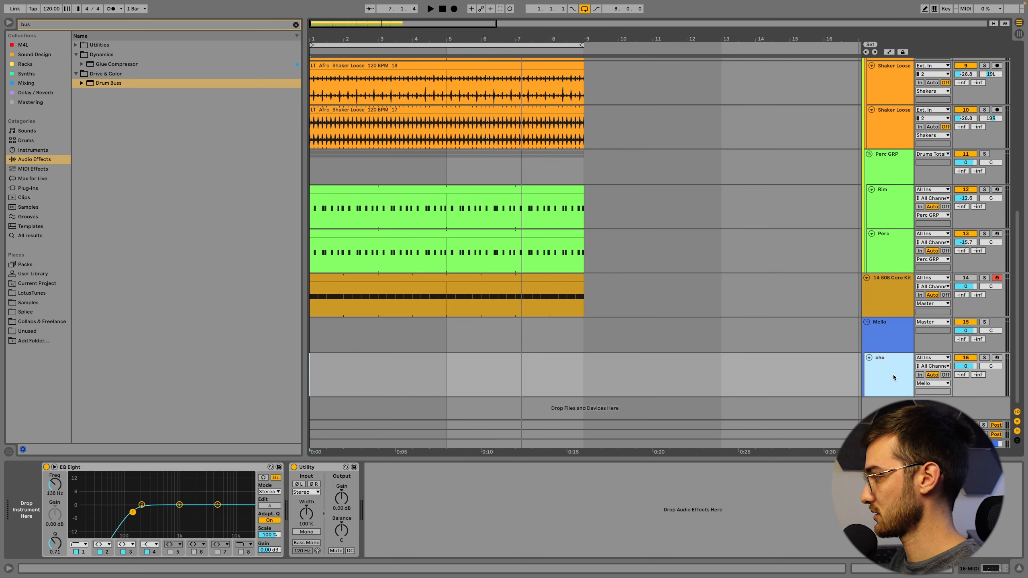
pyautogui.press('Return')
pyautogui.click(586, 368)
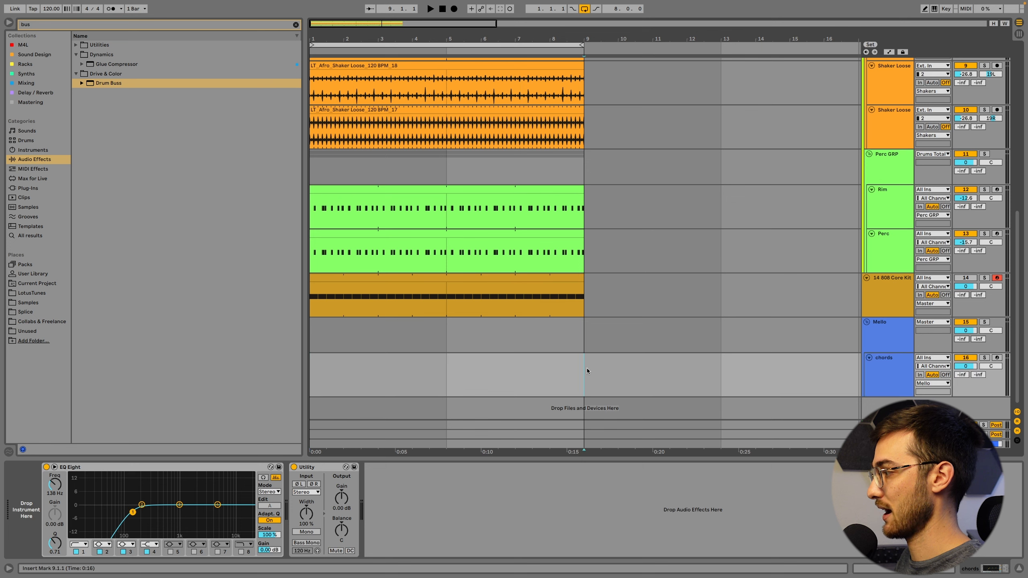
# - Search the plug-ins for diva and load the AUv2 version of u-he Diva onto the chords track
pyautogui.click(28, 188)
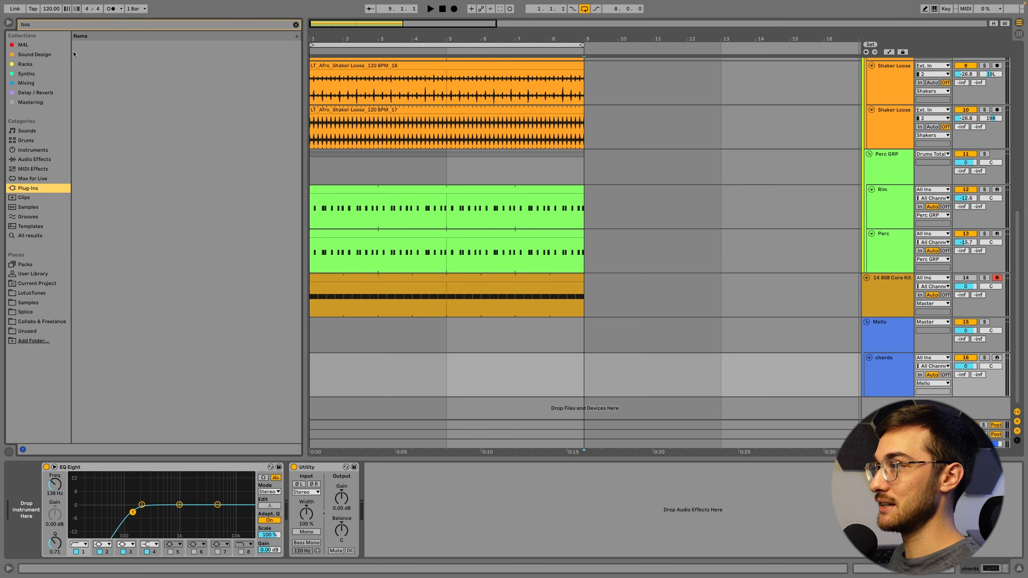
pyautogui.click(52, 26)
pyautogui.write('diva')
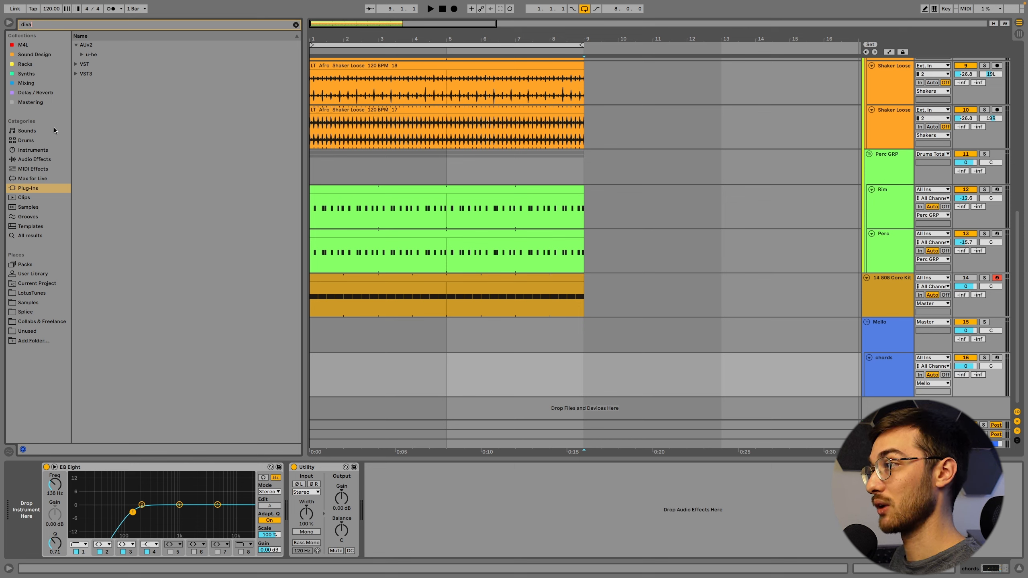
pyautogui.click(82, 54)
pyautogui.click(96, 65)
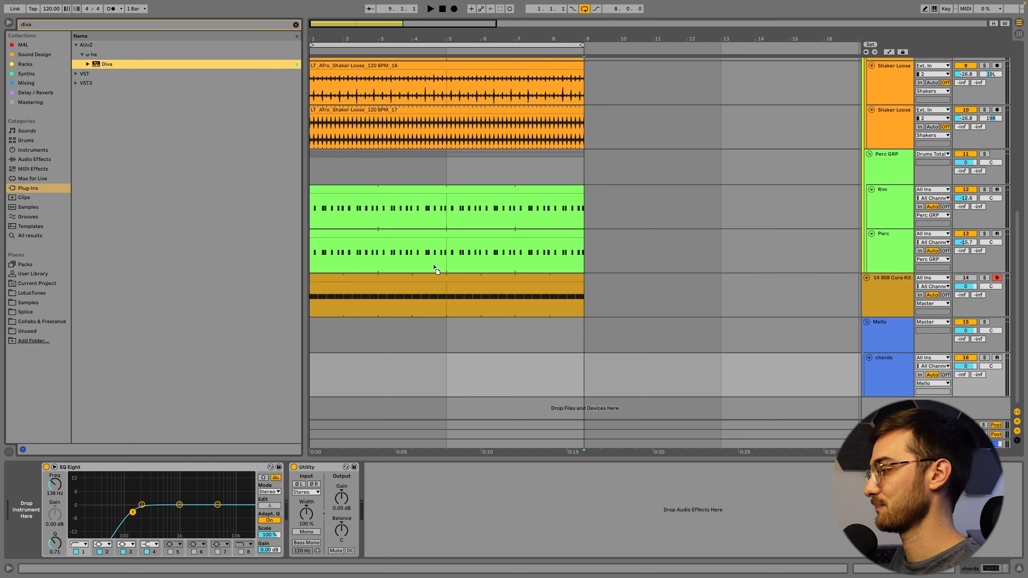
pyautogui.moveTo(436, 269); pyautogui.dragTo(883, 380)
# - Load Diva's Pad 01 - Green's Pad preset from the LotusTunes Presets Afro New folder and close the plug-in window
pyautogui.click(608, 392)
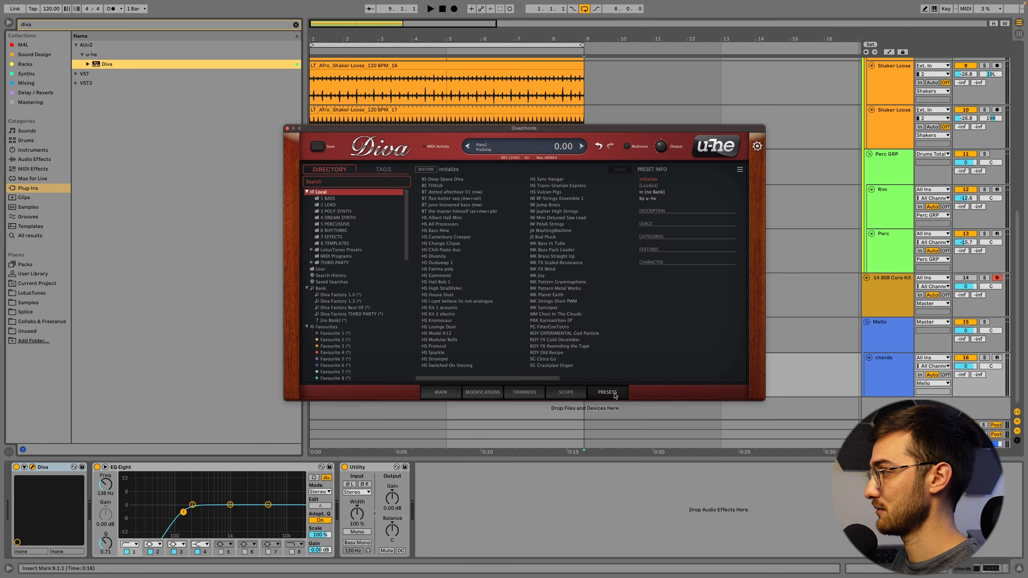
pyautogui.click(338, 249)
pyautogui.click(330, 256)
pyautogui.click(330, 263)
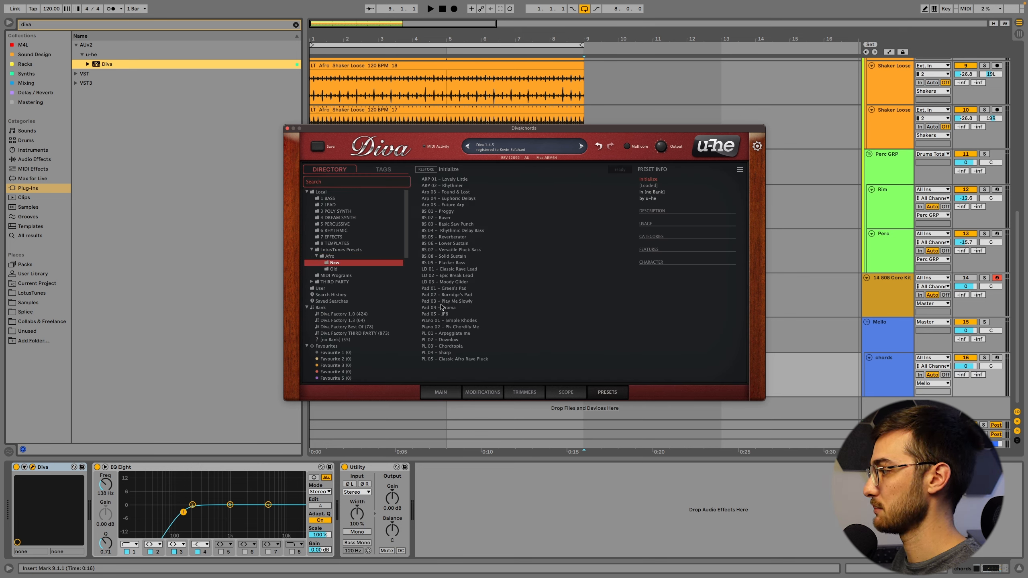
pyautogui.click(446, 289)
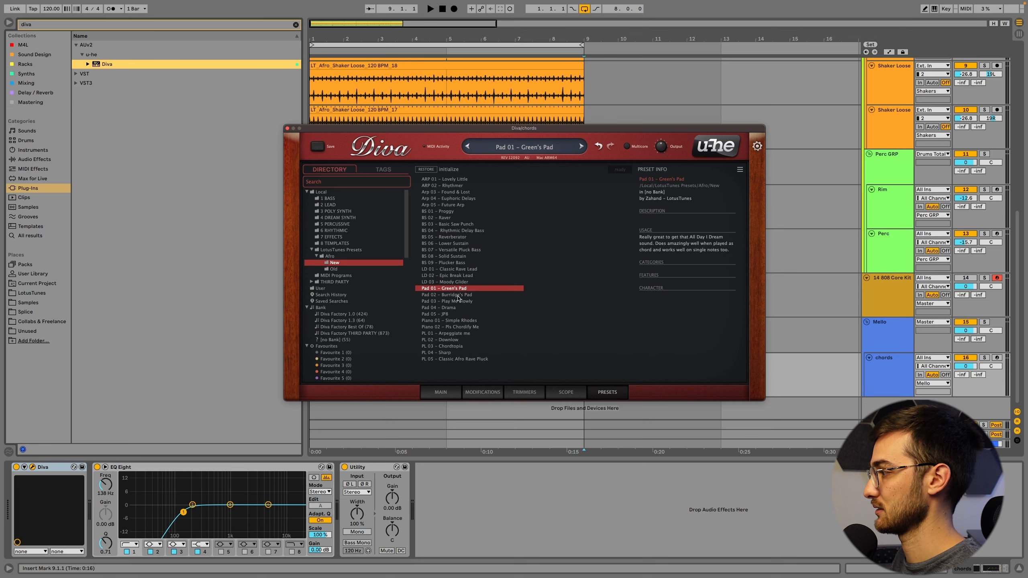
pyautogui.click(288, 129)
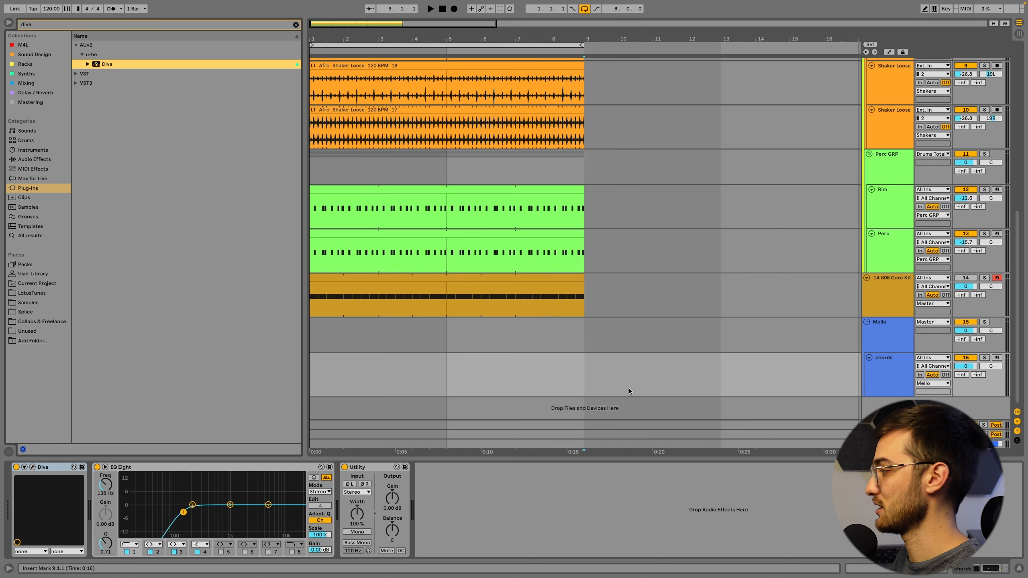
# - Create an eight-bar MIDI clip from bar 1 on the chords track and lower the track volume to -14.8 dB
pyautogui.moveTo(588, 373); pyautogui.dragTo(293, 370)
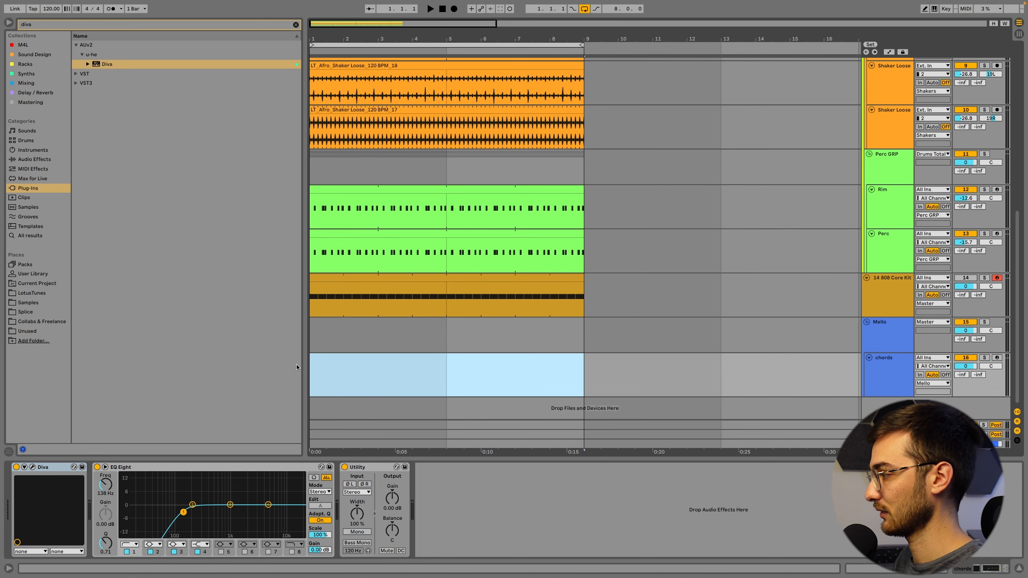
pyautogui.press('super+shift+m')
pyautogui.hotkey('shift', 'Tab')
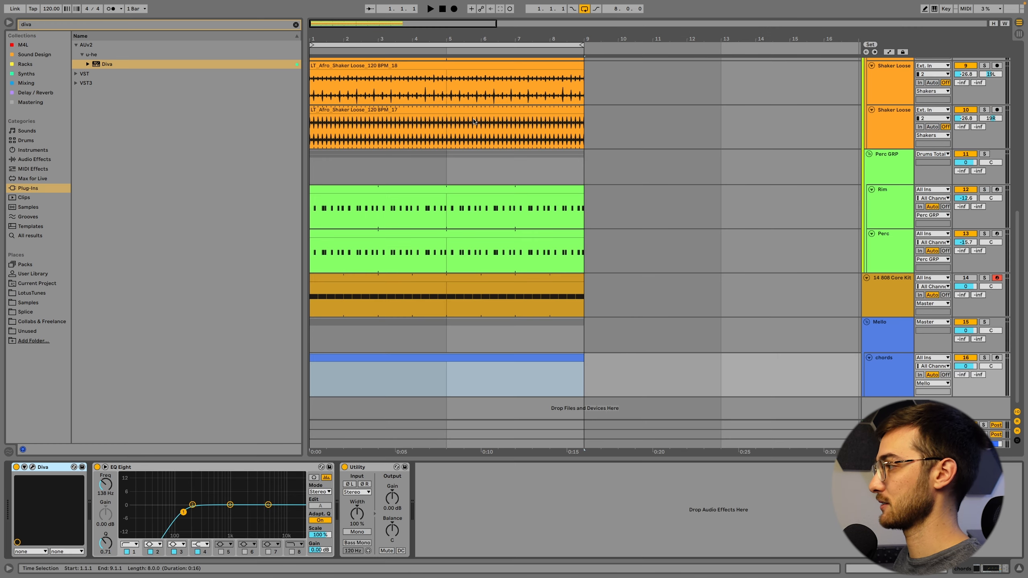
pyautogui.click(421, 358)
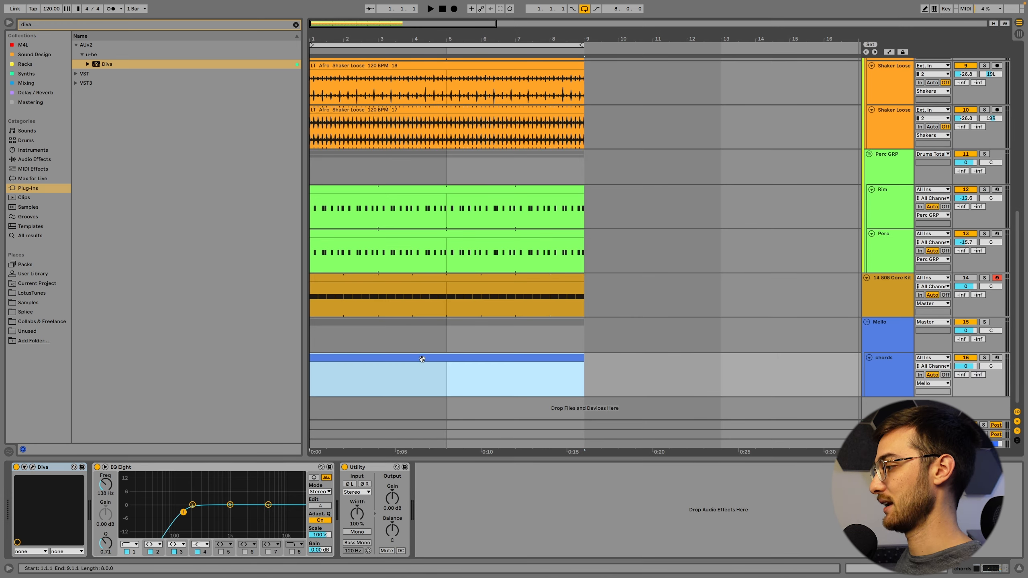
pyautogui.click(402, 351)
pyautogui.click(399, 357)
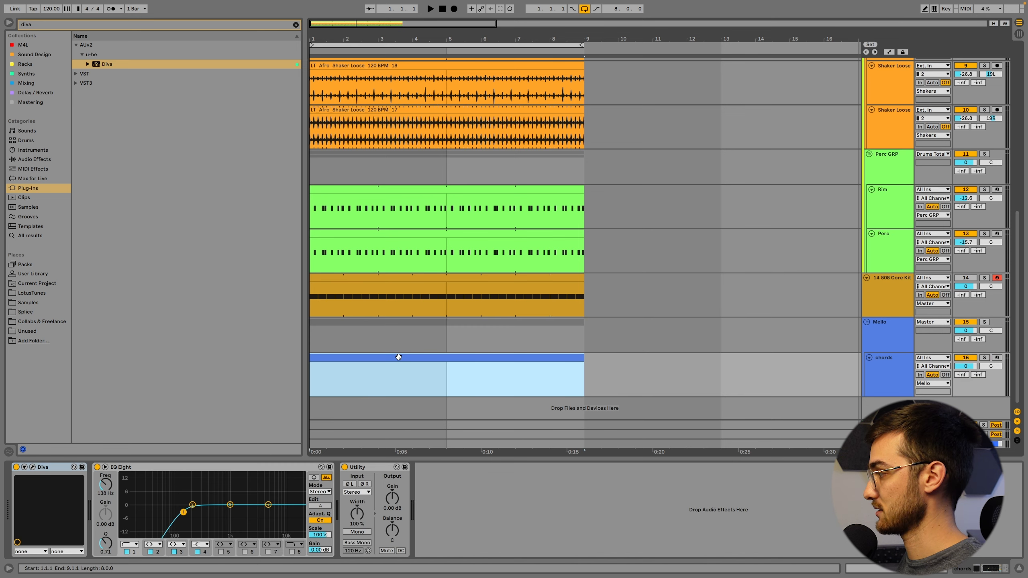
pyautogui.moveTo(968, 370); pyautogui.dragTo(968, 382)
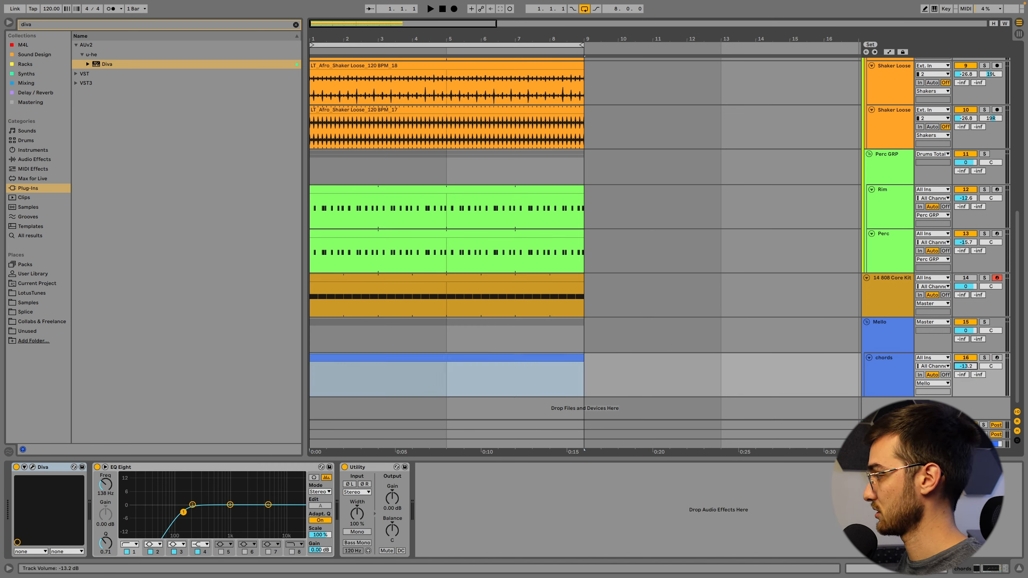
# - Open the chords clip in the note editor and set its scale to A Minor
pyautogui.click(372, 360)
pyautogui.doubleClick(344, 360)
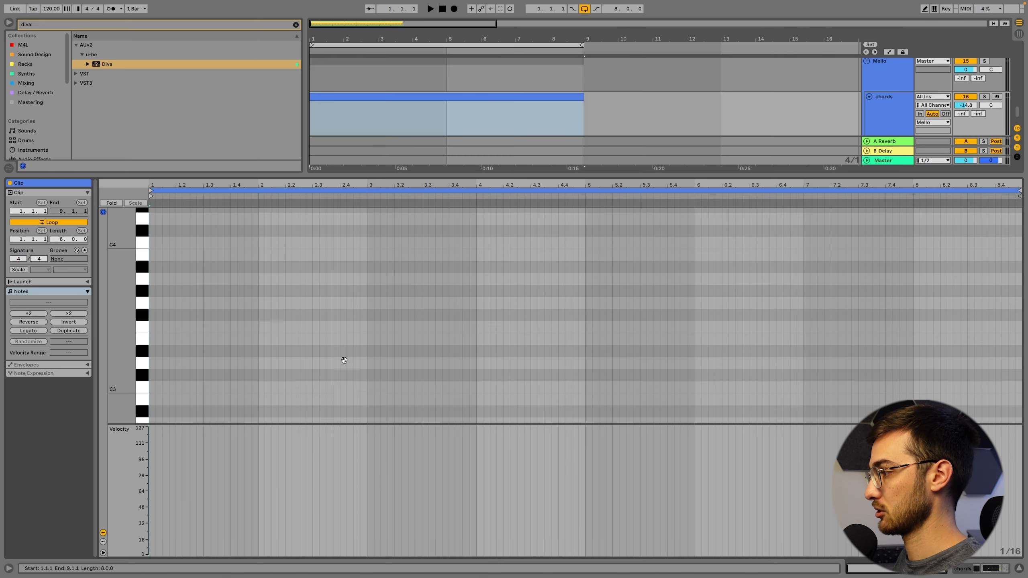
pyautogui.scroll(-1, 292, 374)
pyautogui.click(18, 270)
pyautogui.click(44, 270)
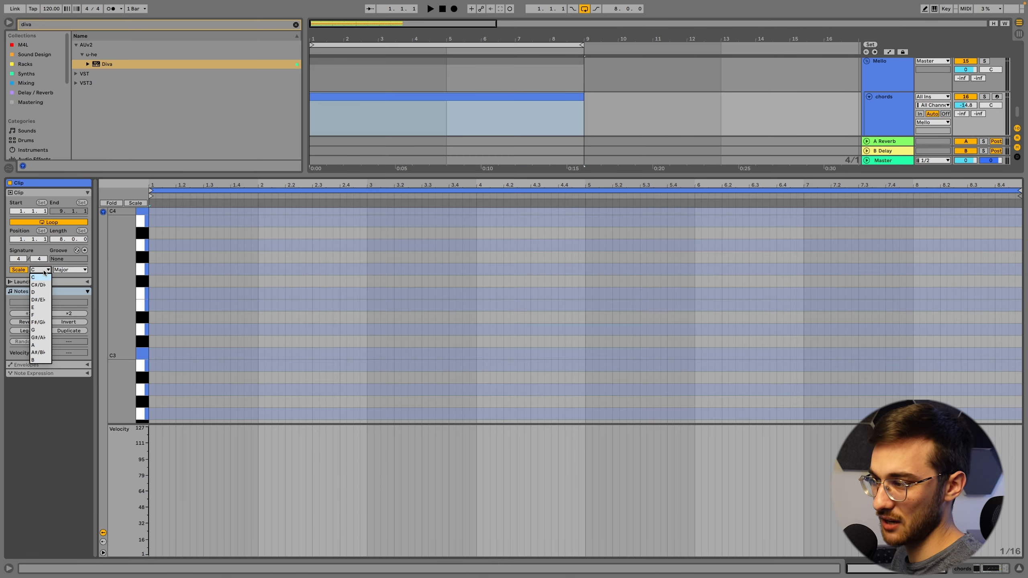
pyautogui.click(36, 345)
pyautogui.click(67, 270)
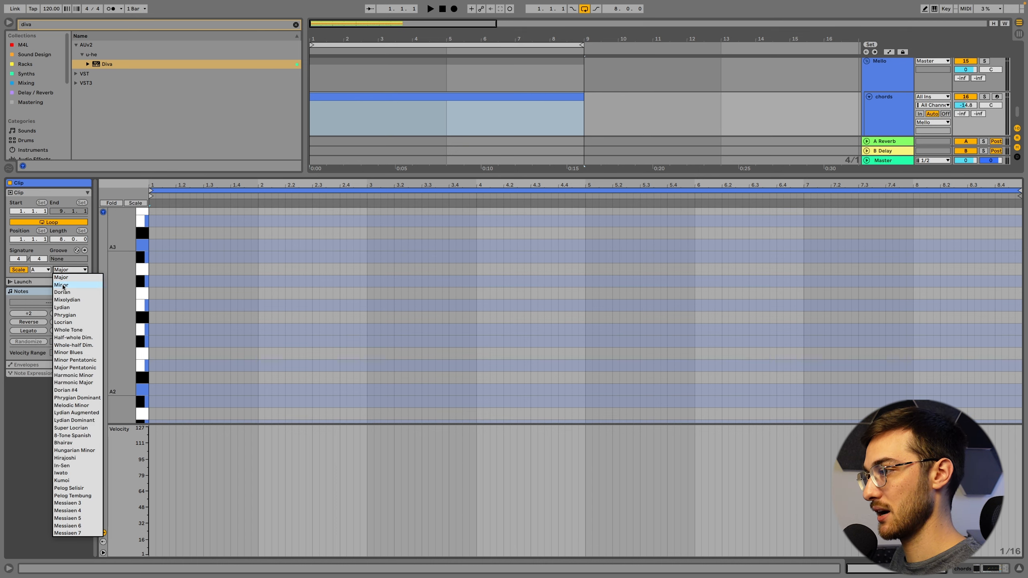
pyautogui.click(62, 285)
# - Build a one-bar chord at bar 1 of the chords clip from the notes A2, C3 and E3
pyautogui.rightClick(206, 327)
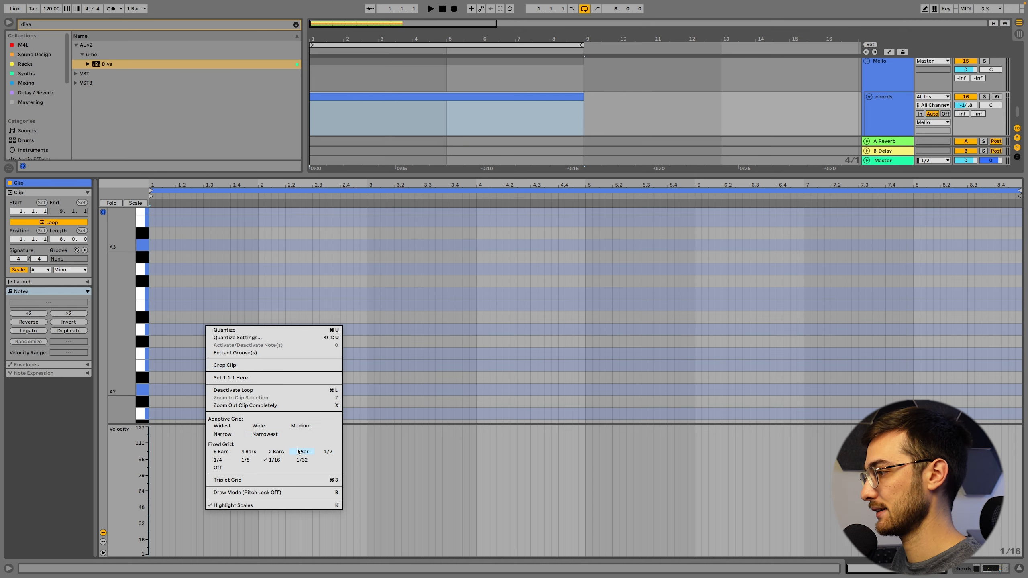
pyautogui.click(172, 397)
pyautogui.scroll(-1, 172, 393)
pyautogui.doubleClick(153, 386)
pyautogui.moveTo(153, 385); pyautogui.dragTo(257, 386)
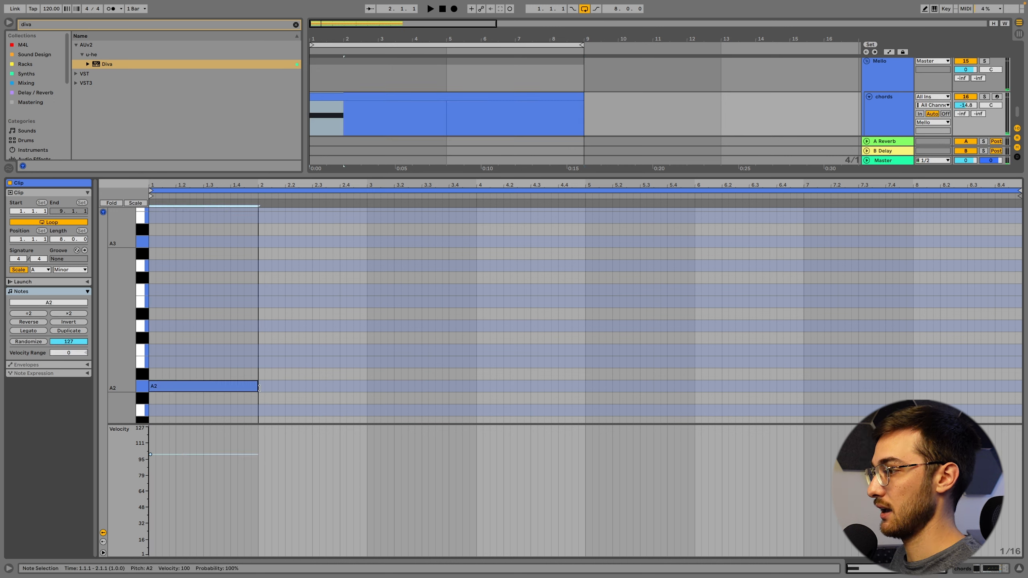
pyautogui.moveTo(194, 387); pyautogui.dragTo(197, 354)
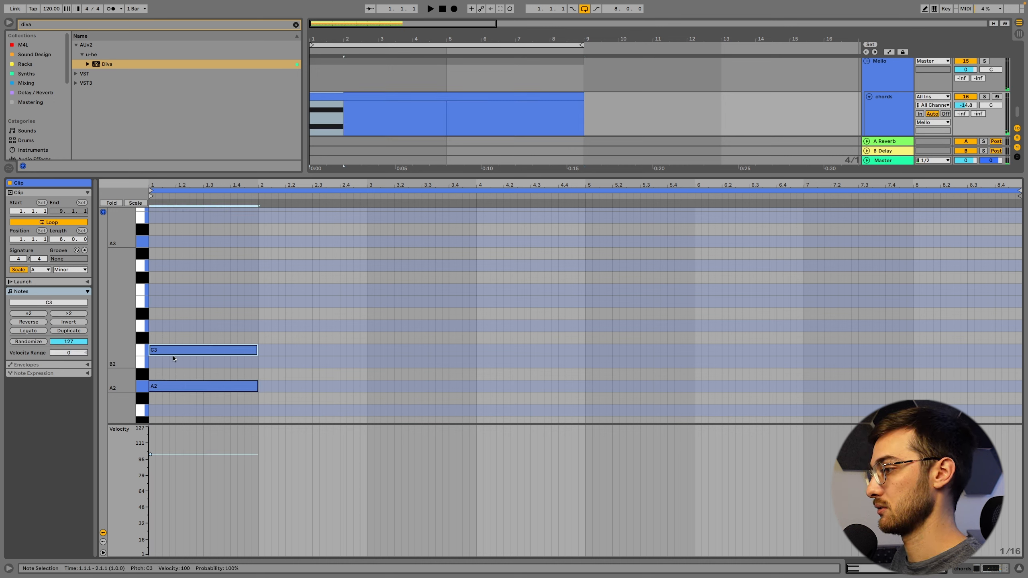
pyautogui.moveTo(165, 353); pyautogui.dragTo(167, 304)
pyautogui.scroll(-1, 175, 379)
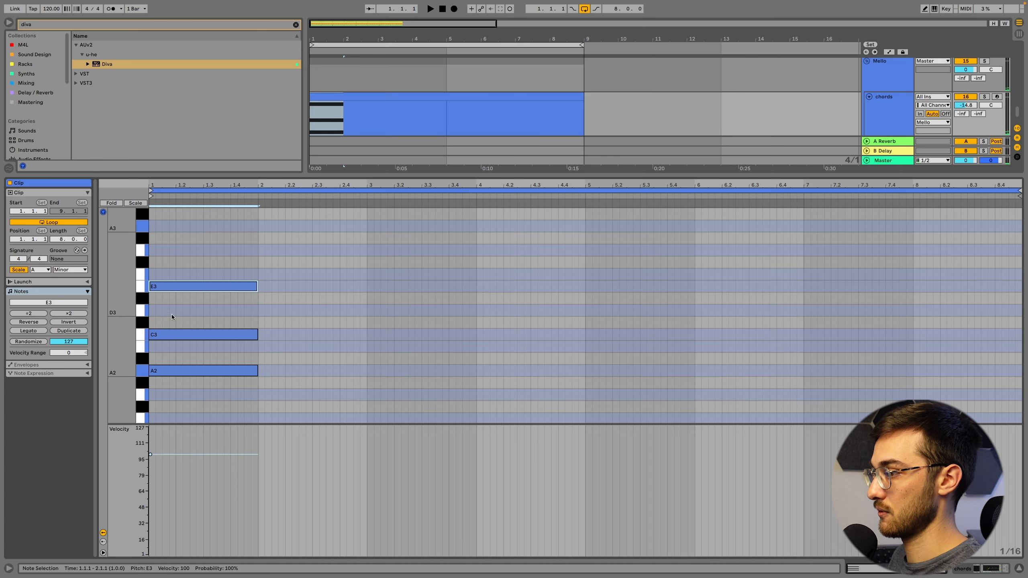
pyautogui.scroll(-4, 210, 342)
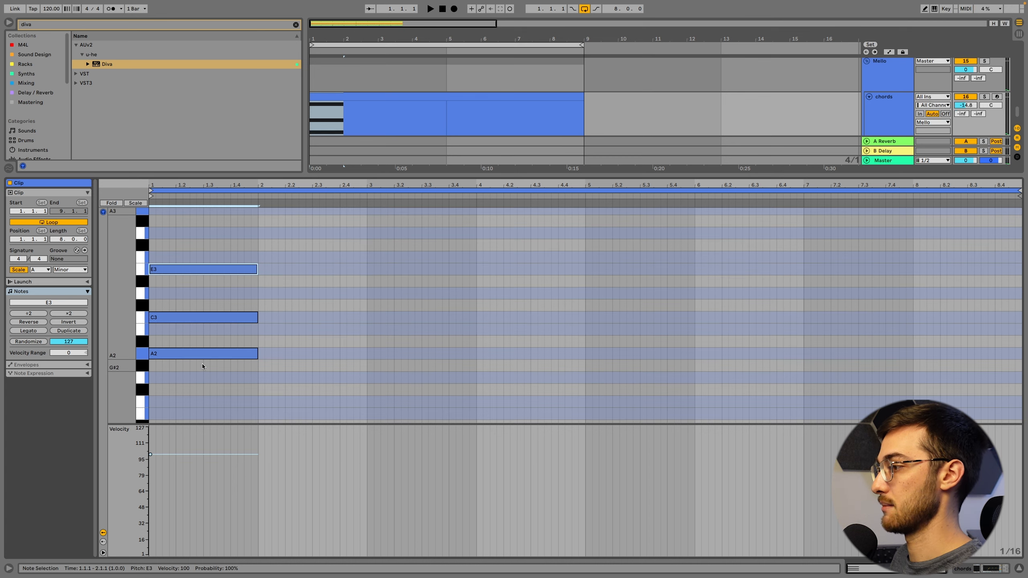
# - Play back the A2, C3 and E3 chord and extend all three notes across the full eight bars with Legato
pyautogui.press('space')
pyautogui.scroll(3, 251, 355)
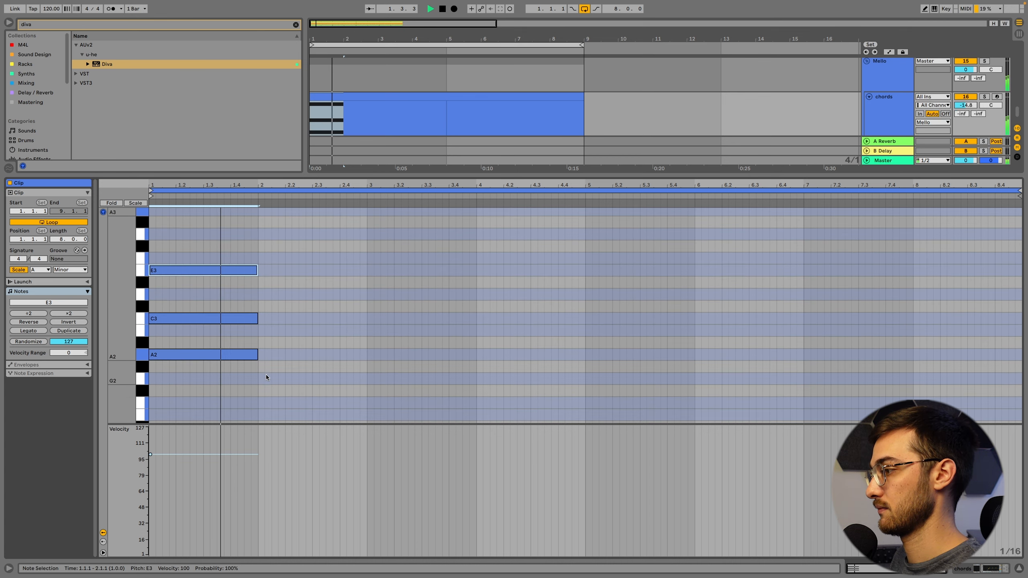
pyautogui.click(266, 389)
pyautogui.moveTo(266, 391); pyautogui.dragTo(584, 269)
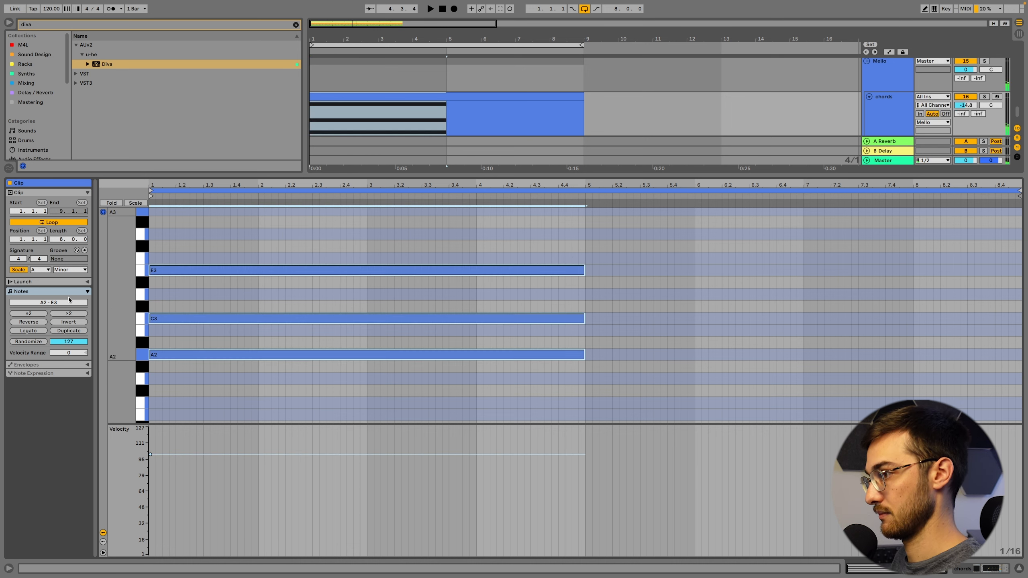
pyautogui.click(35, 330)
pyautogui.scroll(2, 267, 257)
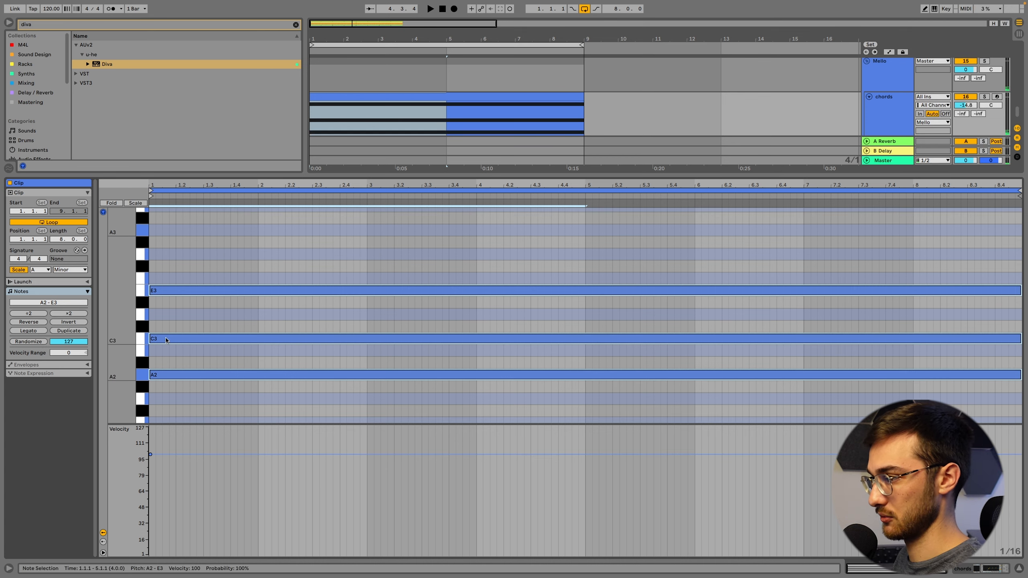
# - Add a one-bar G3 note at bar 2 and a one-bar A3 note at bar 3 above the chord, and play the clip
pyautogui.click(267, 259)
pyautogui.scroll(3, 262, 299)
pyautogui.doubleClick(261, 300)
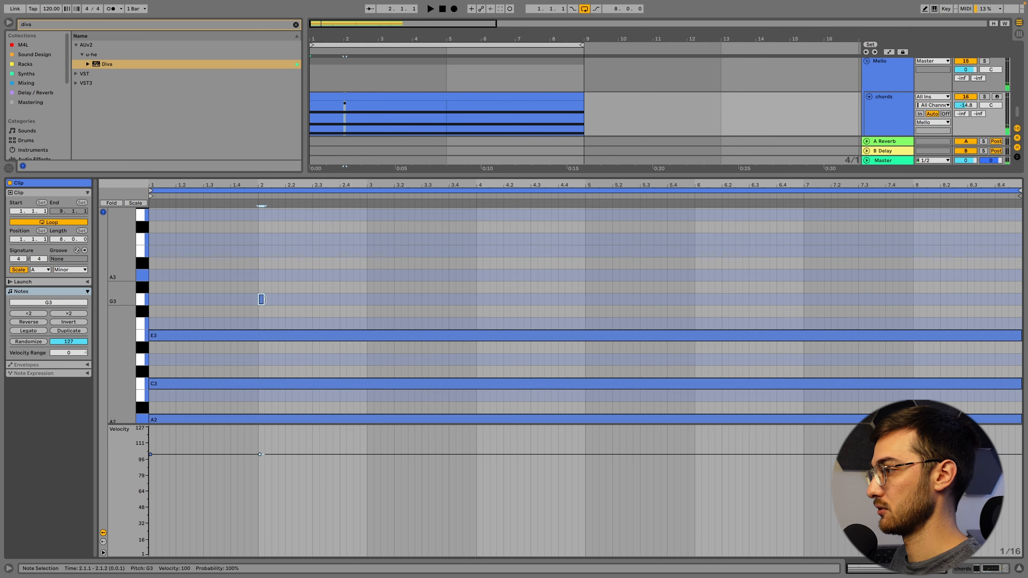
pyautogui.moveTo(264, 299); pyautogui.dragTo(449, 280)
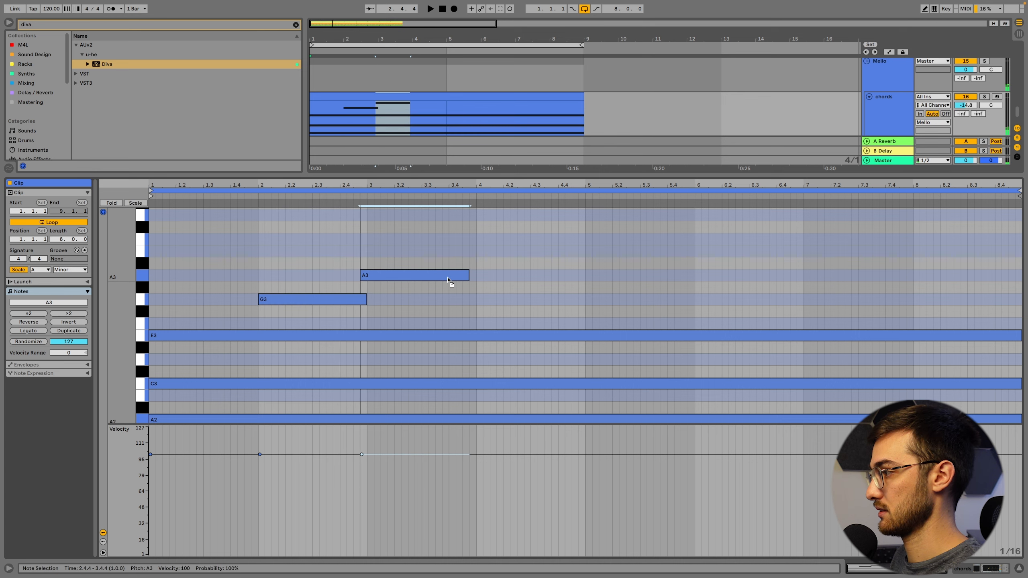
pyautogui.press('space')
pyautogui.scroll(-1, 449, 278)
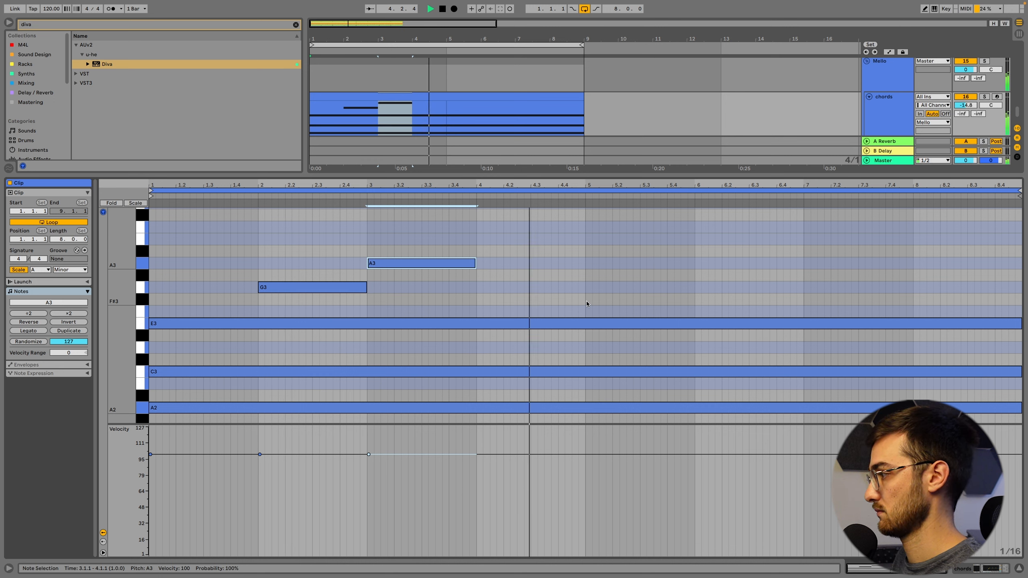
# - Duplicate the G3 and A3 melody notes from bars 1–4 into bars 5–8 of the clip
pyautogui.moveTo(586, 289); pyautogui.dragTo(152, 227)
pyautogui.hotkey('ctrl', 'd')
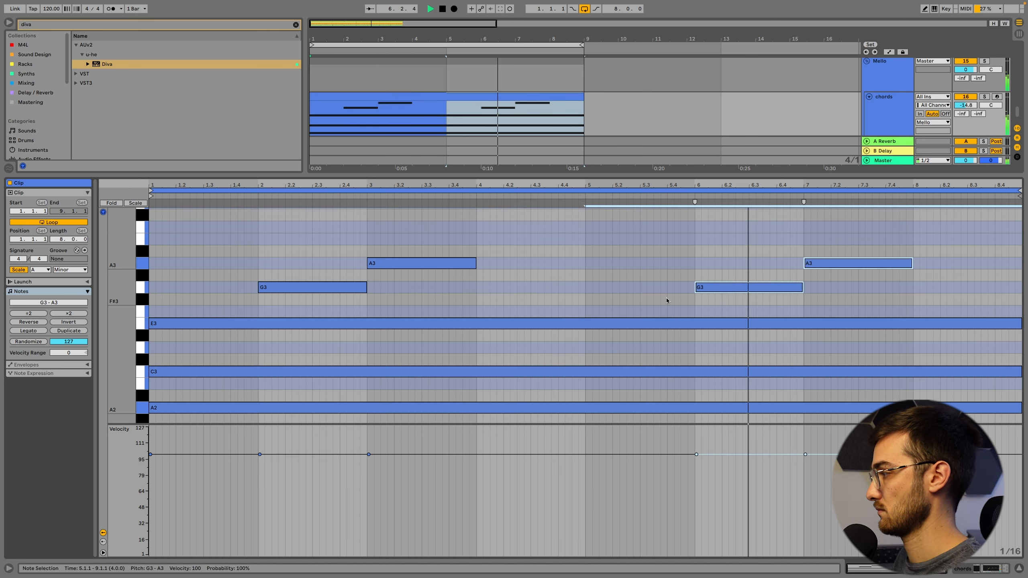
# - Set Diva's VCF1 frequency to 61.75, close the plug-in window and set the chords track volume to -15.8 dB
pyautogui.hotkey('shift', 'Tab')
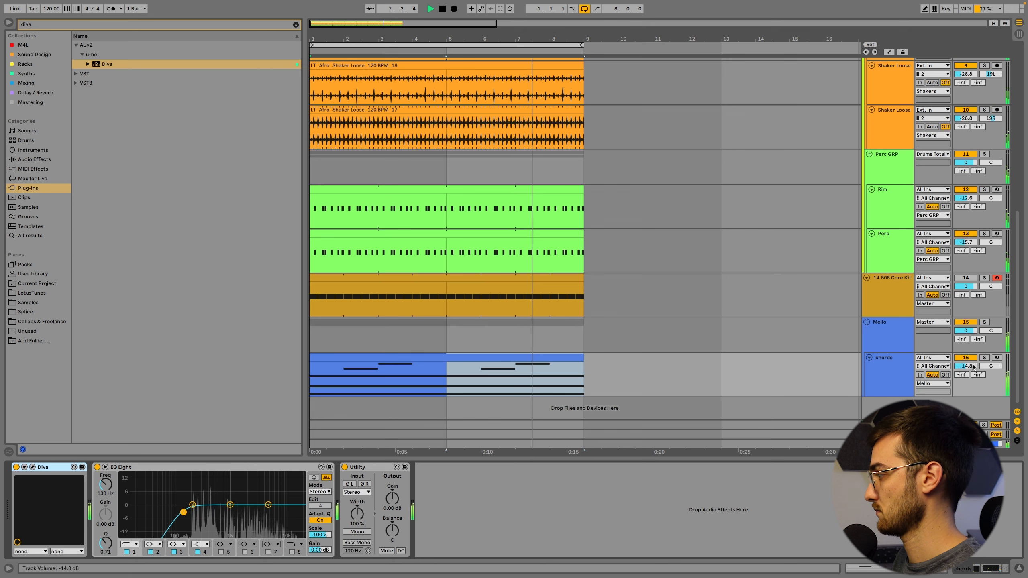
pyautogui.moveTo(972, 365); pyautogui.dragTo(972, 369)
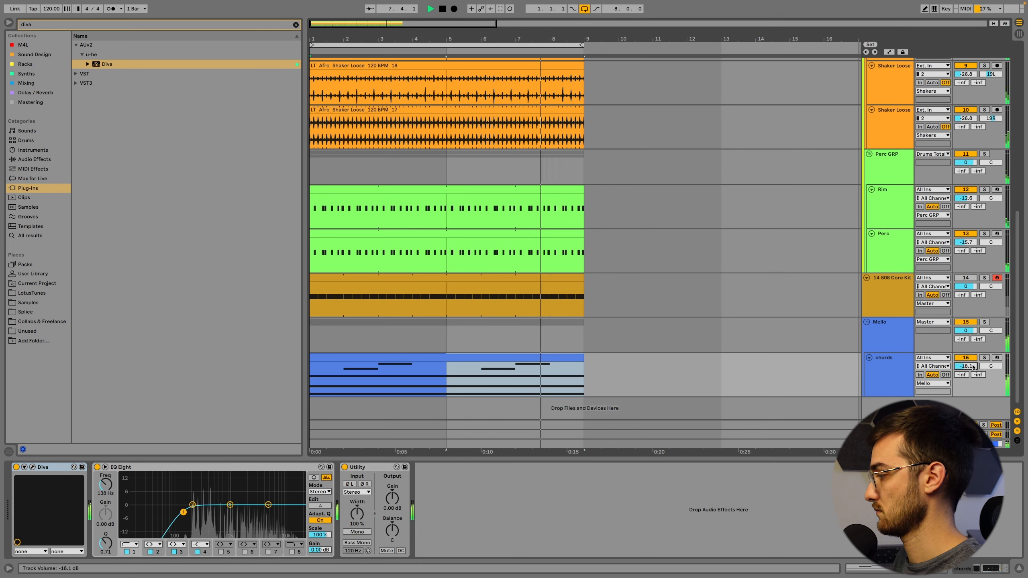
pyautogui.click(33, 467)
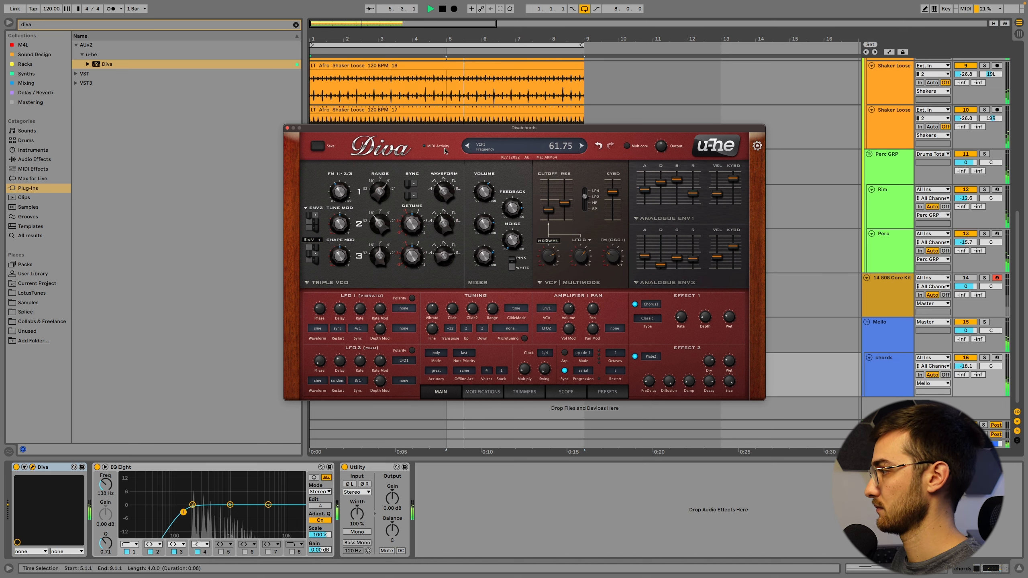
pyautogui.click(288, 129)
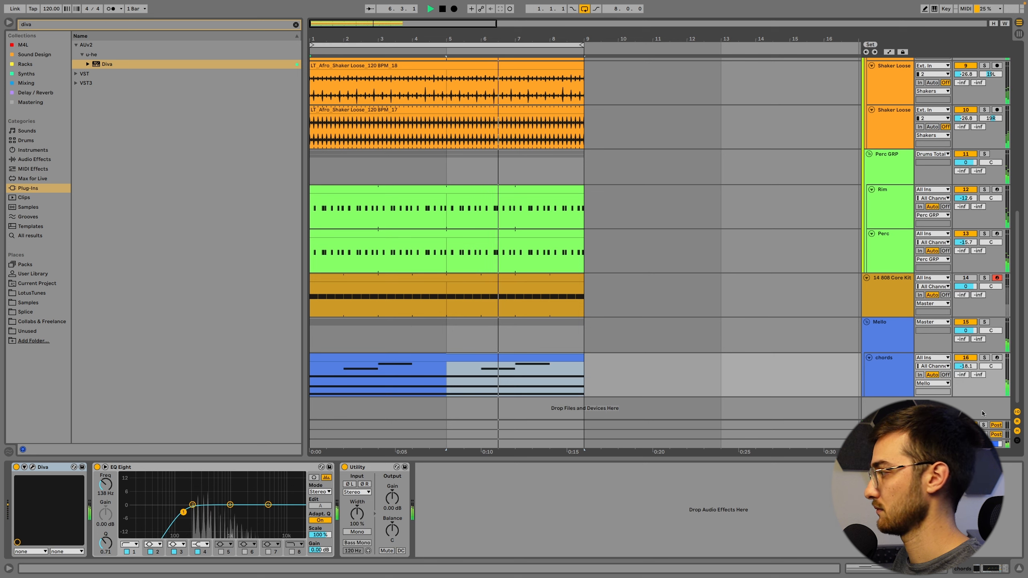
pyautogui.click(892, 377)
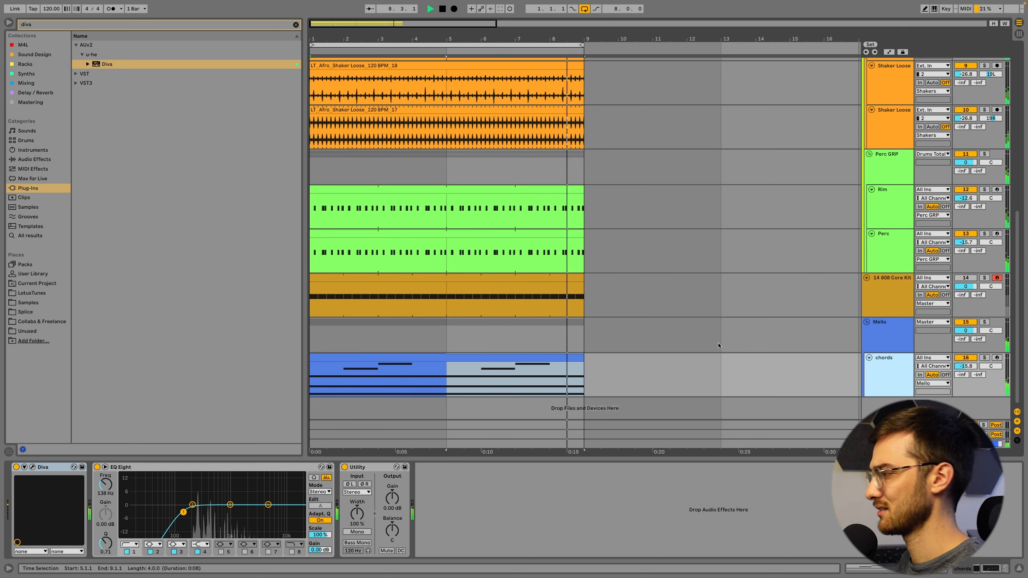
# - Check the notes of the chords clip in the note editor while the loop plays
pyautogui.click(362, 360)
pyautogui.doubleClick(362, 359)
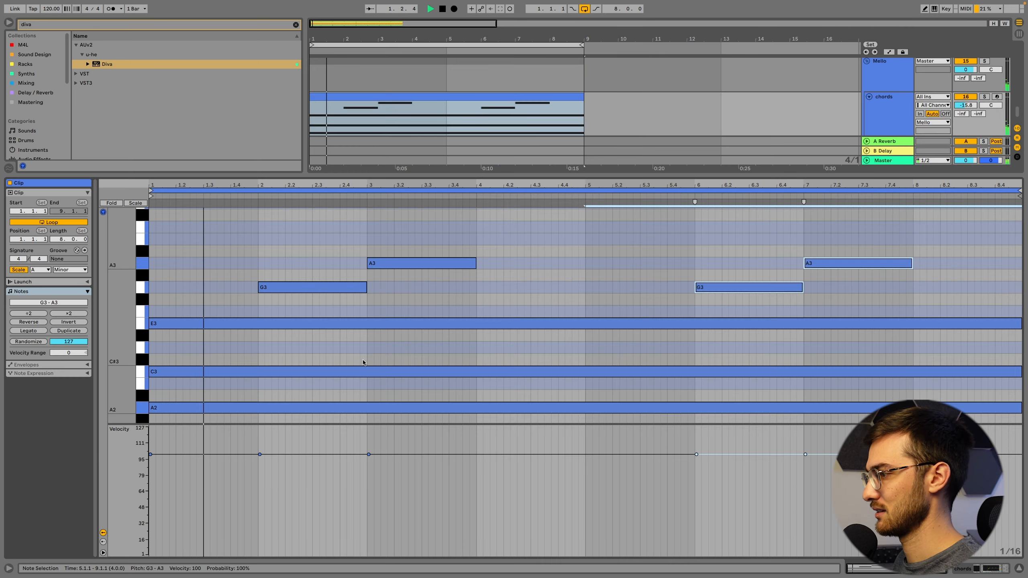
pyautogui.scroll(-2, 299, 308)
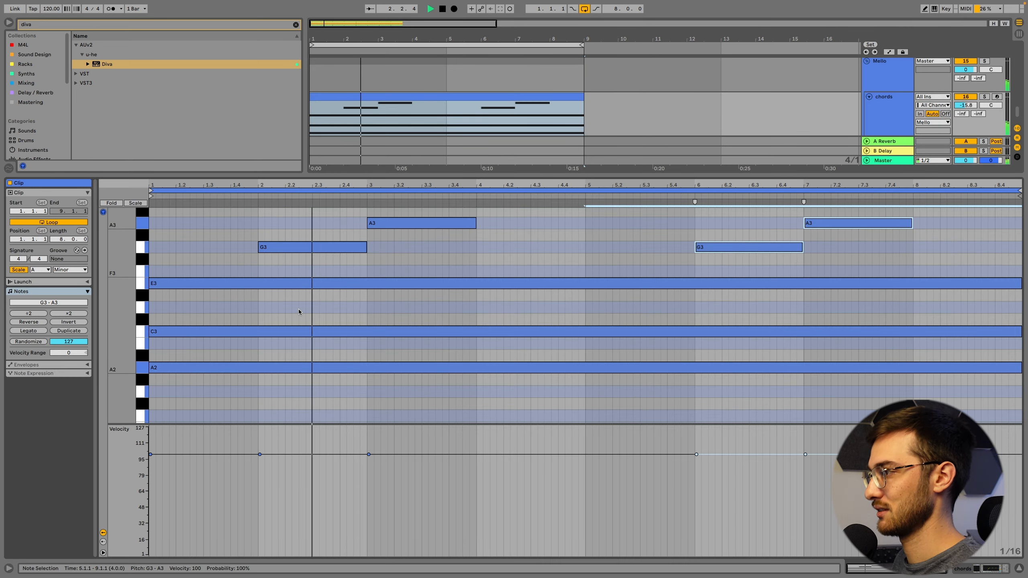
pyautogui.hotkey('shift', 'Tab')
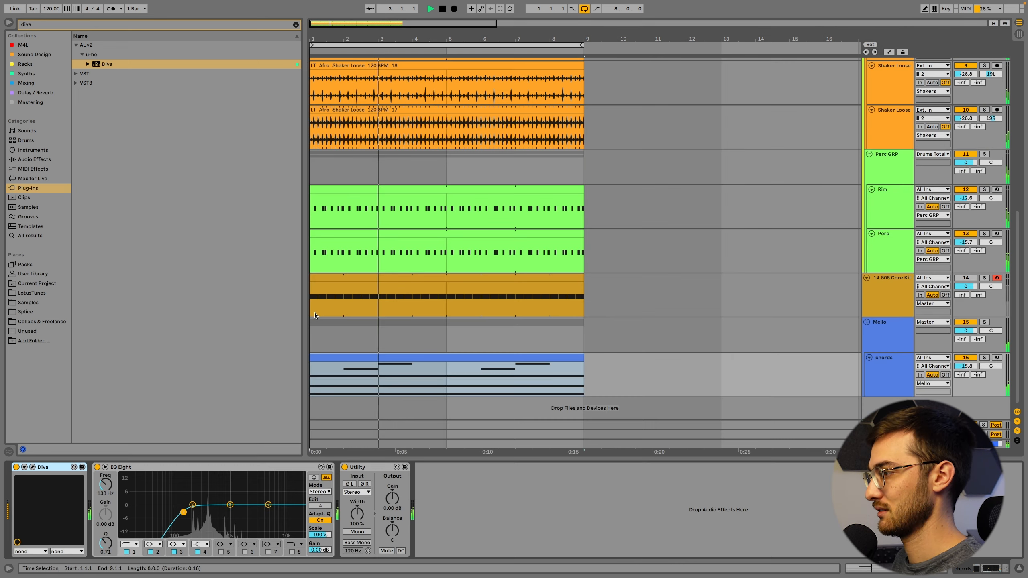
pyautogui.click(362, 358)
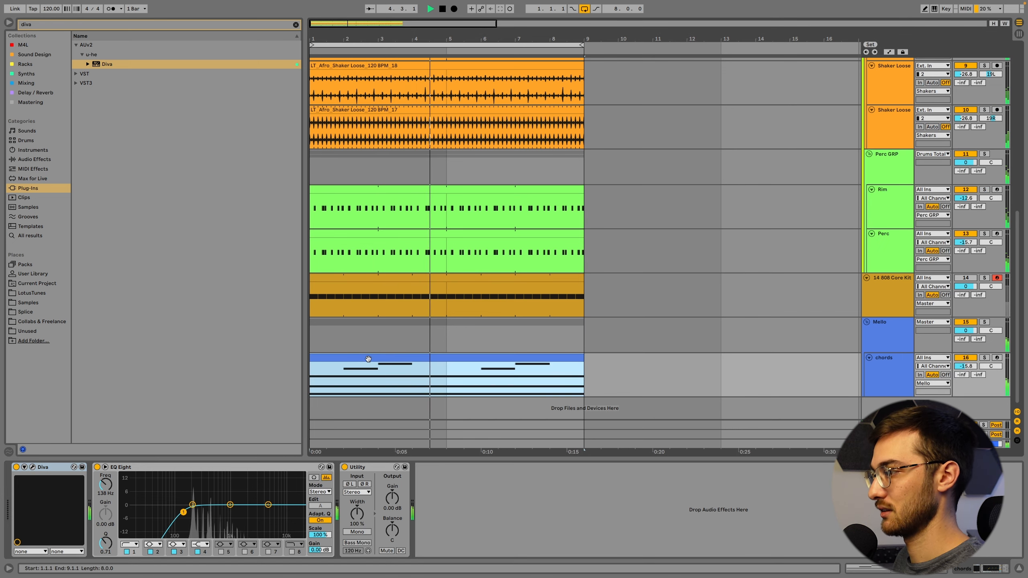
pyautogui.doubleClick(366, 358)
pyautogui.scroll(1, 468, 246)
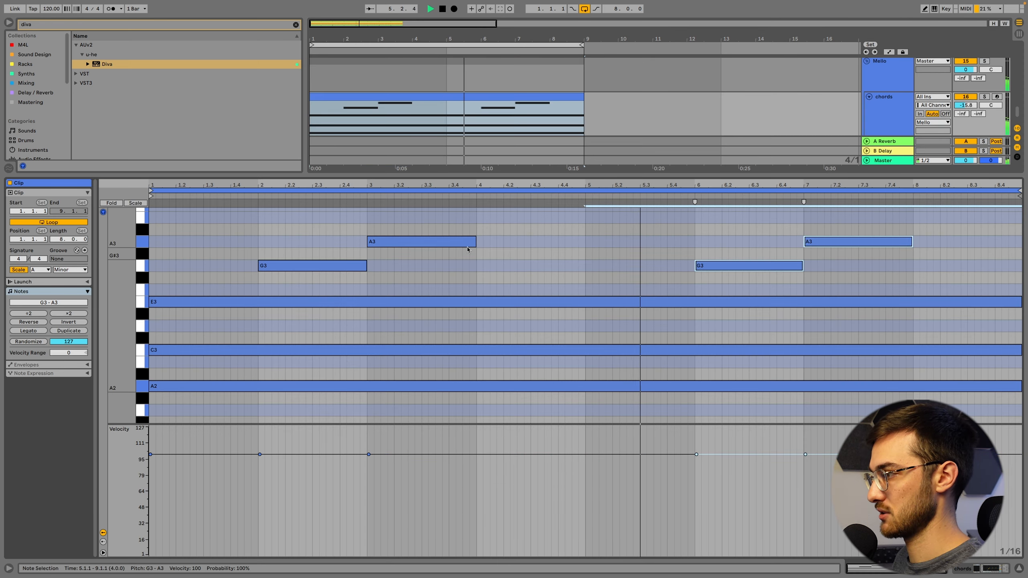
pyautogui.hotkey('shift', 'Tab')
pyautogui.scroll(1, 459, 315)
pyautogui.click(445, 357)
pyautogui.scroll(-1, 445, 351)
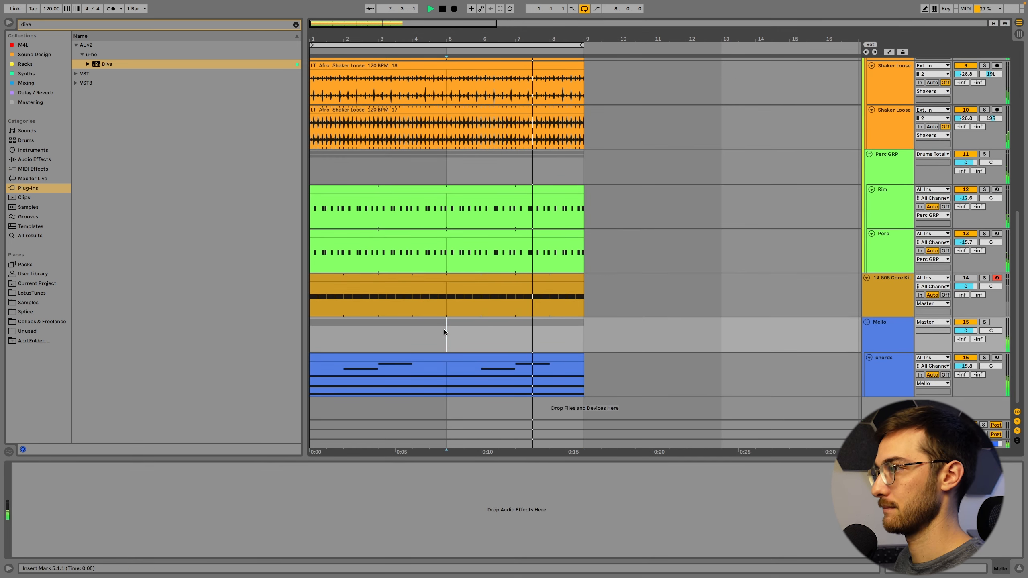
# - Search the instruments for pad and look through Wavetable's Ambient & Evolving and Pad presets
pyautogui.click(295, 25)
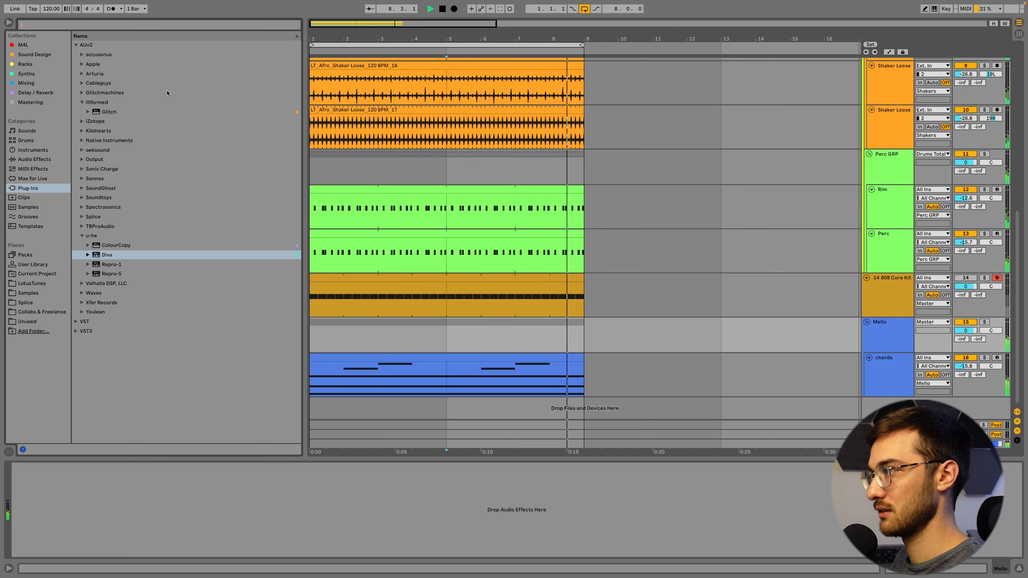
pyautogui.click(390, 344)
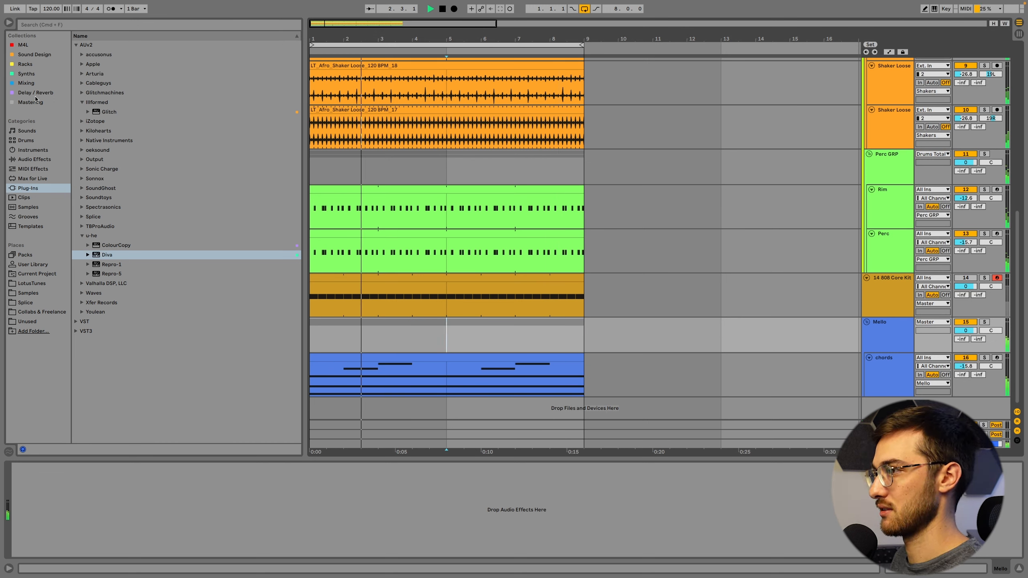
pyautogui.click(33, 150)
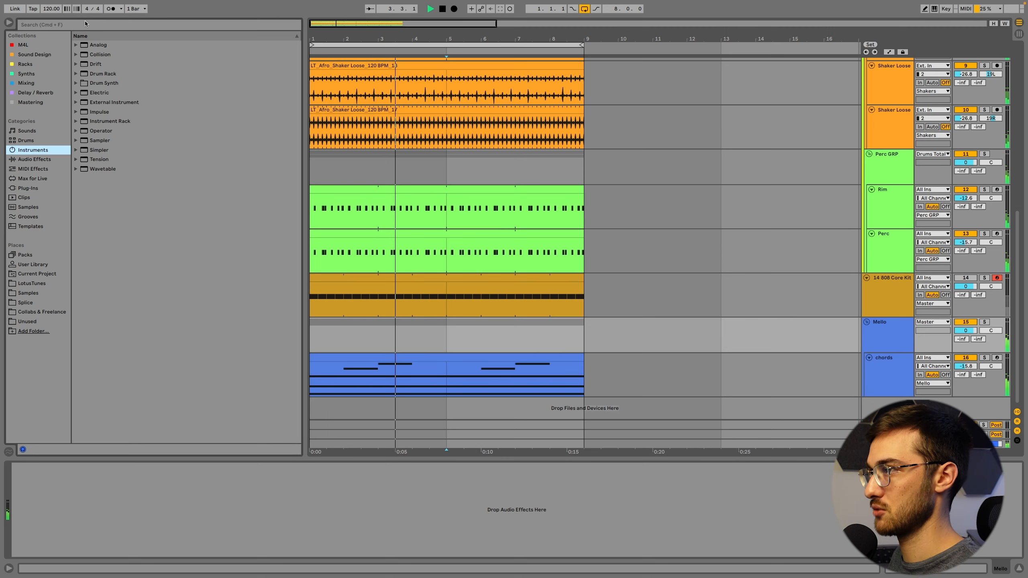
pyautogui.click(78, 26)
pyautogui.write('pads')
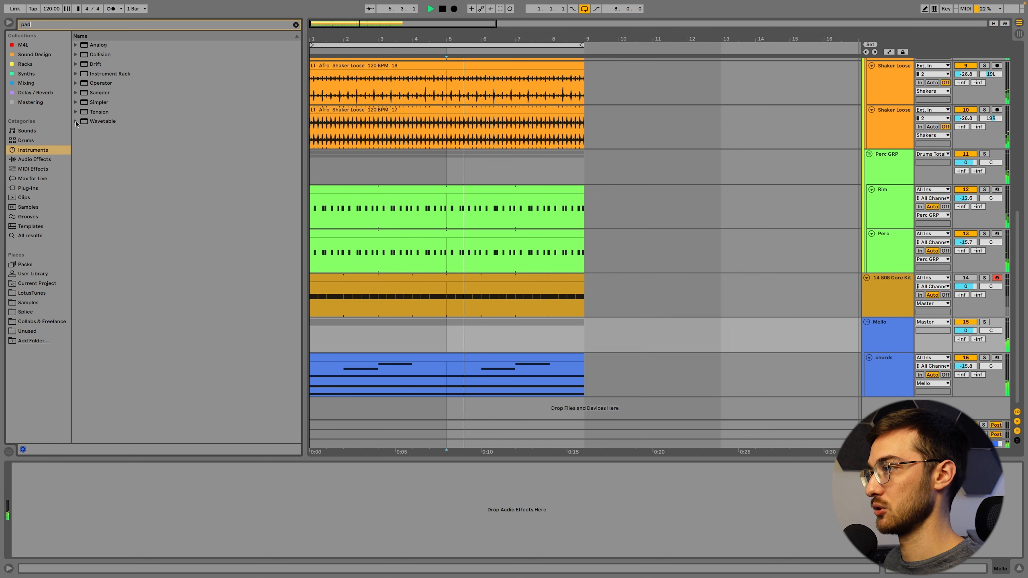
pyautogui.click(76, 122)
pyautogui.click(83, 132)
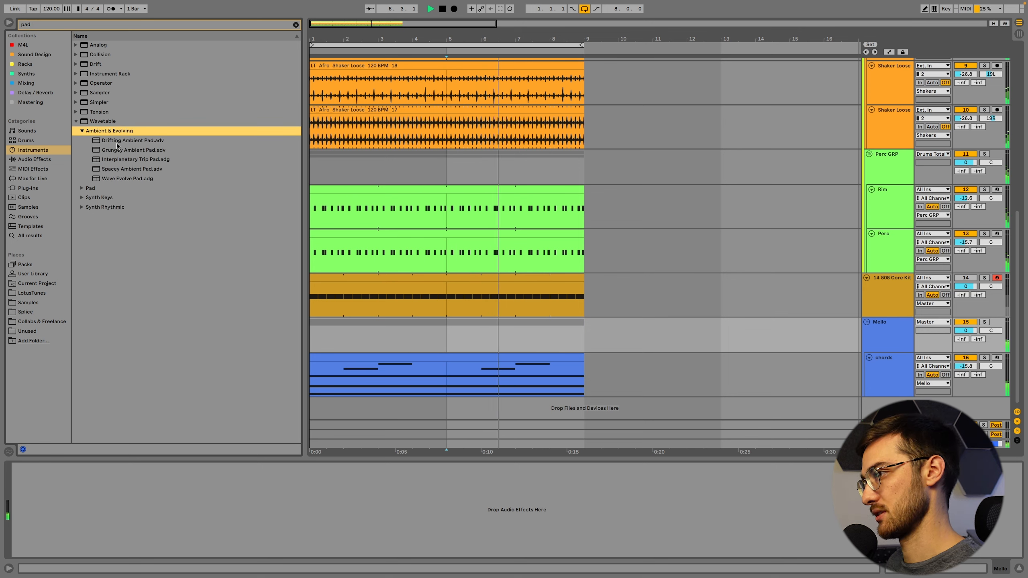
pyautogui.click(82, 131)
pyautogui.click(83, 141)
pyautogui.scroll(-3, 121, 254)
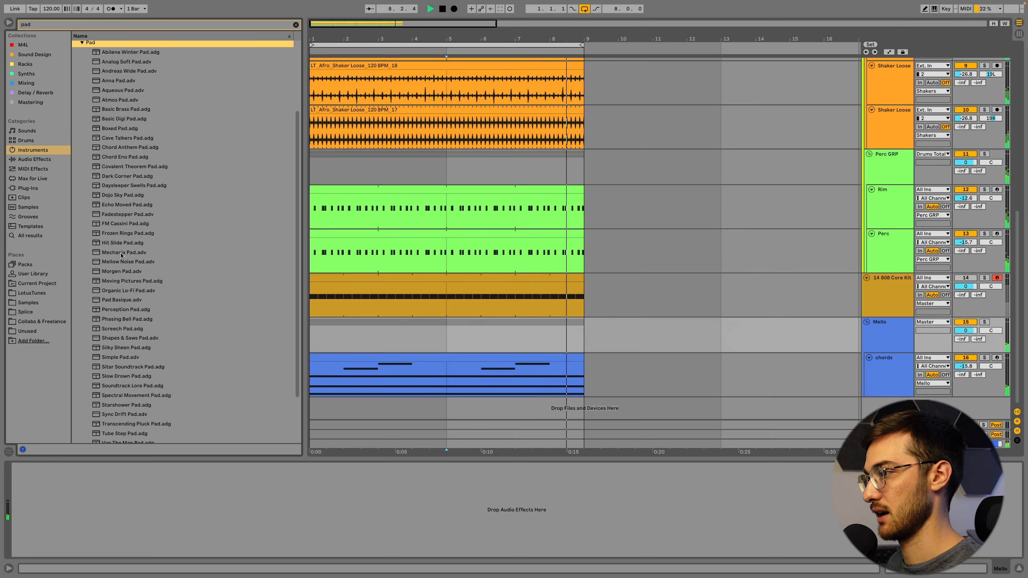
pyautogui.scroll(3, 134, 320)
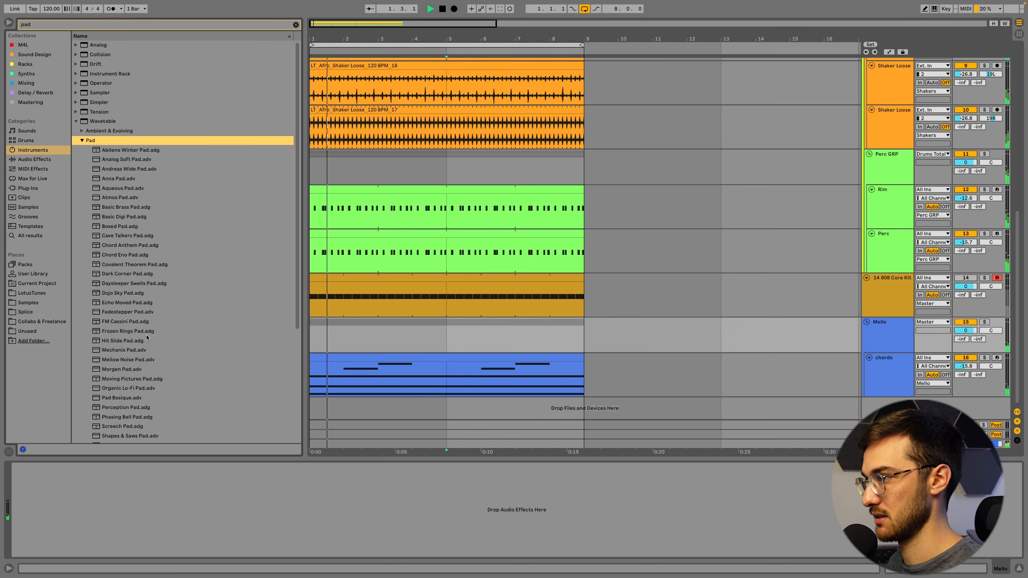
pyautogui.click(76, 122)
# - Search for echo in the Delay / Reverb collection and add the Echo effect after Utility on the chords track
pyautogui.click(370, 360)
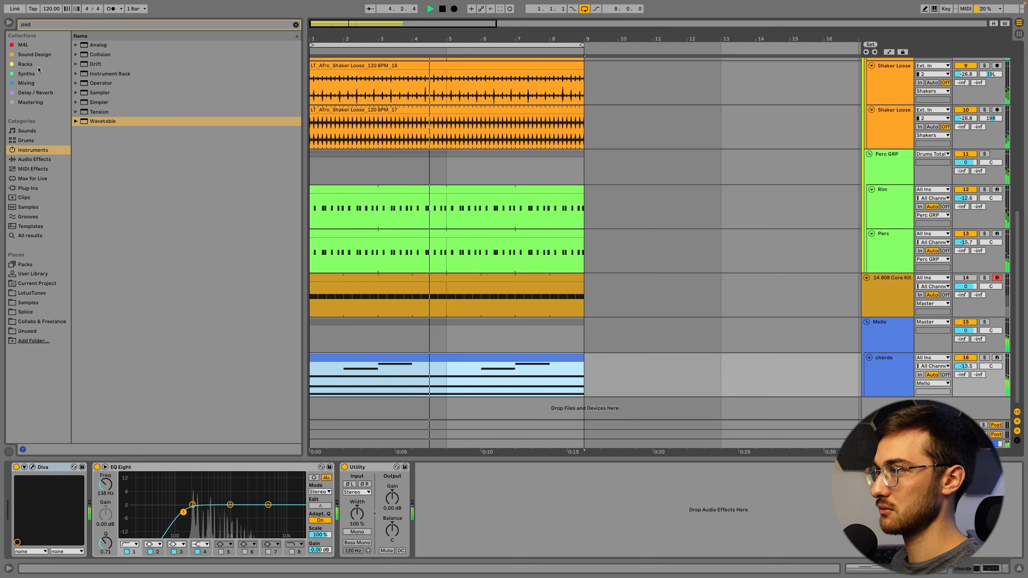
pyautogui.click(39, 26)
pyautogui.write('echo')
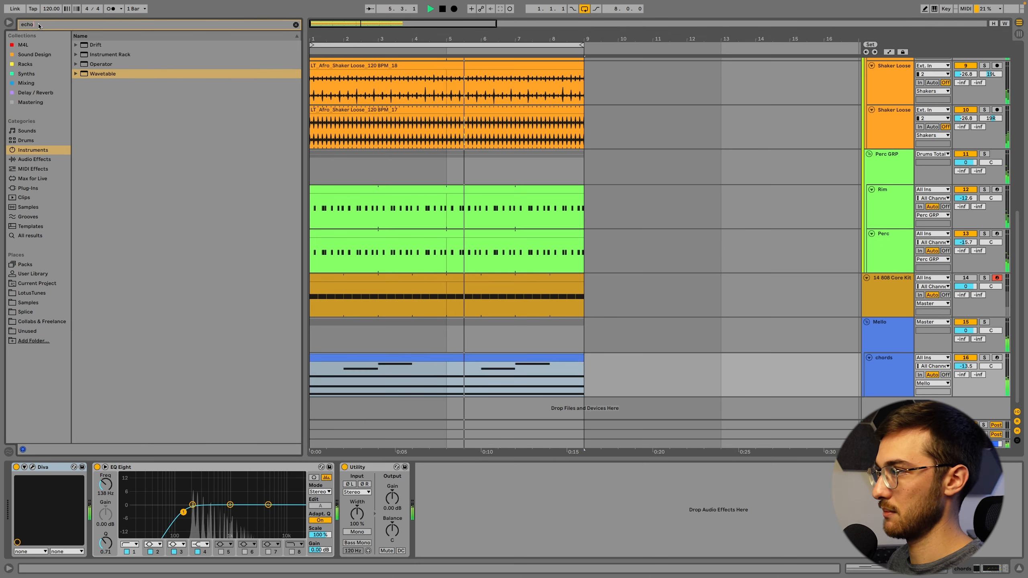
pyautogui.click(62, 80)
pyautogui.click(65, 73)
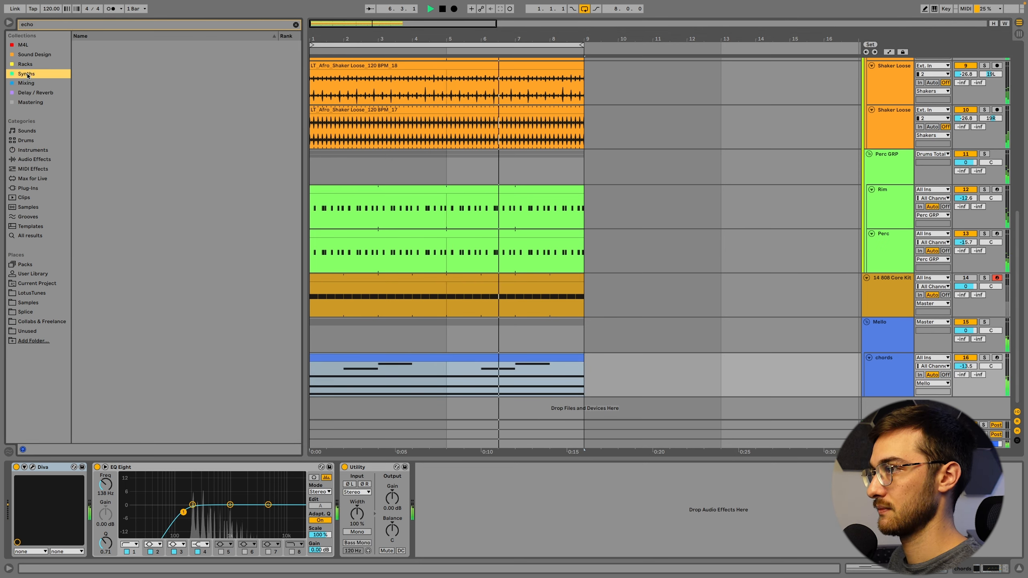
pyautogui.click(67, 54)
pyautogui.click(37, 93)
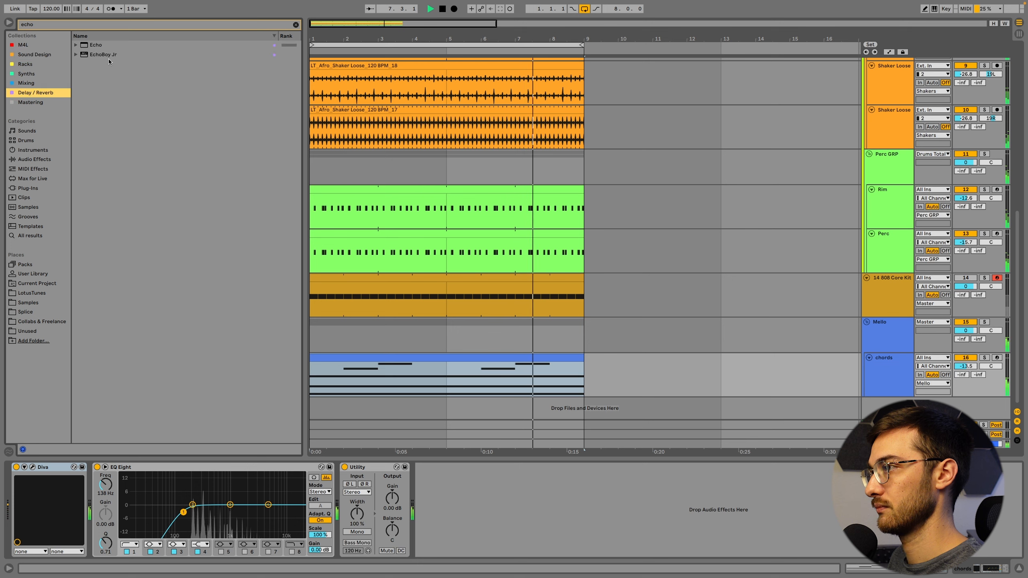
pyautogui.click(92, 45)
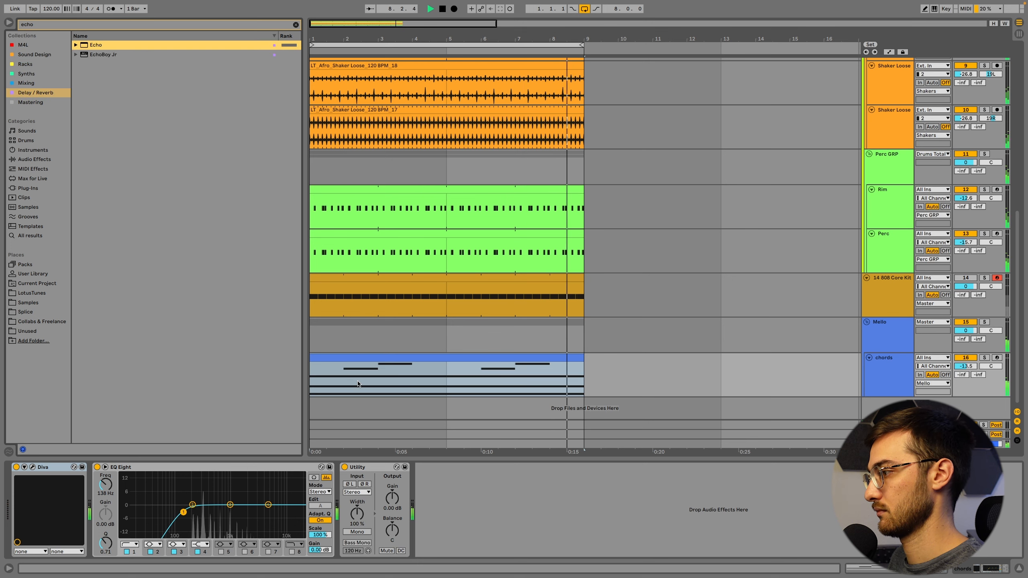
pyautogui.moveTo(92, 45); pyautogui.dragTo(417, 390)
# - Set Echo's feedback to 73%, switch it to Ping Pong, and set its reverb to 52% and dry/wet to 57%
pyautogui.moveTo(461, 543); pyautogui.dragTo(461, 524)
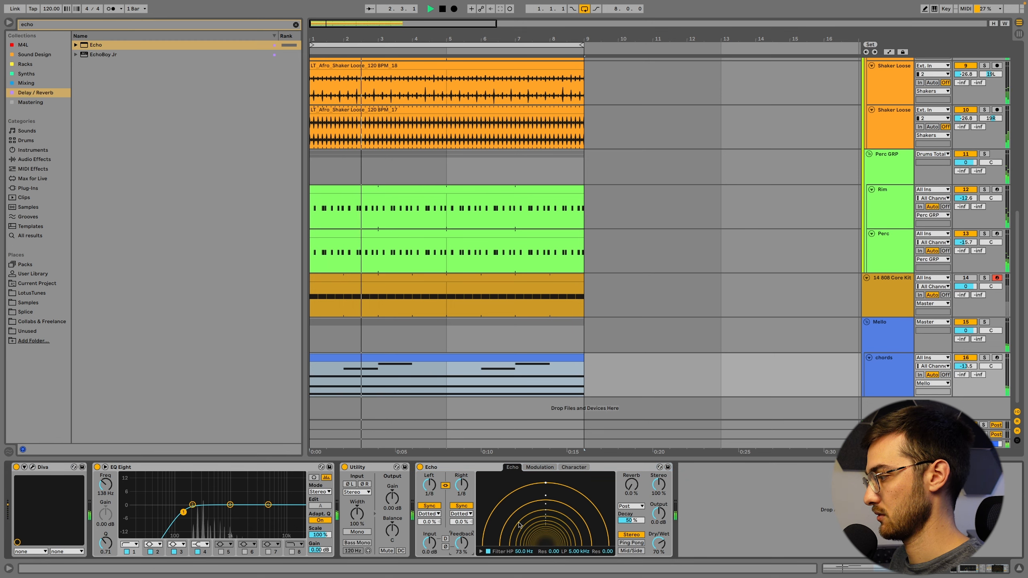
pyautogui.click(631, 543)
pyautogui.moveTo(631, 484); pyautogui.dragTo(631, 466)
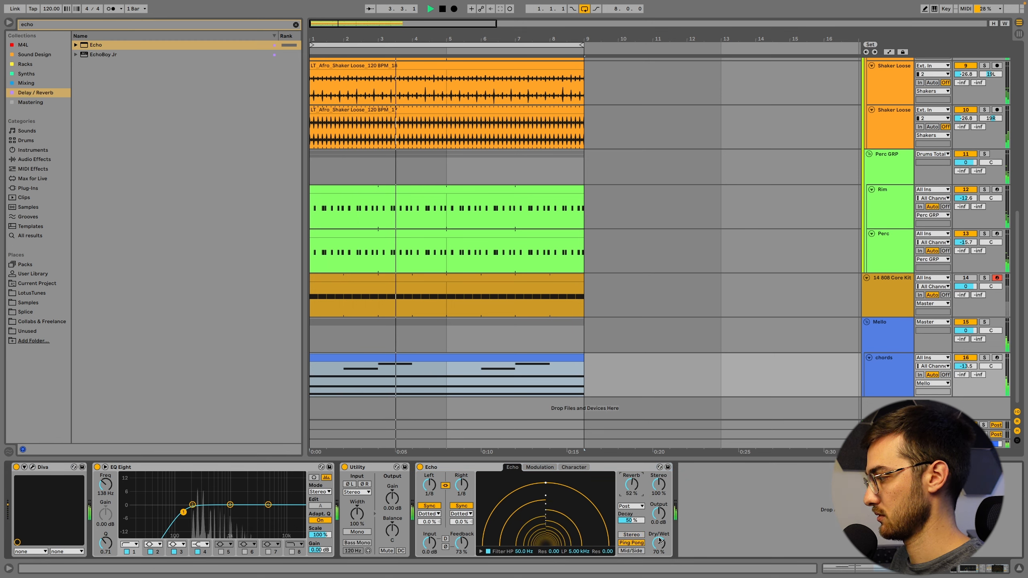
# - Lower the chords track volume to -16.8 dB while the loop plays
pyautogui.moveTo(966, 368); pyautogui.dragTo(966, 372)
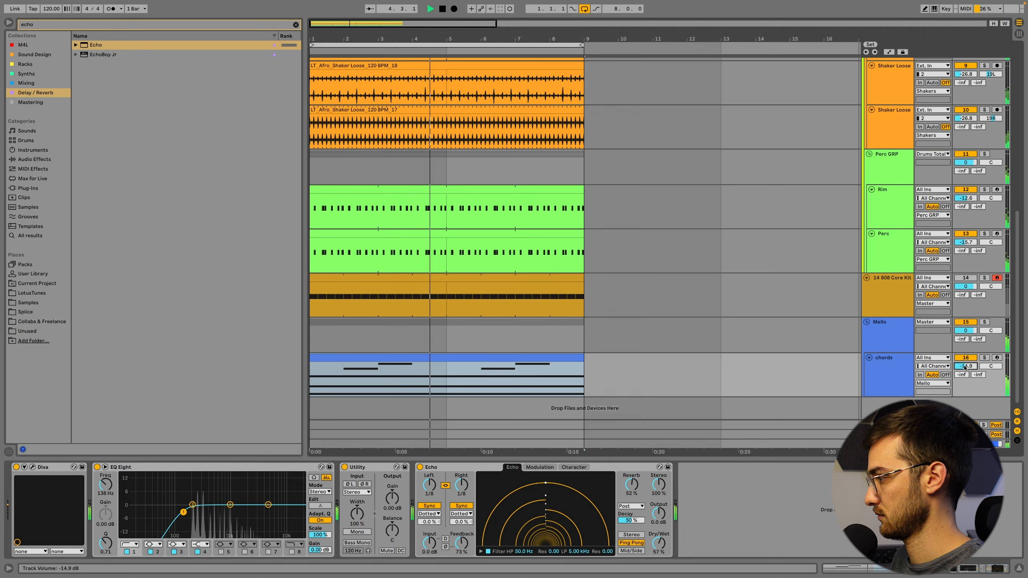
pyautogui.click(421, 357)
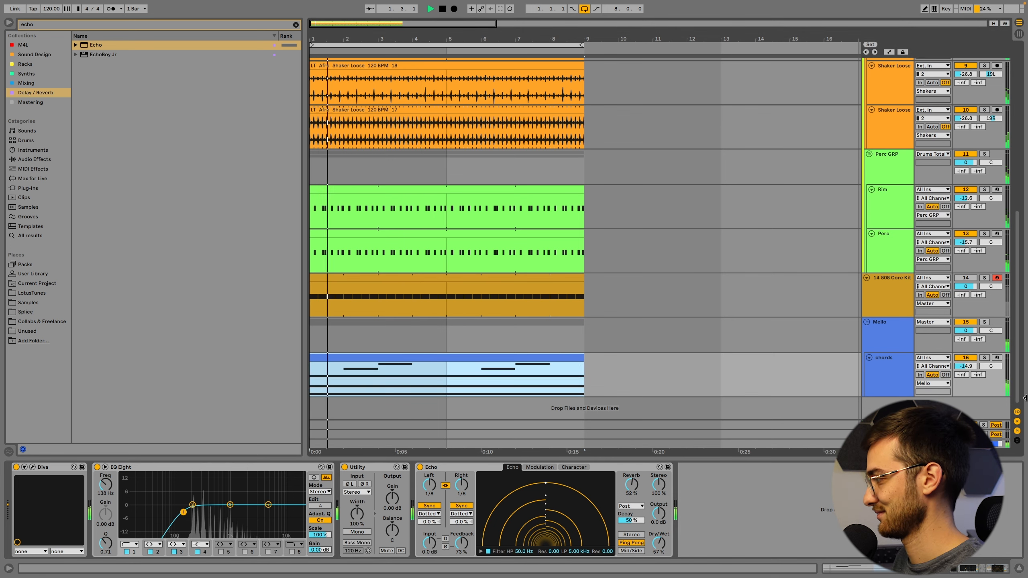
pyautogui.moveTo(967, 366); pyautogui.dragTo(967, 367)
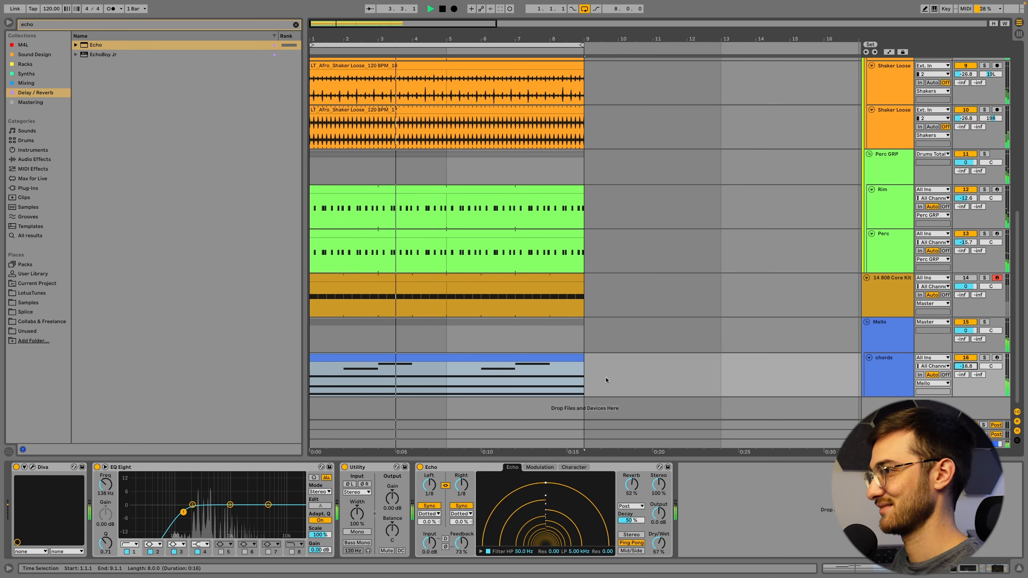
# - Clear the browser search and look over all tracks of the arrangement while the loop plays
pyautogui.click(296, 25)
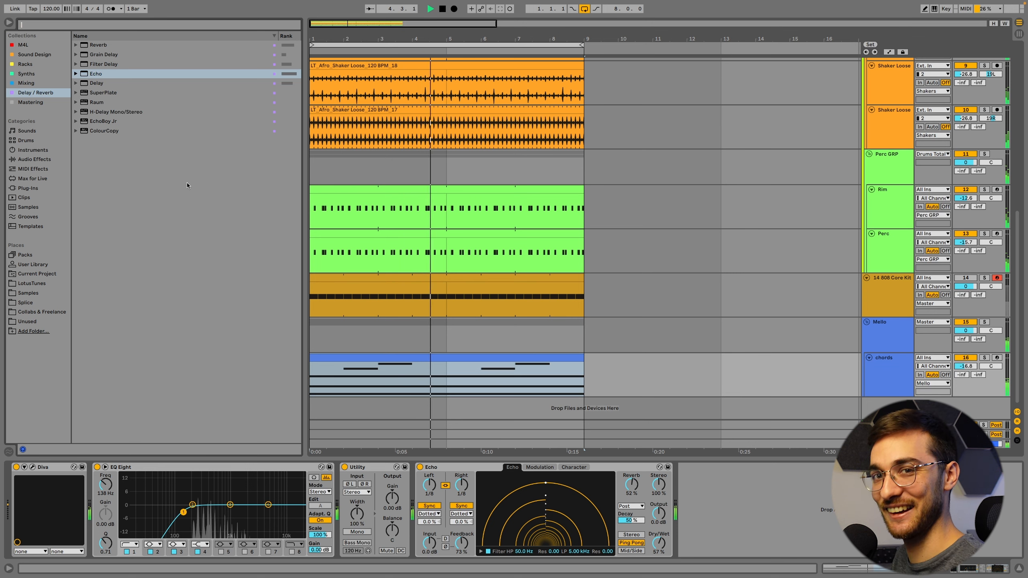
pyautogui.click(465, 322)
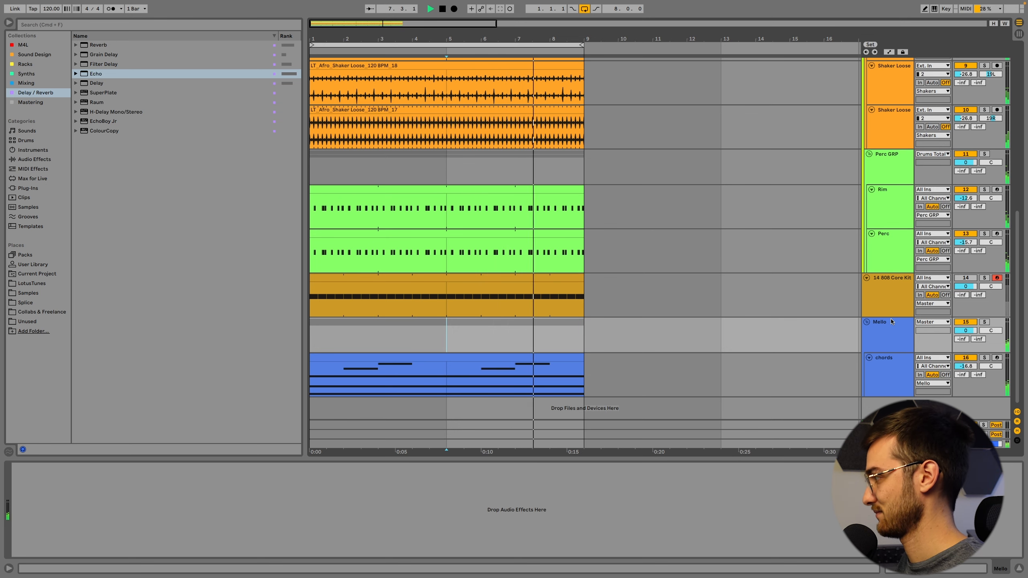
pyautogui.scroll(3, 891, 322)
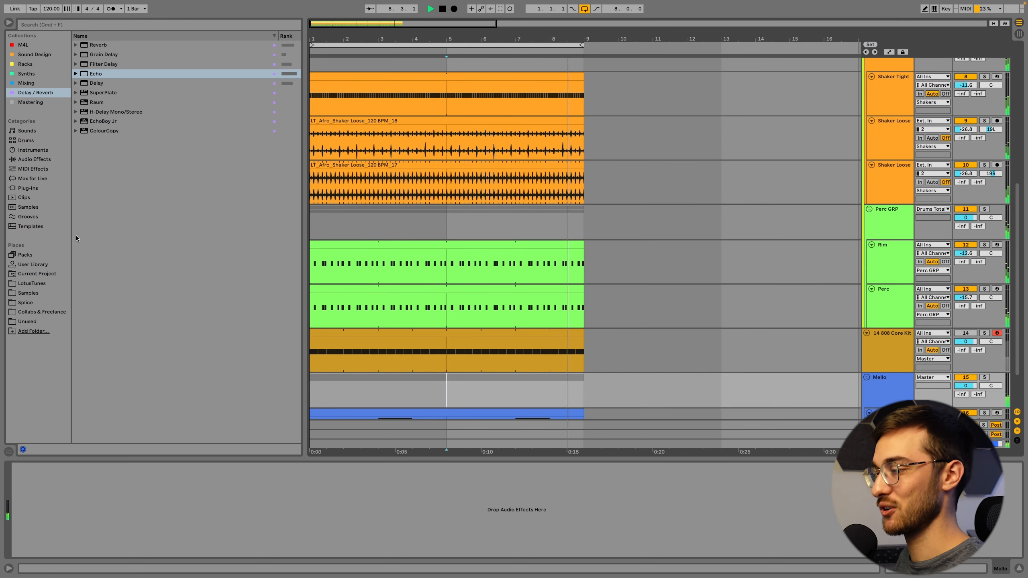
pyautogui.scroll(2, 454, 258)
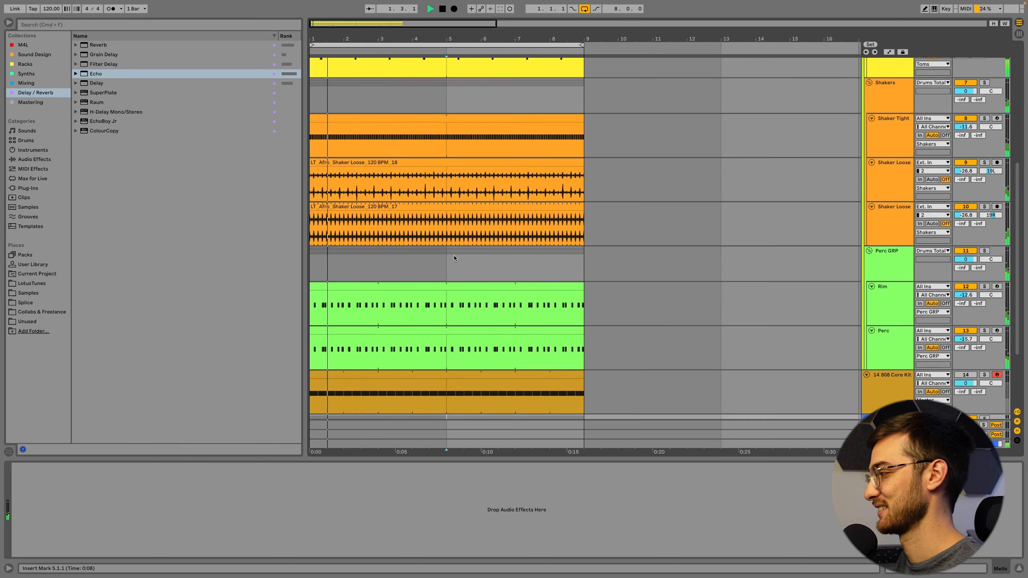
pyautogui.scroll(8, 506, 257)
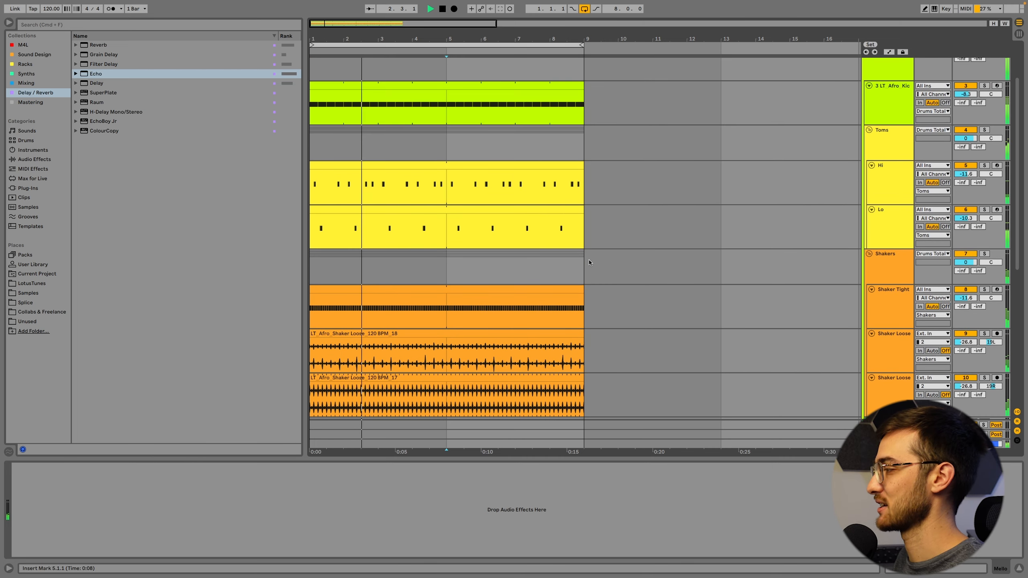
pyautogui.scroll(3, 589, 261)
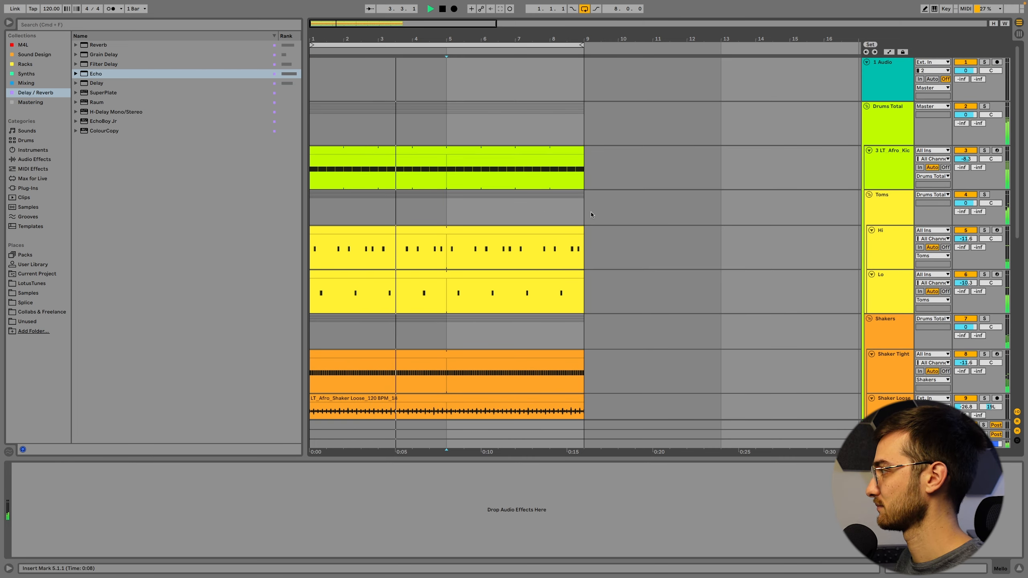
pyautogui.scroll(-8, 590, 212)
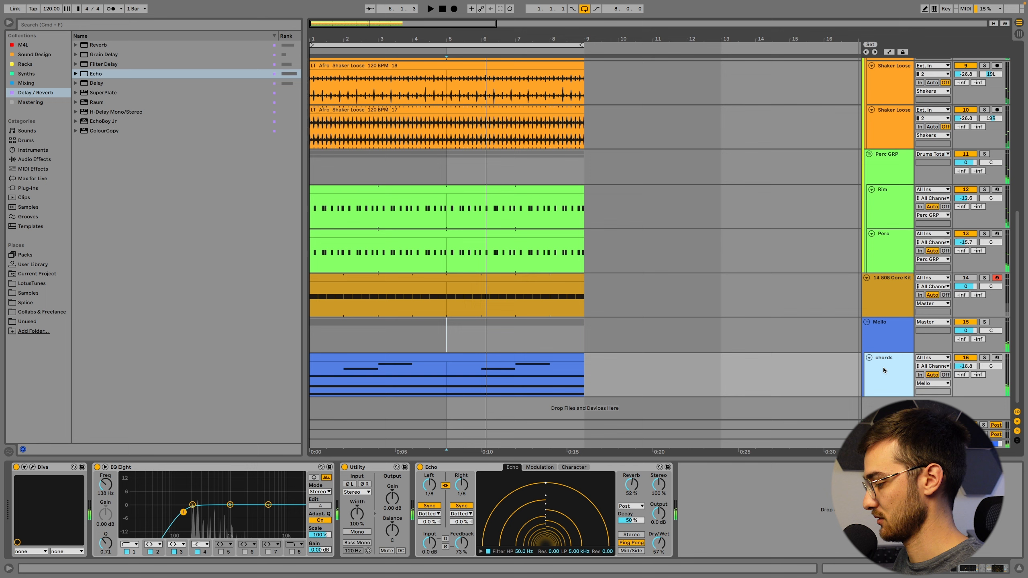
# - Insert a new MIDI track below chords in the Mello group and load the Diva plug-in on it
pyautogui.press('shift+super+t')
pyautogui.scroll(-2, 883, 372)
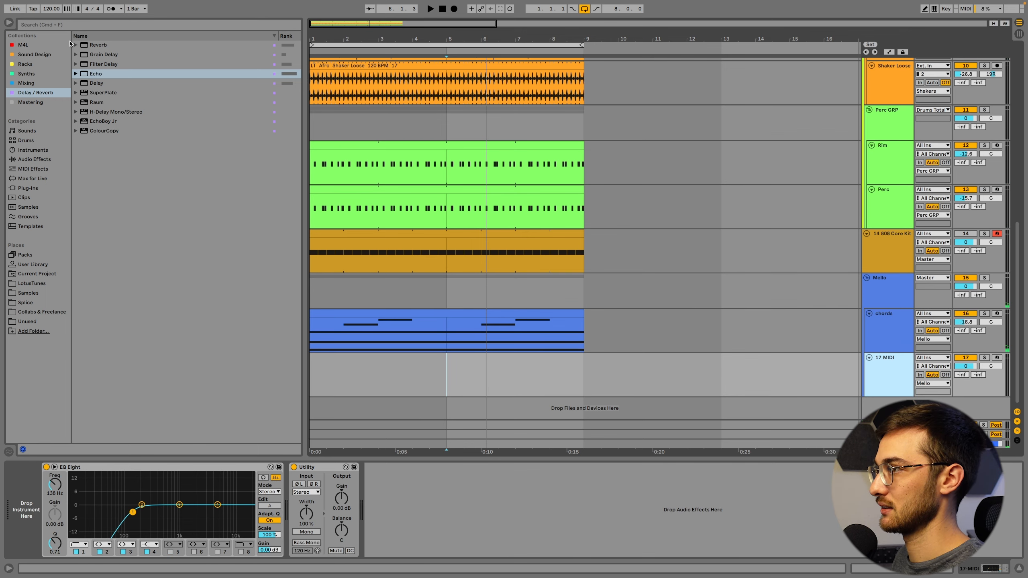
pyautogui.click(430, 385)
pyautogui.click(28, 188)
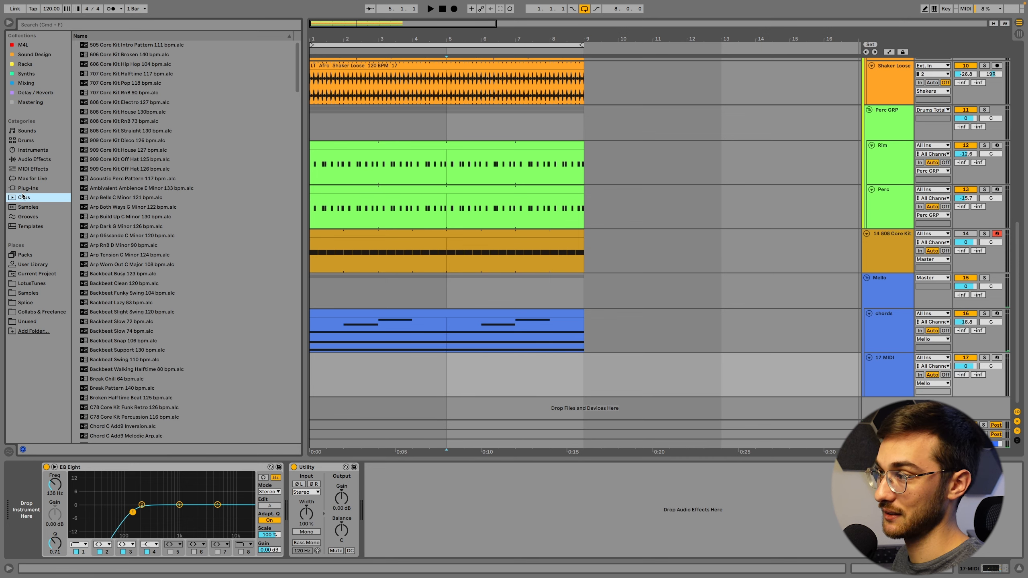
pyautogui.moveTo(109, 263); pyautogui.dragTo(352, 385)
# - Load the PL 05 - Classic Afro Rave Pluck preset from LotusTunes Presets, Afro, New, set the track volume to -10.3 dB and close Diva
pyautogui.click(610, 396)
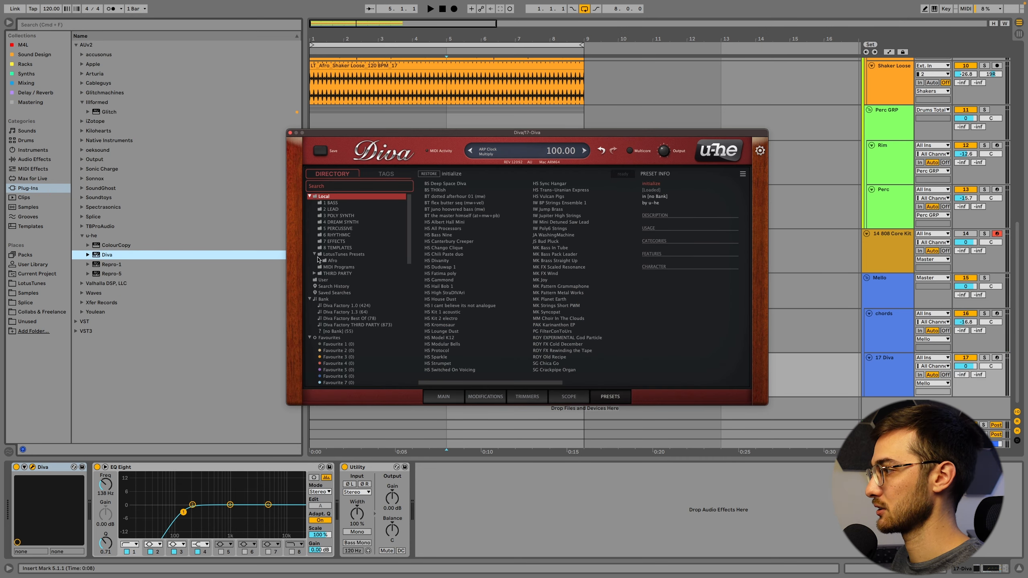
pyautogui.click(332, 260)
pyautogui.click(338, 267)
pyautogui.click(484, 363)
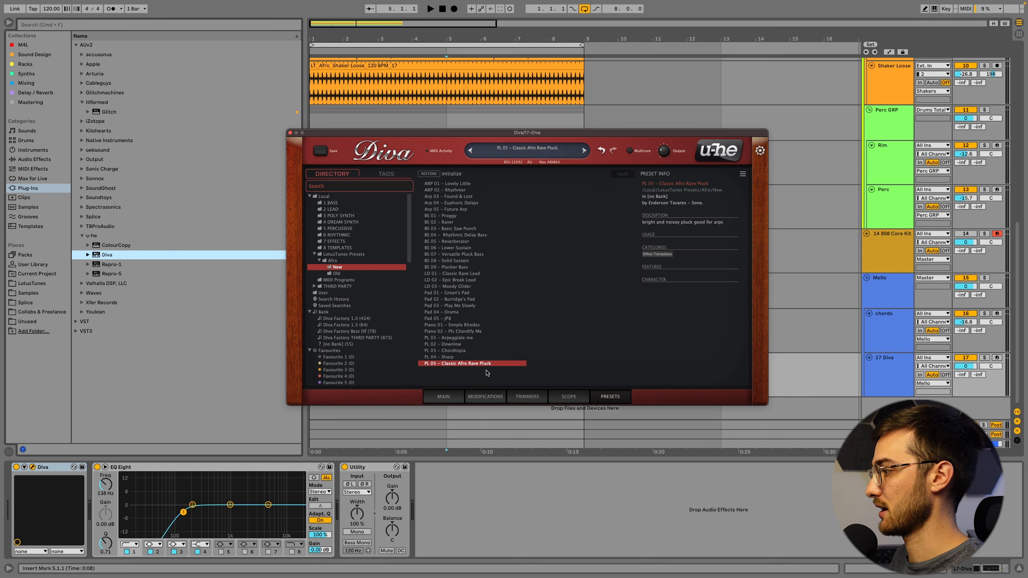
pyautogui.moveTo(965, 366); pyautogui.dragTo(965, 369)
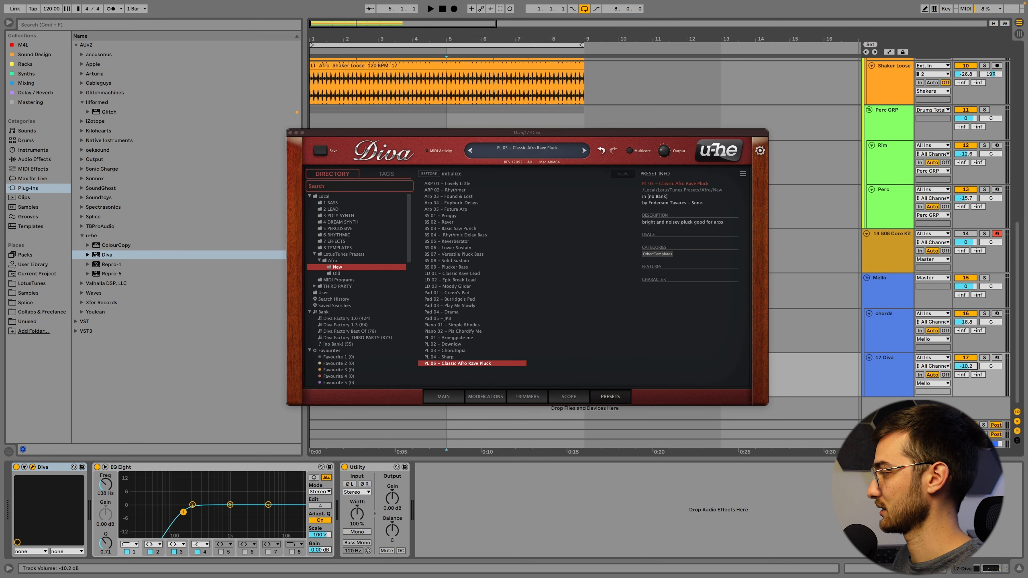
pyautogui.click(290, 133)
# - Create a four-bar MIDI clip at bar 1 of the new Diva track with sixteenth A3 notes at 1.1.2, 1.1.4, 1.2.4 and 1.4.2
pyautogui.moveTo(446, 371); pyautogui.dragTo(316, 365)
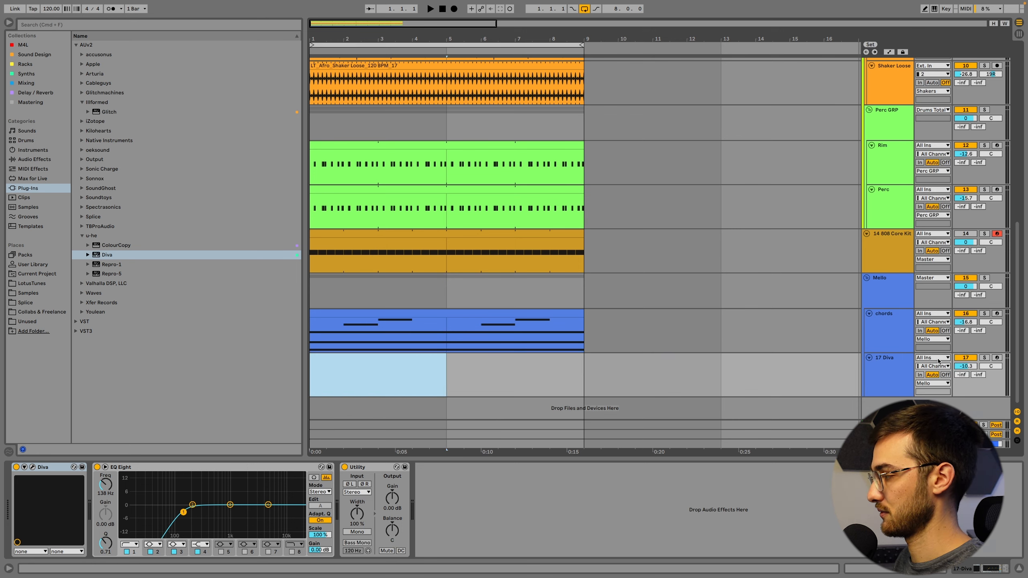
pyautogui.press('super+shift+m')
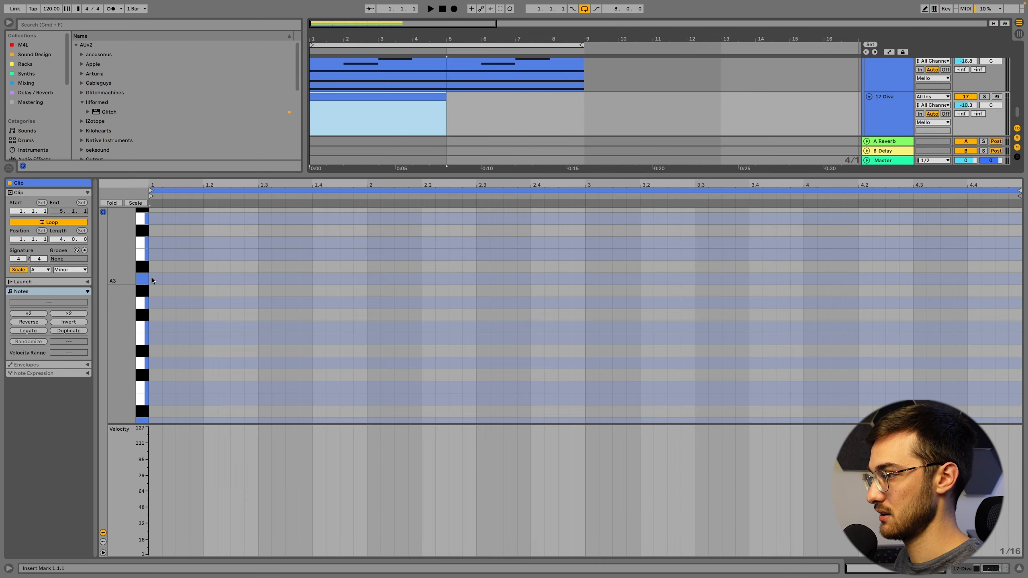
pyautogui.scroll(2, 164, 312)
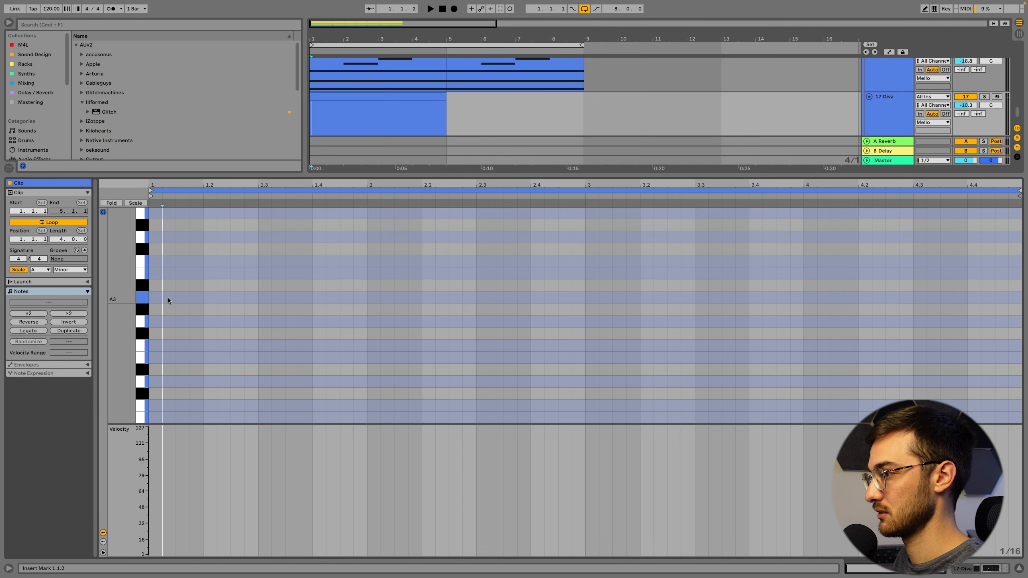
pyautogui.doubleClick(168, 297)
pyautogui.press('space')
pyautogui.doubleClick(196, 297)
pyautogui.doubleClick(247, 300)
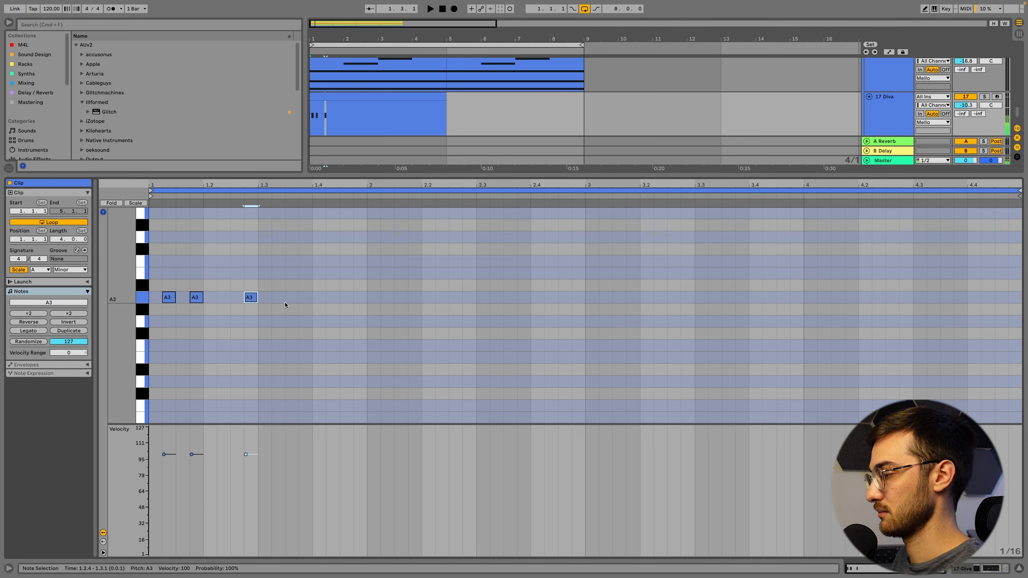
pyautogui.scroll(1, 275, 305)
pyautogui.doubleClick(337, 302)
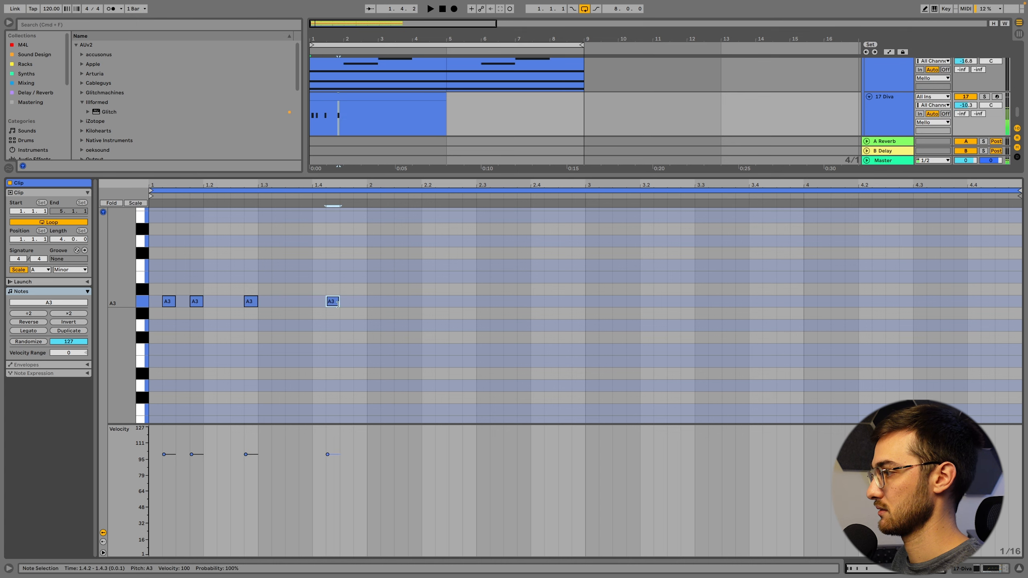
# - Play the loop, set the new Diva track's volume to -21.4 dB and compare its clip with the chords clip
pyautogui.press('space')
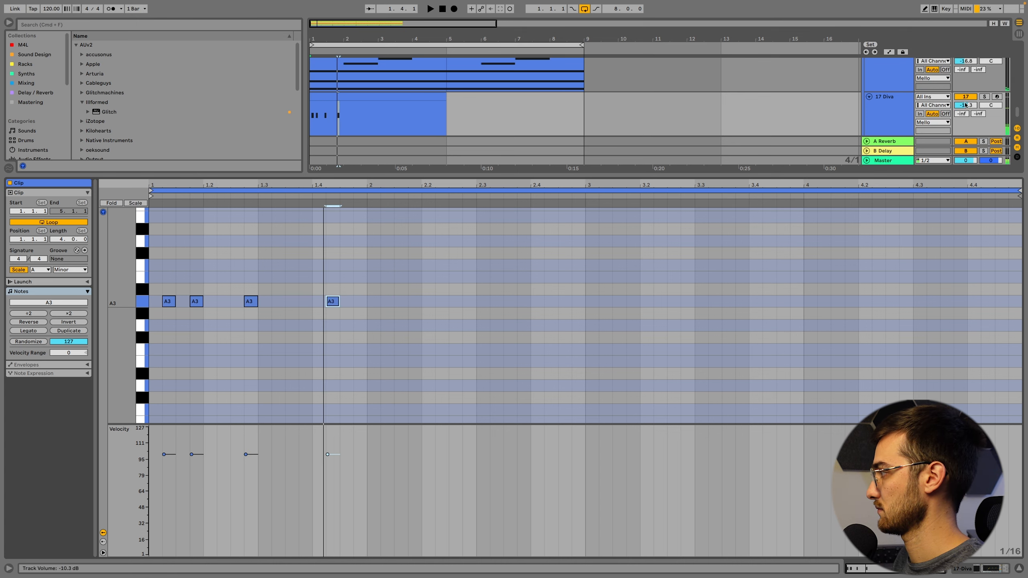
pyautogui.moveTo(966, 105); pyautogui.dragTo(966, 106)
pyautogui.click(325, 90)
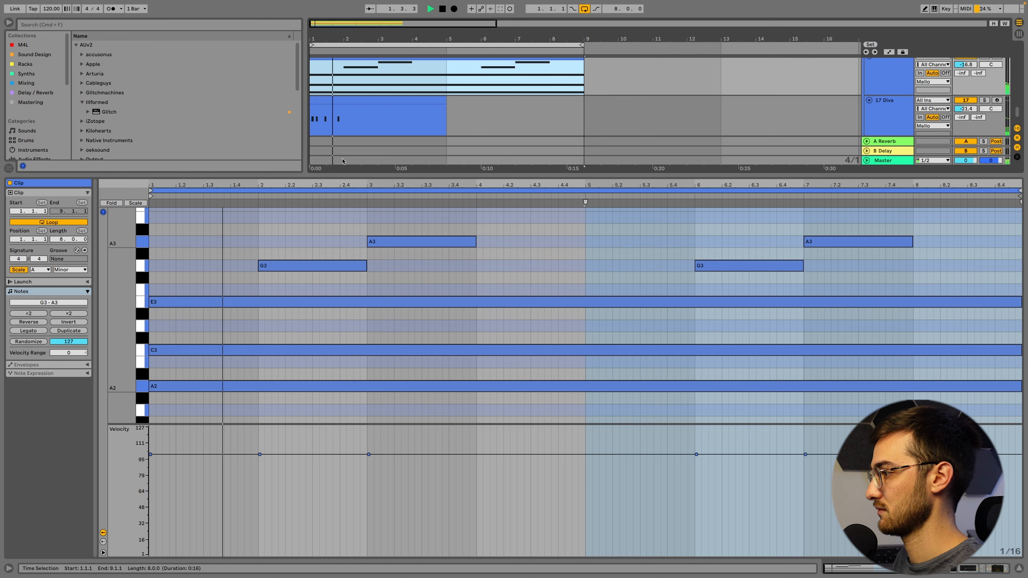
pyautogui.click(344, 102)
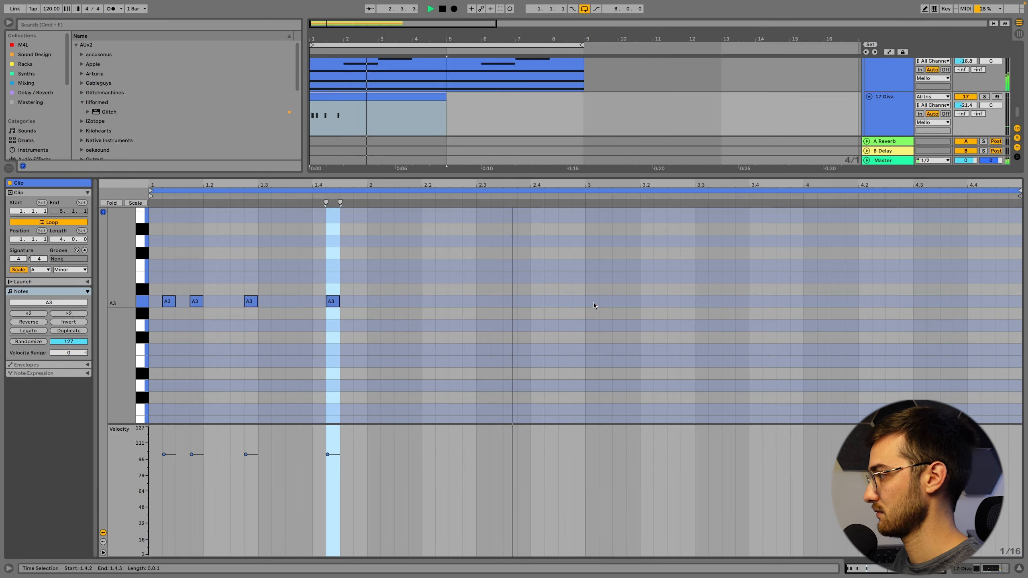
# - Duplicate the A3 notes of bars 1–2 into bars 3–4, and duplicate the whole pluck clip into bars 5–8
pyautogui.press('space')
pyautogui.moveTo(586, 306); pyautogui.dragTo(146, 257)
pyautogui.hotkey('ctrl', 'd')
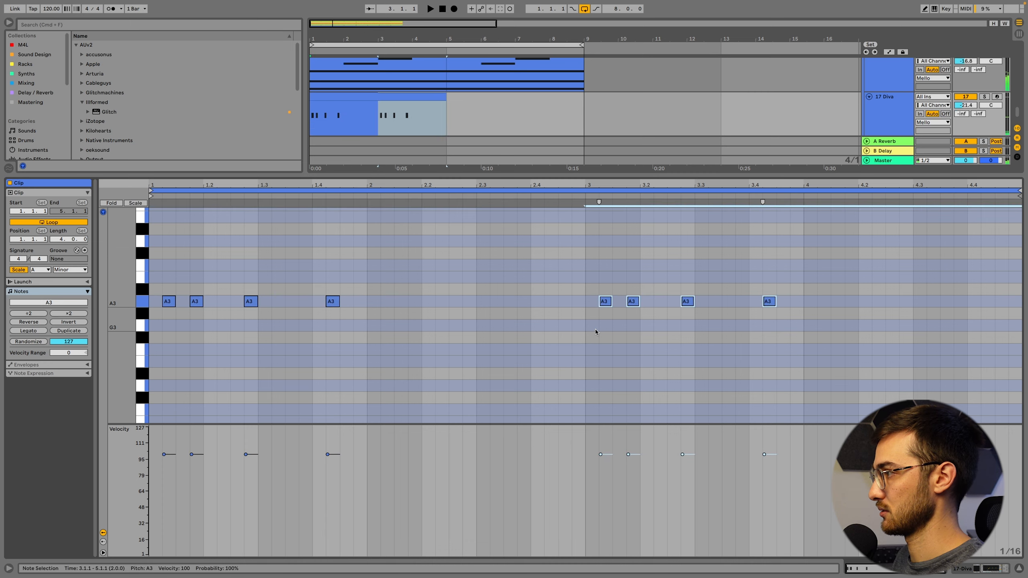
pyautogui.click(394, 97)
pyautogui.press('super+d')
pyautogui.doubleClick(374, 100)
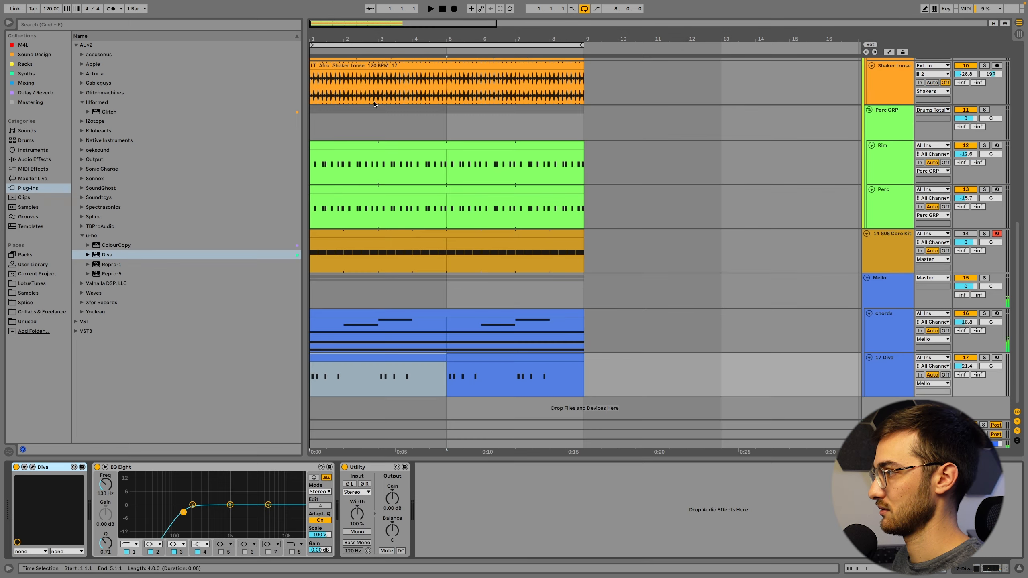
# - Add Echo from the Delay / Reverb collection to the 17 Diva track, with Ping Pong mode and reverb at 43%
pyautogui.click(408, 357)
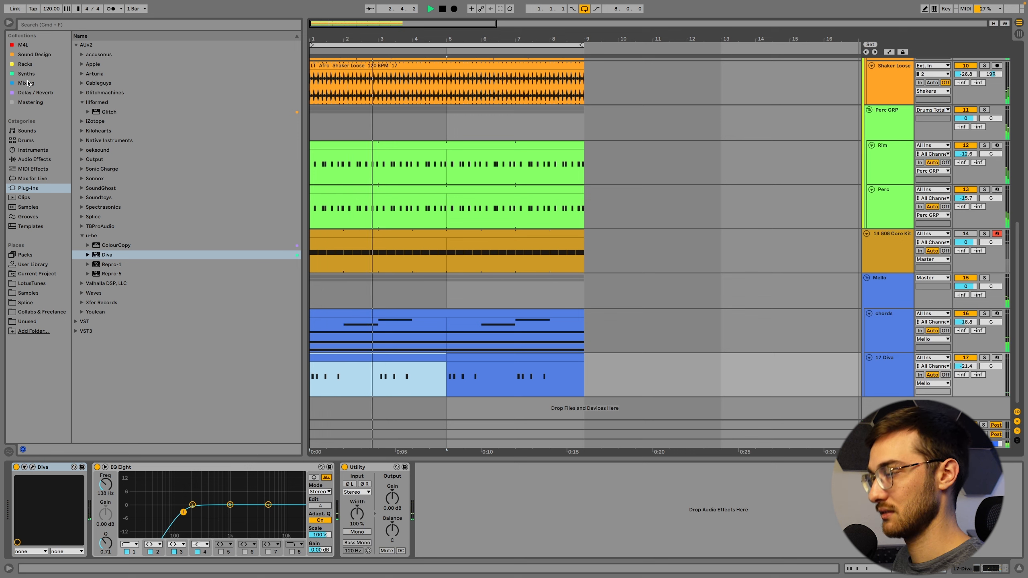
pyautogui.click(34, 26)
pyautogui.write('echo')
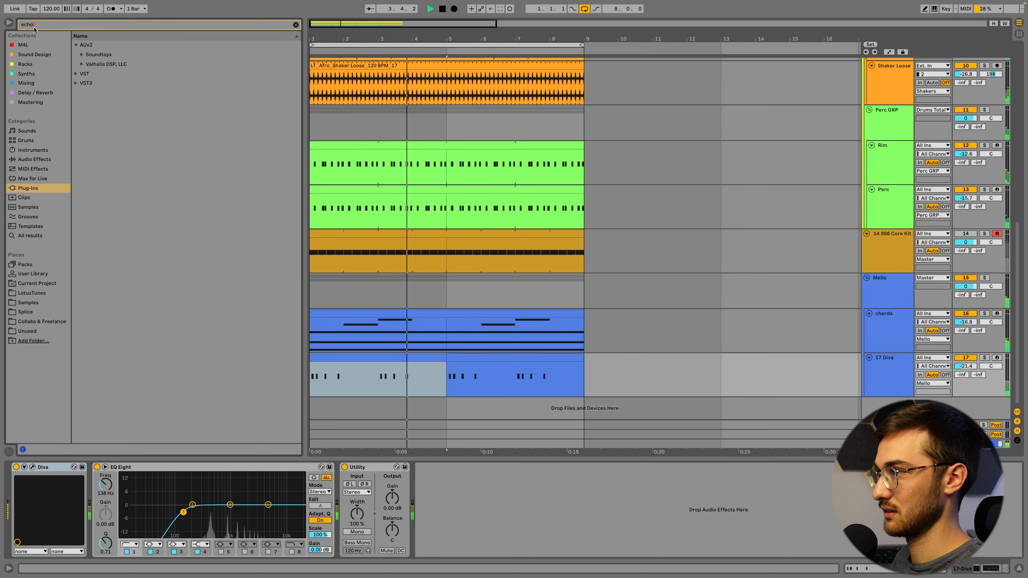
pyautogui.click(24, 83)
pyautogui.click(25, 71)
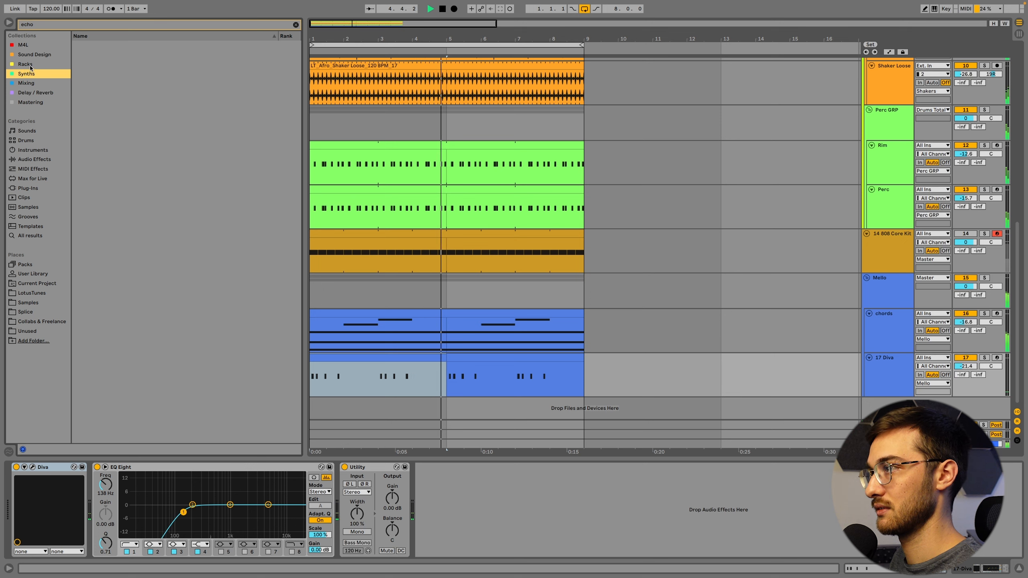
pyautogui.click(36, 92)
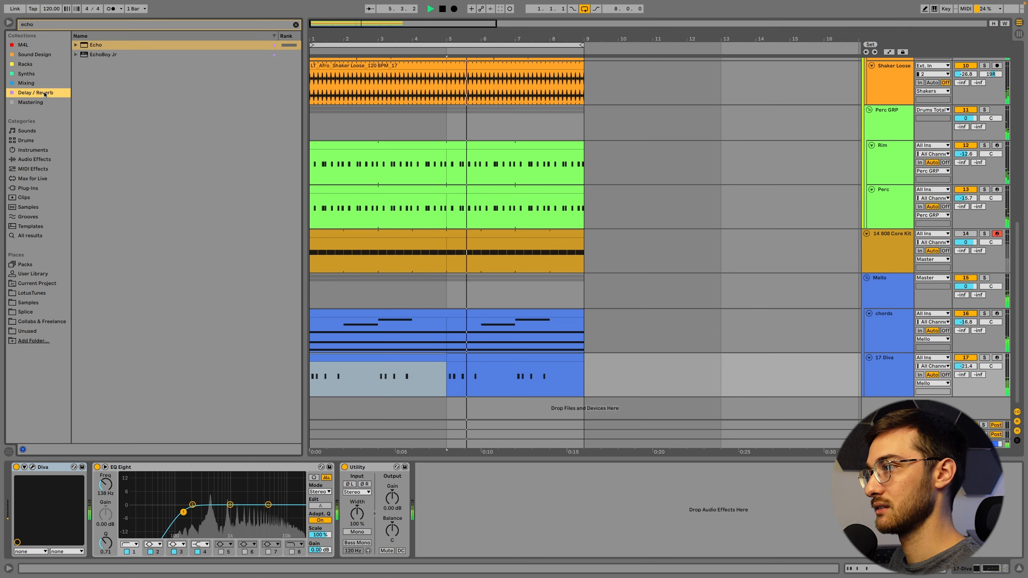
pyautogui.doubleClick(98, 46)
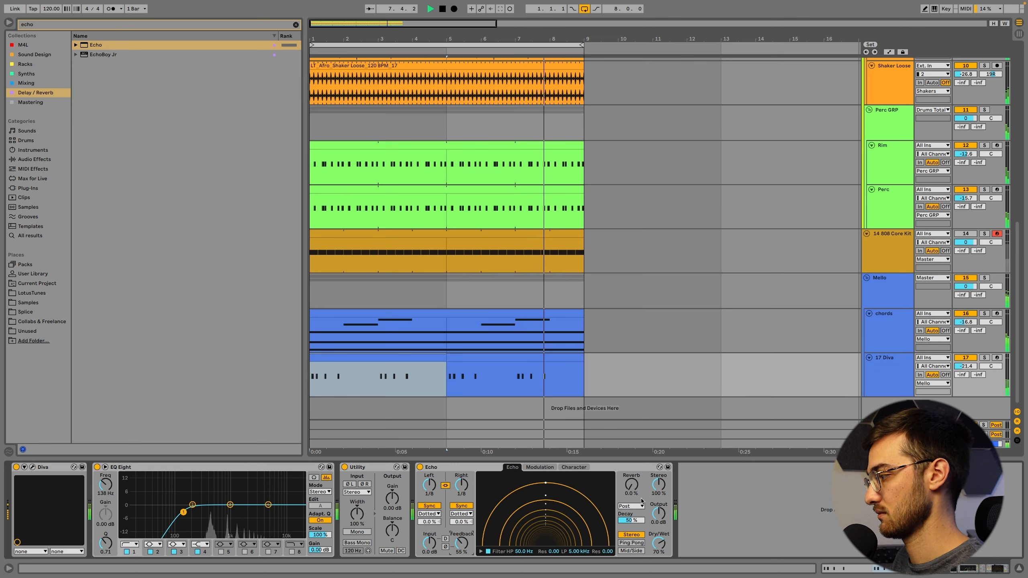
pyautogui.click(639, 543)
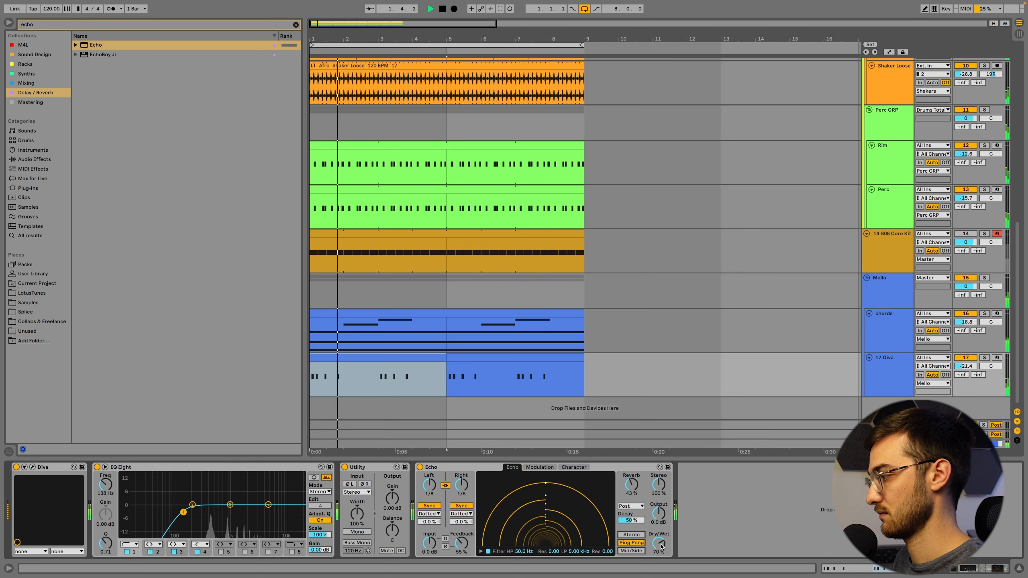
# - Add Grain Delay after Echo on the 17 Diva track and raise its Spray to about 70.3 ms
pyautogui.click(47, 25)
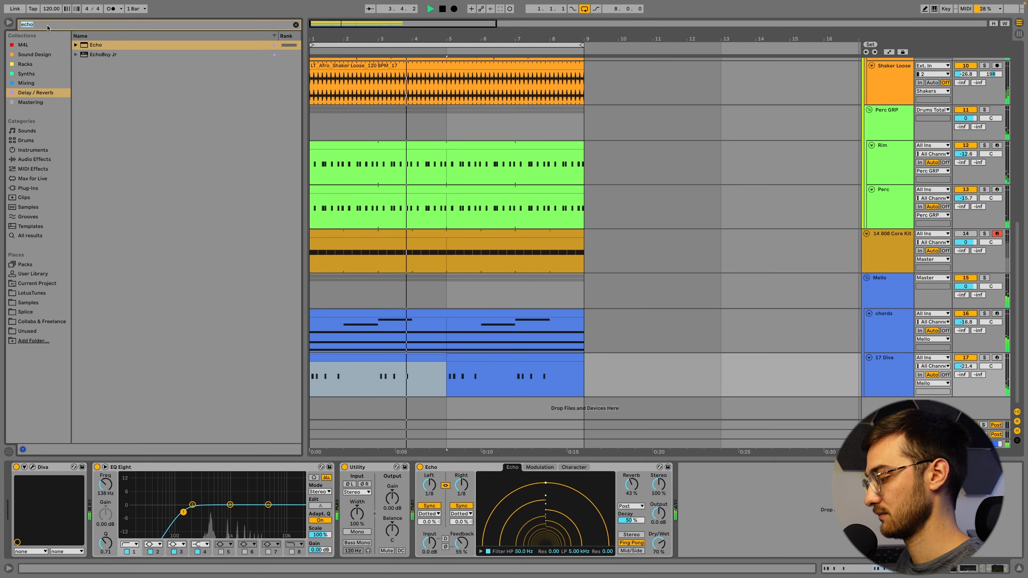
pyautogui.write('grain')
pyautogui.doubleClick(122, 46)
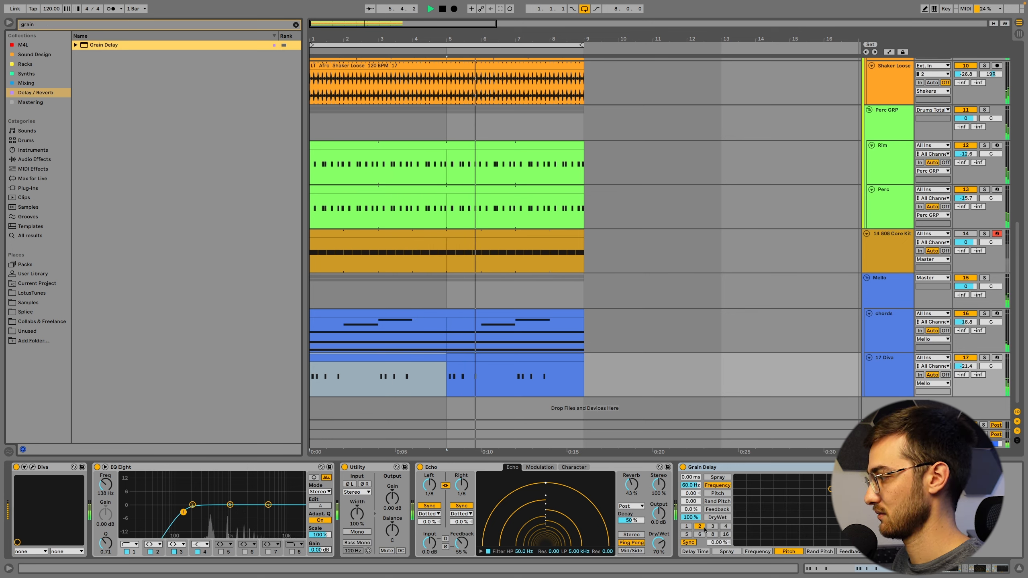
pyautogui.moveTo(690, 482); pyautogui.dragTo(689, 466)
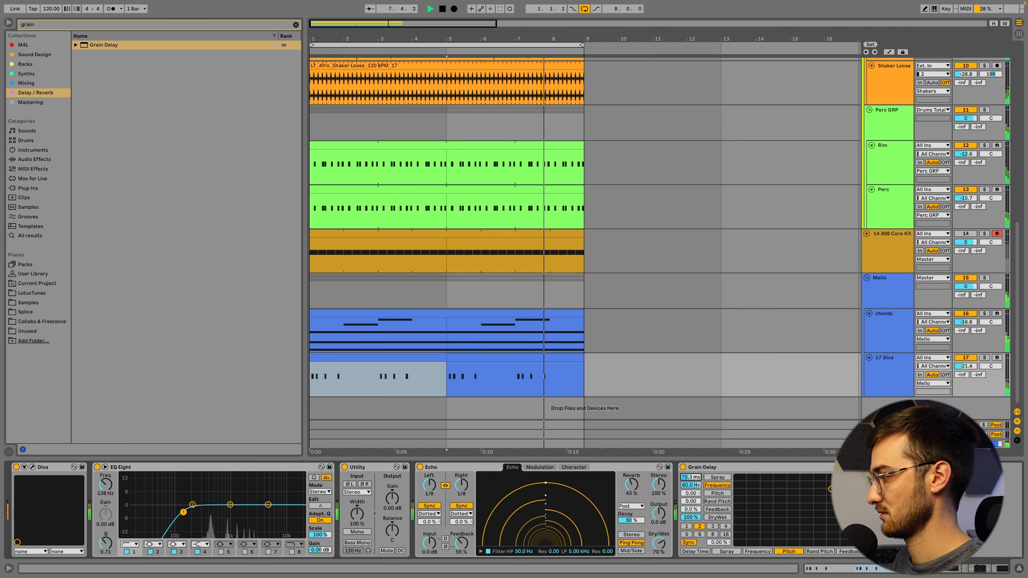
# - View the main page of Diva on the pluck track, close the plugin and clear the browser search
pyautogui.click(32, 467)
pyautogui.click(445, 395)
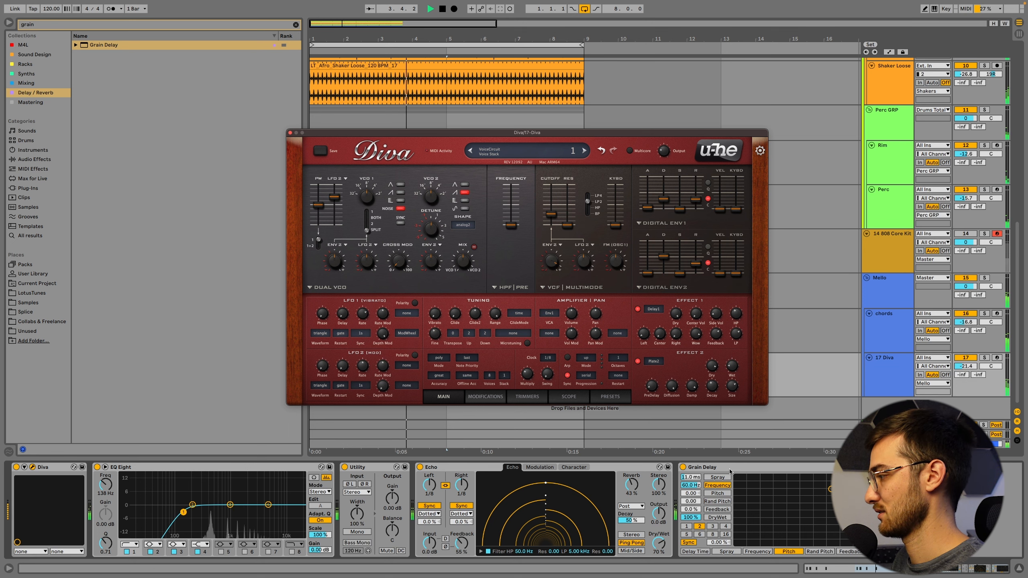
pyautogui.moveTo(291, 133); pyautogui.dragTo(288, 133)
pyautogui.click(287, 132)
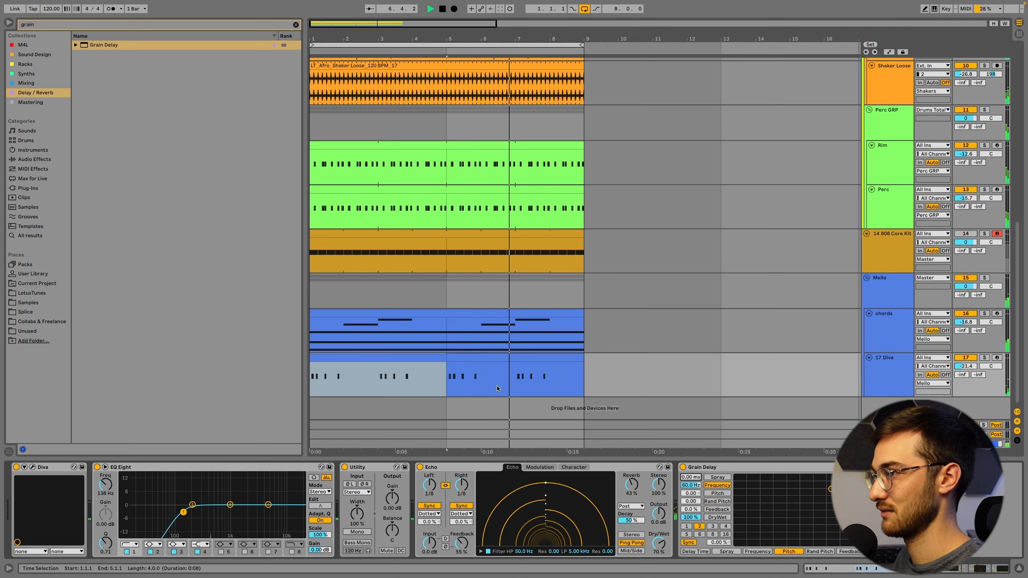
pyautogui.click(296, 25)
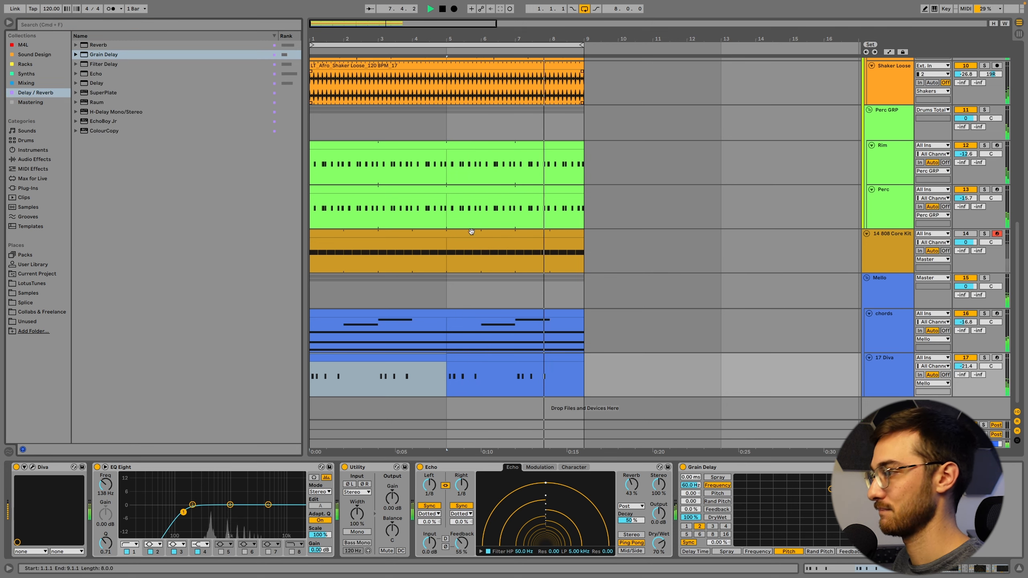
pyautogui.click(876, 372)
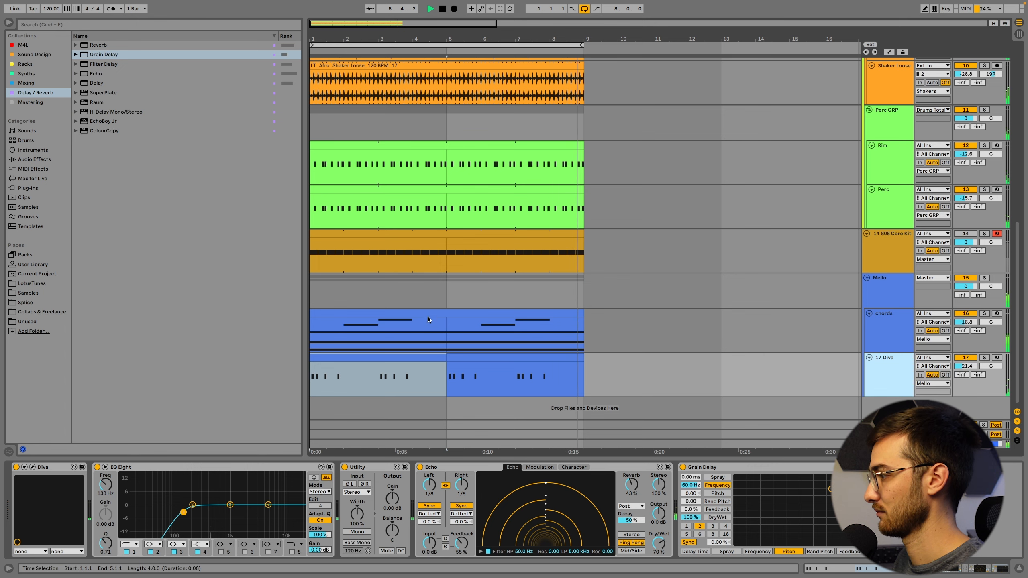
pyautogui.press('space')
pyautogui.press('super+shift+t')
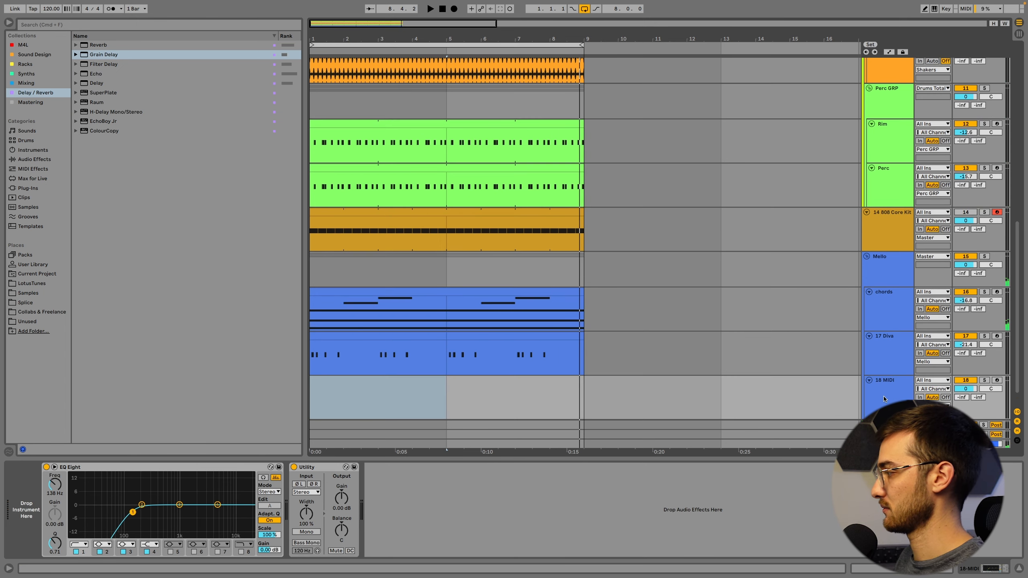
pyautogui.click(882, 395)
pyautogui.press('Delete')
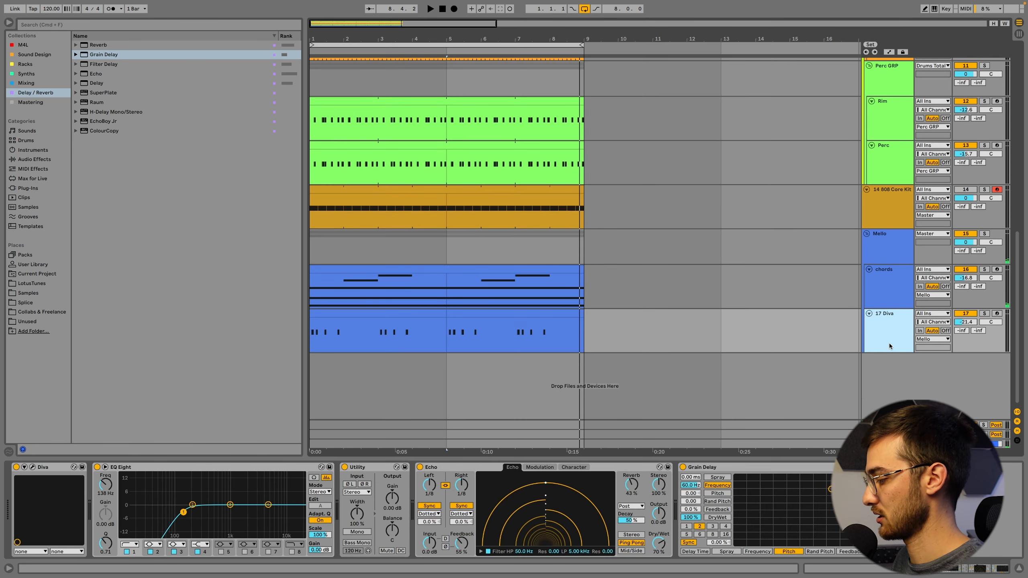
# - Insert an audio track below 17 Diva and place the Afro Songstarter 12 Dear Love Amin sample at bar 1
pyautogui.press('super+shift+t')
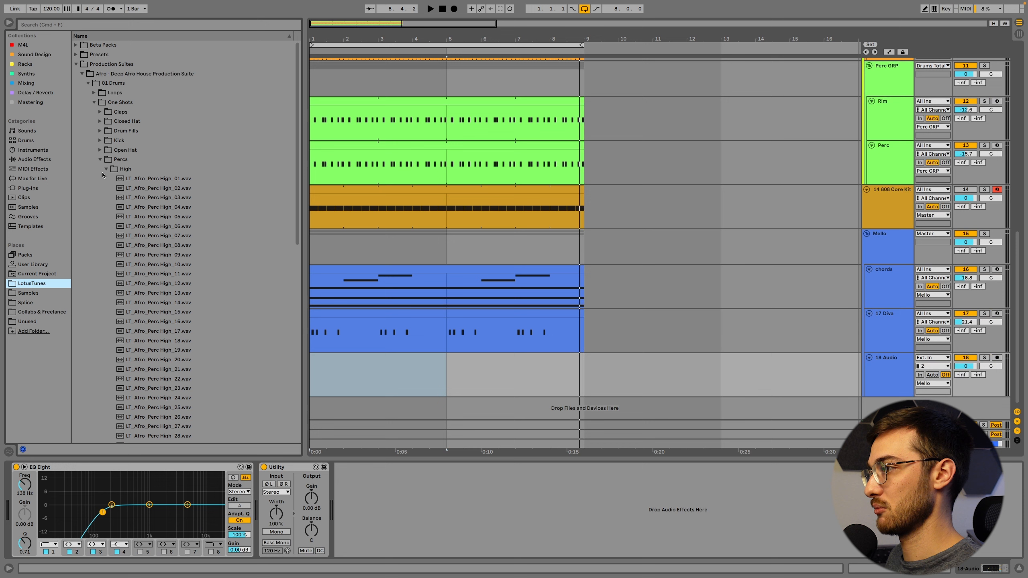
pyautogui.click(106, 169)
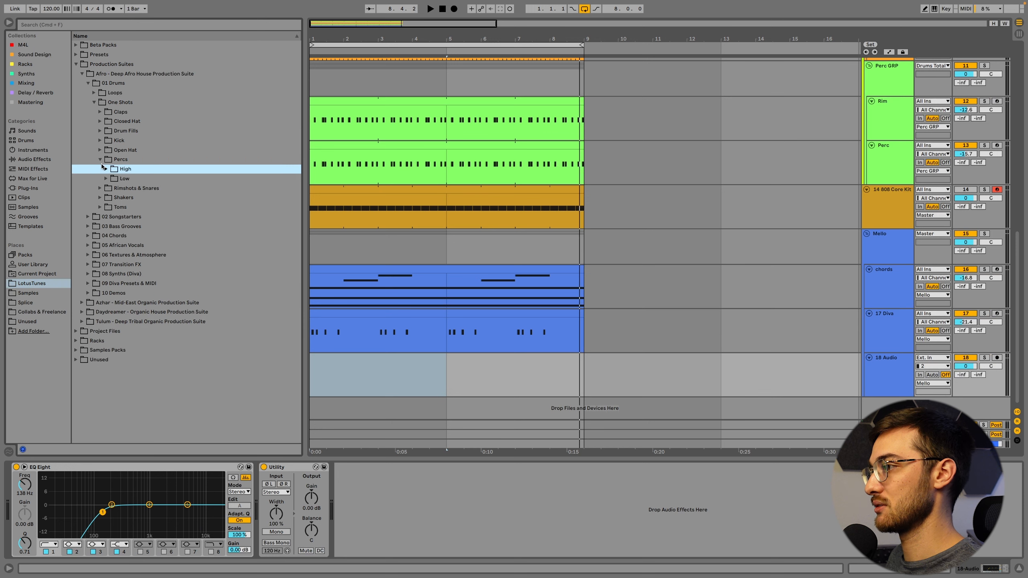
pyautogui.click(100, 159)
pyautogui.click(892, 394)
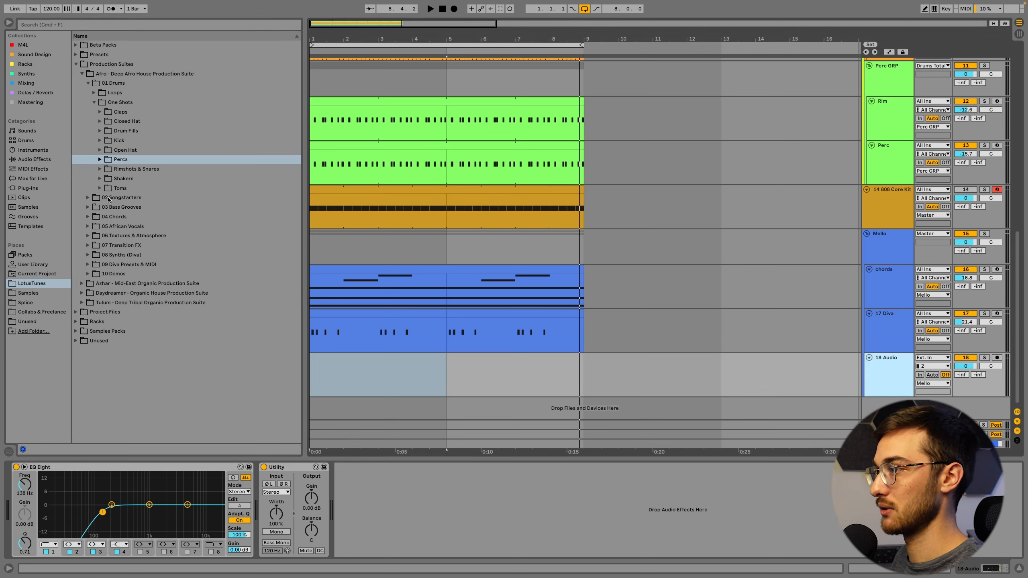
pyautogui.click(88, 197)
pyautogui.click(214, 206)
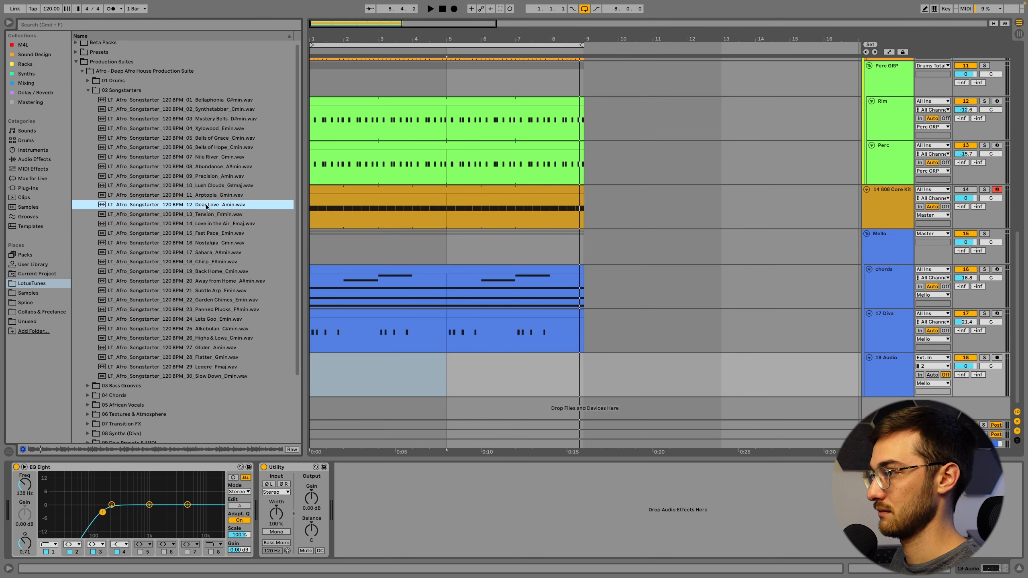
pyautogui.moveTo(317, 253); pyautogui.dragTo(327, 371)
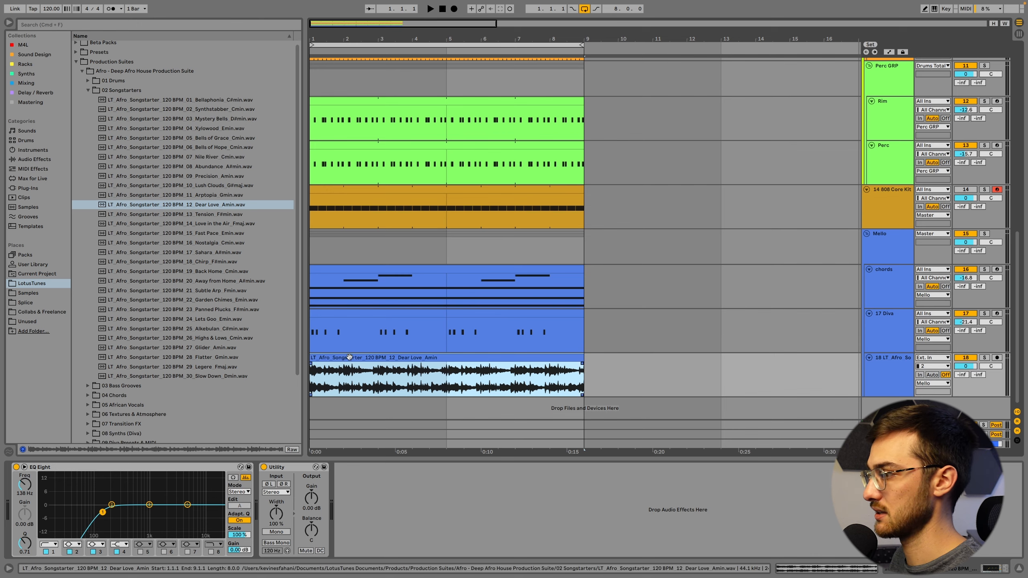
# - Set the volume of the new Dear Love songstarter track to -16.0 dB
pyautogui.doubleClick(344, 366)
pyautogui.hotkey('shift', 'Tab')
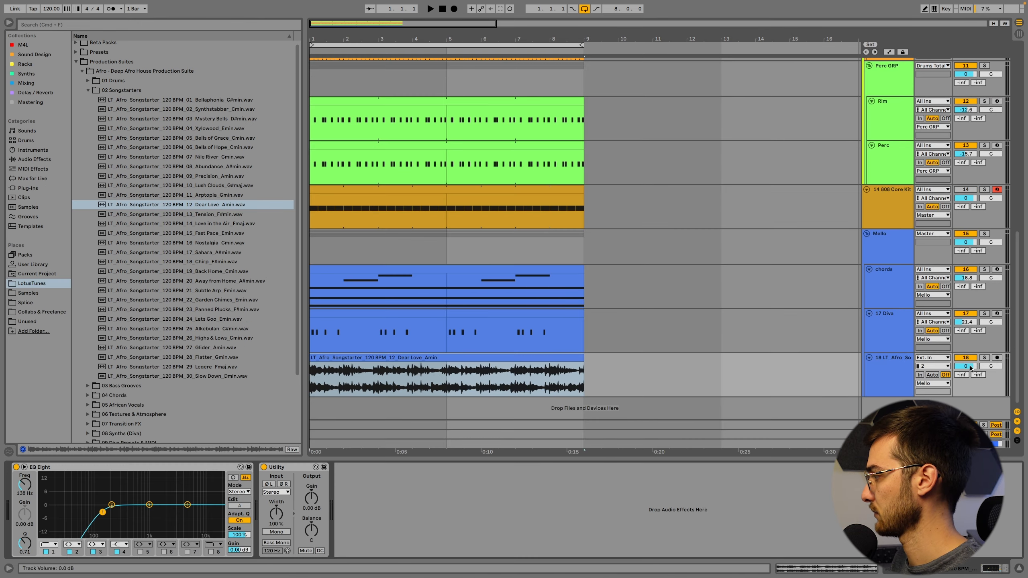
pyautogui.moveTo(970, 368); pyautogui.dragTo(970, 401)
# - Loop the one-beat section from 2.4.1 to 3.1.1 of the Dear Love clip and play it
pyautogui.hotkey('shift', 'Tab')
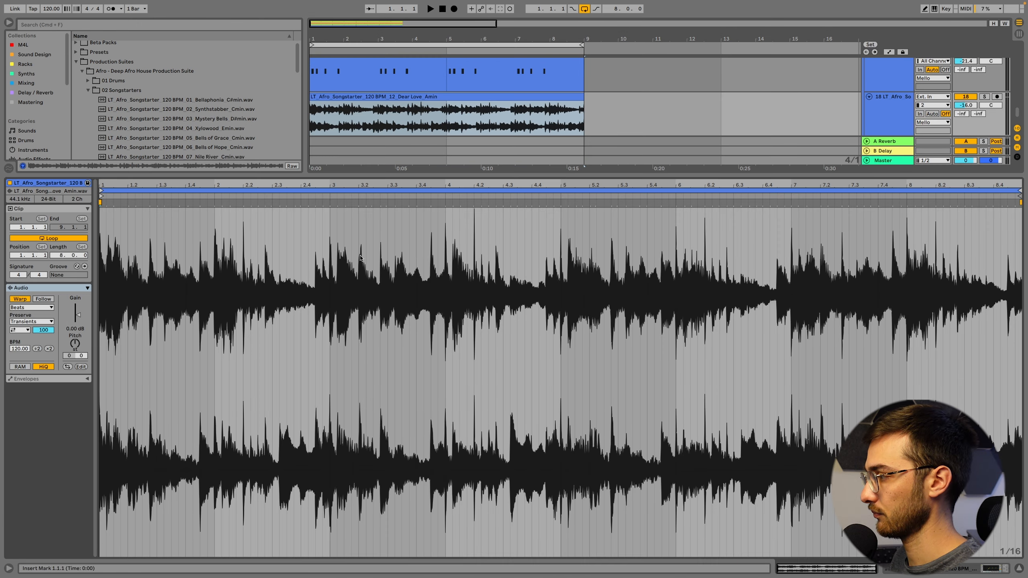
pyautogui.moveTo(304, 222); pyautogui.dragTo(329, 225)
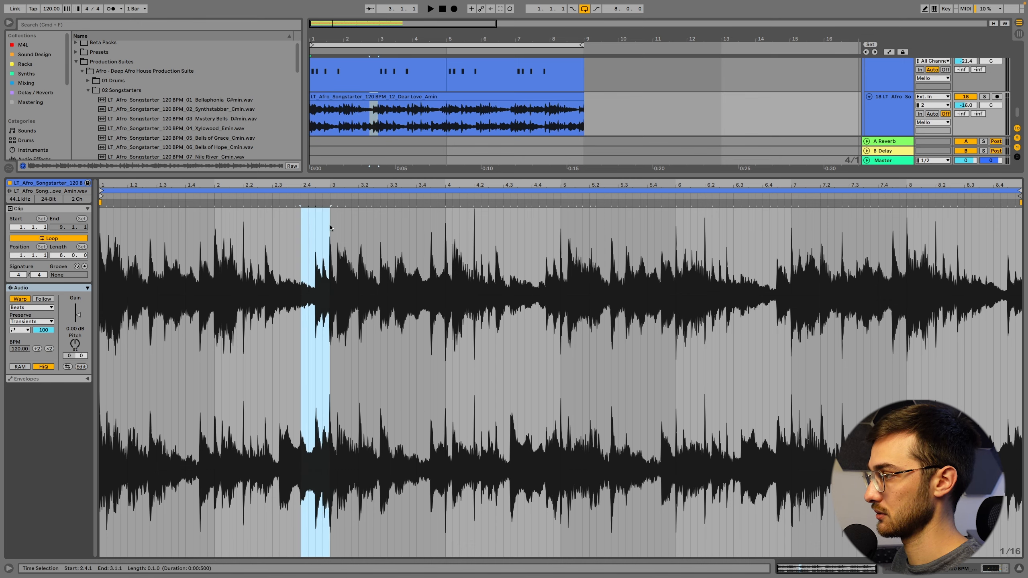
pyautogui.press('super+l')
pyautogui.press('space')
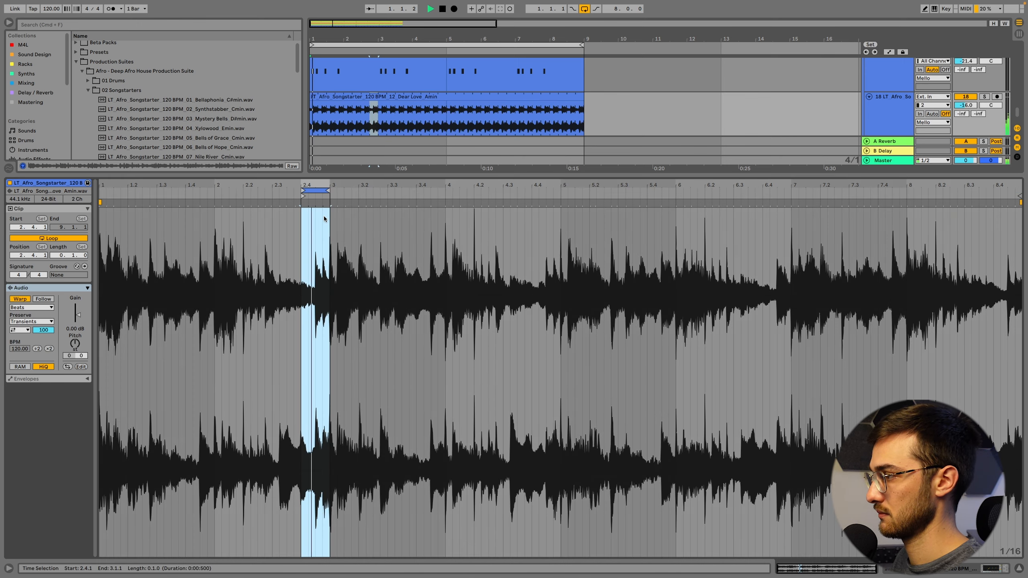
# - Set the clip grid to a fixed 1/16 and move the one-beat loop of the Dear Love clip to position 3.4.4
pyautogui.moveTo(323, 185); pyautogui.dragTo(368, 190)
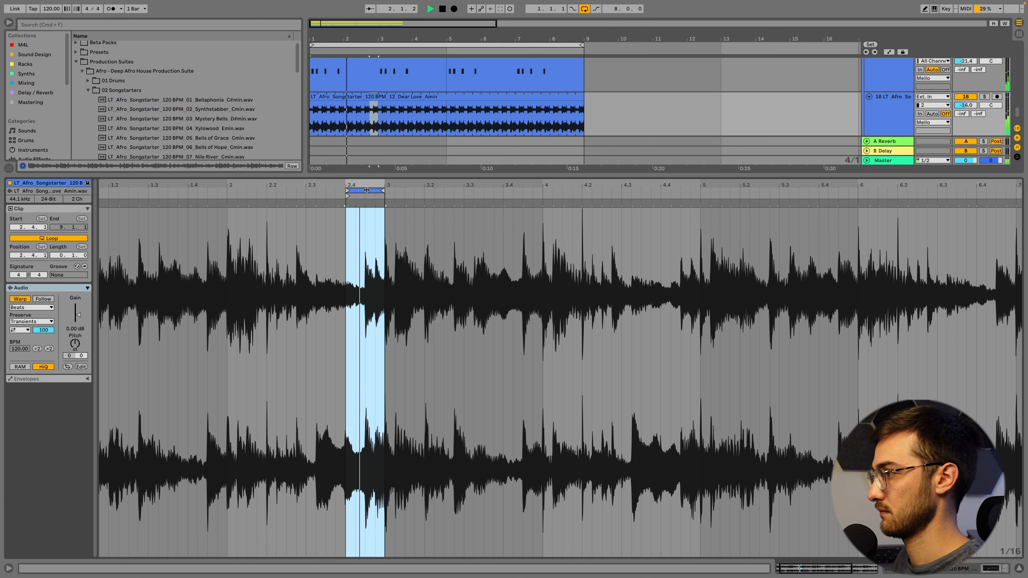
pyautogui.rightClick(353, 222)
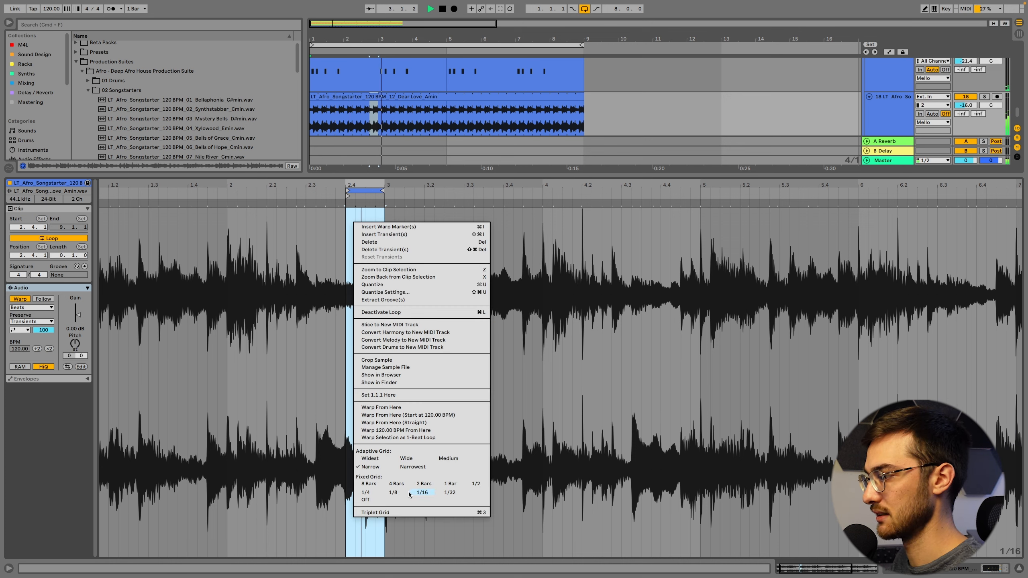
pyautogui.click(422, 493)
pyautogui.press('space')
pyautogui.moveTo(366, 190)
pyautogui.mouseDown()
pyautogui.moveTo(172, 193)
pyautogui.moveTo(553, 235)
pyautogui.mouseUp()
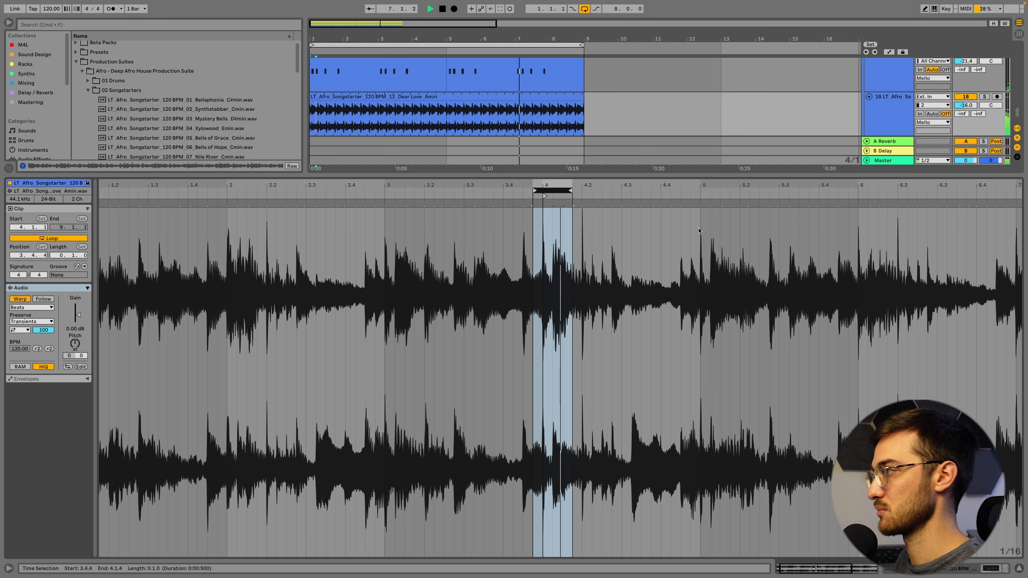
# - Lower the Dear Love track's volume to -32.0 dB and return to its device chain
pyautogui.click(966, 105)
pyautogui.moveTo(965, 105); pyautogui.dragTo(965, 116)
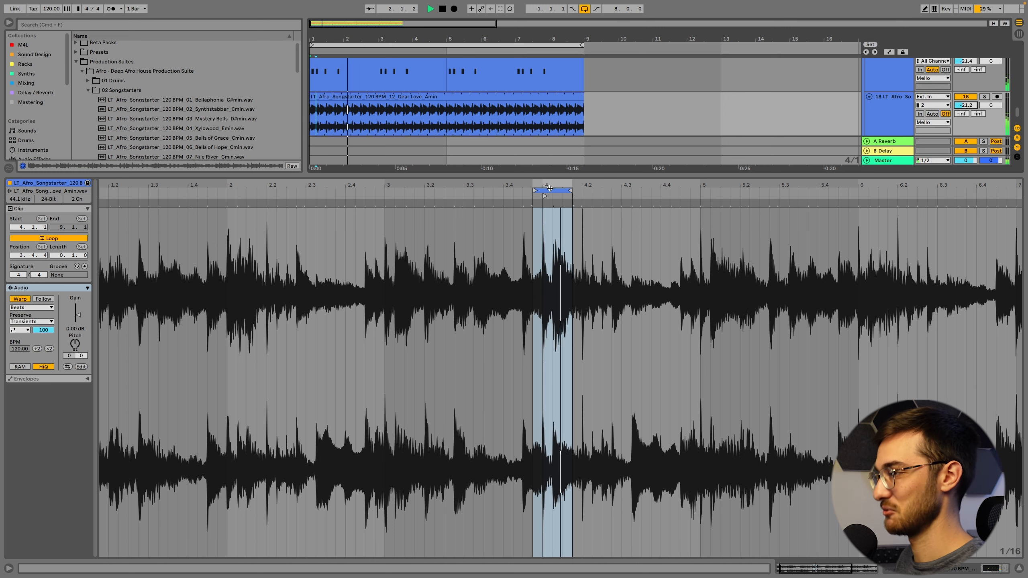
pyautogui.hotkey('shift', 'Tab')
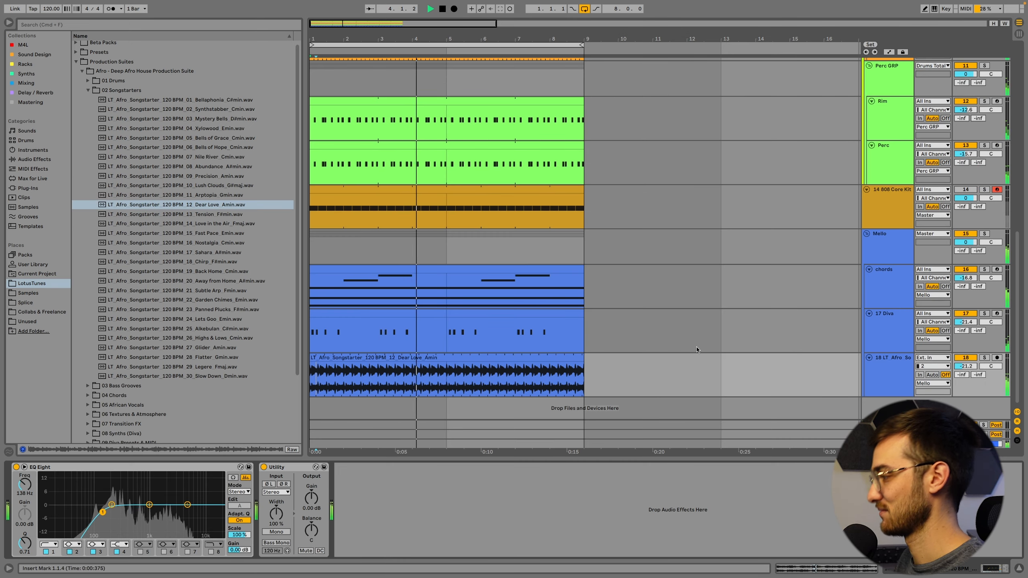
pyautogui.moveTo(965, 366); pyautogui.dragTo(955, 380)
# - Enable a band 8 high cut around 1.26 kHz in the Dear Love track's EQ Eight and raise the low cut to 194 Hz
pyautogui.click(887, 380)
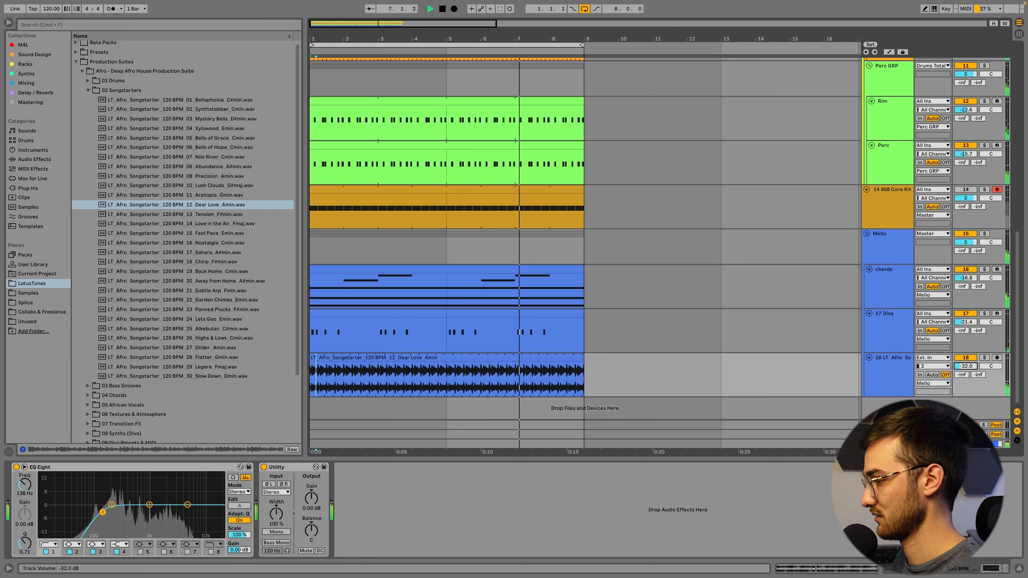
pyautogui.click(211, 552)
pyautogui.moveTo(218, 512); pyautogui.dragTo(149, 512)
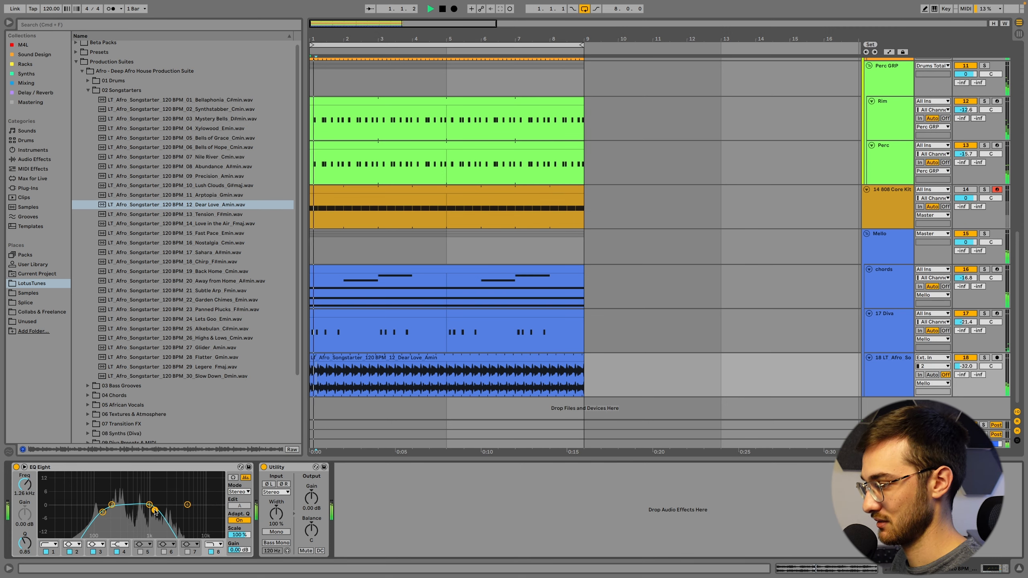
pyautogui.click(421, 374)
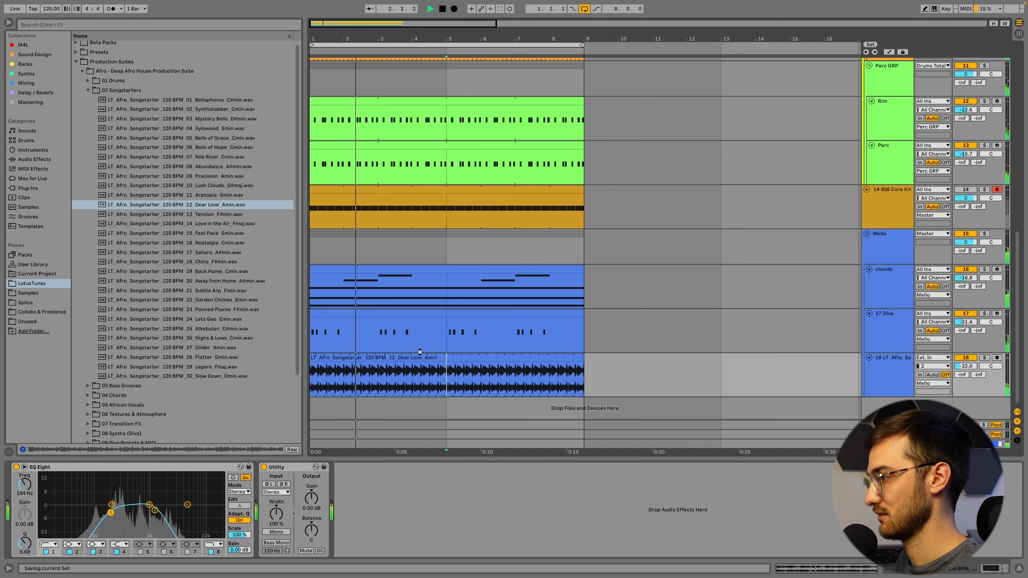
# - Preview the LT_Afro_Chord 09 A minor sample from the 04 Chords folder against the playing loop
pyautogui.click(88, 90)
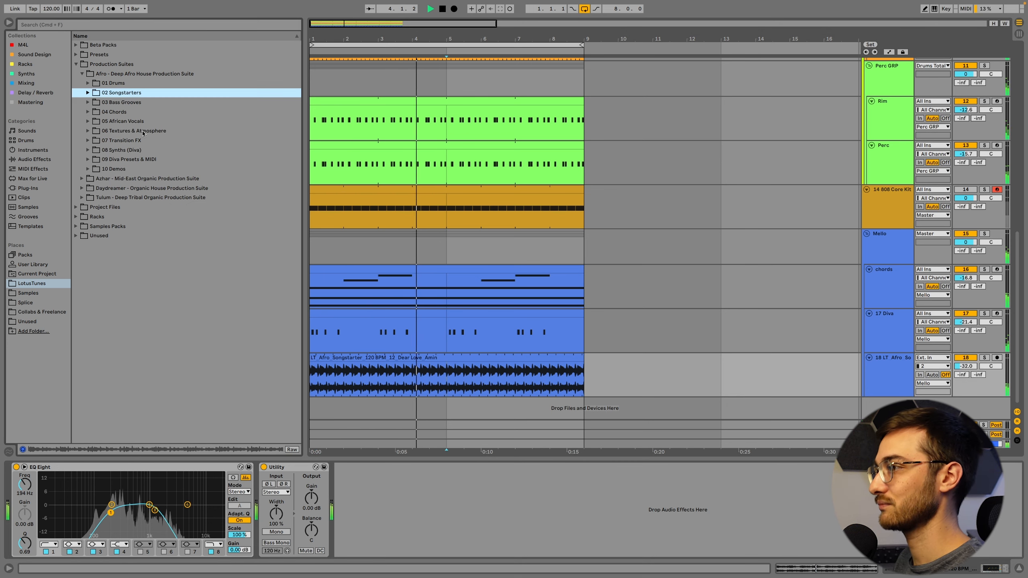
pyautogui.click(88, 111)
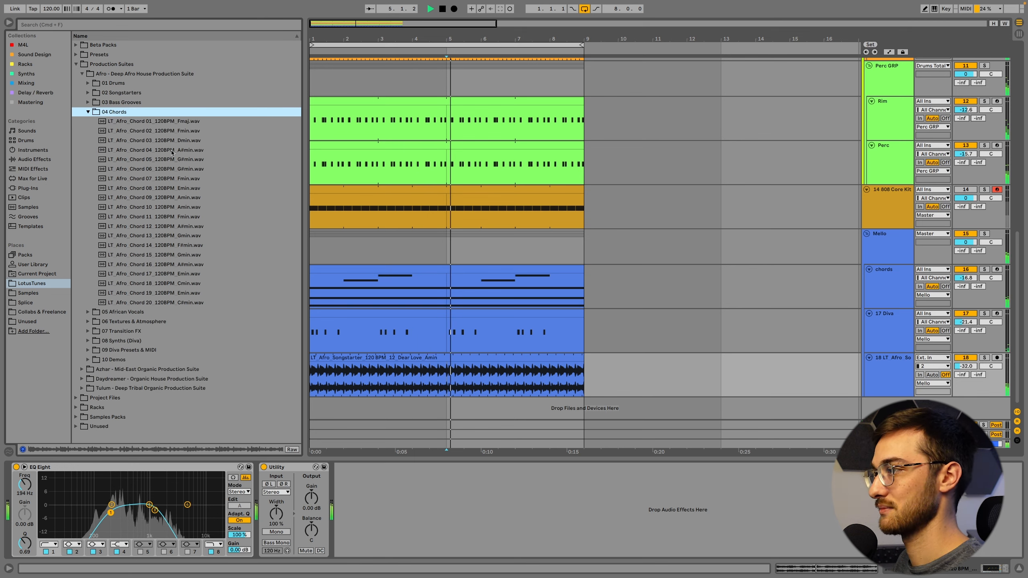
pyautogui.click(188, 199)
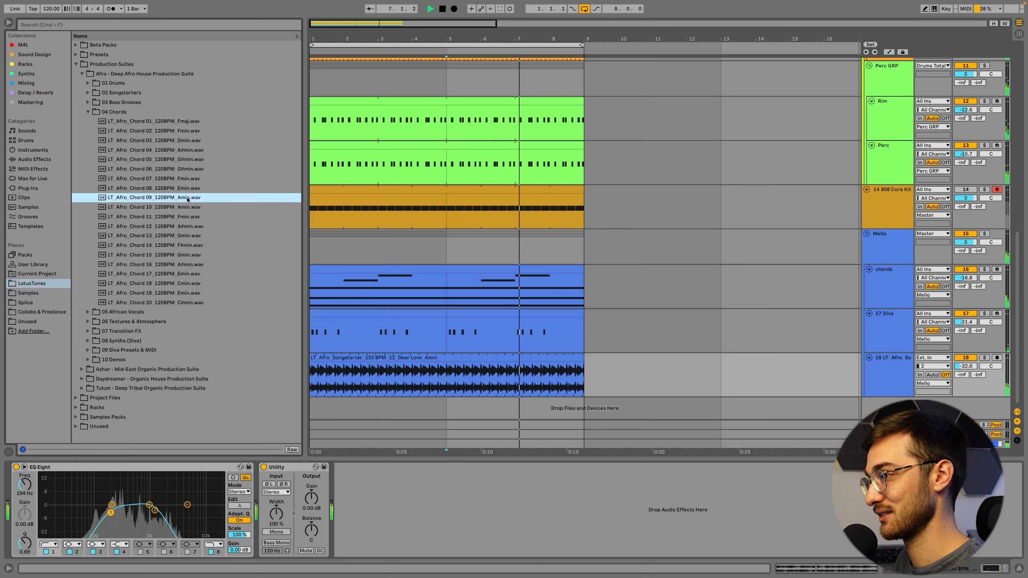
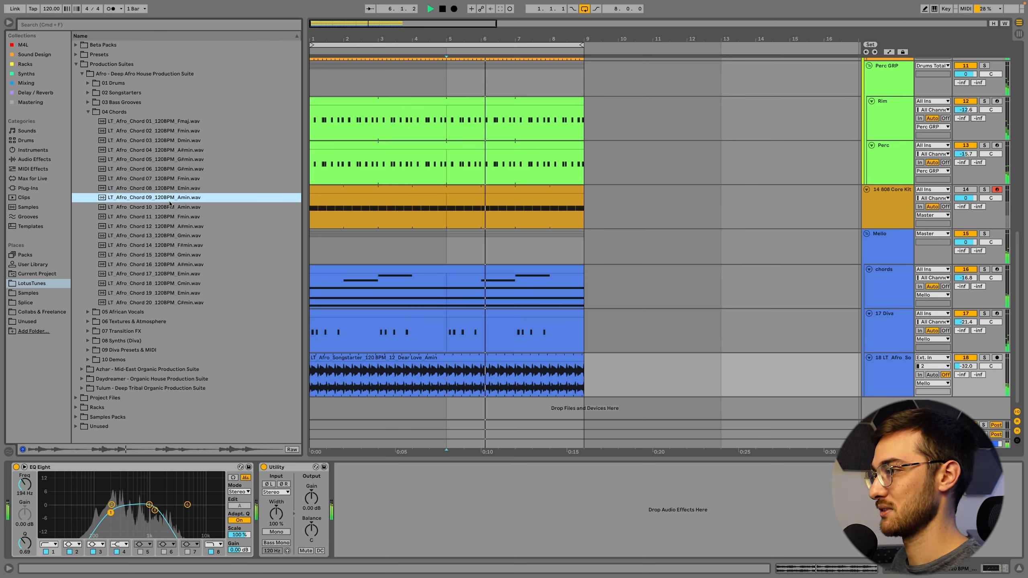
# - Place LT_Afro_Chords MIDI 09_Amin.mid from the suite's MIDI Chords folder on a new track at bar 1, below the Dear Love track
pyautogui.click(90, 113)
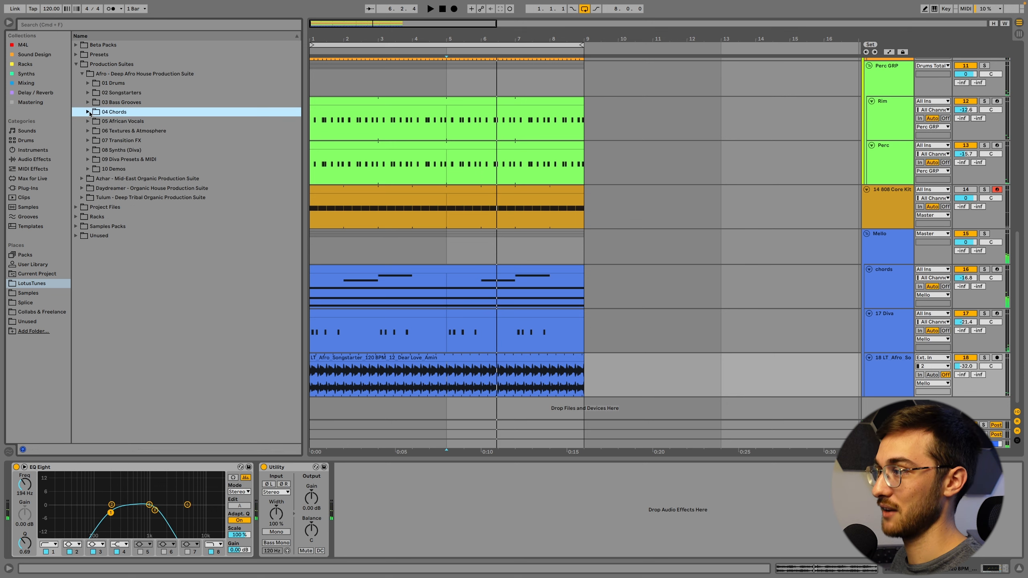
pyautogui.click(89, 159)
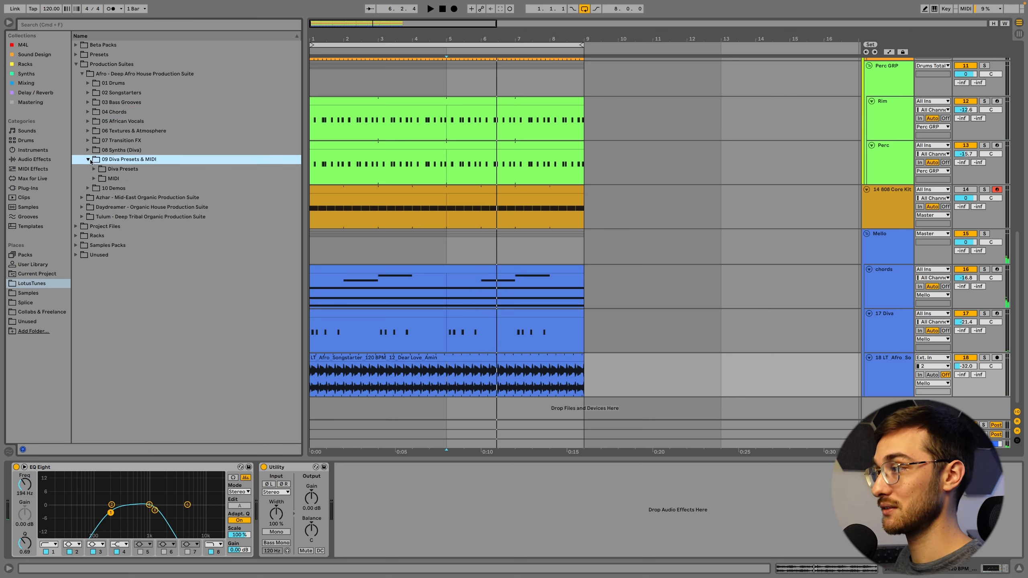
pyautogui.click(94, 179)
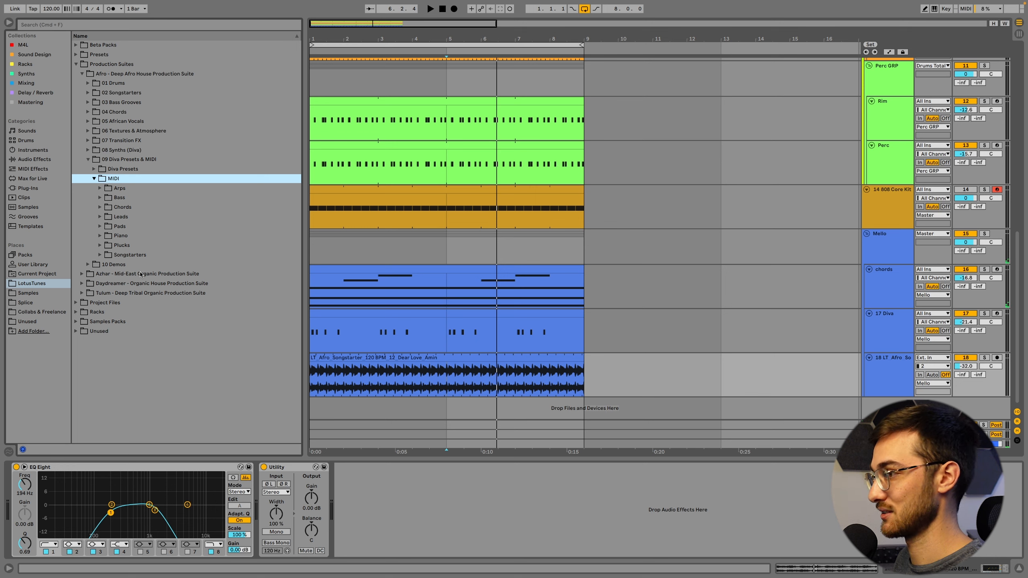
pyautogui.click(100, 207)
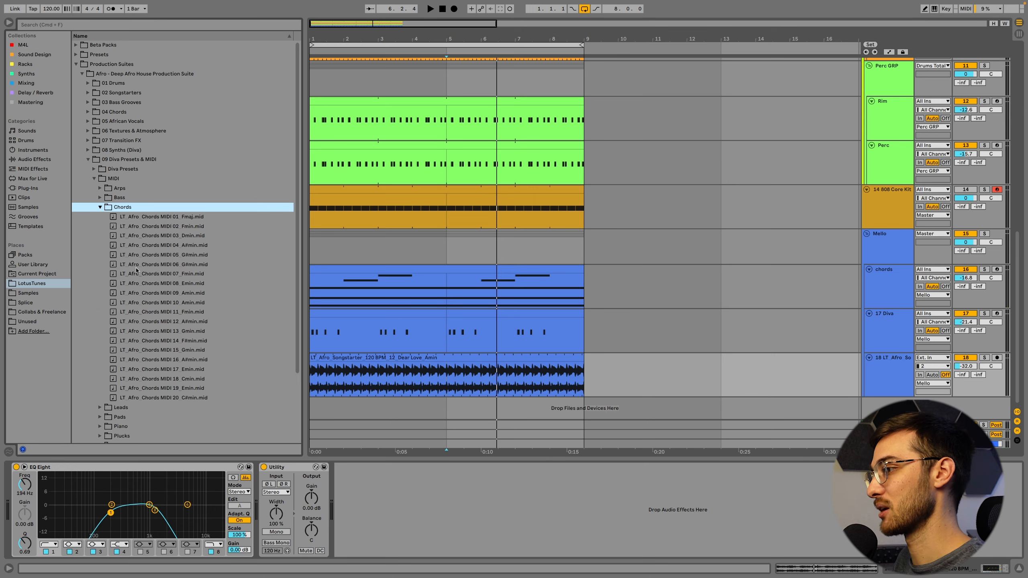
pyautogui.moveTo(167, 297); pyautogui.dragTo(318, 406)
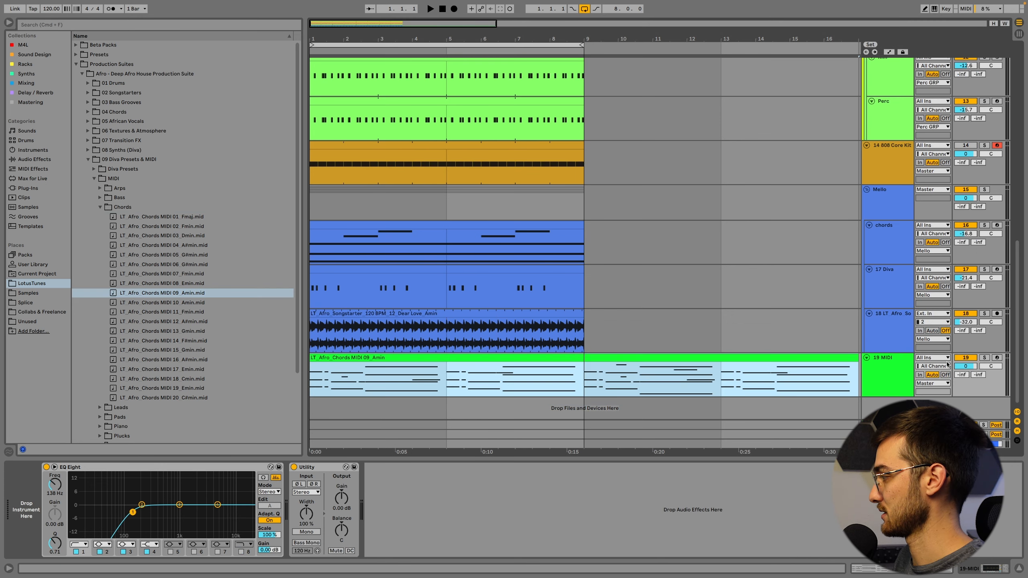
# - Inspect the opening chords of the imported MIDI clip, from the A2 chord through the G2 and F2 chords
pyautogui.doubleClick(344, 358)
pyautogui.scroll(3, 202, 313)
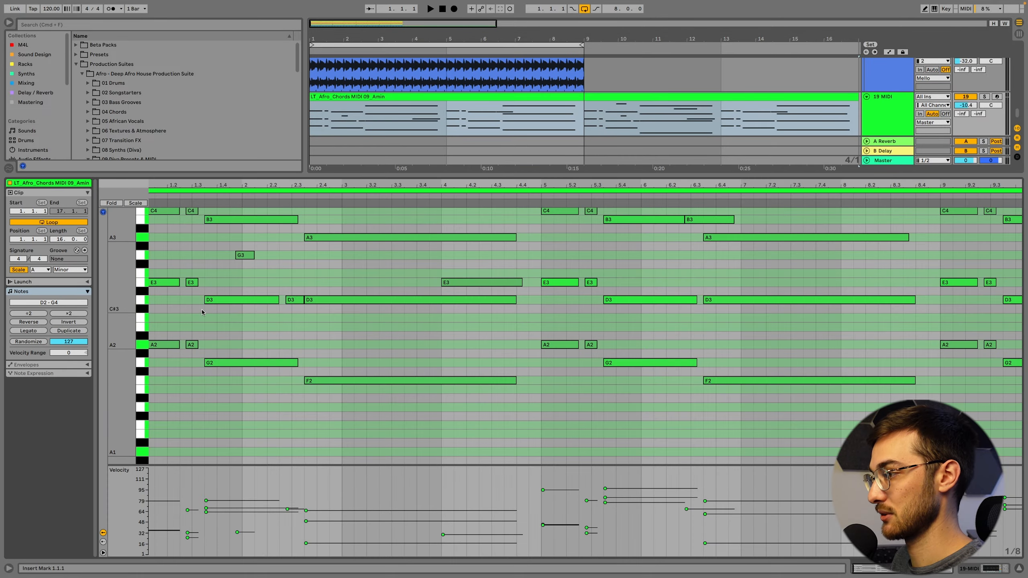
pyautogui.scroll(1, 174, 353)
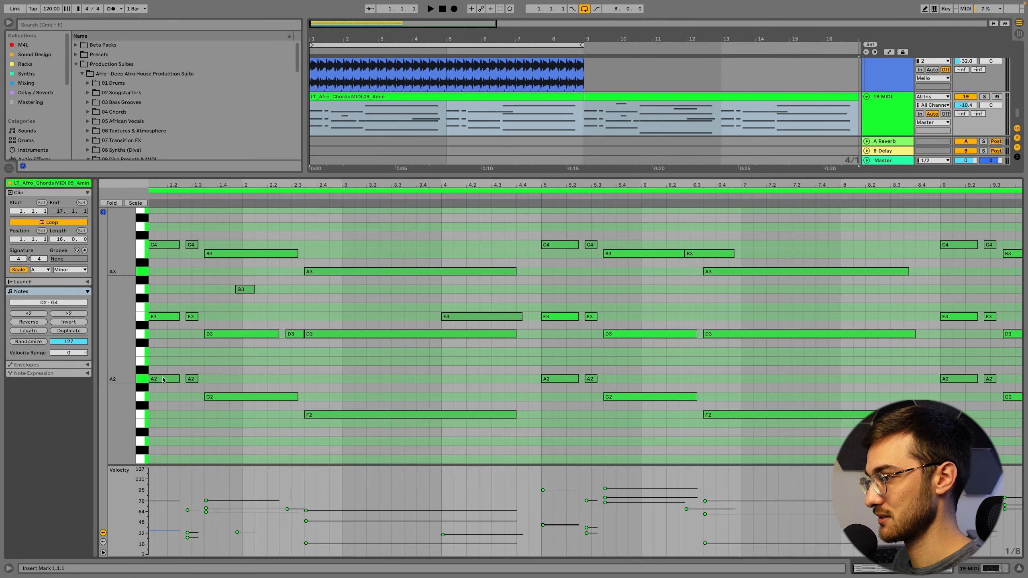
pyautogui.click(164, 401)
pyautogui.moveTo(239, 458); pyautogui.dragTo(222, 323)
pyautogui.click(241, 288)
pyautogui.click(330, 415)
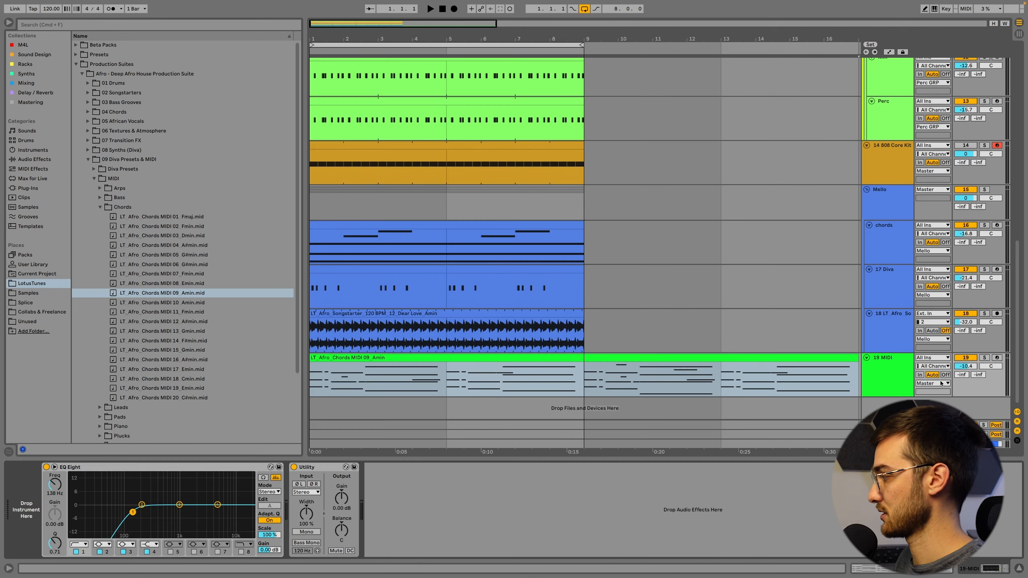
# - Set the new MIDI track's volume to -11.1 dB and collapse the MIDI Chords folder
pyautogui.moveTo(971, 369); pyautogui.dragTo(971, 370)
pyautogui.click(571, 357)
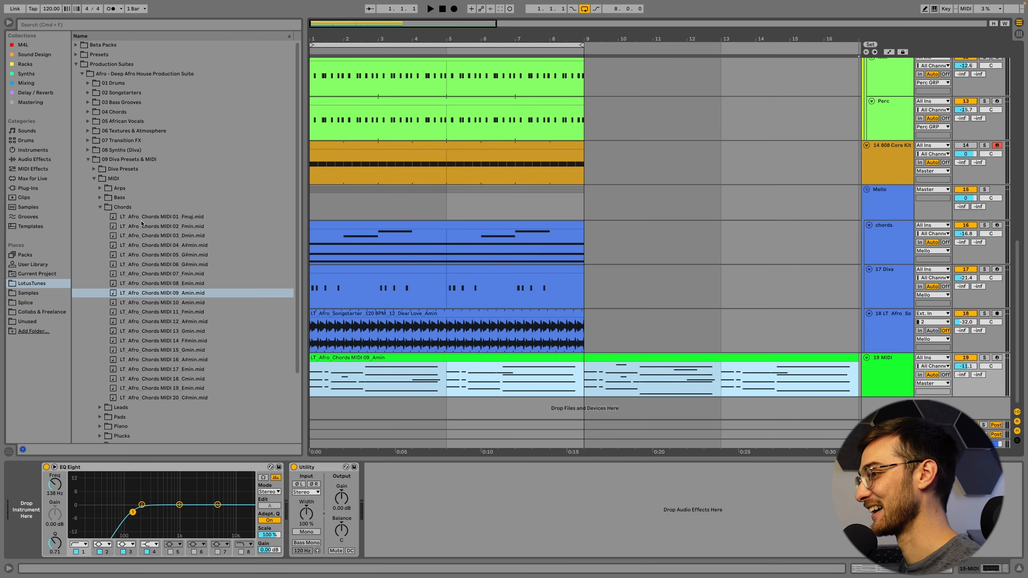
pyautogui.click(100, 207)
pyautogui.click(381, 354)
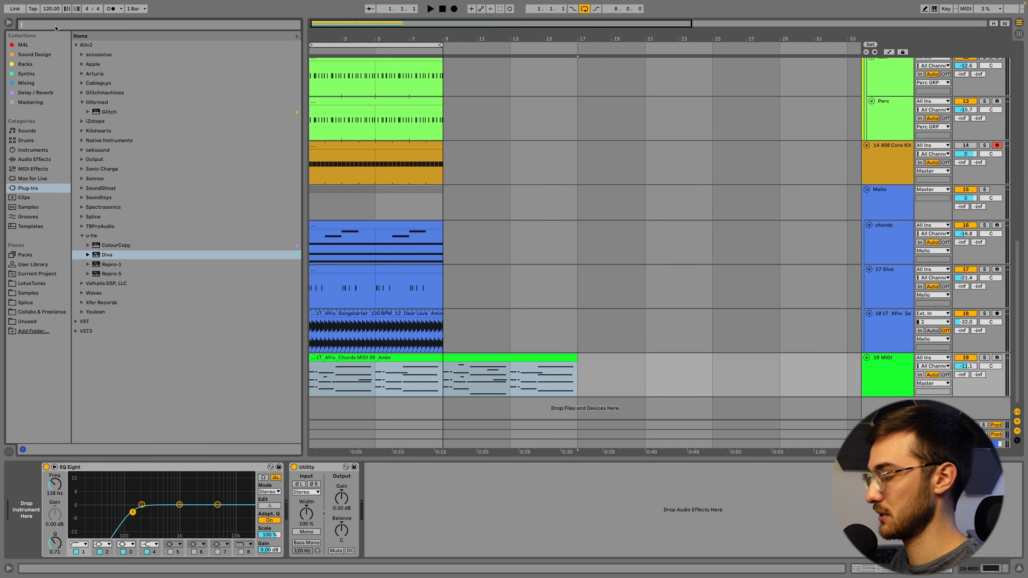
# - Search the instruments for "piano", load Simpler's Grand Piano.adg onto the chords MIDI track and start playback
pyautogui.write('iano')
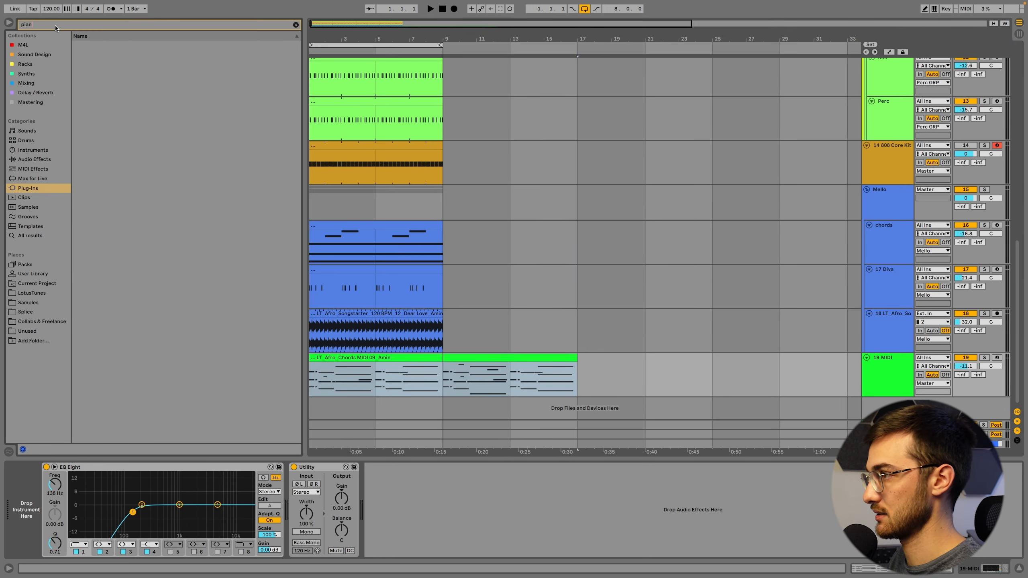
pyautogui.click(37, 150)
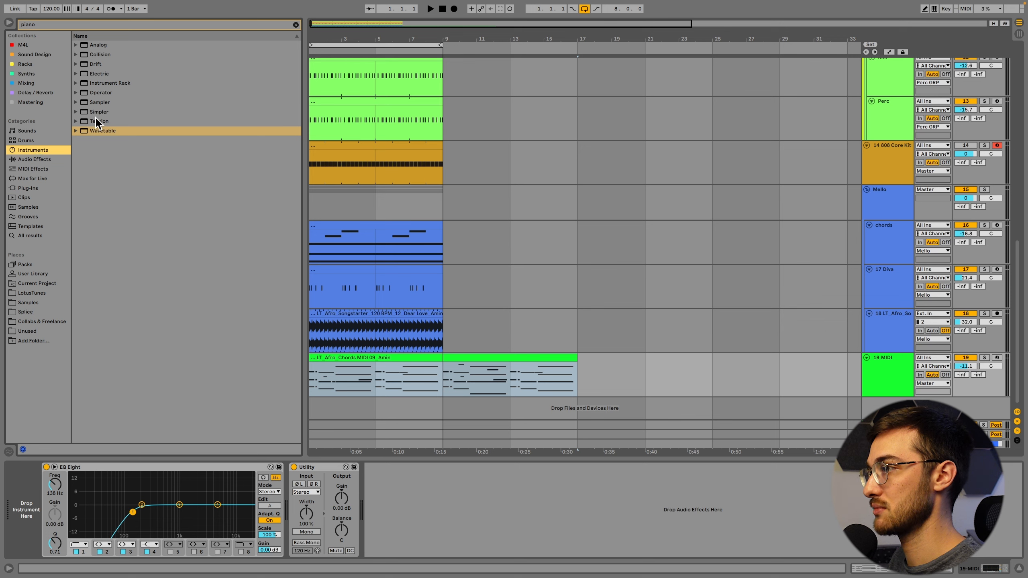
pyautogui.click(76, 111)
pyautogui.click(82, 131)
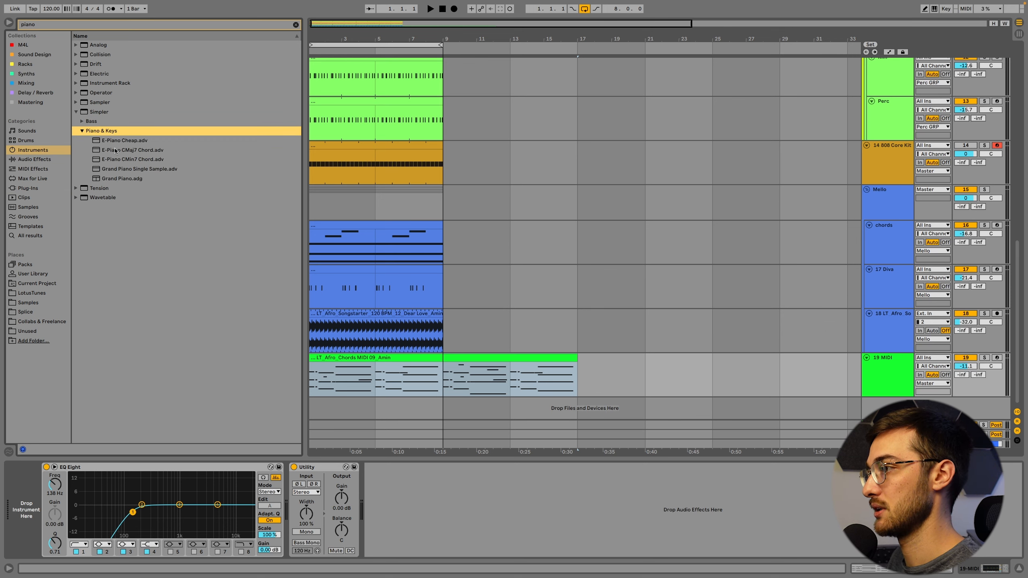
pyautogui.moveTo(120, 180); pyautogui.dragTo(352, 378)
pyautogui.press('space')
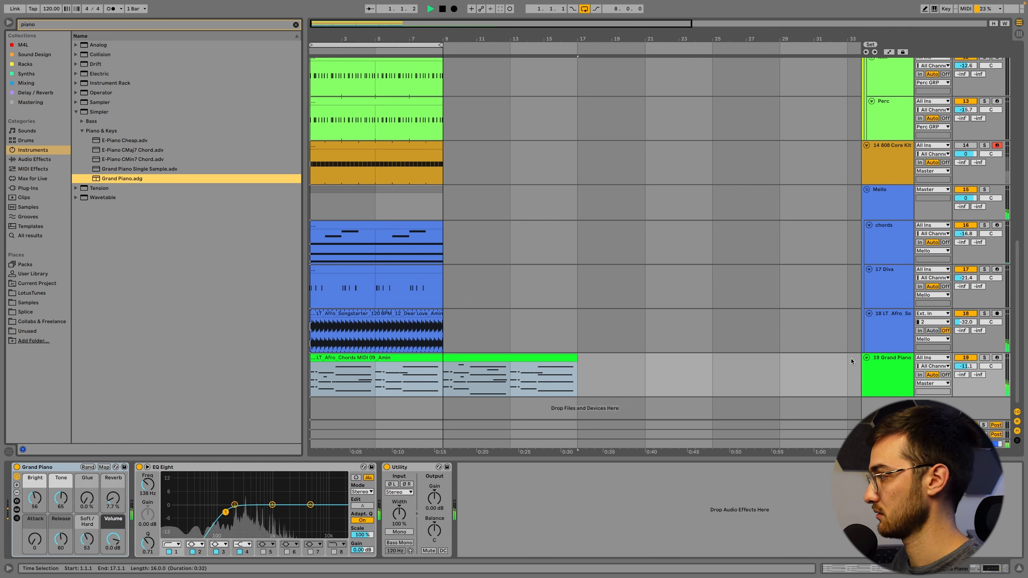
# - Raise the Grand Piano track's volume to -8.5 dB and set its rack's Reverb to 33 % and Glue to 45 %
pyautogui.moveTo(966, 367); pyautogui.dragTo(965, 356)
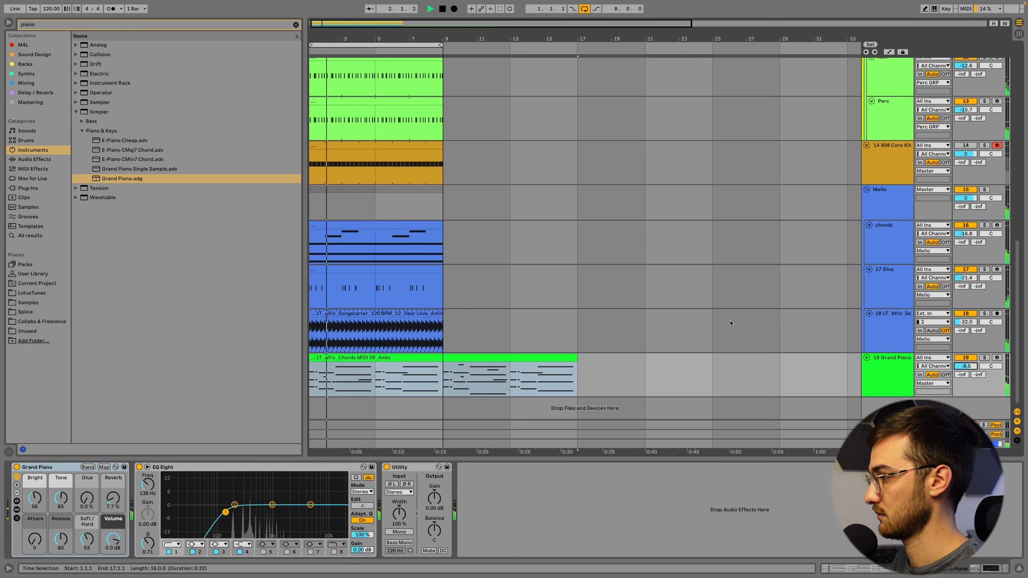
pyautogui.moveTo(330, 38); pyautogui.dragTo(346, 51)
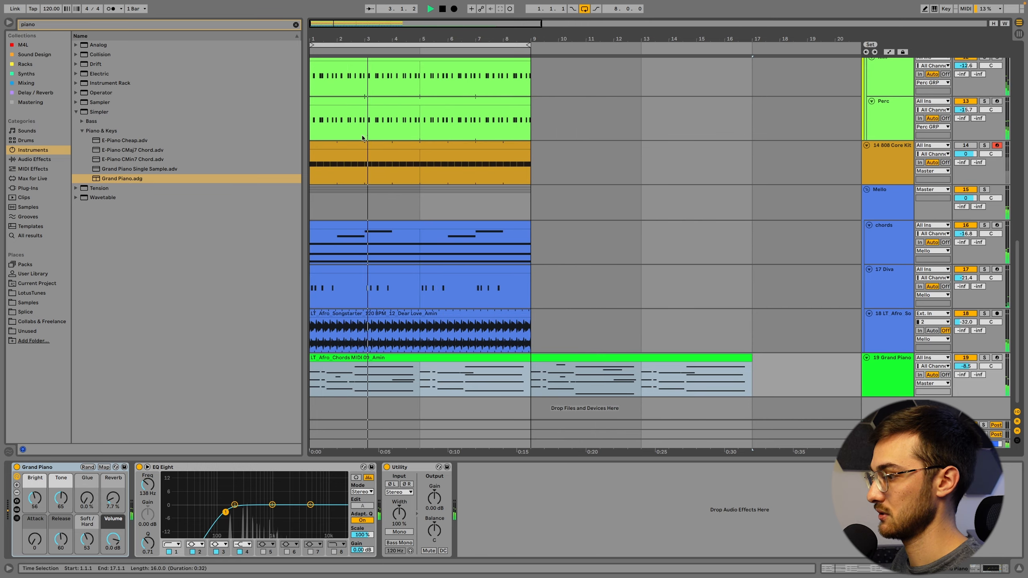
pyautogui.moveTo(113, 498); pyautogui.dragTo(112, 480)
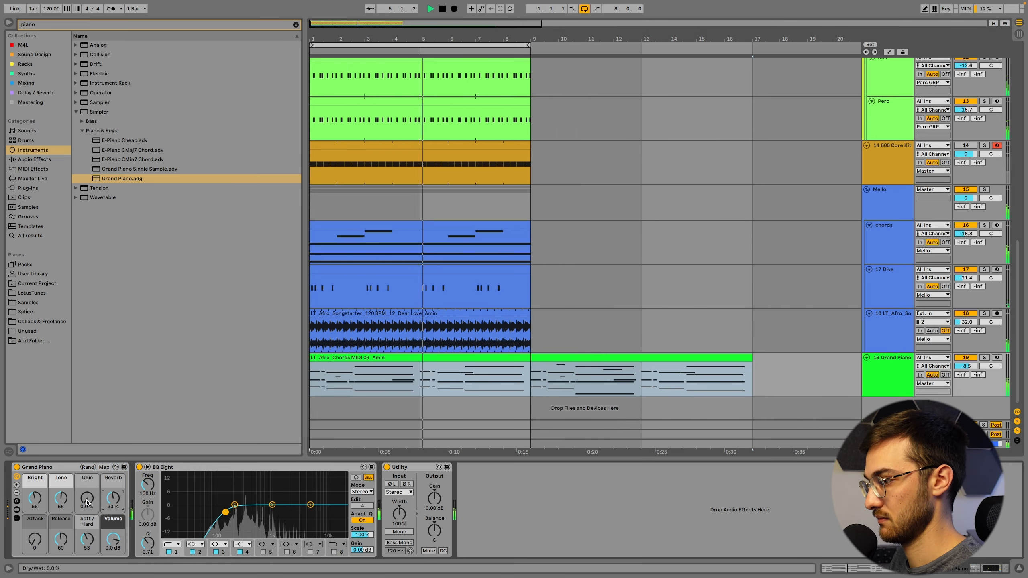
pyautogui.moveTo(87, 498); pyautogui.dragTo(87, 481)
# - Duplicate the eight-bar clips on all tracks from the kick through Dear Love and extend the arrangement loop to 16 bars
pyautogui.click(498, 357)
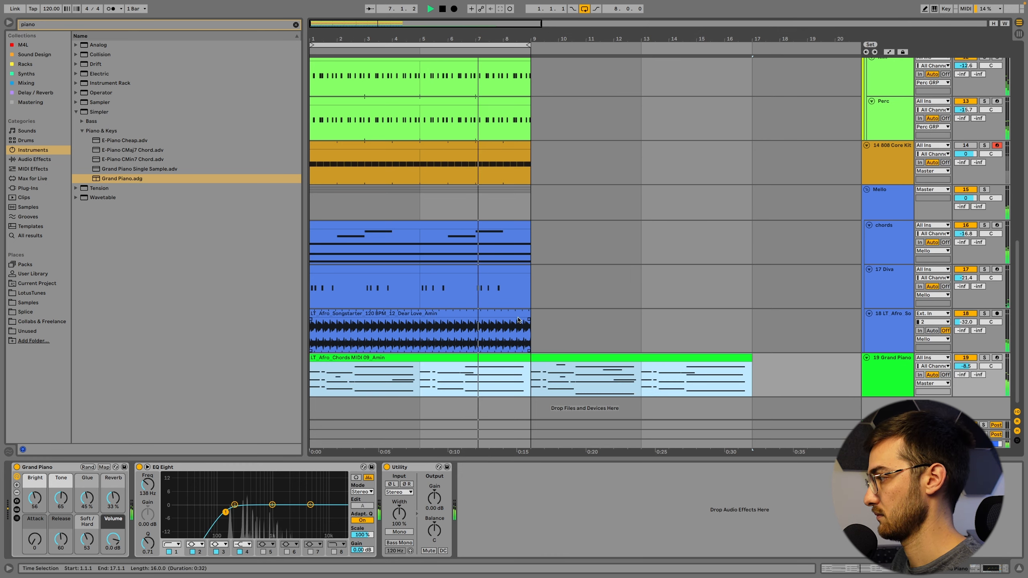
pyautogui.click(477, 314)
pyautogui.scroll(10, 389, 202)
pyautogui.scroll(5, 364, 162)
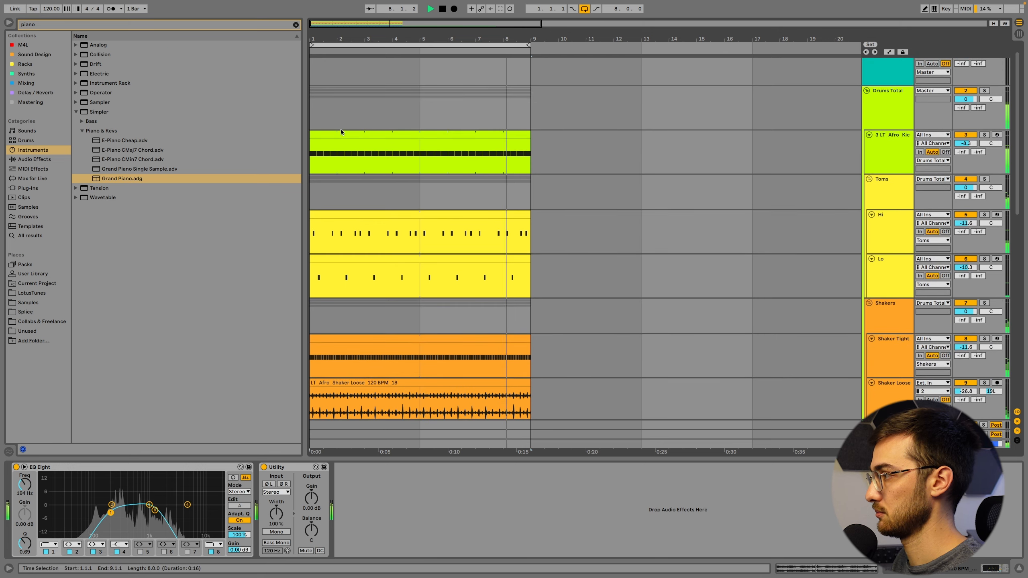
pyautogui.keyDown('shift'); pyautogui.click(340, 135); pyautogui.keyUp('shift')
pyautogui.press('super+d')
pyautogui.moveTo(529, 45); pyautogui.dragTo(752, 45)
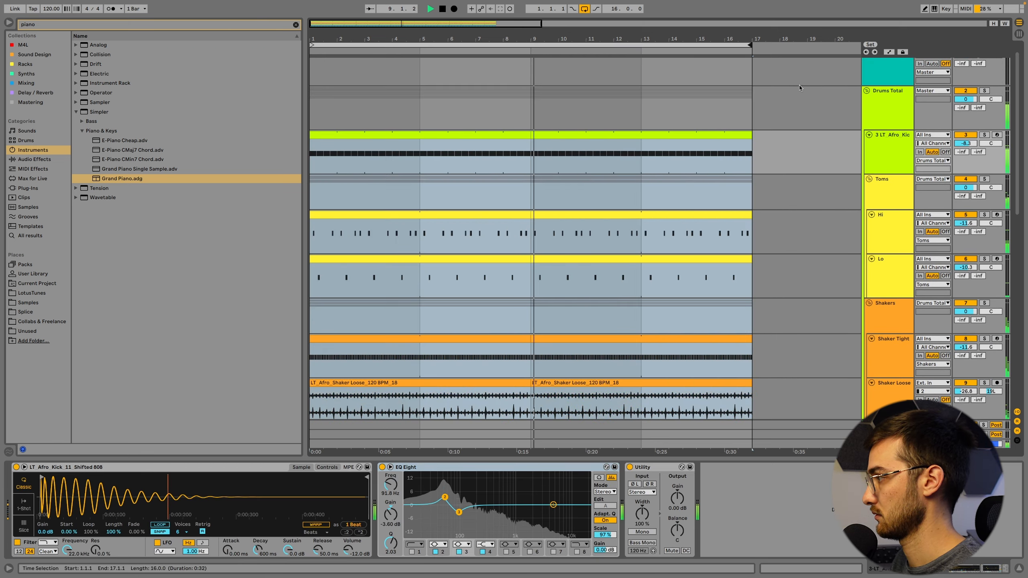
pyautogui.click(534, 110)
pyautogui.press('-')
pyautogui.press('-')
pyautogui.scroll(-15, 399, 196)
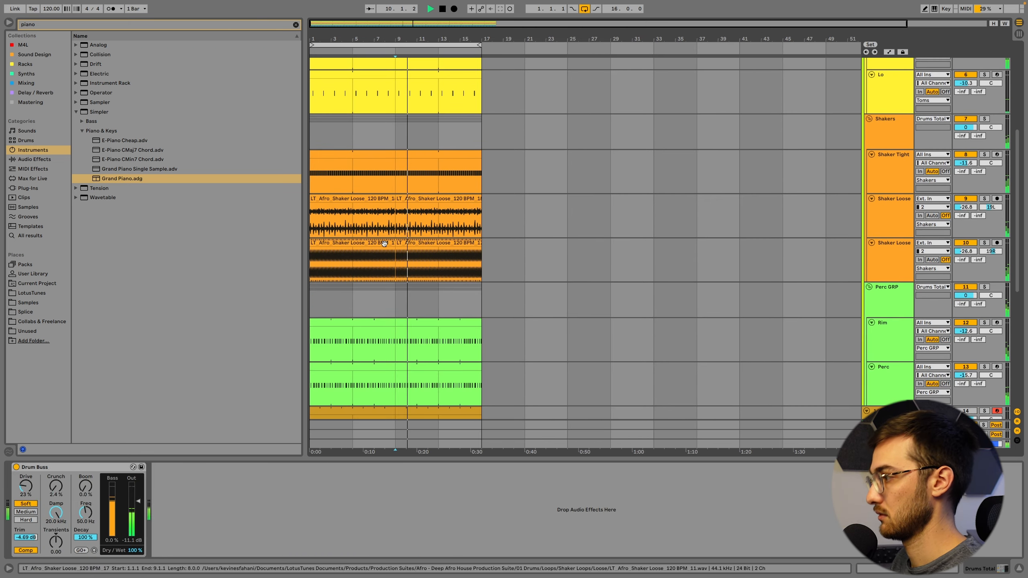
pyautogui.scroll(-1, 391, 270)
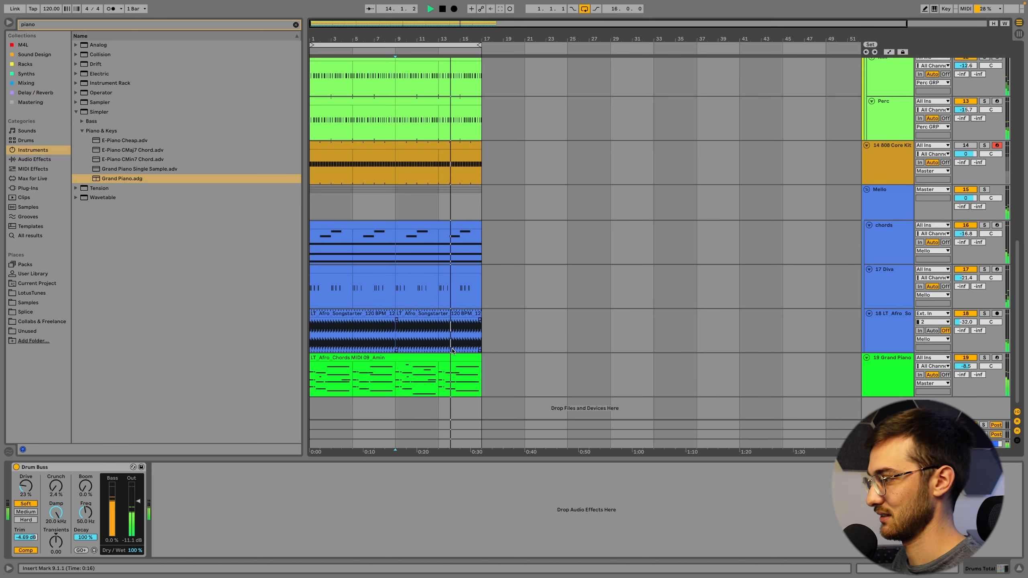
# - Raise the Grand Piano rack's Reverb to 51 %
pyautogui.click(338, 377)
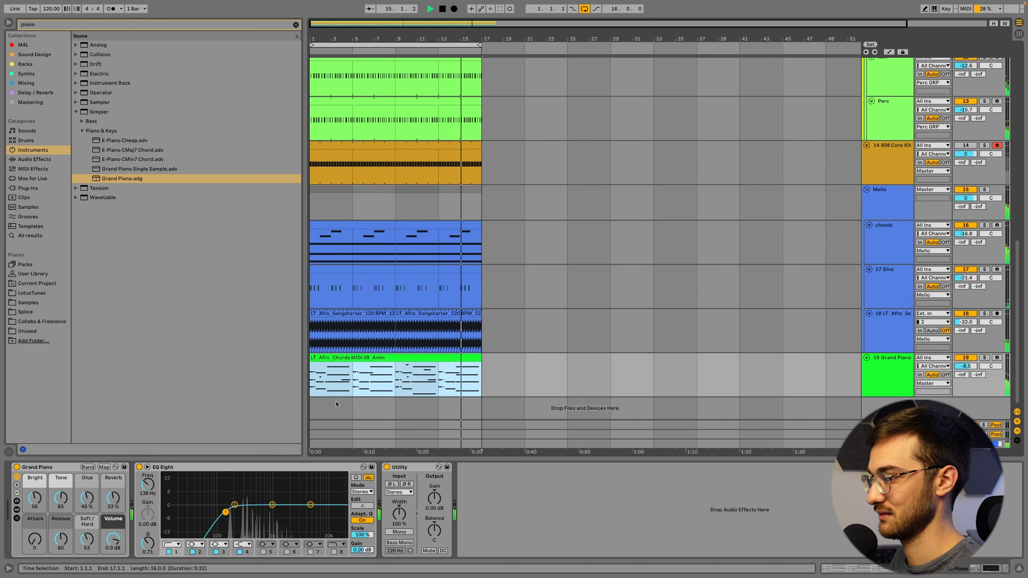
pyautogui.moveTo(112, 498); pyautogui.dragTo(113, 486)
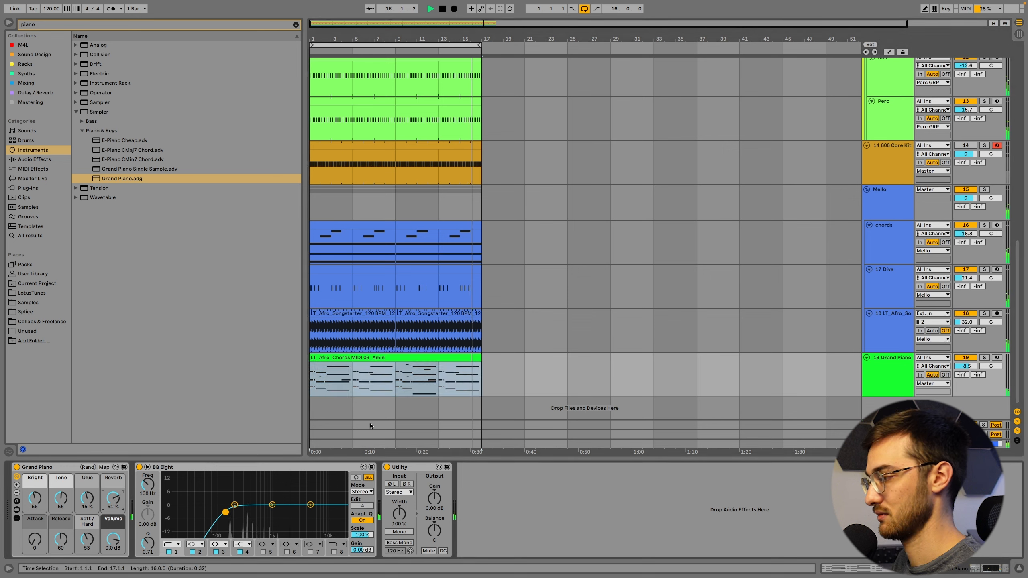
pyautogui.click(431, 357)
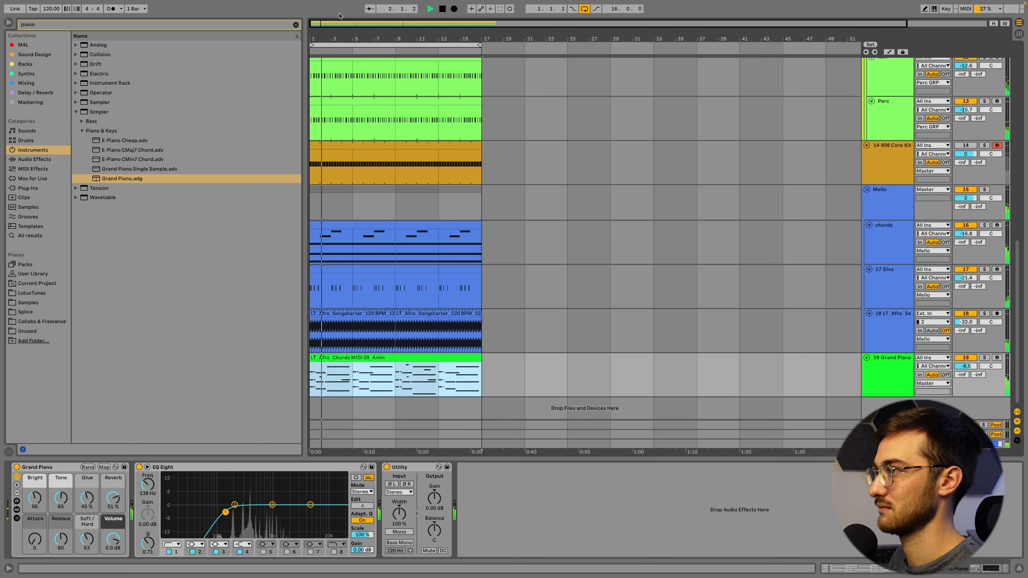
# - Clear the browser search and open the A minor African Vocals folder of the Afro production suite in LotusTunes
pyautogui.click(296, 25)
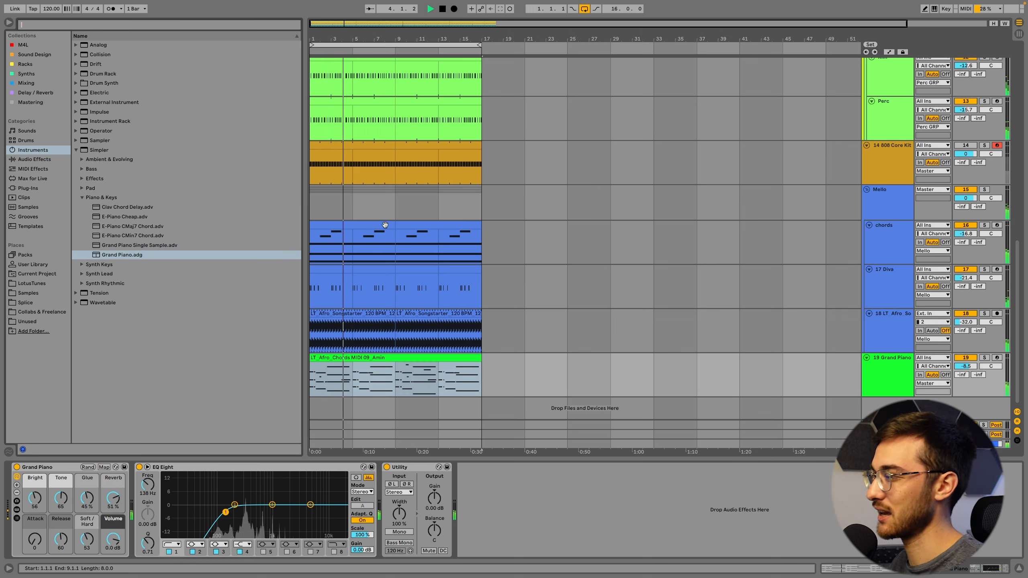
pyautogui.click(401, 357)
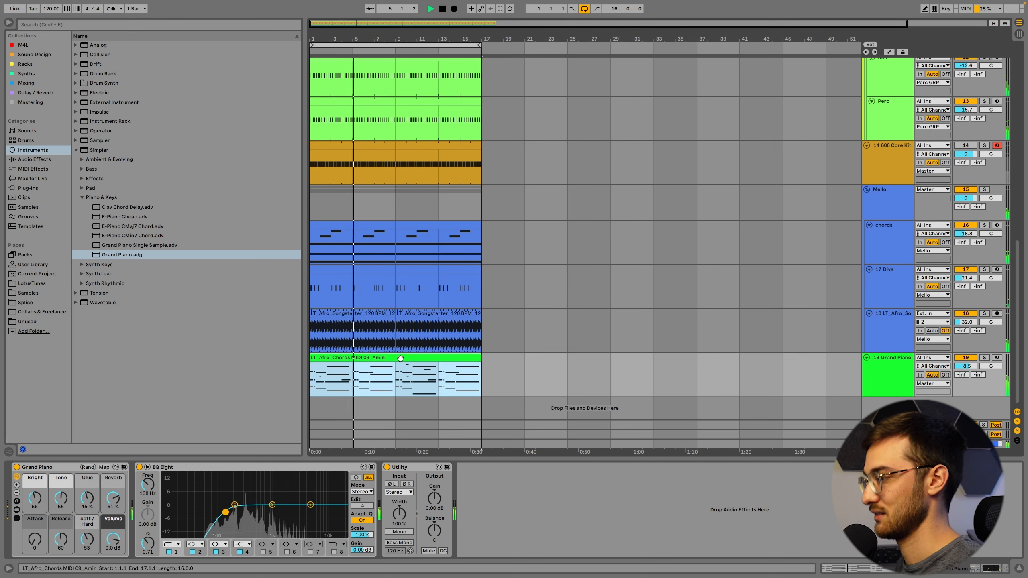
pyautogui.click(51, 283)
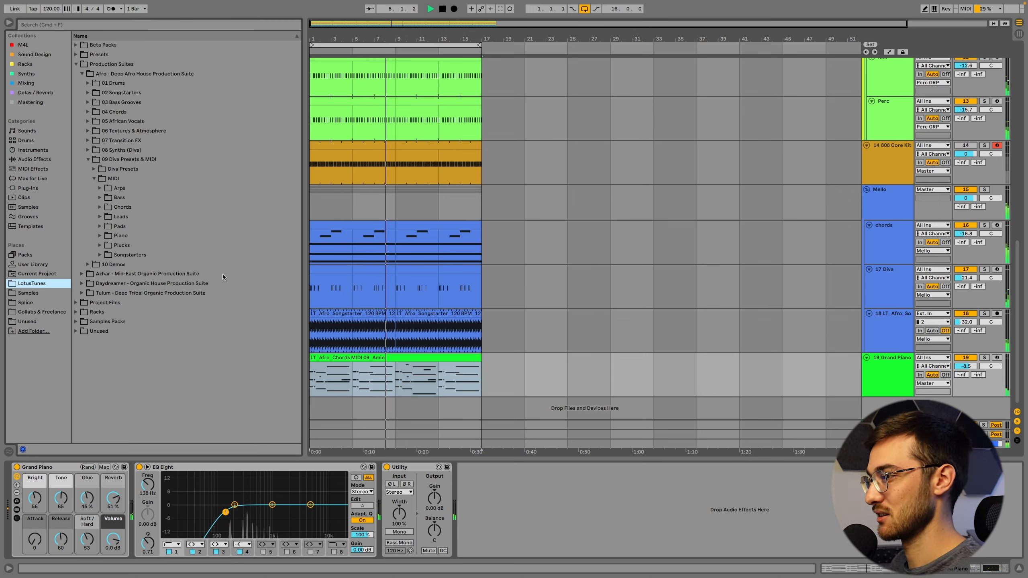
pyautogui.click(94, 179)
pyautogui.press('space')
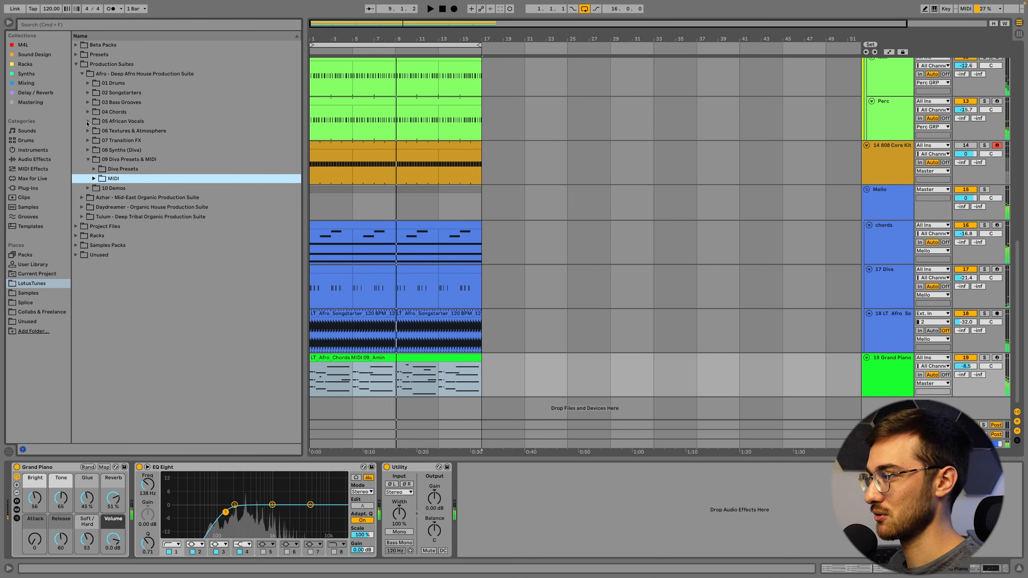
pyautogui.click(88, 122)
pyautogui.click(94, 131)
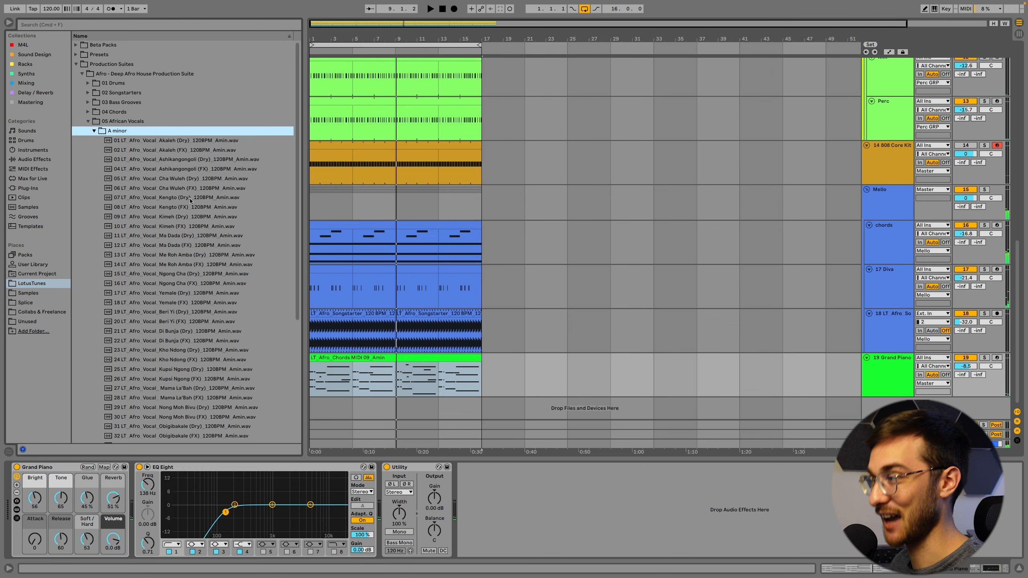
pyautogui.scroll(-2, 190, 200)
pyautogui.scroll(-4, 224, 235)
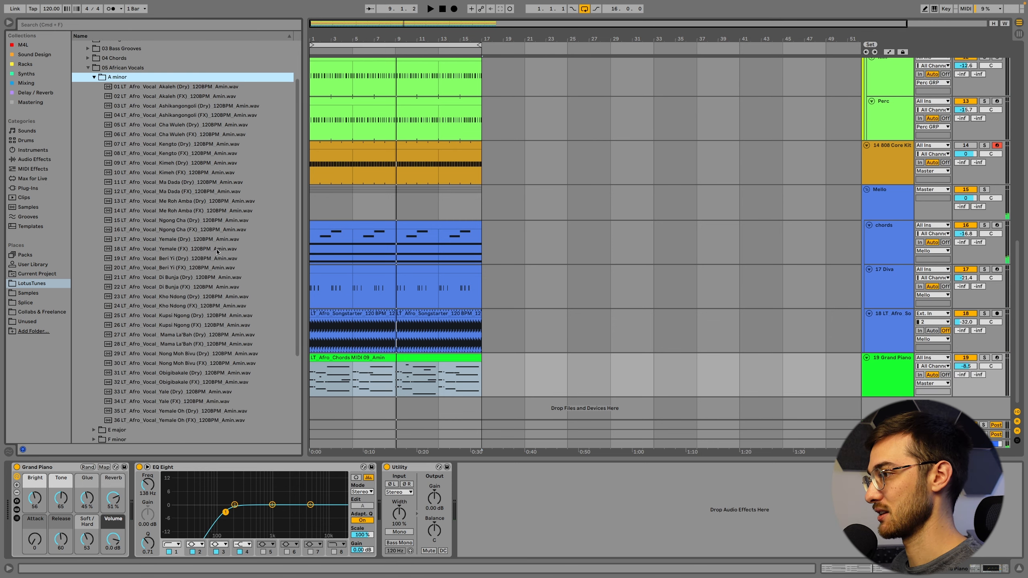
# - Place the Ma Dada (FX) vocal at bar 1 of a new audio track, re-warped at 120 BPM, and lower the track's volume to -18.1 dB
pyautogui.press('super+t')
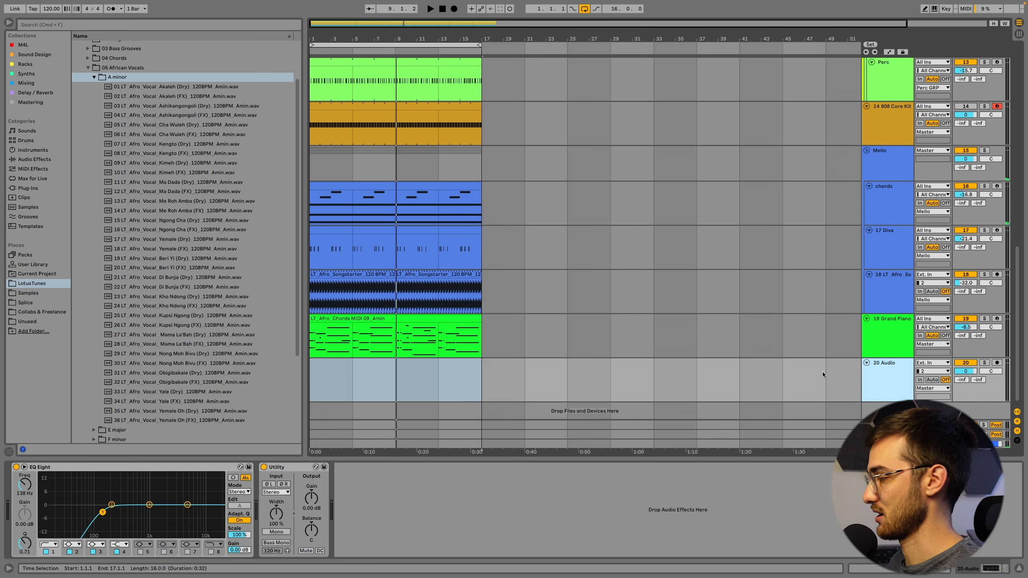
pyautogui.moveTo(215, 194); pyautogui.dragTo(319, 384)
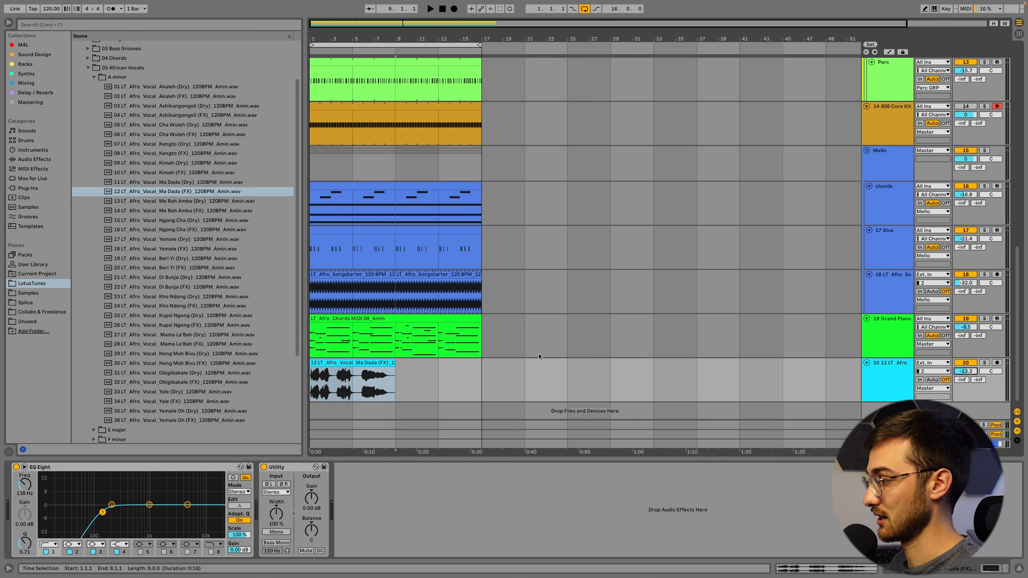
pyautogui.doubleClick(345, 363)
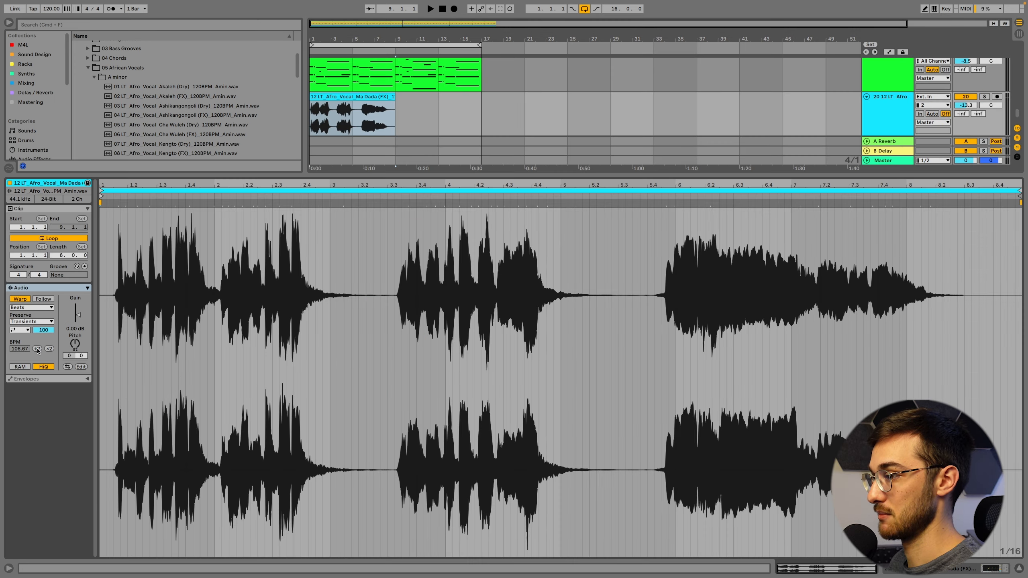
pyautogui.click(20, 299)
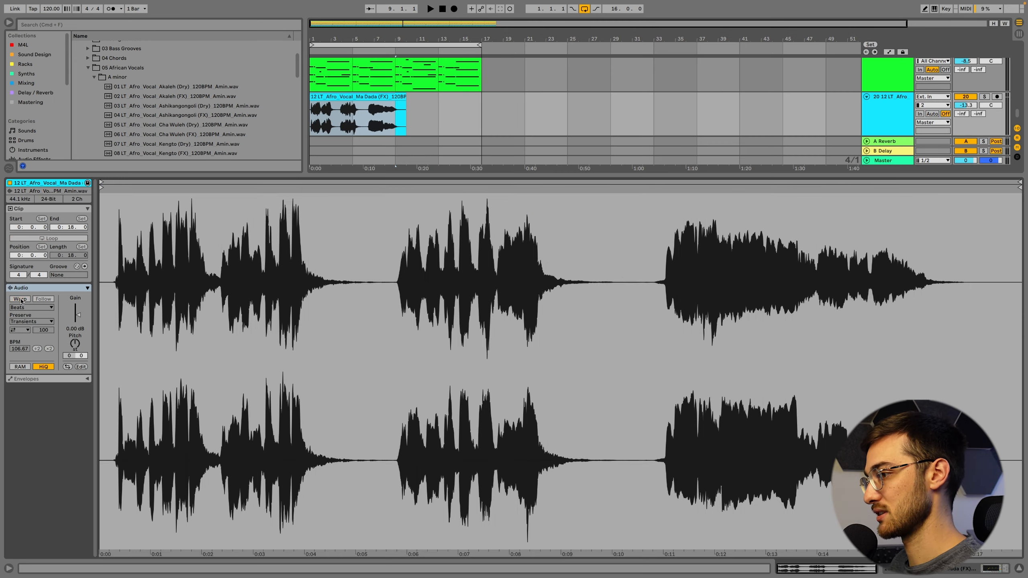
pyautogui.click(20, 299)
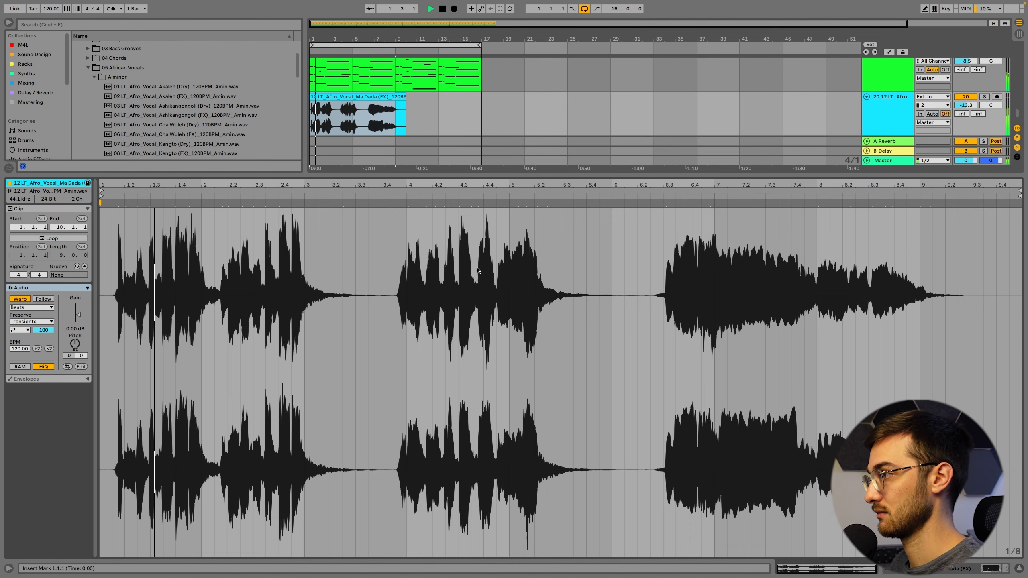
pyautogui.click(949, 568)
pyautogui.moveTo(966, 366); pyautogui.dragTo(966, 376)
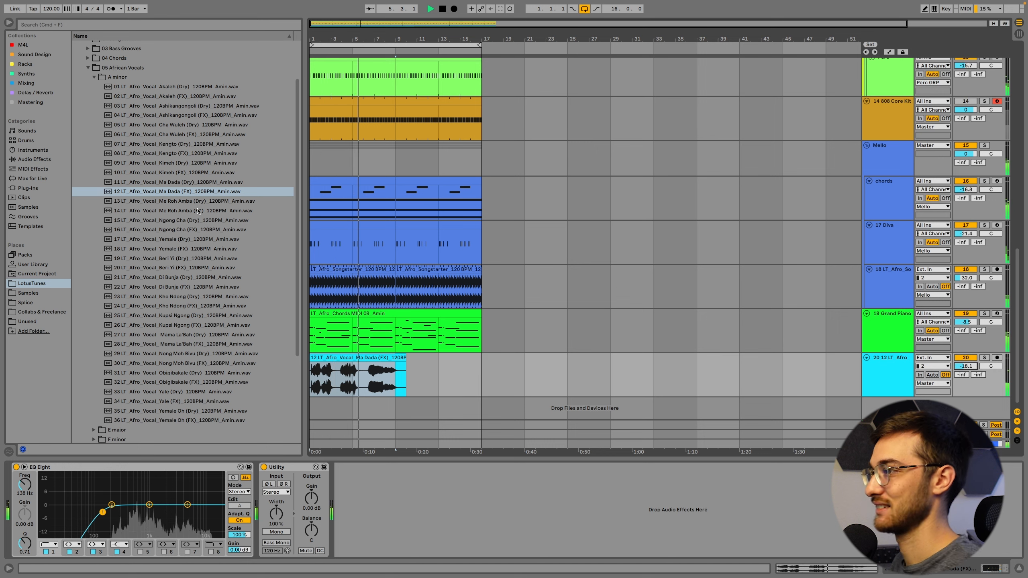
pyautogui.press('space')
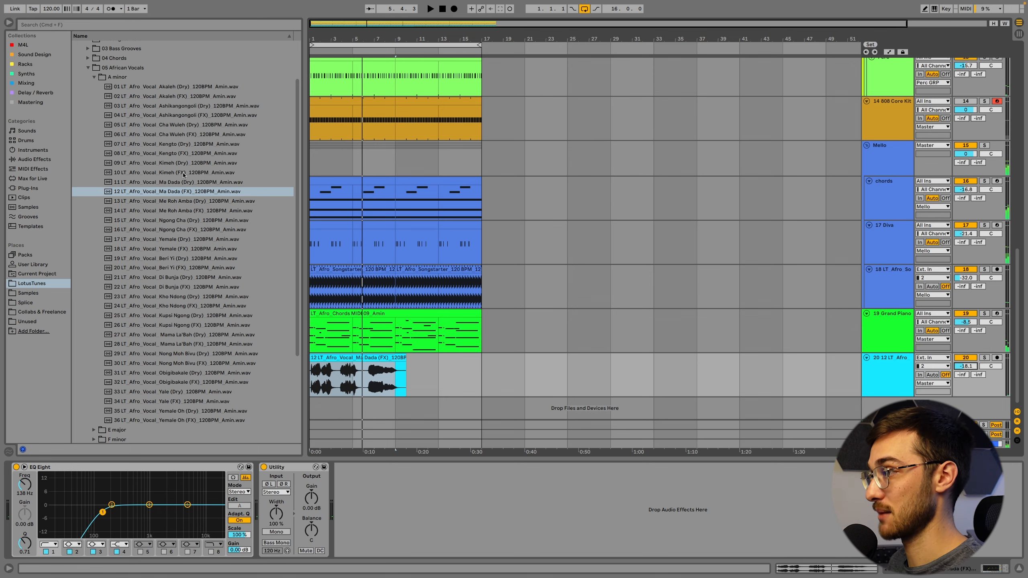
# - Replace the vocal with the Kimeh (FX) sample, set its warp mode to Complex Pro and audition it
pyautogui.moveTo(184, 175); pyautogui.dragTo(328, 357)
pyautogui.doubleClick(328, 357)
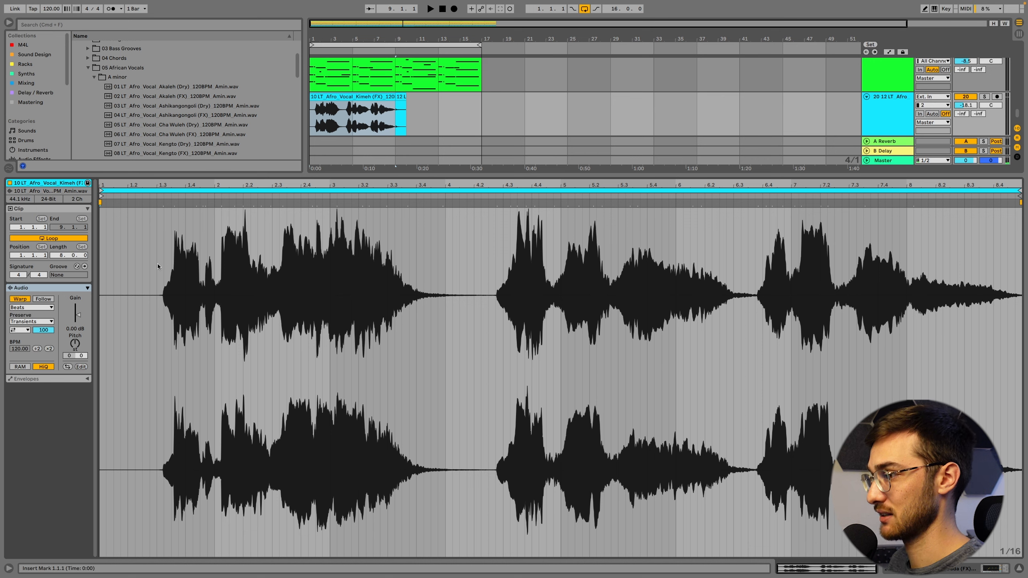
pyautogui.click(31, 307)
pyautogui.click(27, 353)
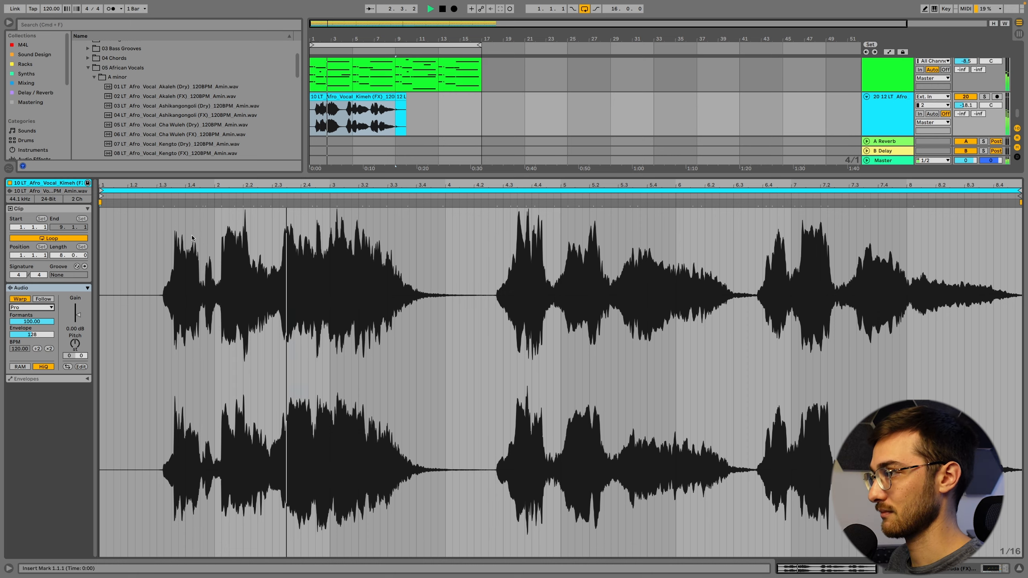
pyautogui.hotkey('shift', 'Tab')
# - Replace the vocal with Ashikangongoli (FX), re-warp it at 120 BPM in Complex Pro mode and extend the clip to bar 10
pyautogui.scroll(1, 217, 164)
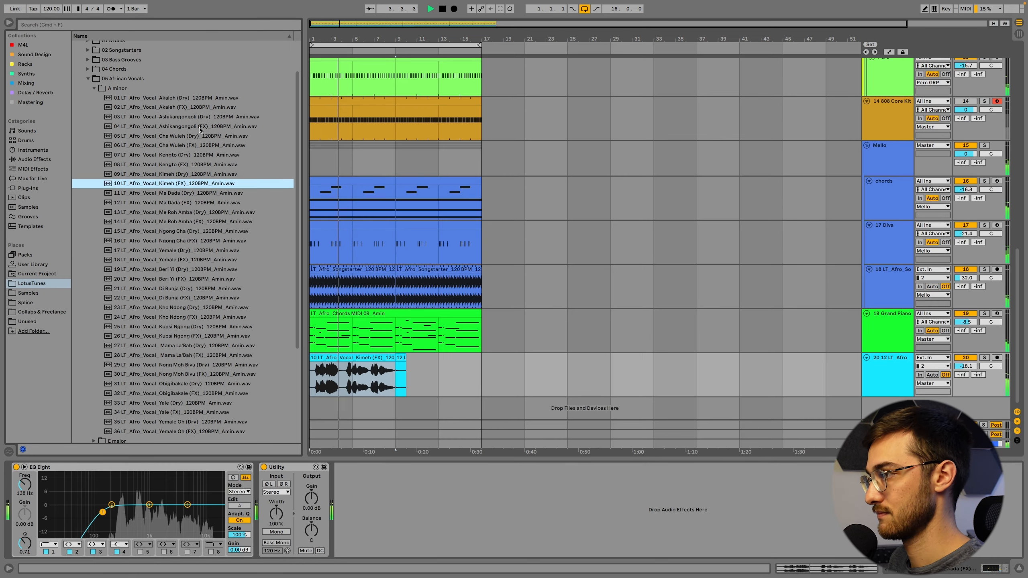
pyautogui.moveTo(199, 128); pyautogui.dragTo(314, 365)
pyautogui.press('space')
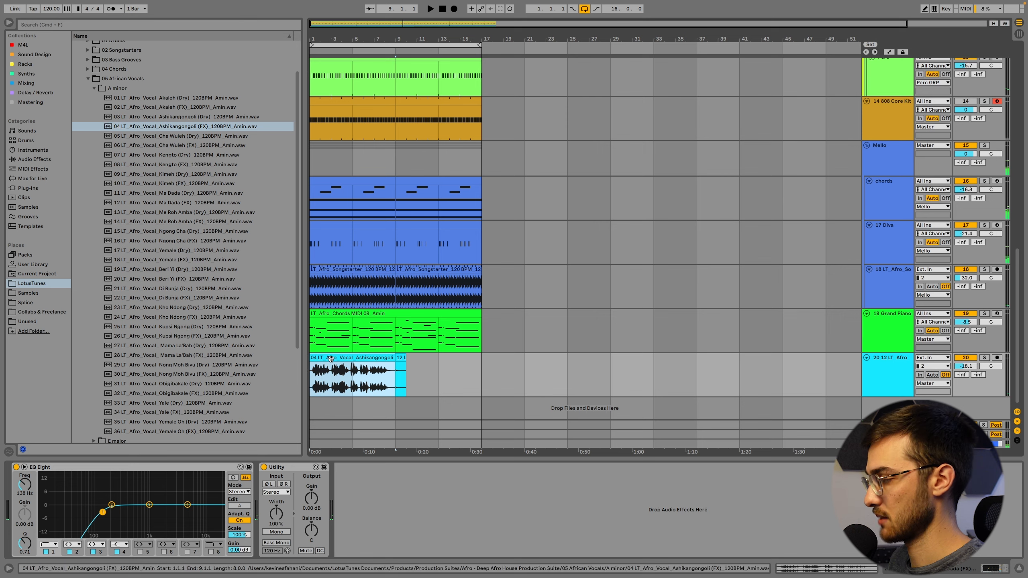
pyautogui.doubleClick(333, 357)
pyautogui.click(23, 300)
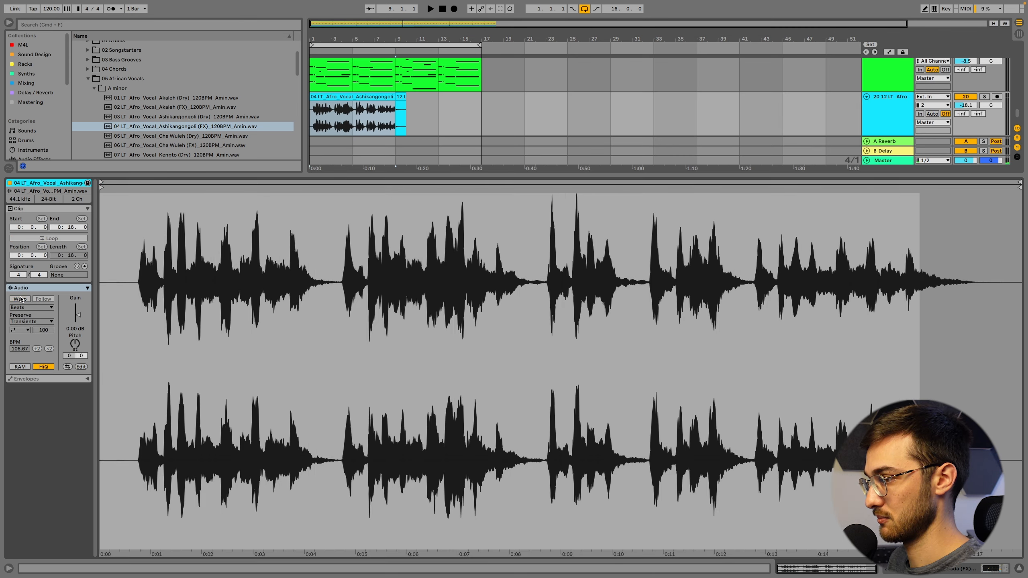
pyautogui.click(23, 300)
pyautogui.click(24, 308)
pyautogui.click(18, 352)
pyautogui.press('space')
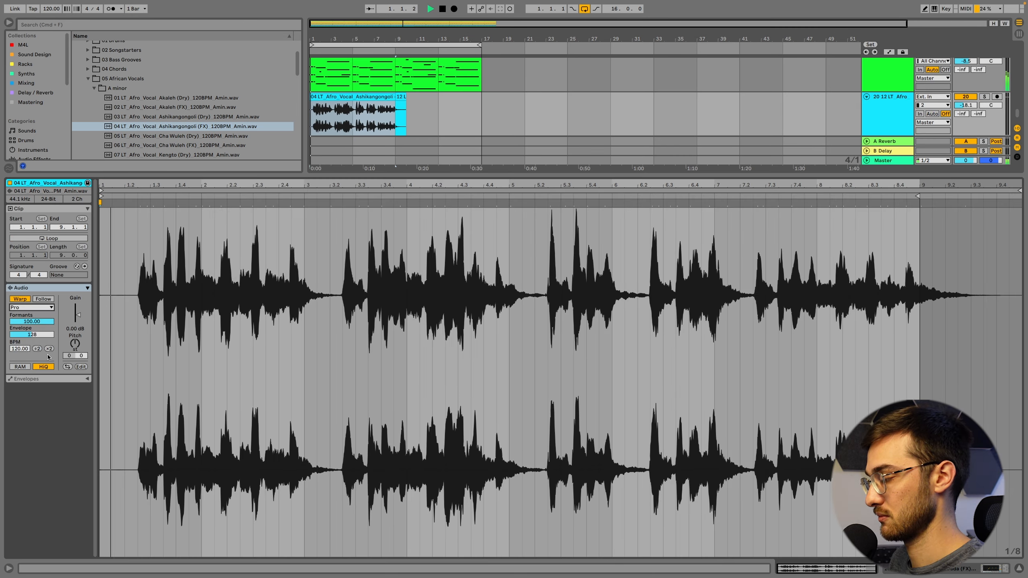
pyautogui.hotkey('shift', 'Tab')
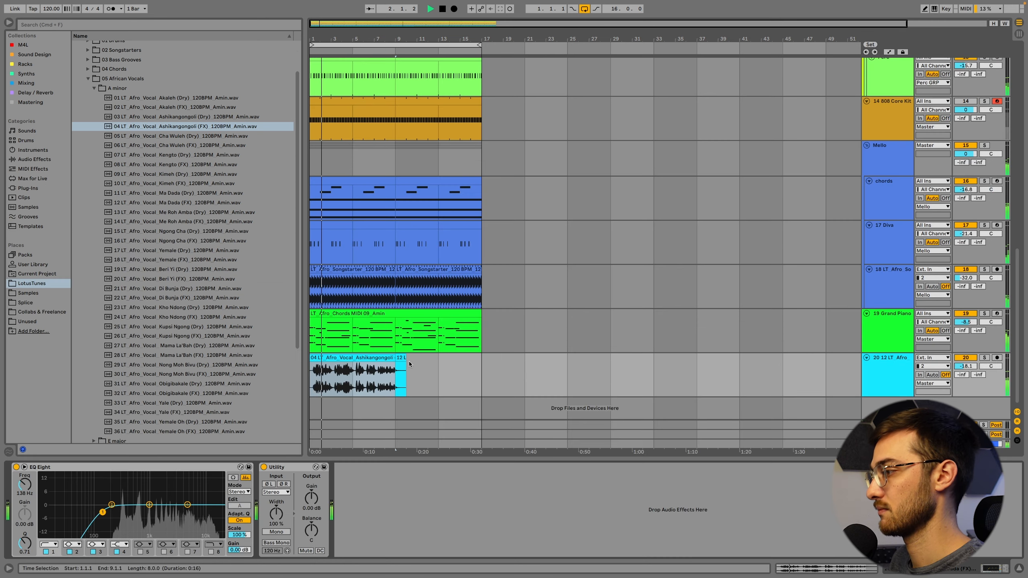
pyautogui.moveTo(394, 359); pyautogui.dragTo(415, 360)
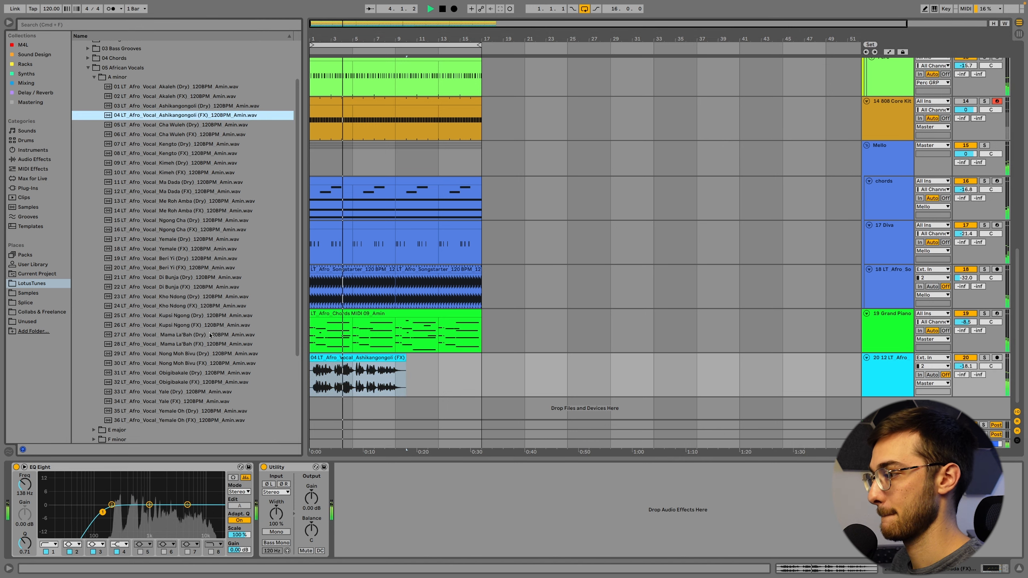
# - Swap the vocal clip for Mama La'Bah (FX) and delete the vocal track
pyautogui.scroll(-2, 220, 373)
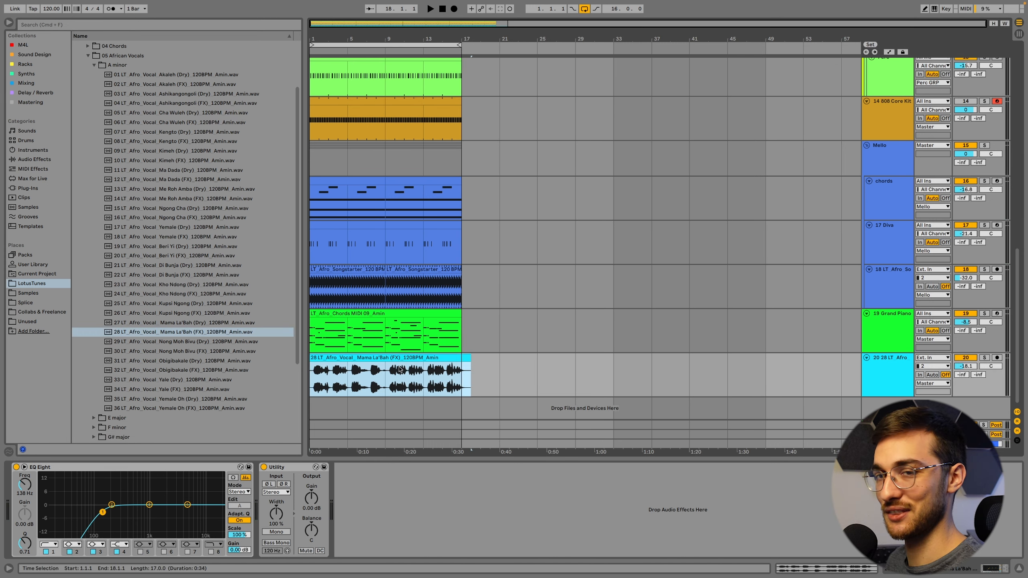
pyautogui.press('Delete')
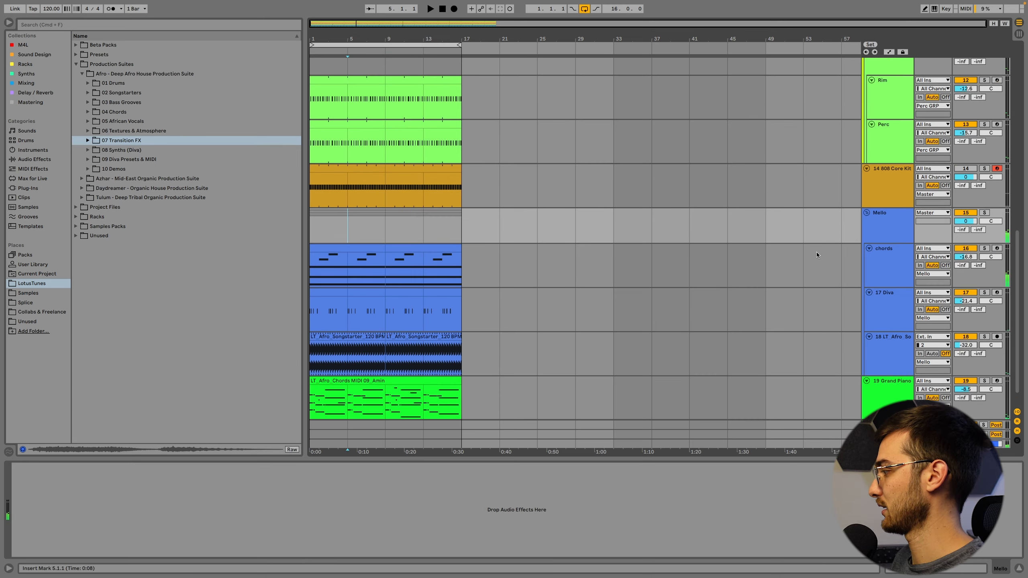
# - Add an audio track after Grand Piano and open the Drum Fills folder among the Afro suite's drum one-shots
pyautogui.press('super+t')
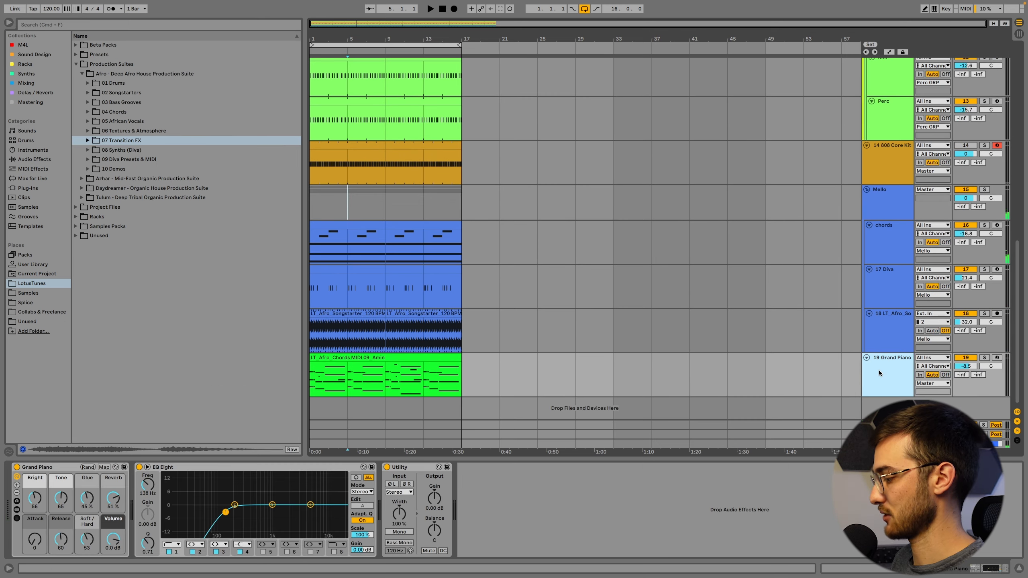
pyautogui.scroll(-1, 882, 388)
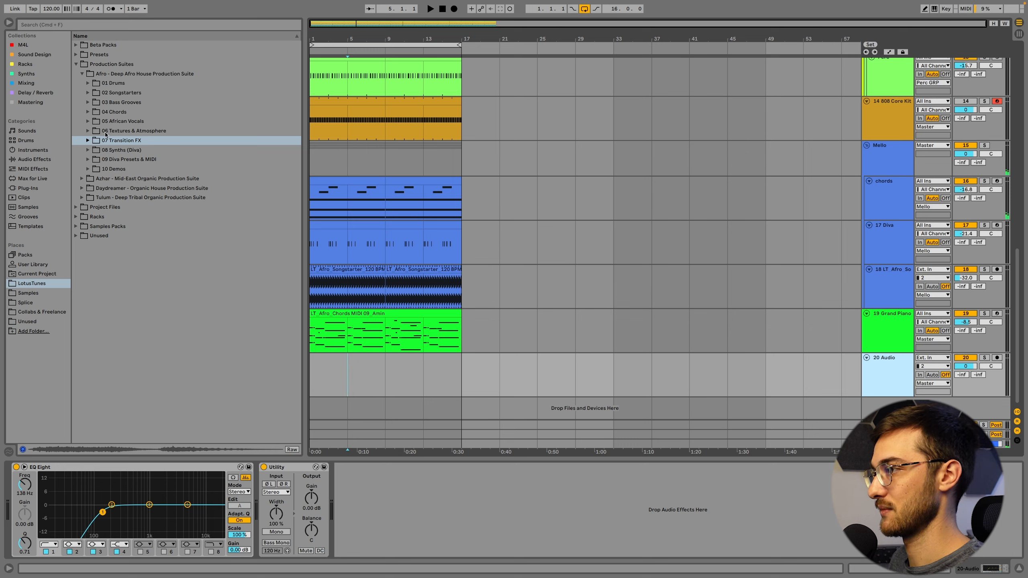
pyautogui.click(90, 85)
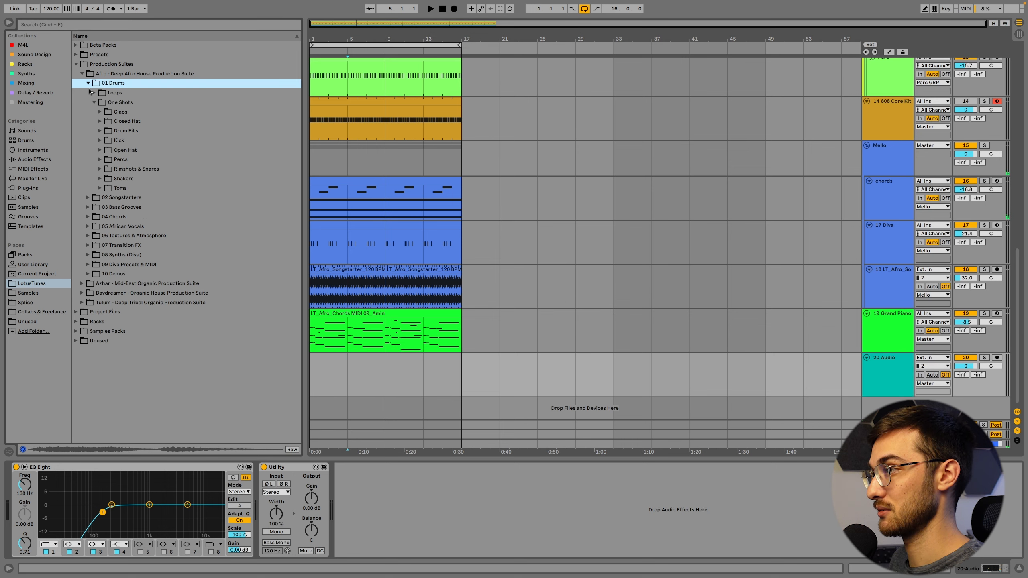
pyautogui.click(106, 104)
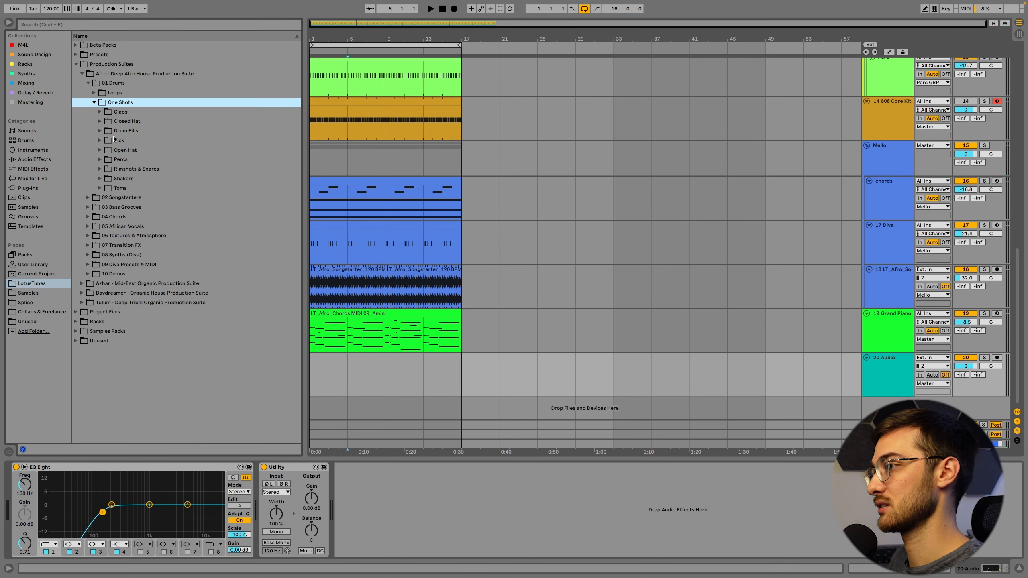
pyautogui.click(100, 131)
pyautogui.scroll(-2, 109, 139)
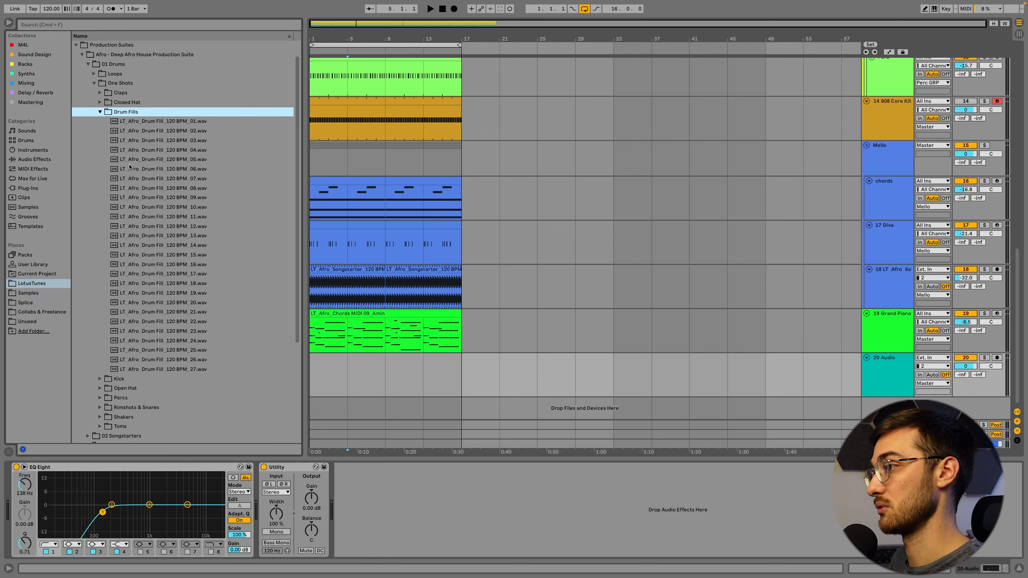
# - Place drum fill 09 at bar 16 of the new track using a finer grid and lower the track's volume to -20.0 dB
pyautogui.click(157, 180)
pyautogui.moveTo(169, 181); pyautogui.dragTo(465, 366)
pyautogui.rightClick(459, 372)
pyautogui.click(527, 474)
pyautogui.press('space')
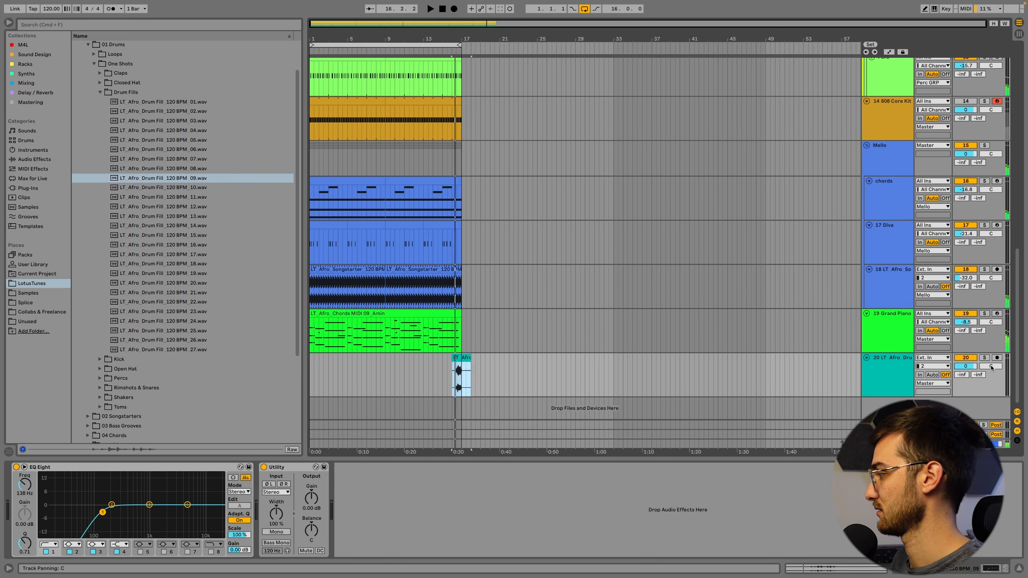
pyautogui.moveTo(966, 366); pyautogui.dragTo(966, 389)
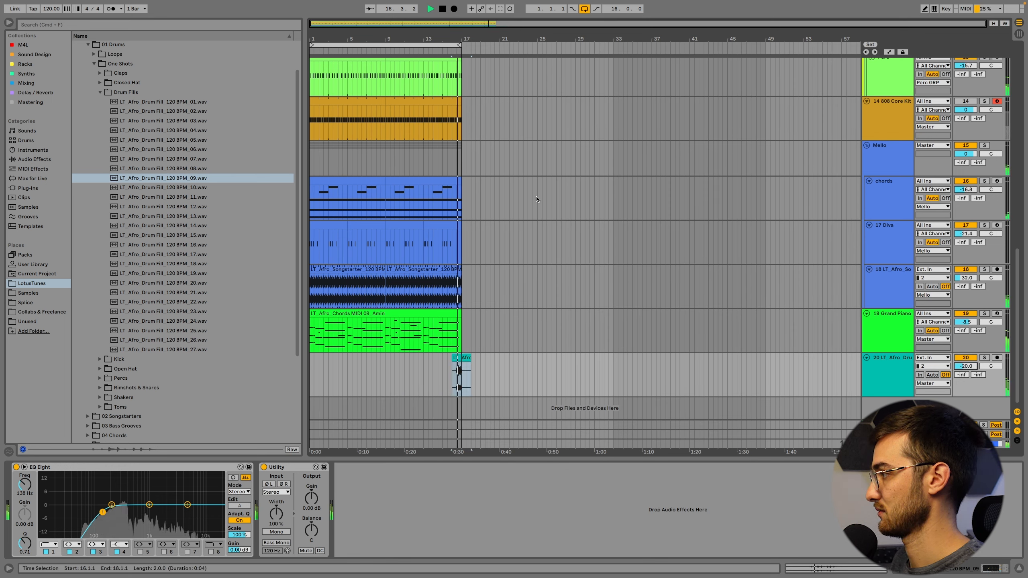
# - Trim the drum fill clip to end at bar 17 and set the arrangement grid back to a wider spacing
pyautogui.moveTo(457, 38); pyautogui.dragTo(471, 125)
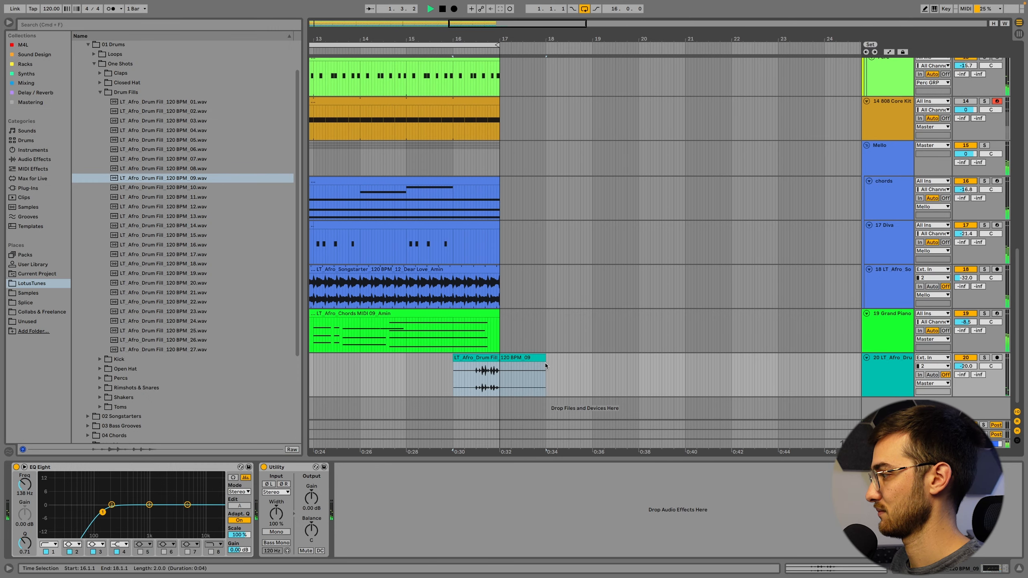
pyautogui.moveTo(545, 365); pyautogui.dragTo(498, 353)
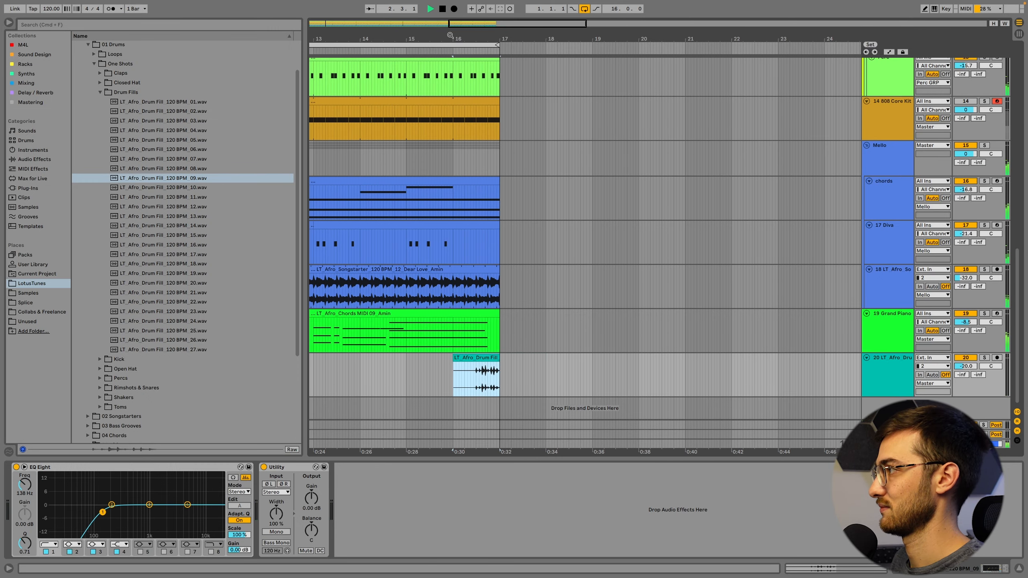
pyautogui.moveTo(450, 36); pyautogui.dragTo(450, 4)
pyautogui.rightClick(479, 207)
pyautogui.click(551, 282)
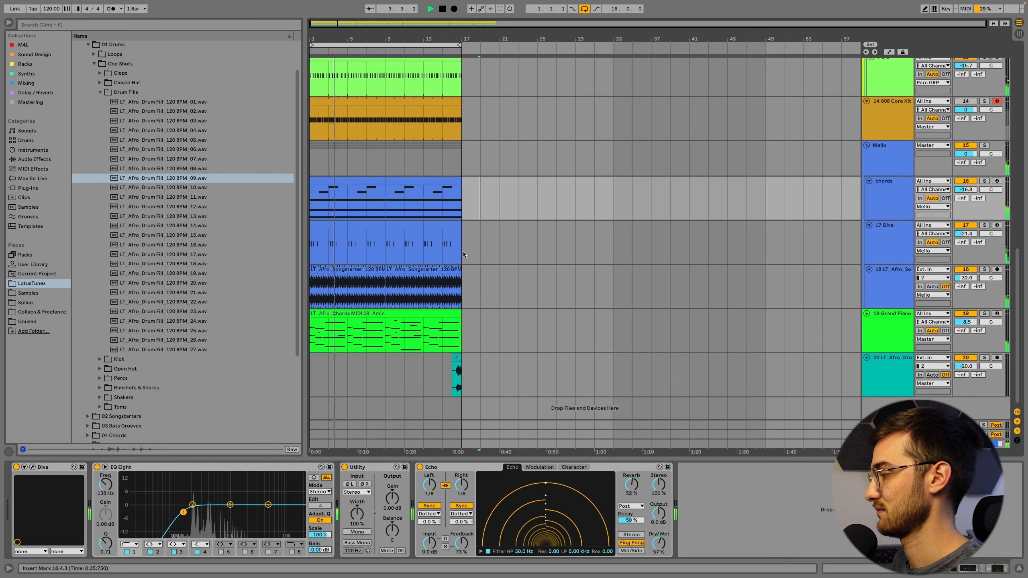
# - Lower the drum fill track's volume to -22.0 dB
pyautogui.scroll(2, 464, 259)
pyautogui.click(455, 410)
pyautogui.scroll(-2, 486, 401)
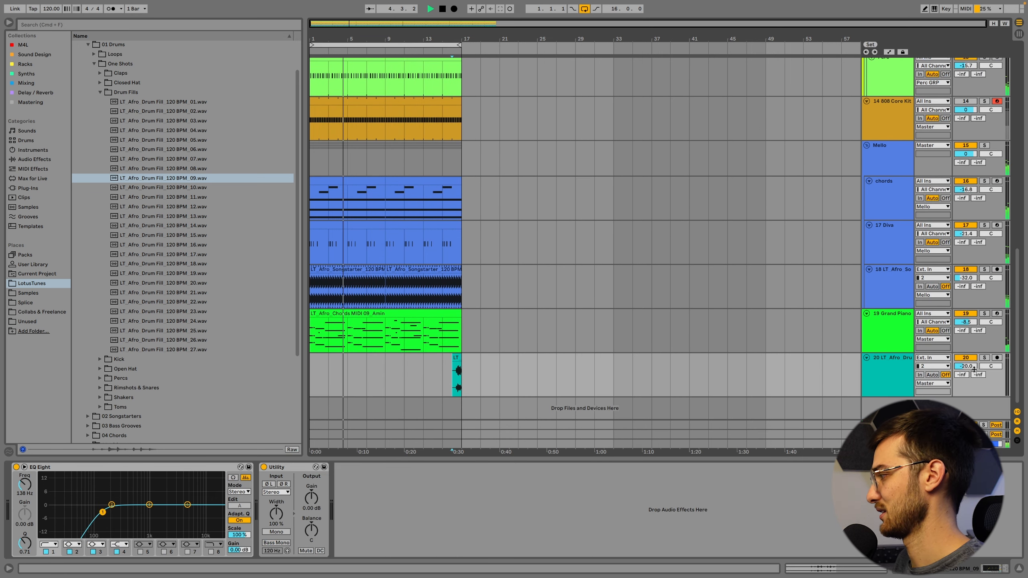
pyautogui.scroll(2, 344, 324)
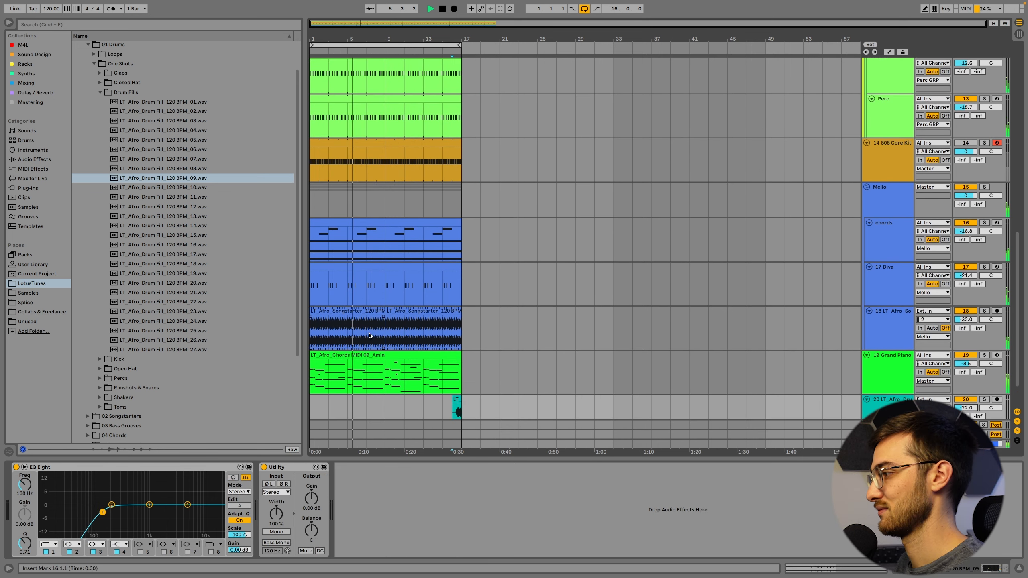
# - Review the arrangement during playback, from the grand piano and melodic tracks through the percussion, shakers, toms and kick
pyautogui.click(364, 360)
pyautogui.scroll(-1, 364, 360)
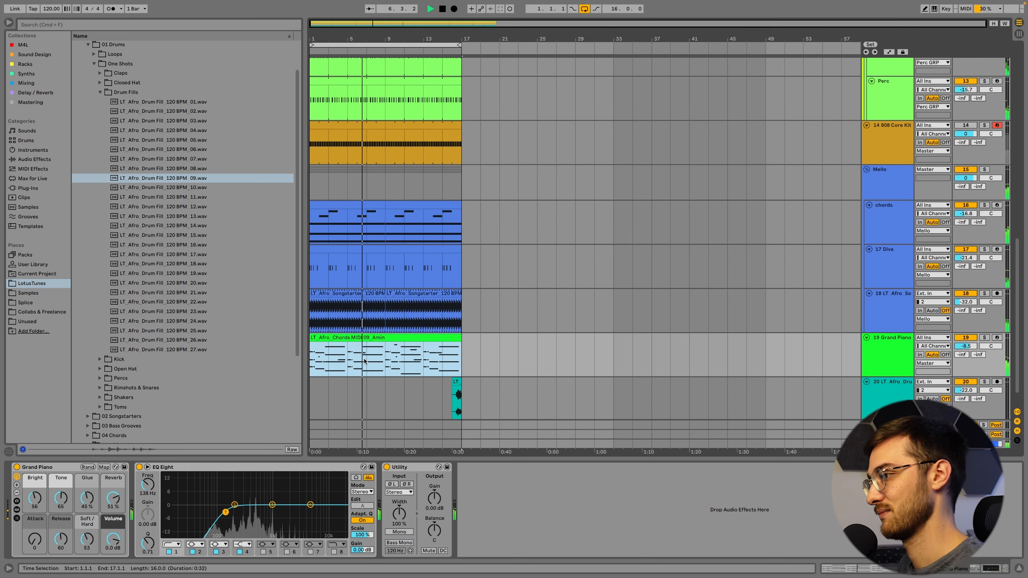
pyautogui.scroll(1, 377, 263)
pyautogui.click(383, 193)
pyautogui.scroll(5, 382, 189)
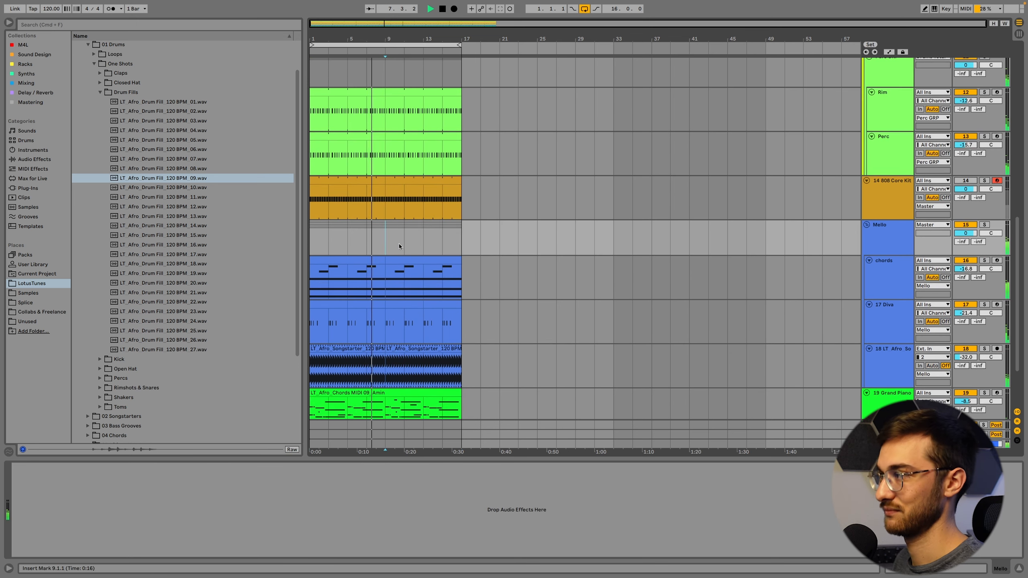
pyautogui.scroll(1, 388, 138)
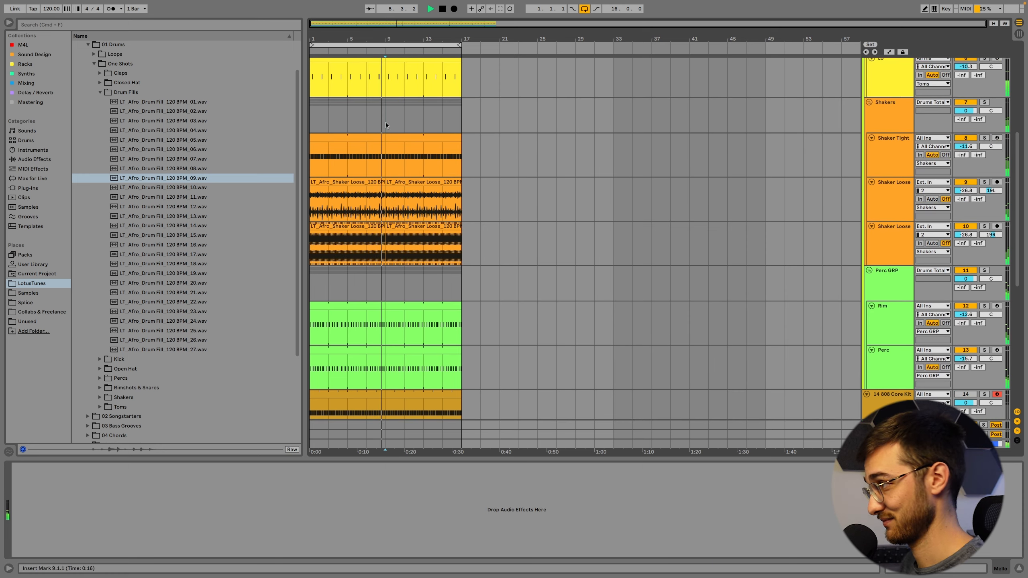
pyautogui.click(384, 123)
pyautogui.scroll(1, 385, 131)
pyautogui.scroll(2, 395, 164)
pyautogui.scroll(3, 395, 164)
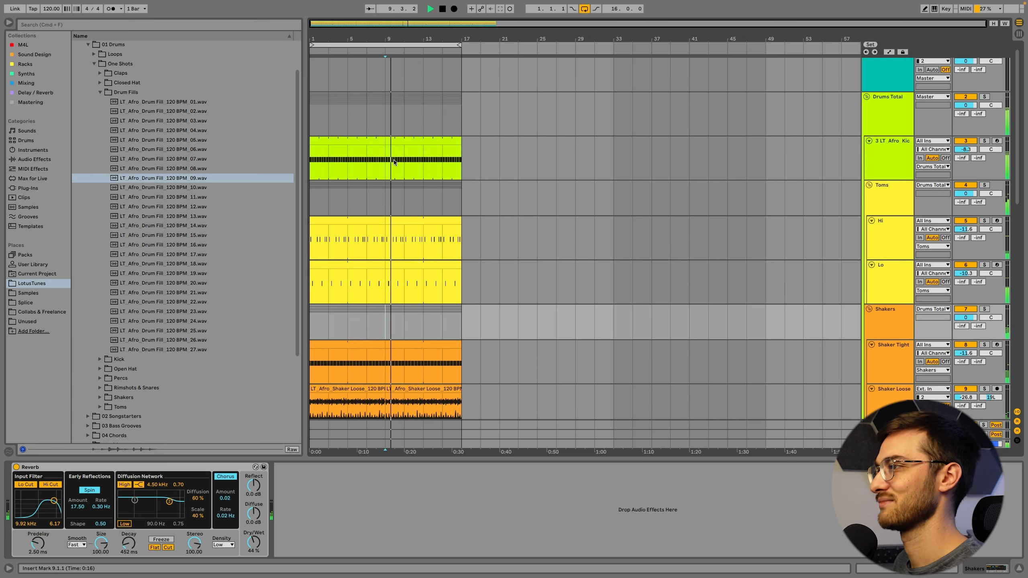
pyautogui.scroll(-2, 397, 191)
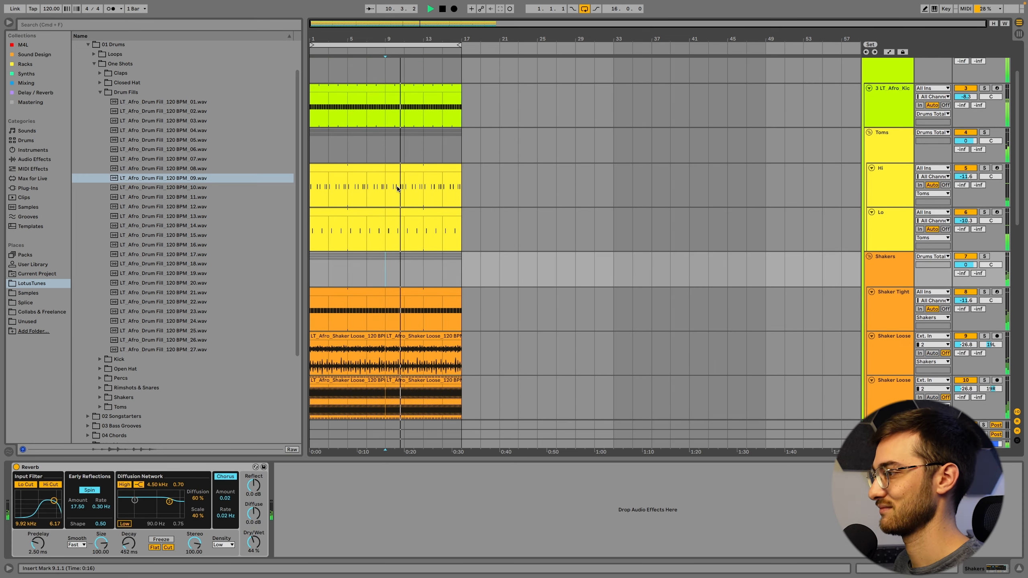
pyautogui.scroll(-3, 399, 190)
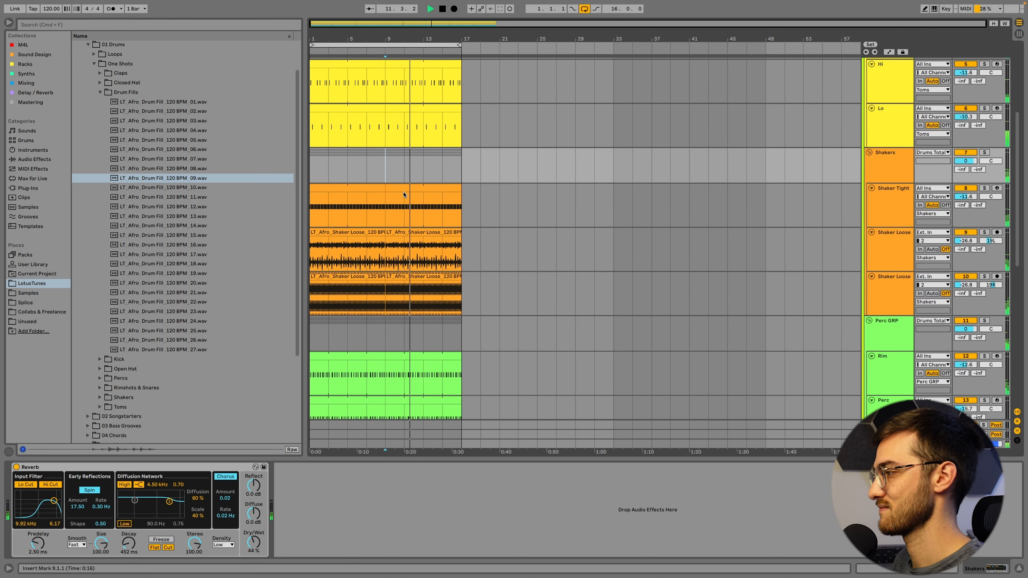
pyautogui.scroll(-3, 403, 191)
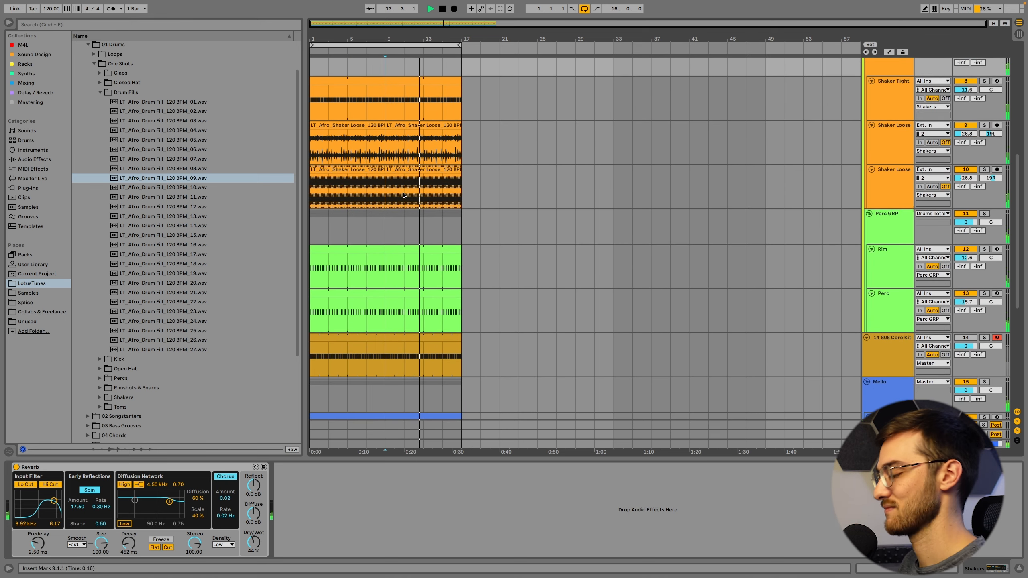